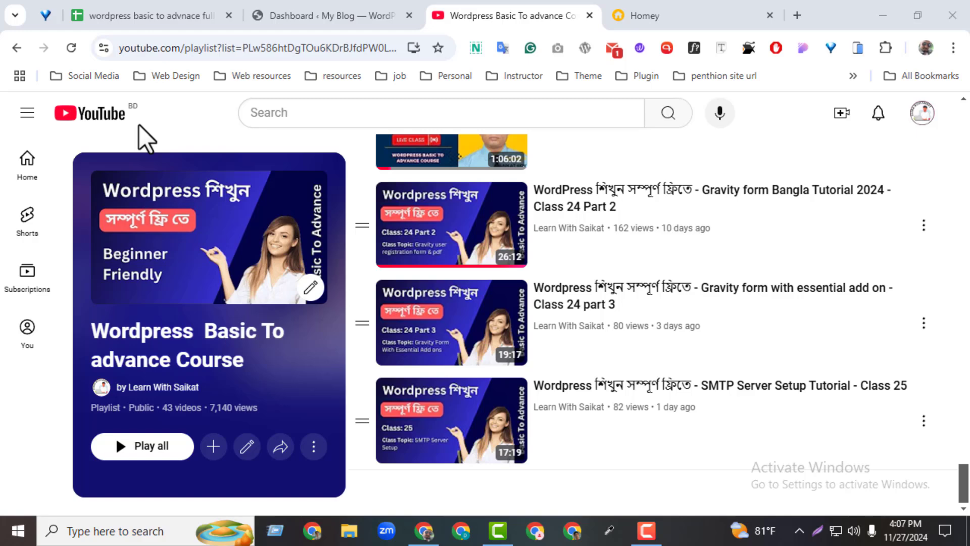
Find the Class 26 topic, Smart slider 3, in the WordPress course outline spreadsheet and select its cell
{"action": "left_click", "coordinate": [129, 14]}
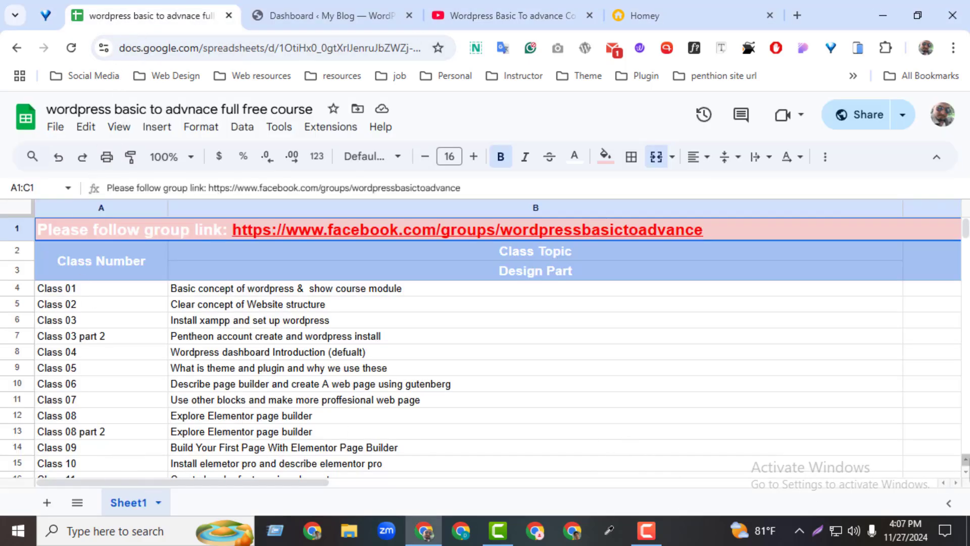
{"action": "scroll", "coordinate": [966, 475], "scroll_direction": "down", "scroll_amount": 5}
{"action": "scroll", "coordinate": [968, 480], "scroll_direction": "down", "scroll_amount": 5}
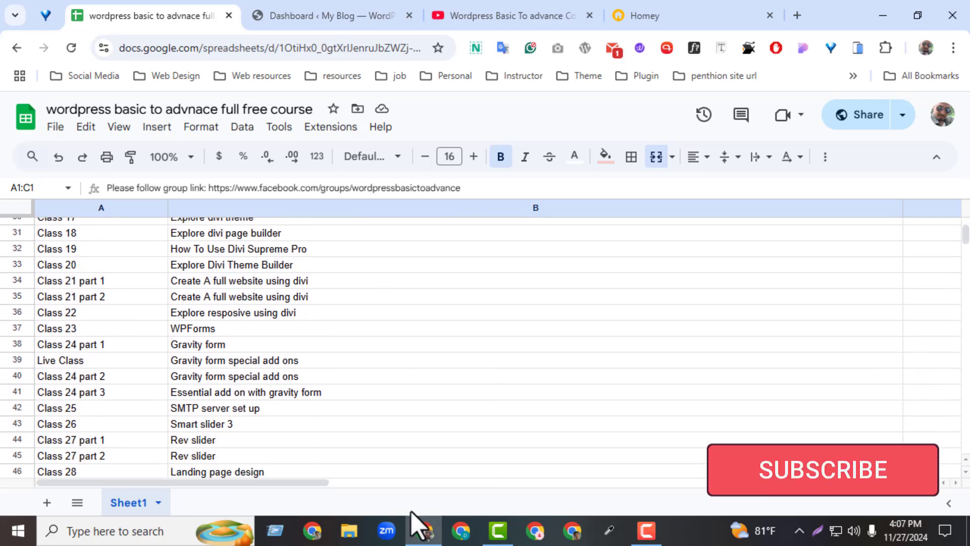
{"action": "left_click", "coordinate": [210, 429]}
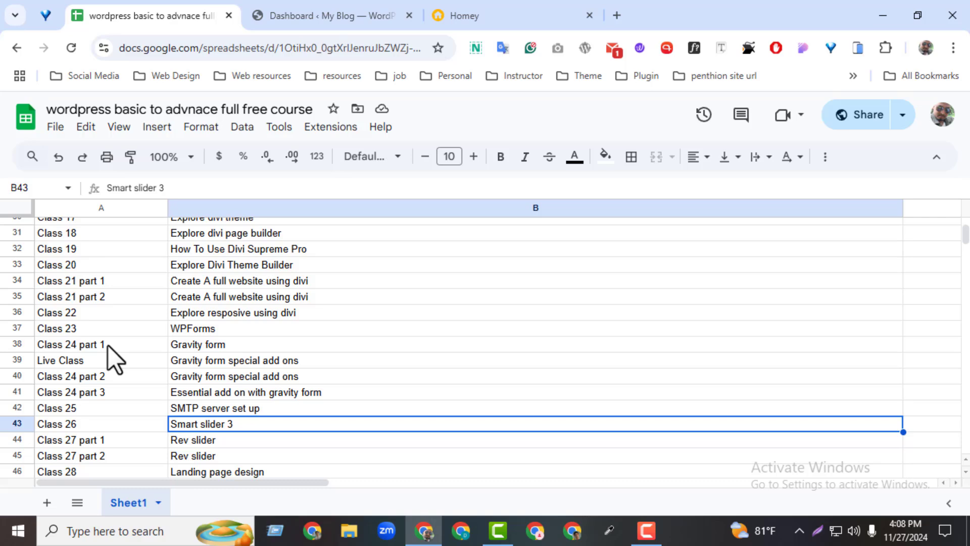
On the WordPress dashboard, dismiss the Elementor and Gravity Forms notices and collapse the WP Mail SMTP and Gravity Forms boxes
{"action": "left_click", "coordinate": [293, 17]}
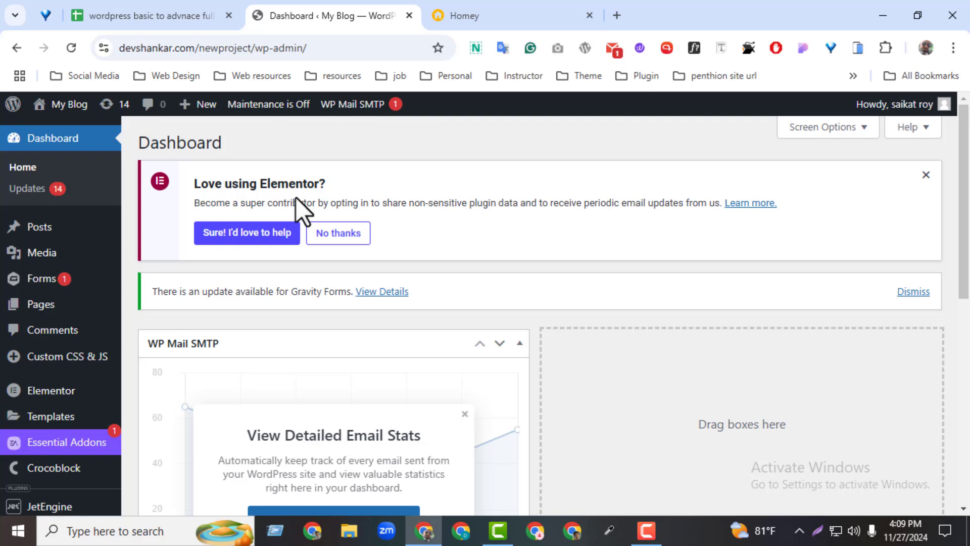
{"action": "left_click", "coordinate": [926, 175]}
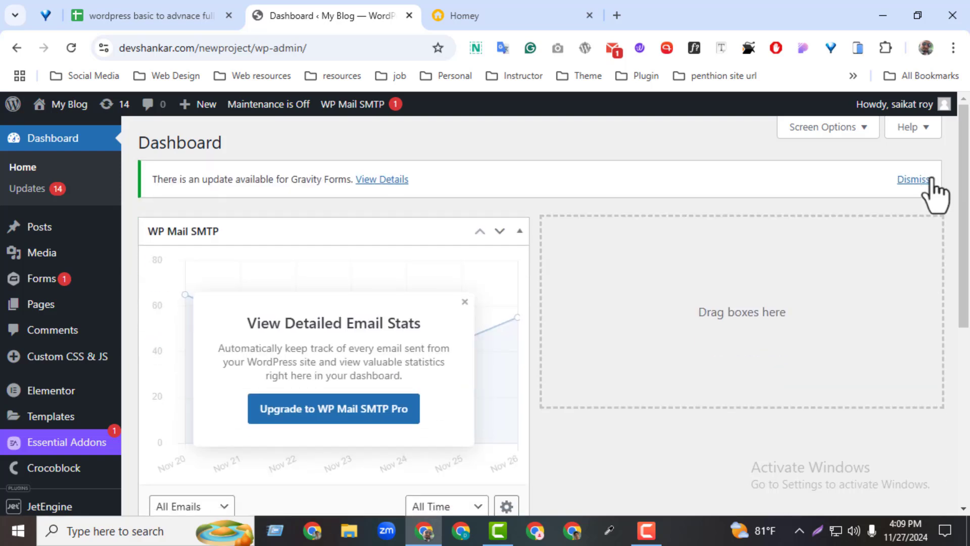
{"action": "left_click", "coordinate": [914, 180]}
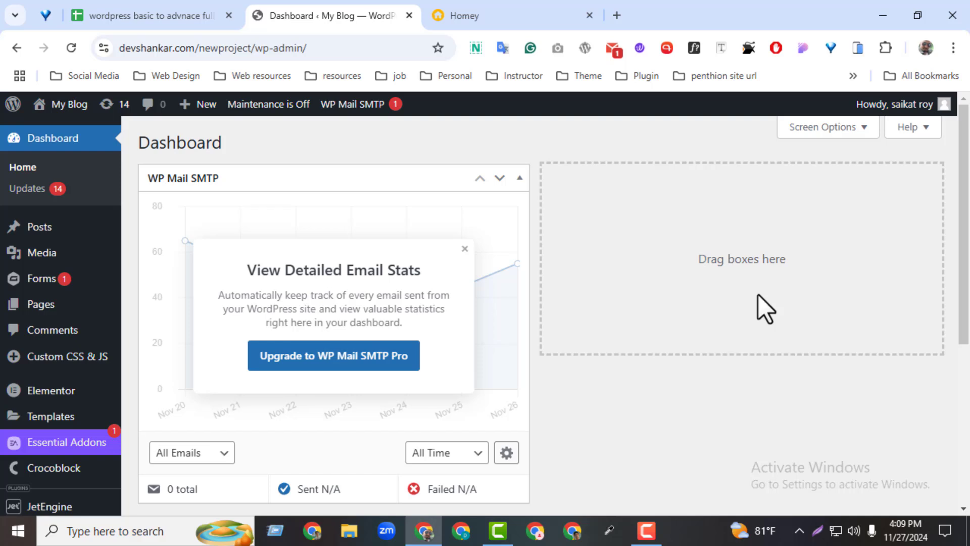
{"action": "left_click", "coordinate": [519, 179]}
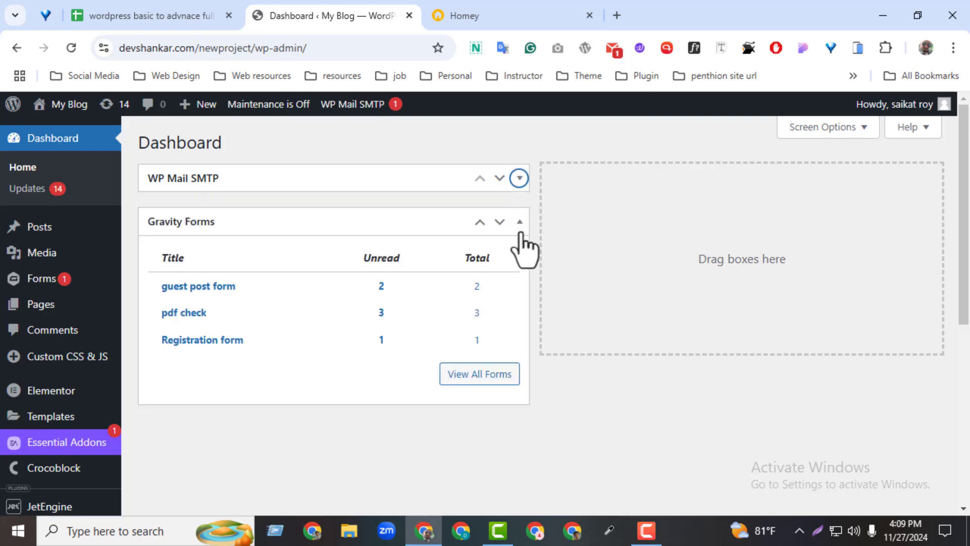
{"action": "left_click", "coordinate": [519, 222]}
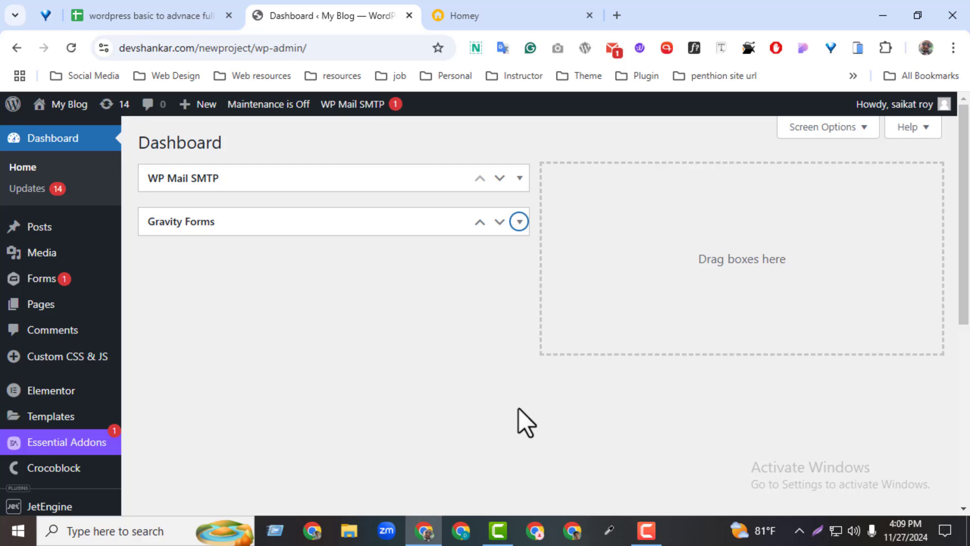
Open the Add Plugins page in a separate browser tab and search the plugins for "smart slider 3"
{"action": "scroll", "coordinate": [895, 333], "scroll_direction": "down", "scroll_amount": 6}
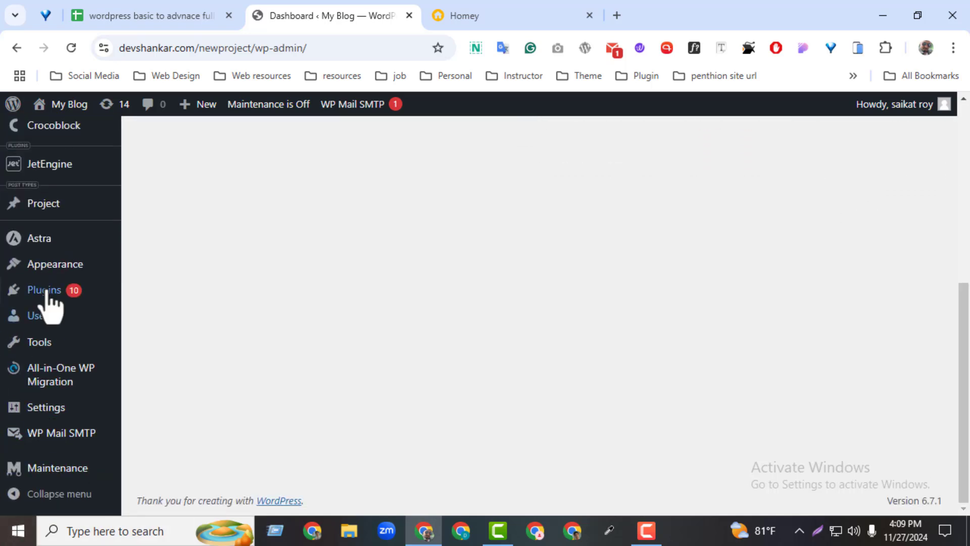
{"action": "mouse_move", "coordinate": [47, 301]}
{"action": "middle_click", "coordinate": [151, 314]}
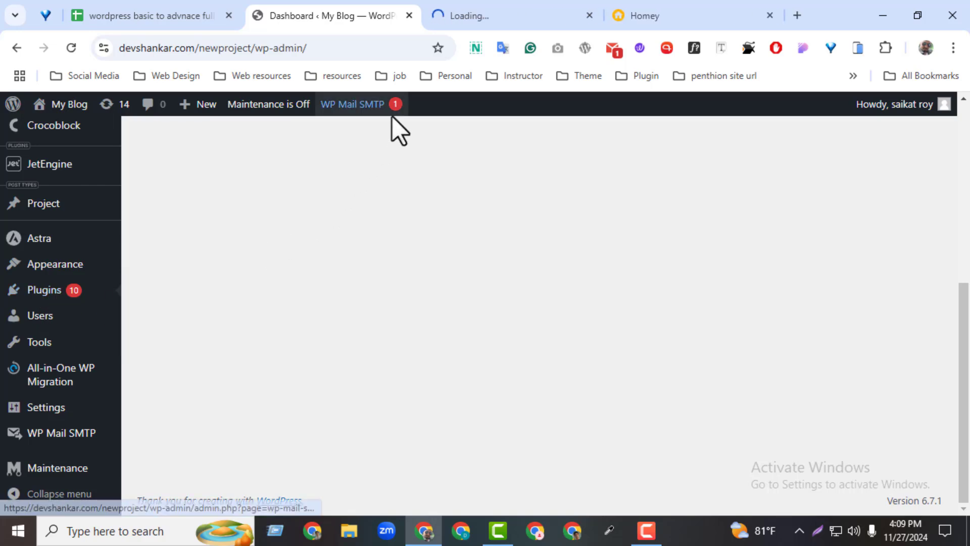
{"action": "left_click", "coordinate": [477, 24]}
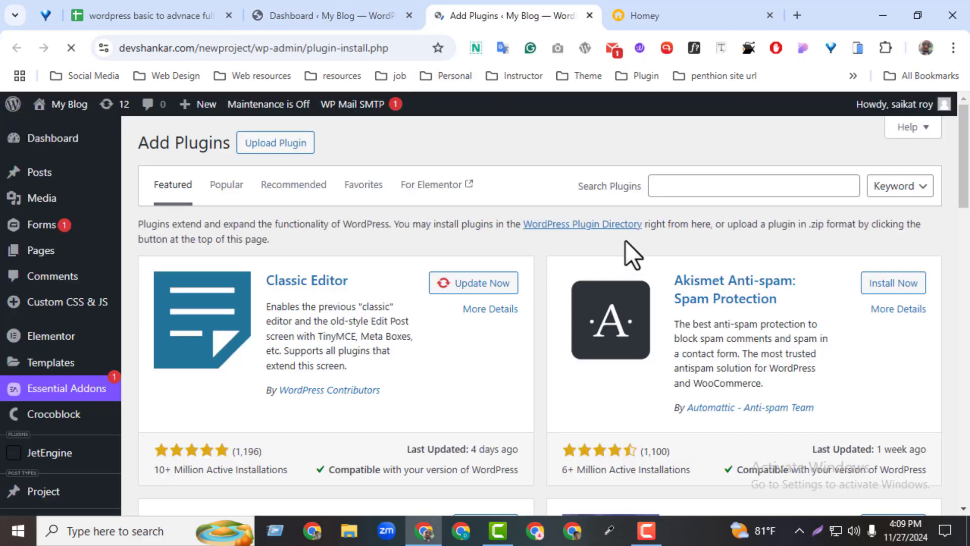
{"action": "left_click", "coordinate": [662, 185]}
{"action": "type", "text": "smart"}
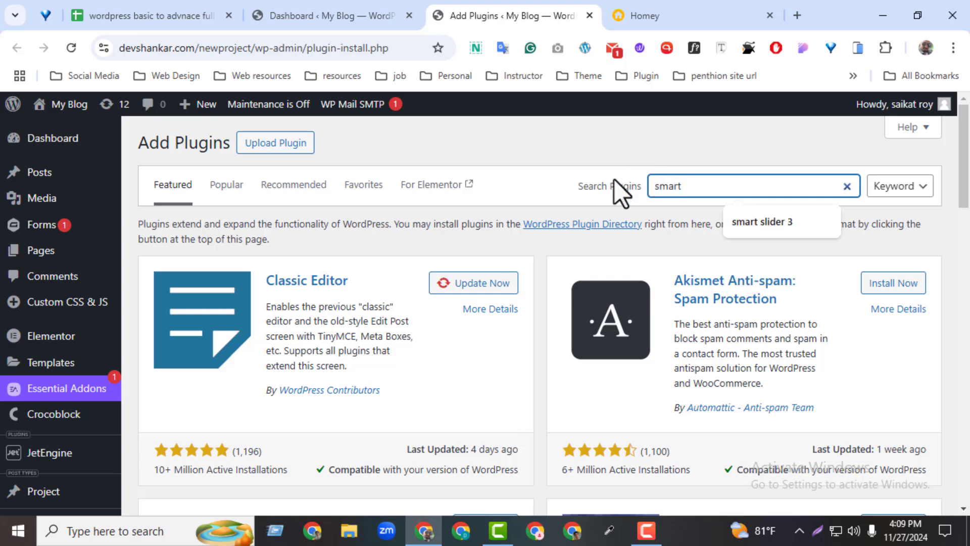
{"action": "left_click", "coordinate": [775, 220]}
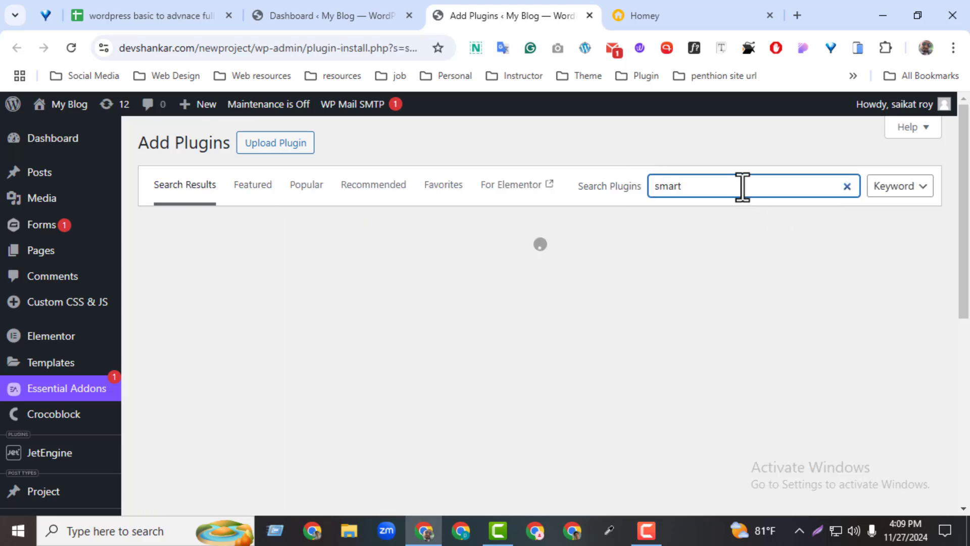
{"action": "type", "text": "slider 3"}
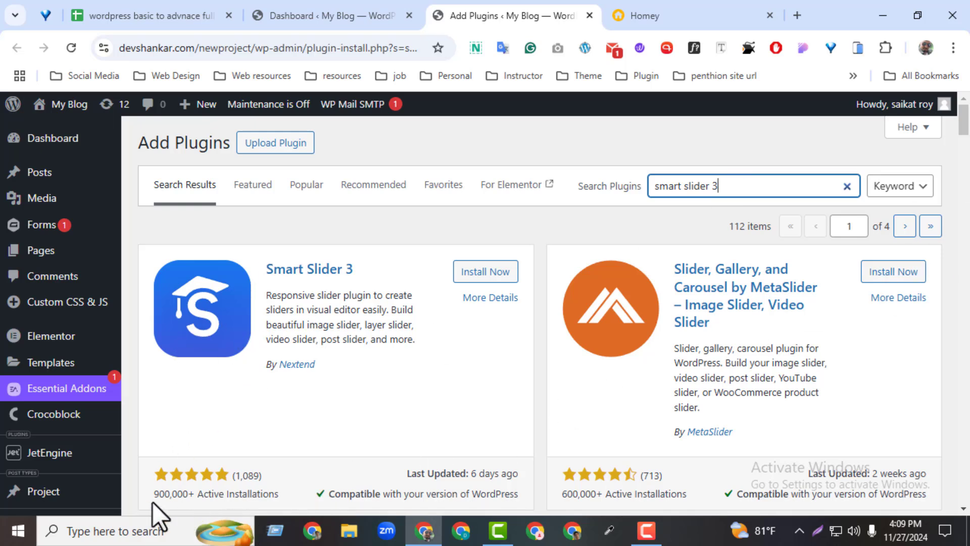
Install and activate the Smart Slider 3 plugin by Nextend
{"action": "left_click_drag", "start_coordinate": [153, 493], "coordinate": [224, 494]}
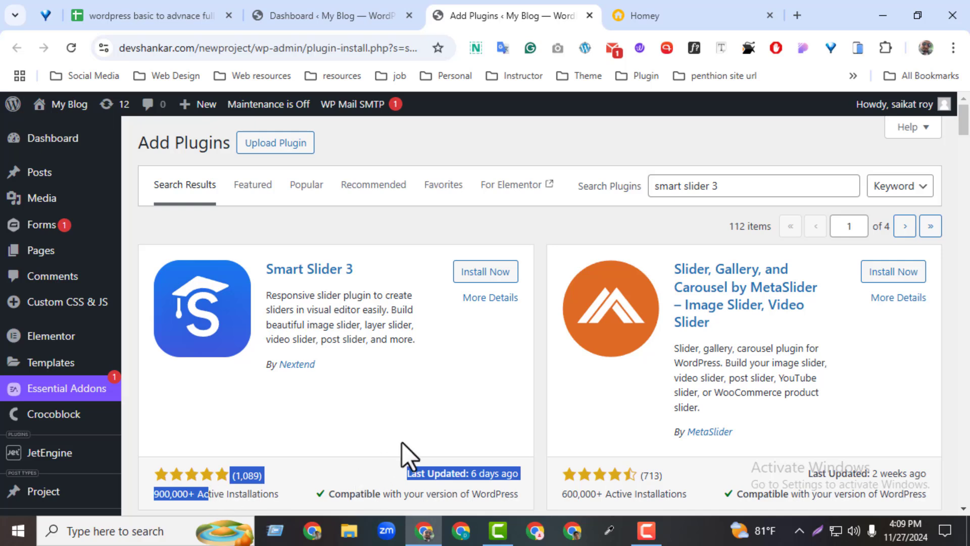
{"action": "left_click", "coordinate": [430, 487]}
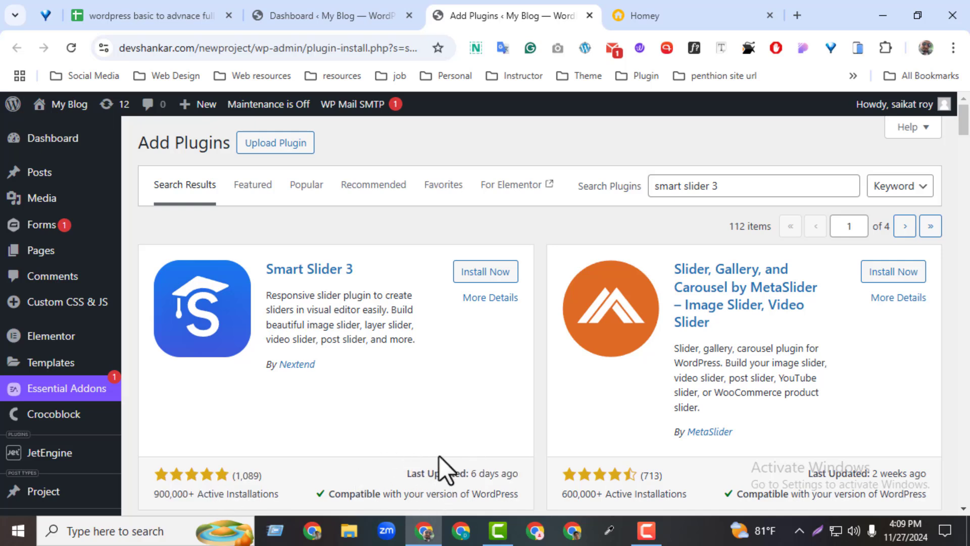
{"action": "left_click", "coordinate": [471, 272]}
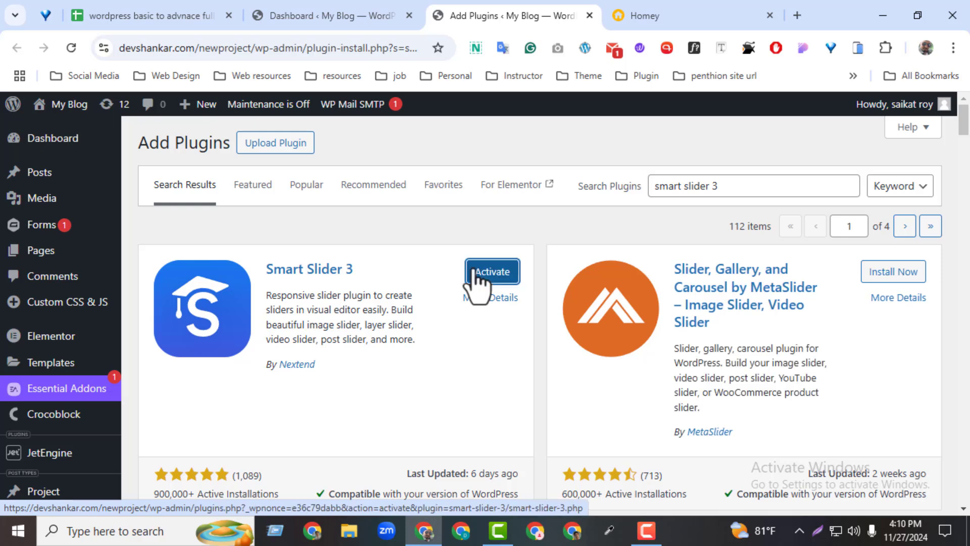
{"action": "left_click", "coordinate": [474, 272]}
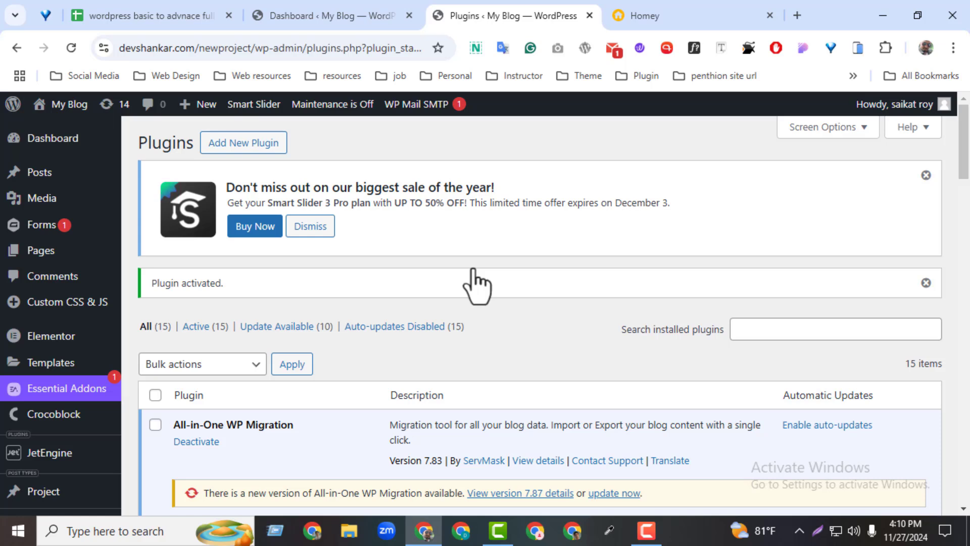
Search Google for "smart slider 3", open its WordPress.org plugin page and follow the link to its templates
{"action": "left_click", "coordinate": [672, 24]}
{"action": "left_click", "coordinate": [237, 53]}
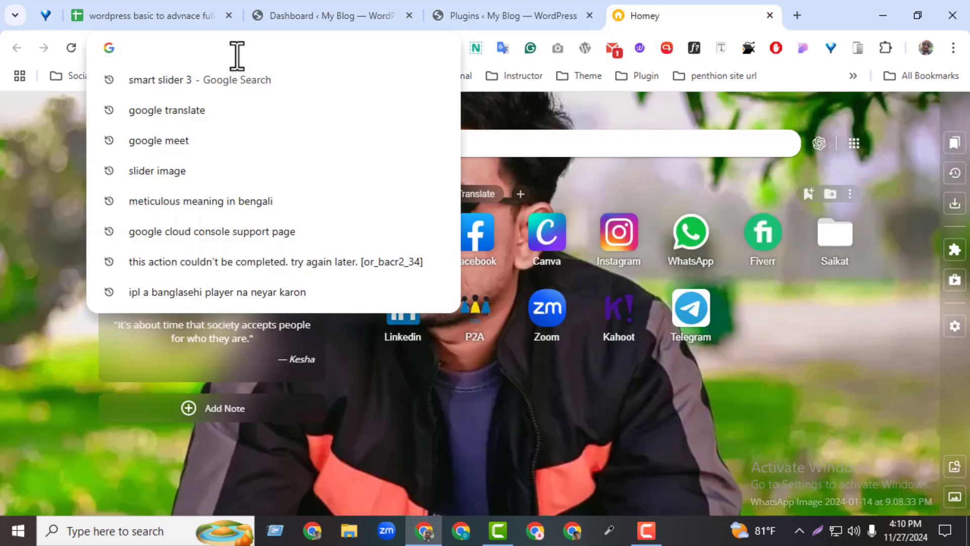
{"action": "left_click", "coordinate": [241, 79]}
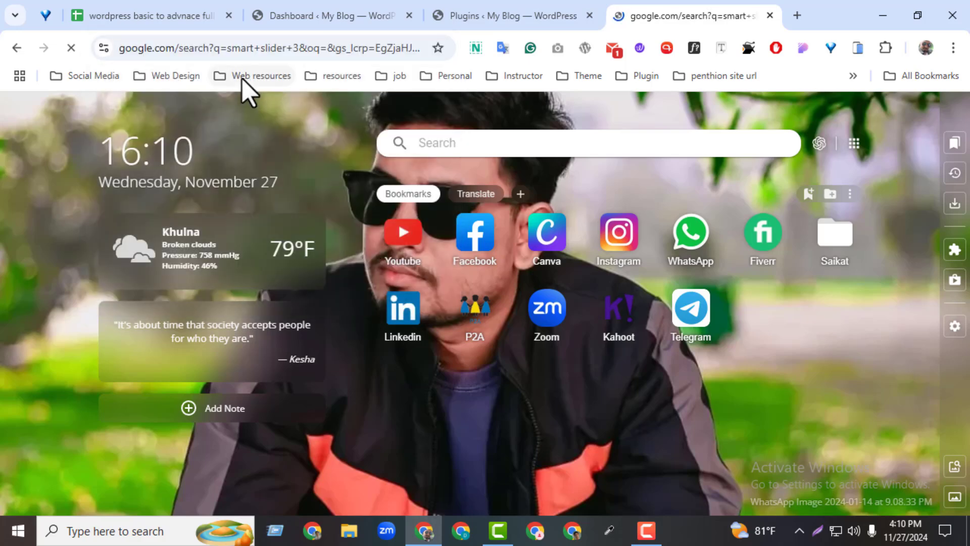
{"action": "left_click", "coordinate": [213, 260]}
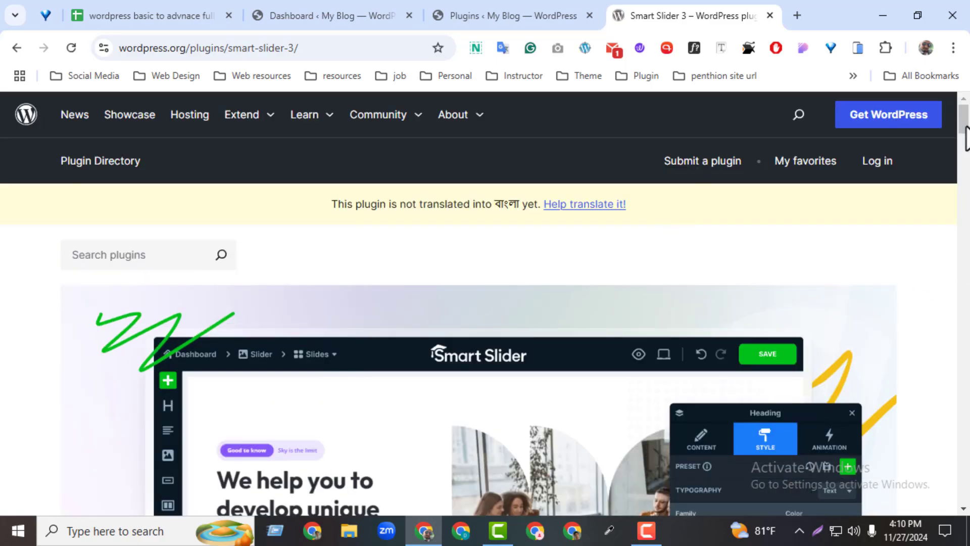
{"action": "left_click_drag", "start_coordinate": [965, 132], "coordinate": [966, 198]}
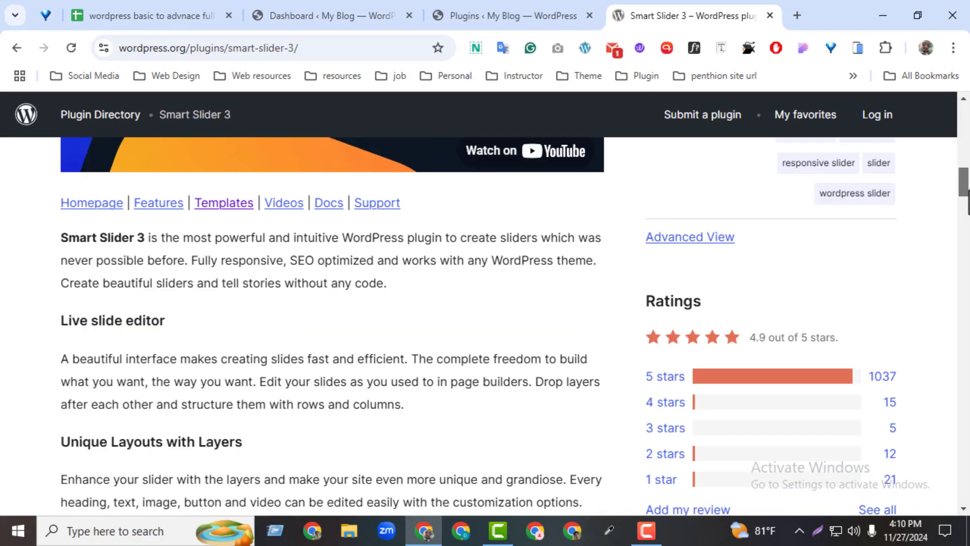
{"action": "left_click", "coordinate": [216, 203]}
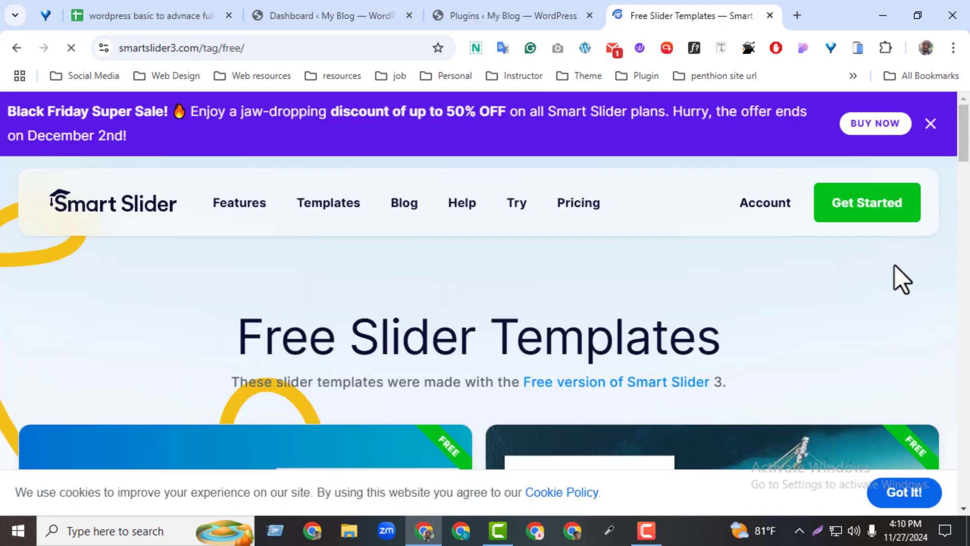
Open the free Full Width Post Slider template demo, page through its slides and accept the cookie notice
{"action": "left_click_drag", "start_coordinate": [964, 162], "coordinate": [964, 194]}
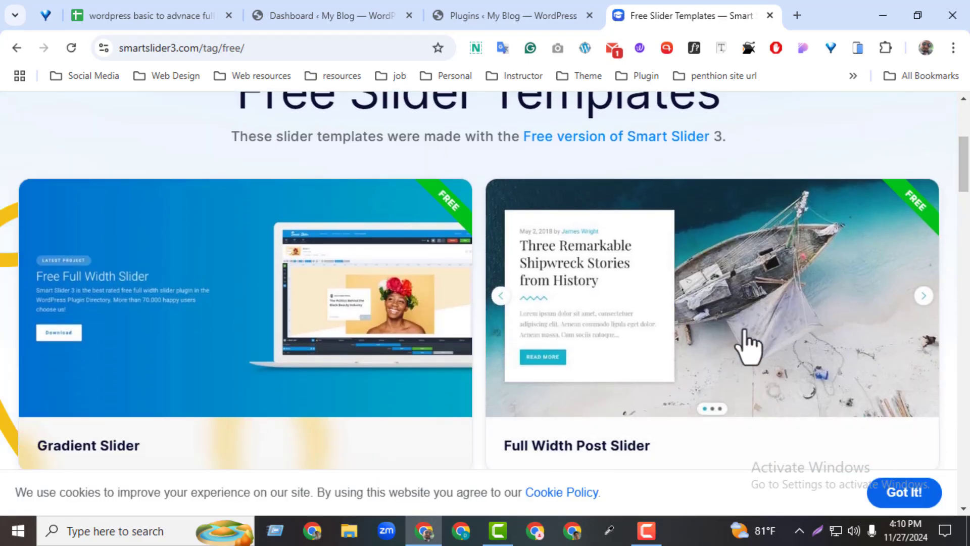
{"action": "left_click", "coordinate": [797, 314]}
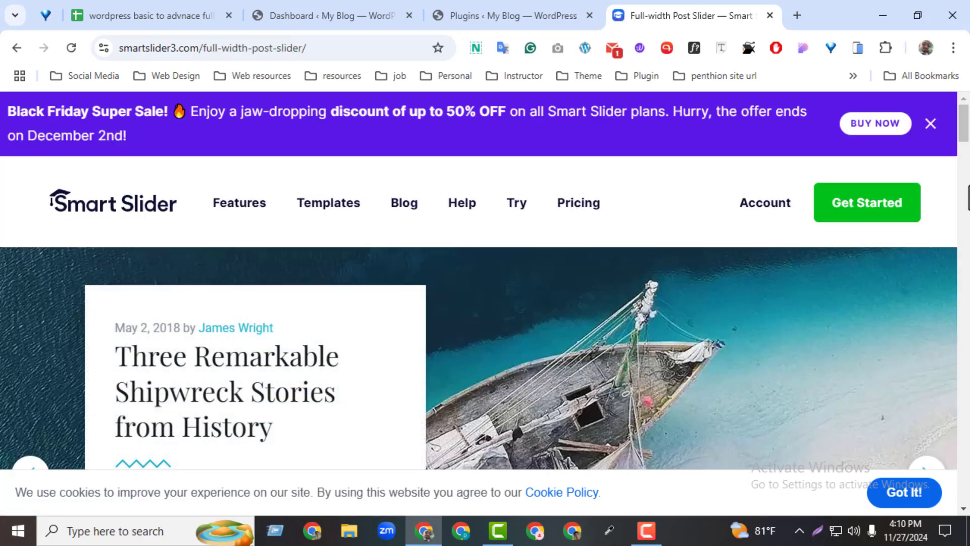
{"action": "left_click_drag", "start_coordinate": [965, 136], "coordinate": [965, 167]}
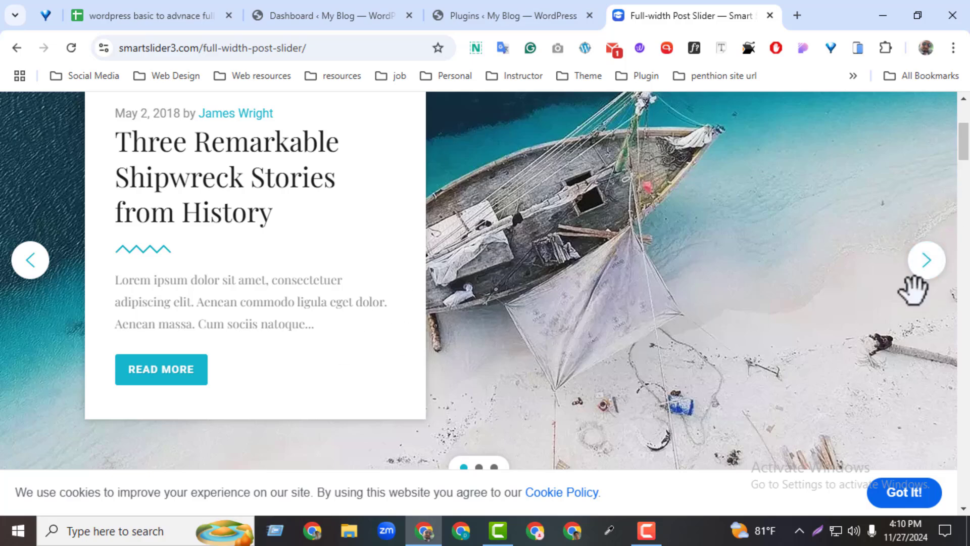
{"action": "left_click", "coordinate": [931, 262]}
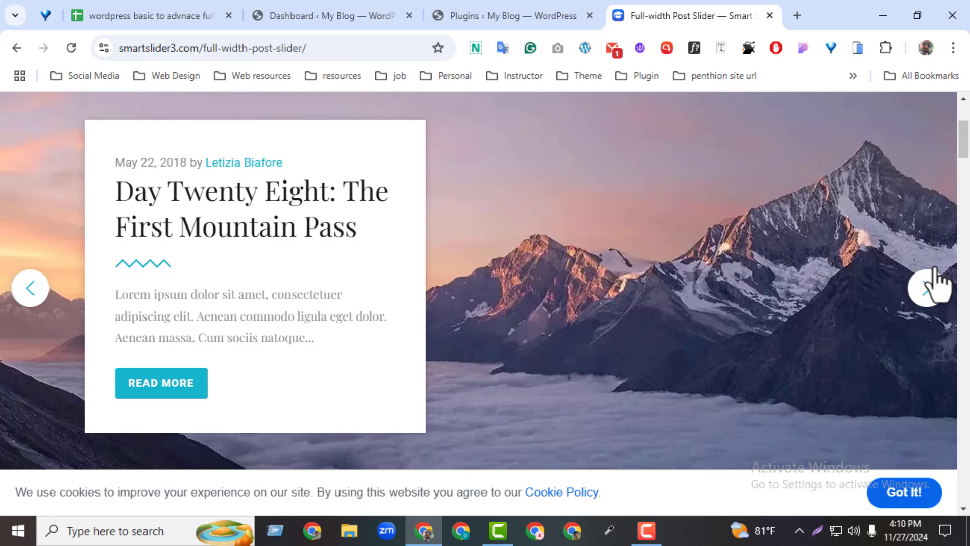
{"action": "left_click", "coordinate": [923, 300]}
{"action": "left_click", "coordinate": [924, 301]}
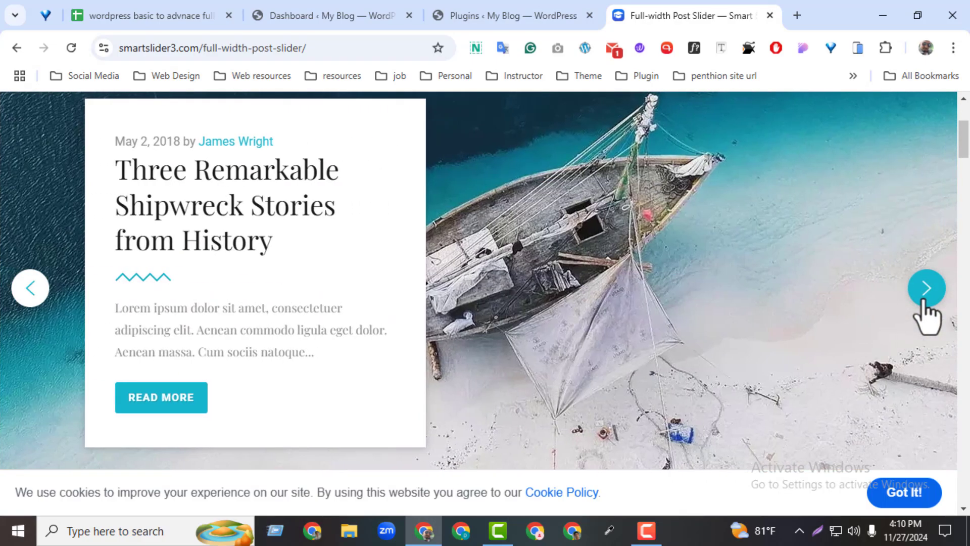
{"action": "left_click", "coordinate": [923, 301]}
{"action": "mouse_move", "coordinate": [966, 147]}
{"action": "left_mouse_down"}
{"action": "mouse_move", "coordinate": [964, 138]}
{"action": "mouse_move", "coordinate": [965, 153]}
{"action": "left_mouse_up"}
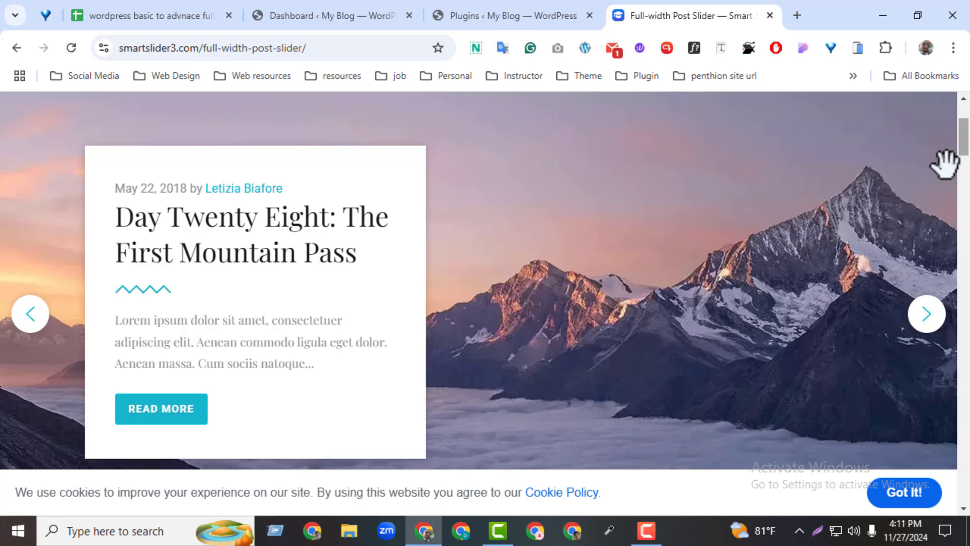
{"action": "left_click", "coordinate": [909, 489]}
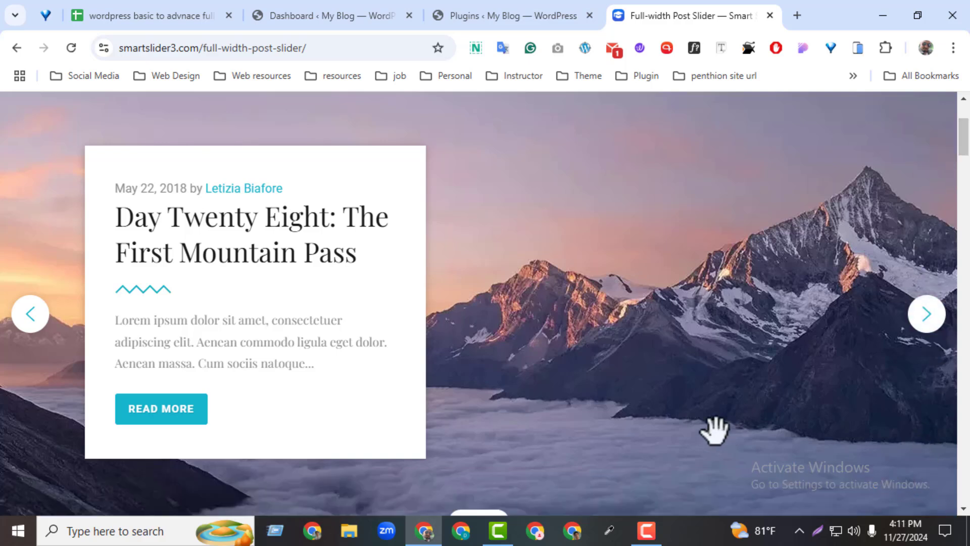
Capture a 261x102 screen region over the slide, annotate it with "slide/slides" and "slider", and discard the capture
{"action": "left_click", "coordinate": [817, 530]}
{"action": "mouse_move", "coordinate": [223, 370]}
{"action": "left_mouse_down"}
{"action": "mouse_move", "coordinate": [229, 385]}
{"action": "mouse_move", "coordinate": [422, 447]}
{"action": "left_mouse_up"}
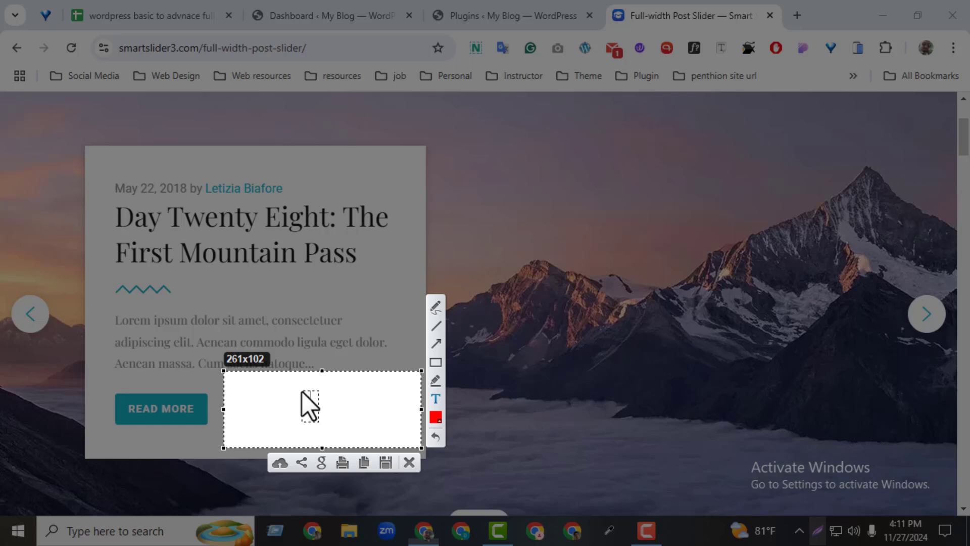
{"action": "type", "text": "Slides"}
{"action": "key", "text": "BackSpace"}
{"action": "type", "text": "/slides"}
{"action": "key", "text": "Return"}
{"action": "type", "text": "Slider."}
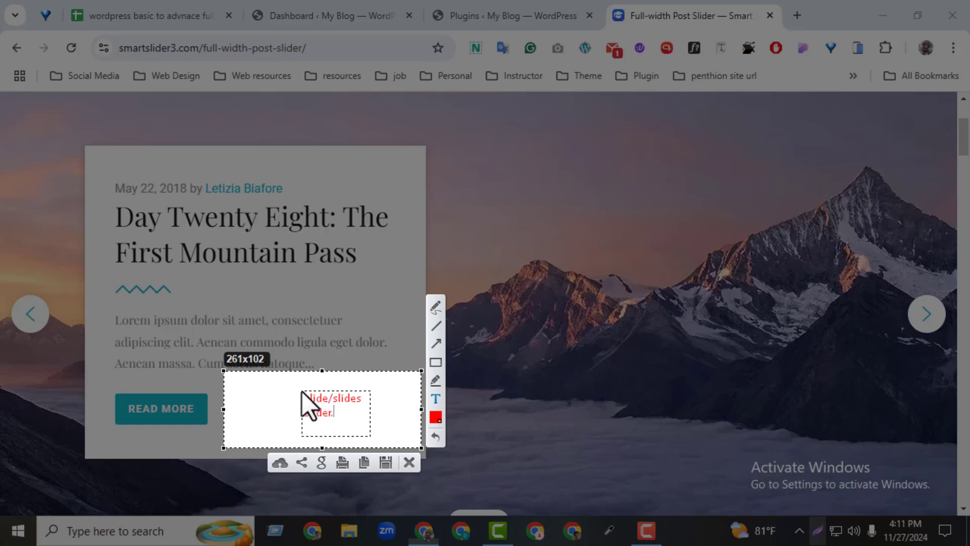
{"action": "type", "text": ".............."}
{"action": "left_click_drag", "start_coordinate": [363, 399], "coordinate": [330, 397]}
{"action": "key", "text": "BackSpace"}
{"action": "key", "text": "BackSpace"}
{"action": "left_click", "coordinate": [406, 464]}
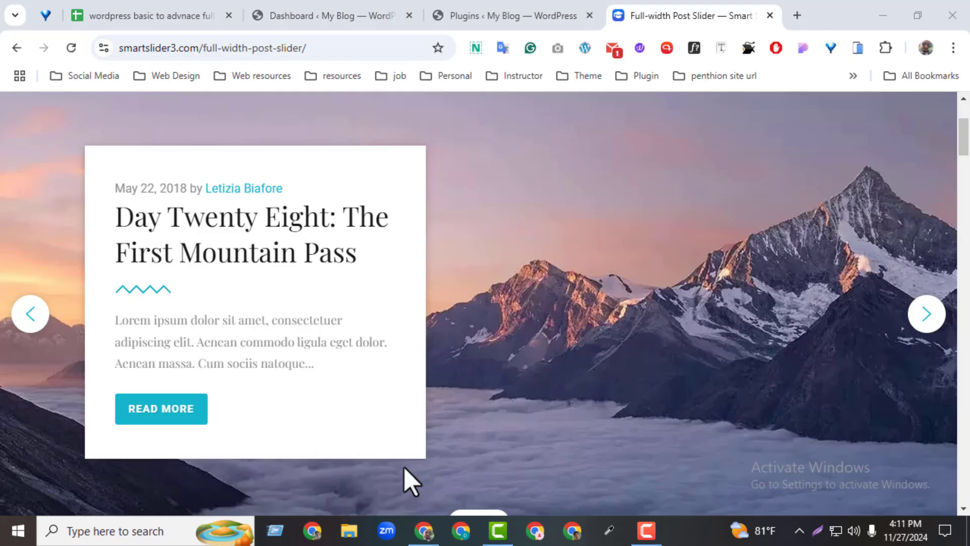
Advance the demo slider past the mountain and blogging slides to the shipwreck slide
{"action": "left_click", "coordinate": [929, 328]}
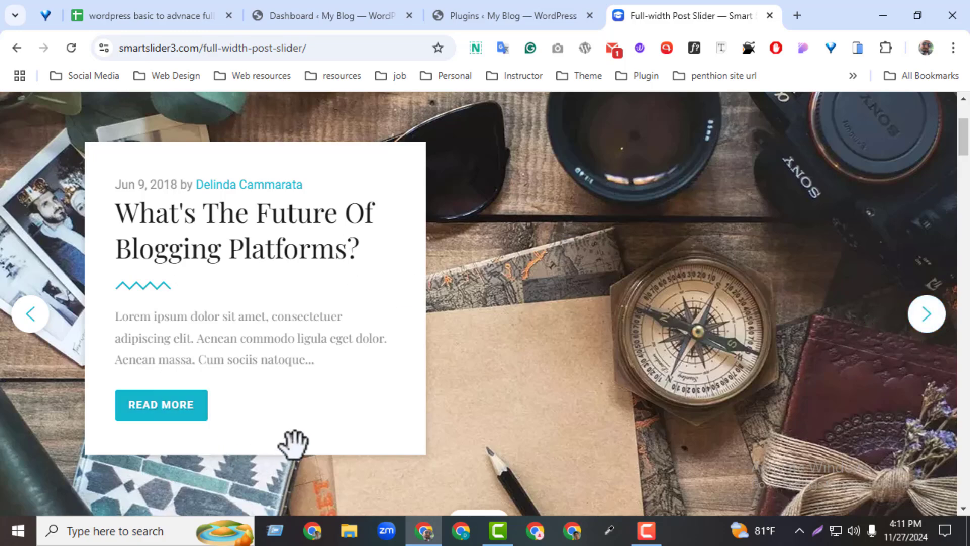
{"action": "left_click", "coordinate": [912, 326]}
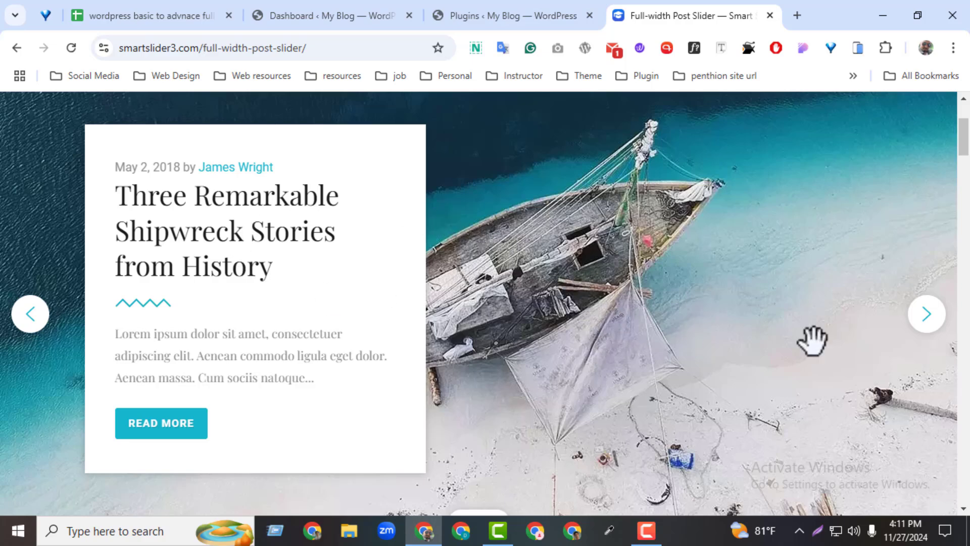
Cycle the demo slider through its mountain, blogging and shipwreck slides, stopping on the blogging platforms slide
{"action": "left_click", "coordinate": [925, 318]}
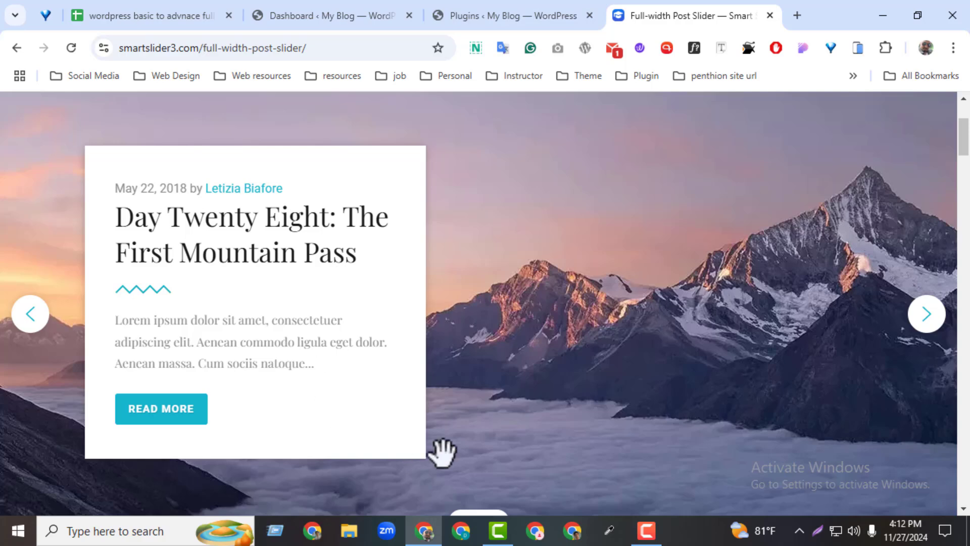
{"action": "left_click", "coordinate": [930, 321]}
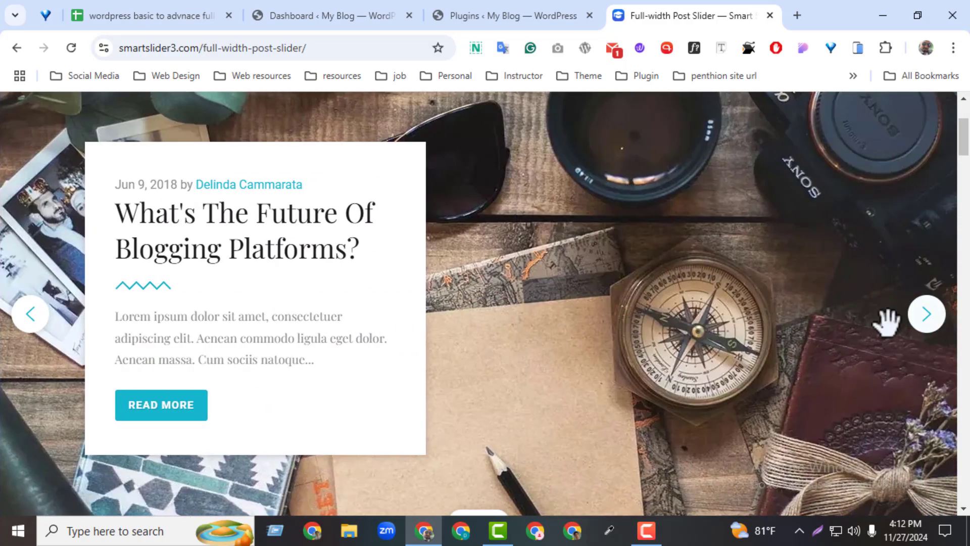
{"action": "left_click", "coordinate": [929, 314]}
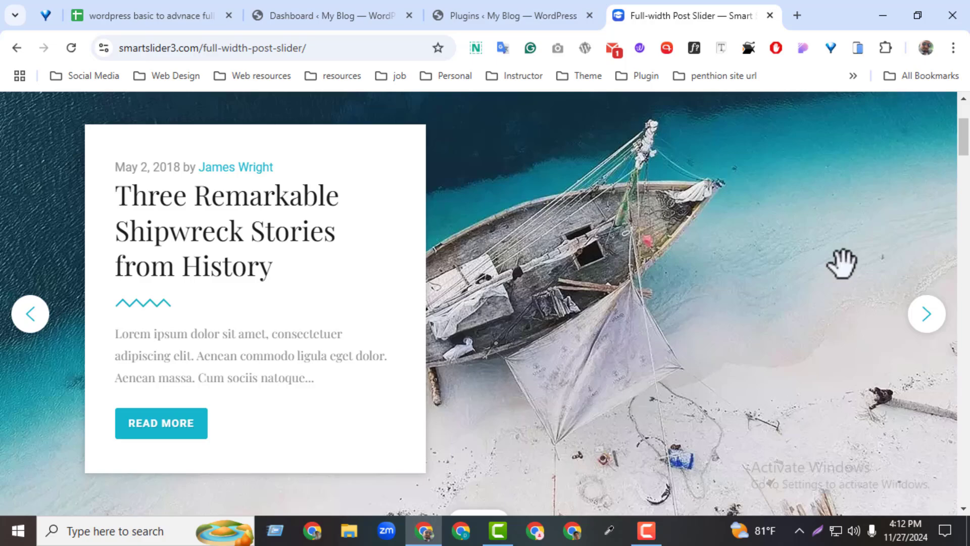
{"action": "left_click", "coordinate": [912, 321]}
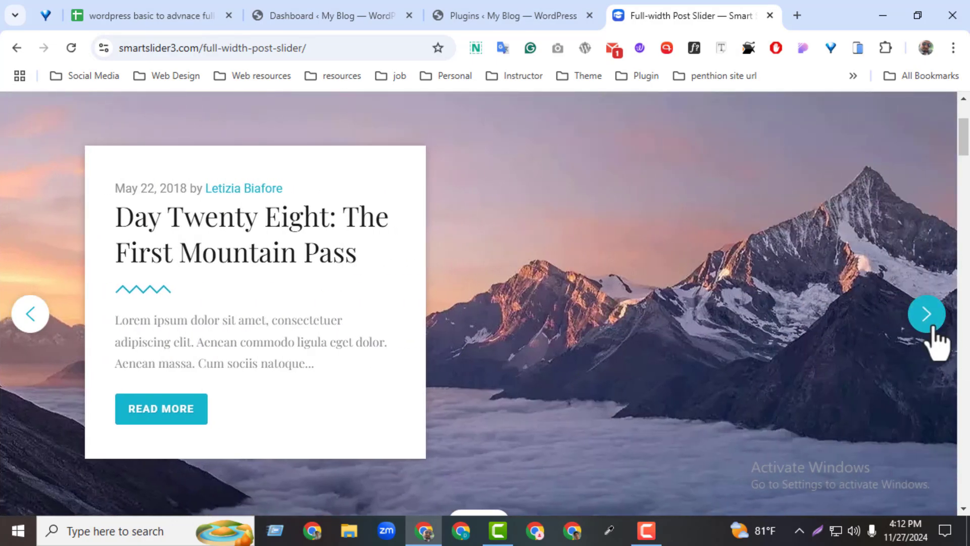
{"action": "left_click", "coordinate": [931, 328]}
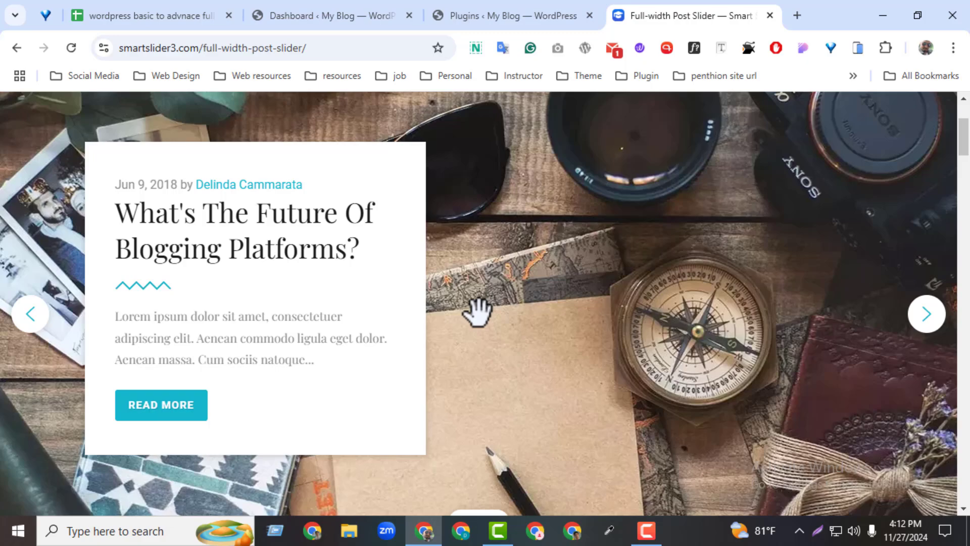
{"action": "left_click", "coordinate": [817, 531]}
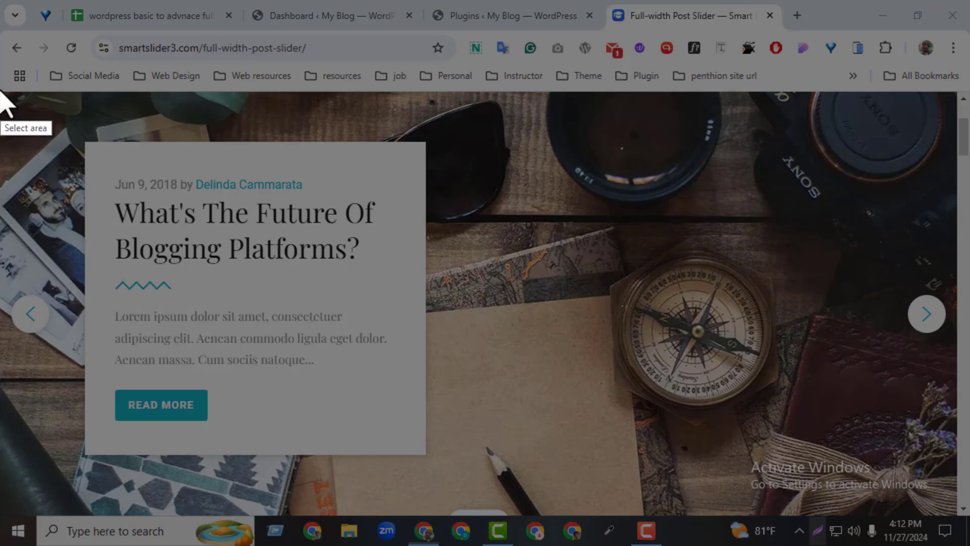
{"action": "left_click_drag", "start_coordinate": [1, 89], "coordinate": [969, 518]}
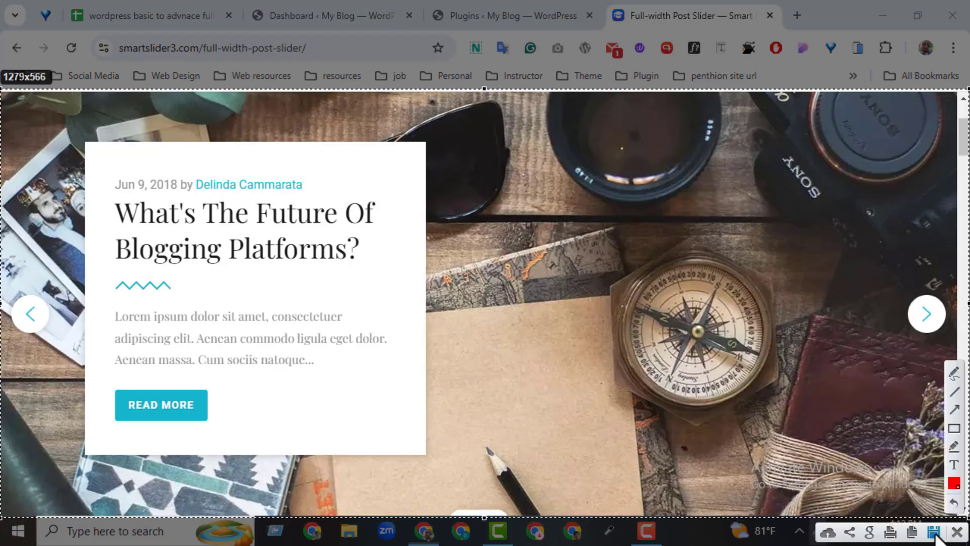
{"action": "left_click", "coordinate": [957, 532]}
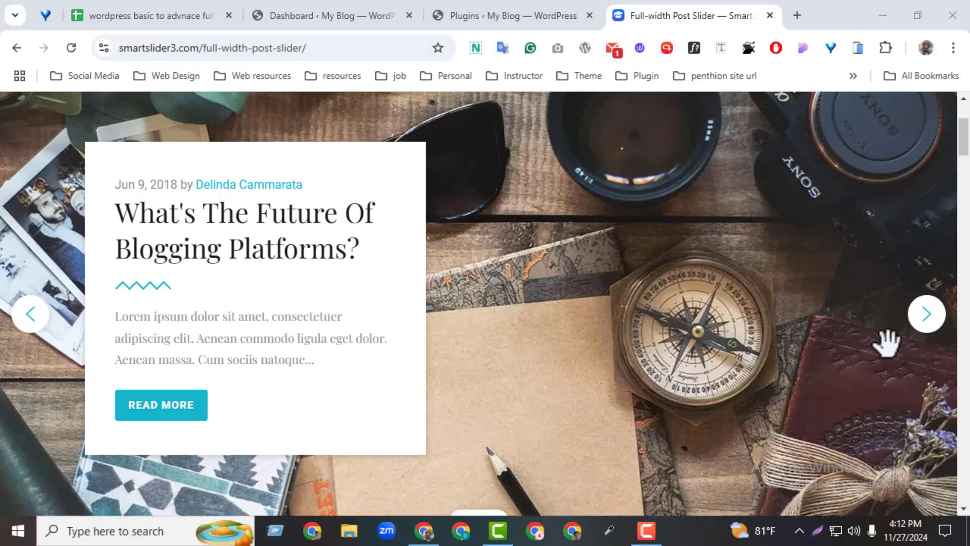
Advance the demo slider one full round from the blogging slide and on to the shipwreck slide
{"action": "left_click", "coordinate": [925, 328]}
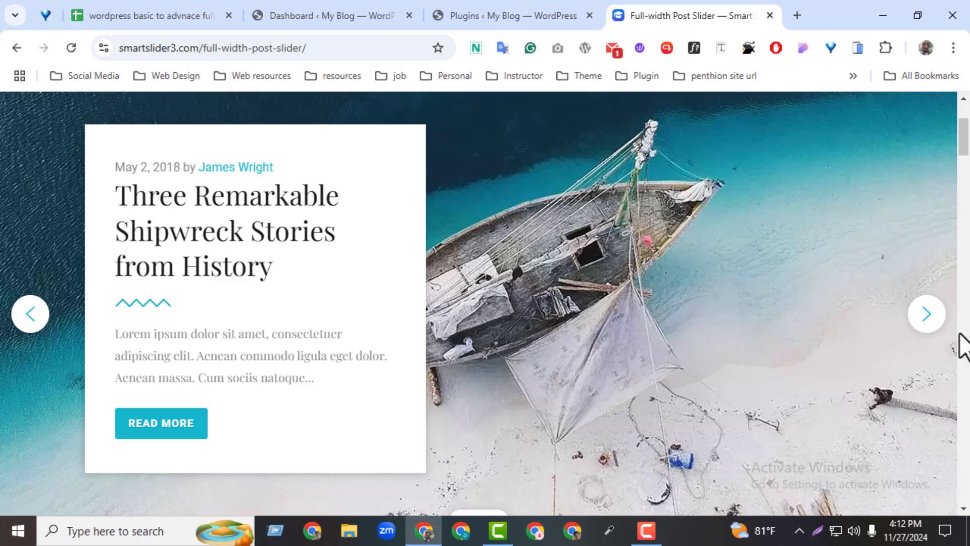
{"action": "left_click", "coordinate": [929, 328]}
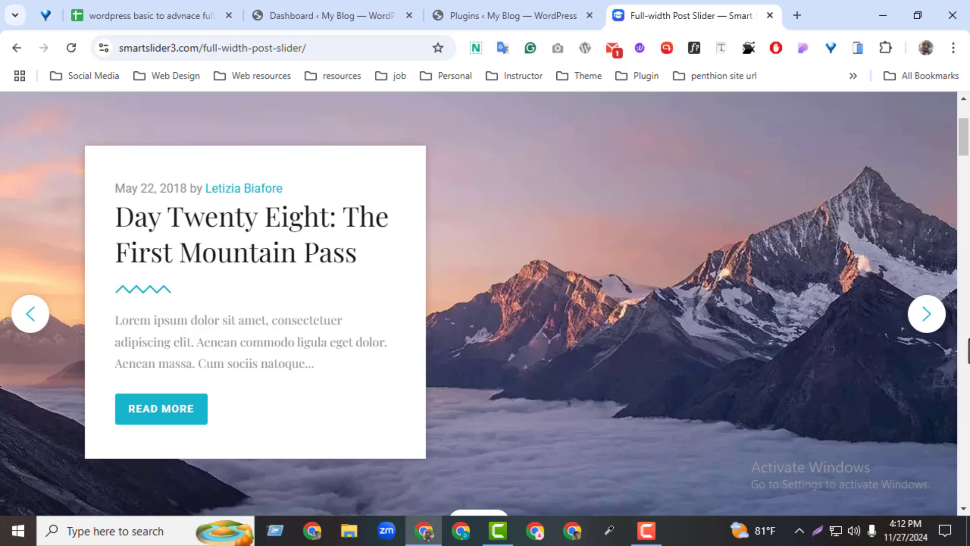
{"action": "left_click", "coordinate": [925, 319]}
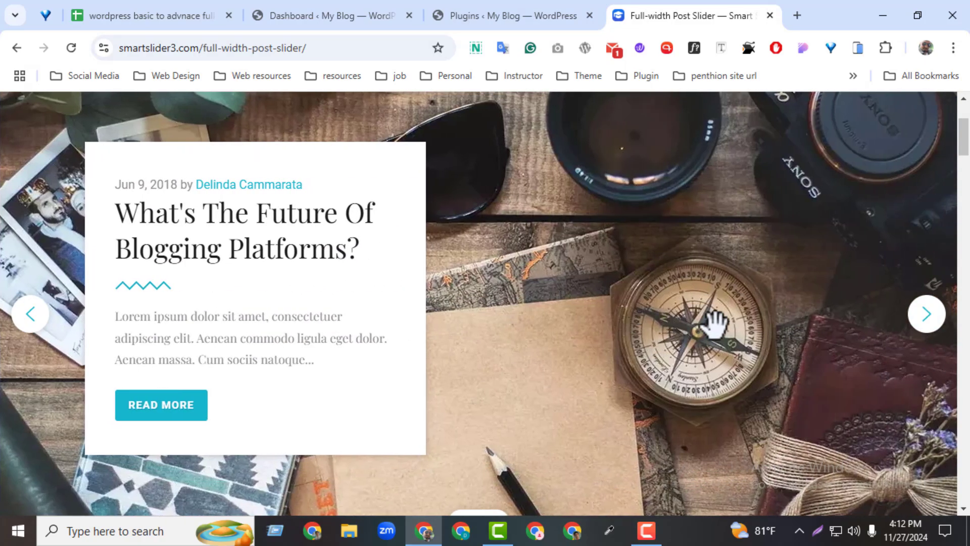
{"action": "left_click", "coordinate": [929, 323]}
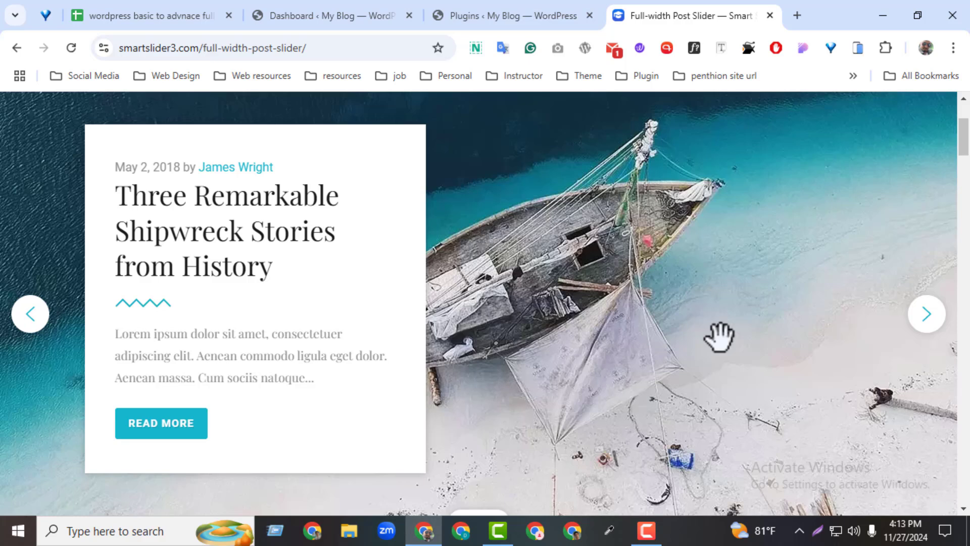
{"action": "left_click", "coordinate": [817, 530]}
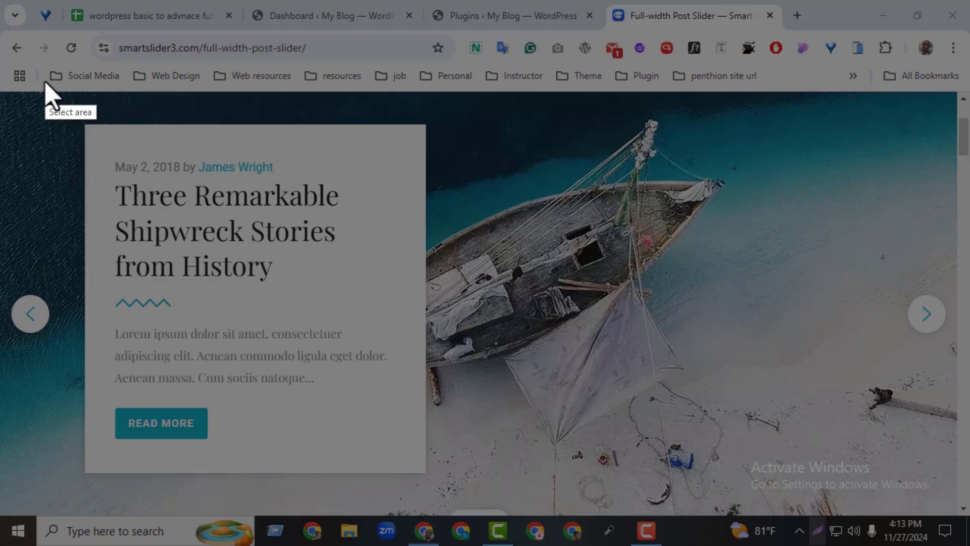
{"action": "left_click_drag", "start_coordinate": [1, 86], "coordinate": [969, 537]}
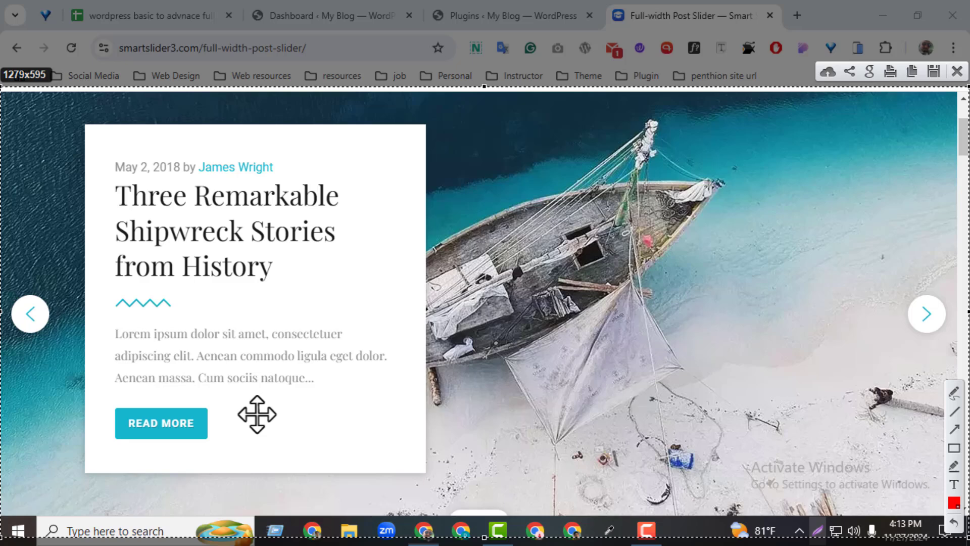
{"action": "left_click", "coordinate": [957, 71]}
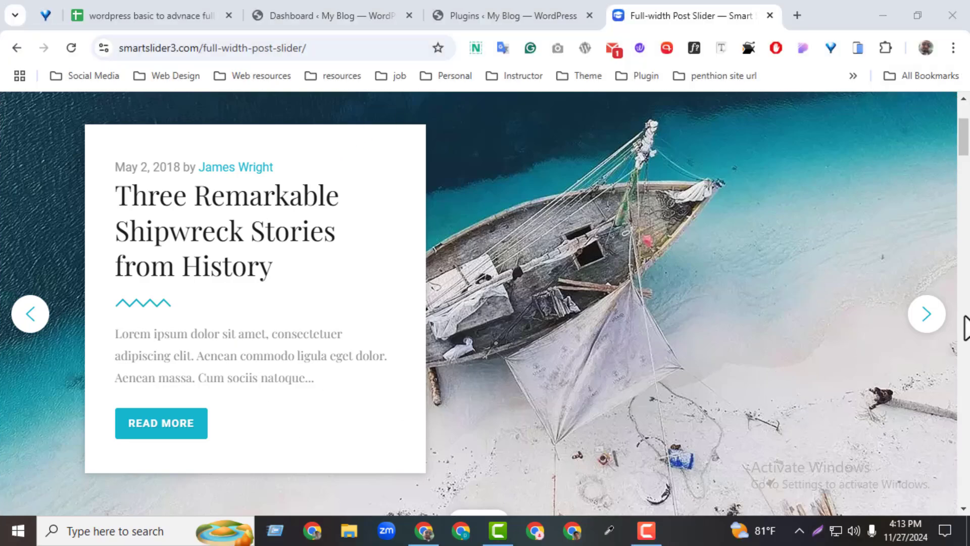
Advance the demo slider past the mountain slide to the blogging slide, and close the Full-width Post Slider demo page
{"action": "left_click", "coordinate": [921, 325]}
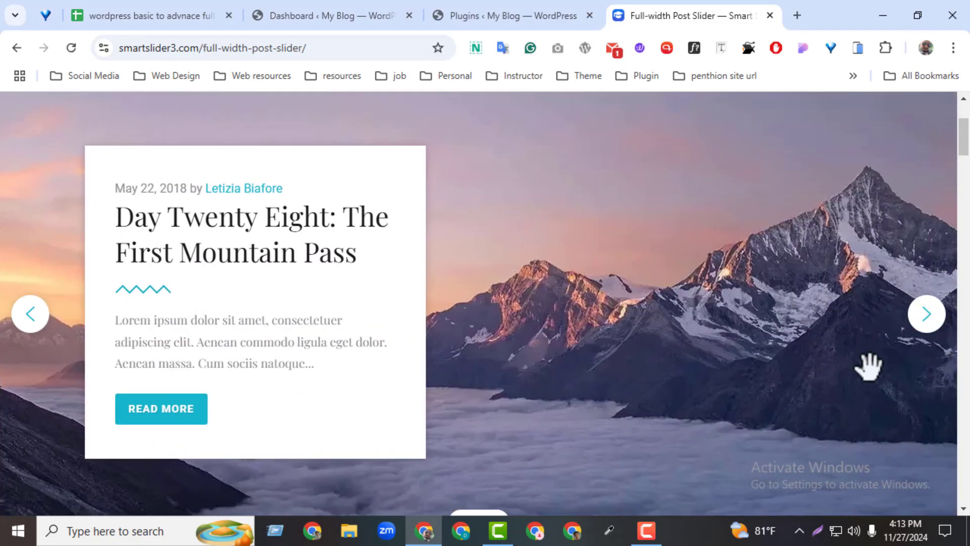
{"action": "left_click", "coordinate": [920, 318]}
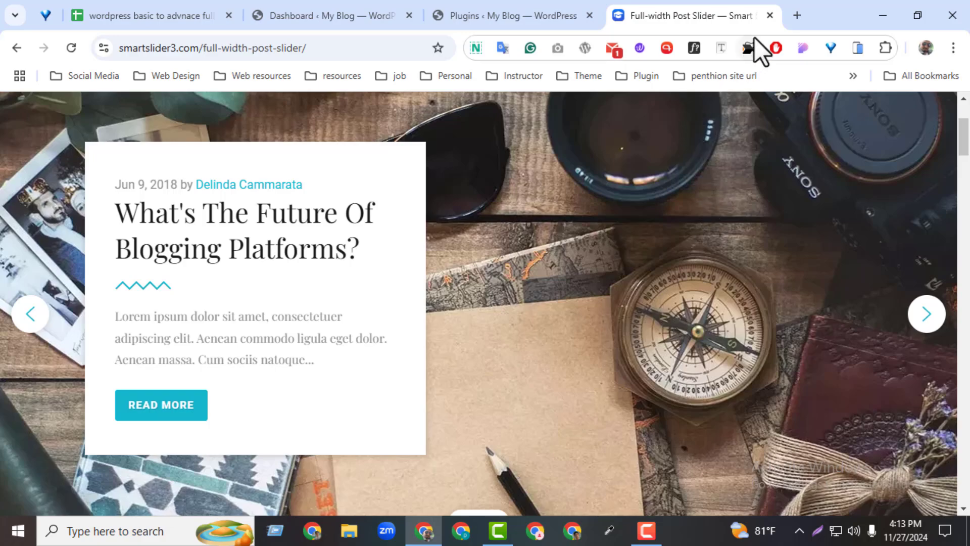
{"action": "left_click", "coordinate": [770, 16]}
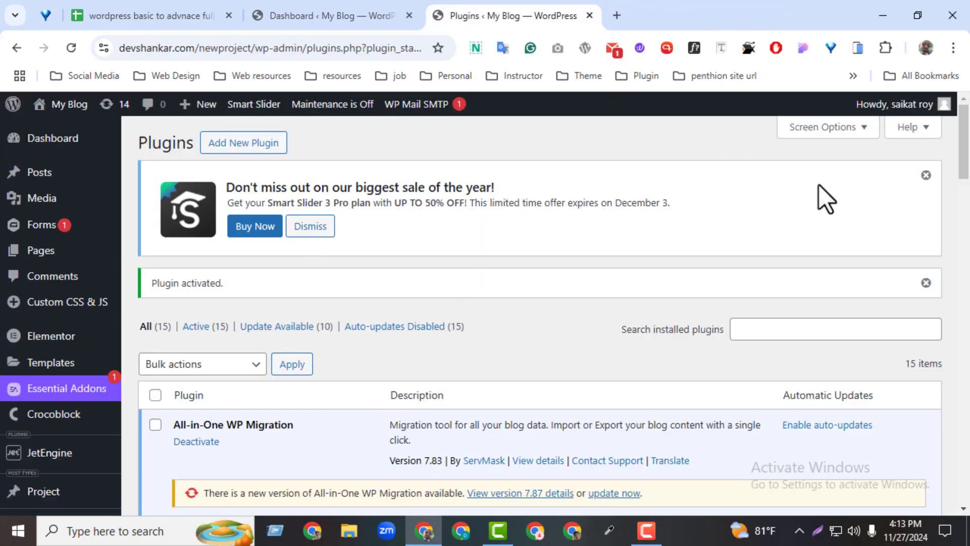
Find Smart Slider 3 among the installed WordPress plugins and open the Smart Slider dashboard
{"action": "left_click_drag", "start_coordinate": [956, 162], "coordinate": [936, 460]}
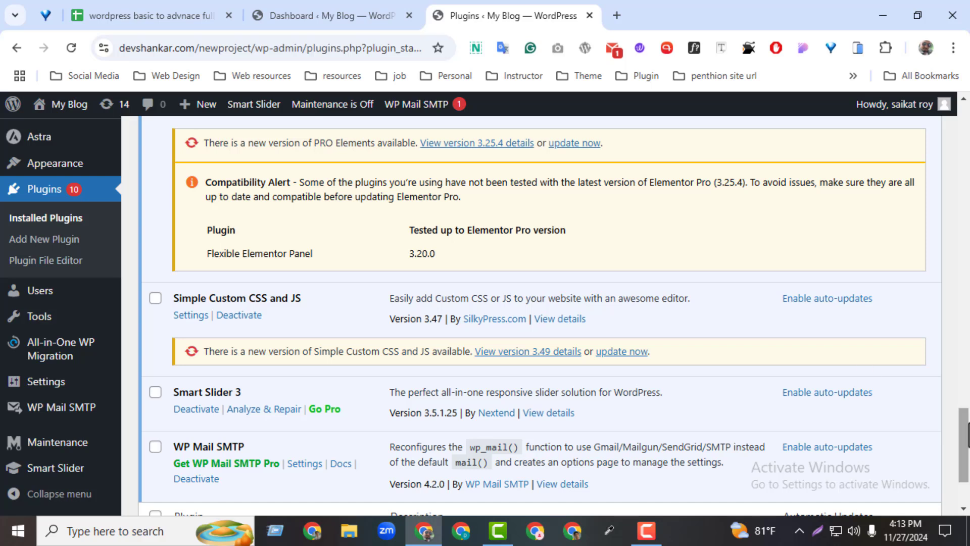
{"action": "scroll", "coordinate": [271, 329], "scroll_direction": "down", "scroll_amount": 1}
{"action": "mouse_move", "coordinate": [52, 473]}
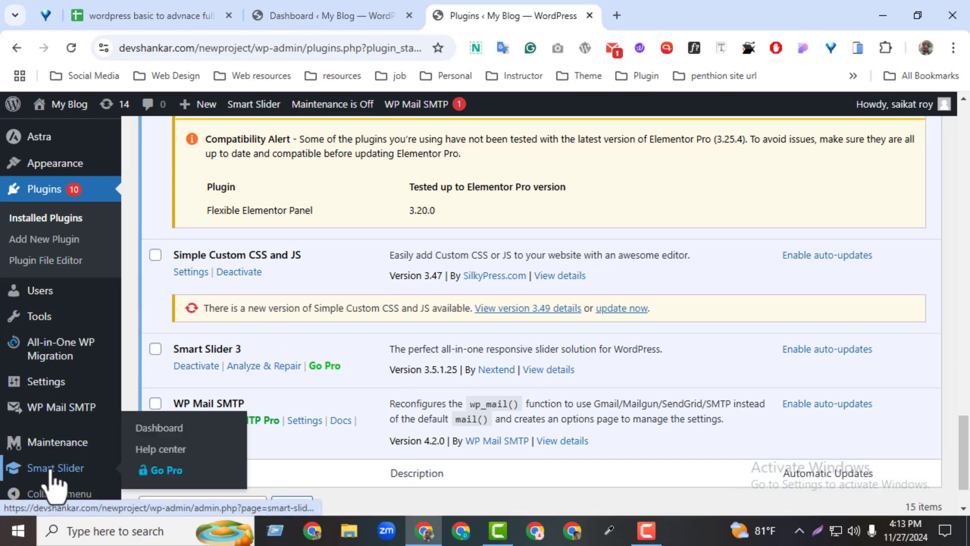
{"action": "left_click", "coordinate": [140, 430]}
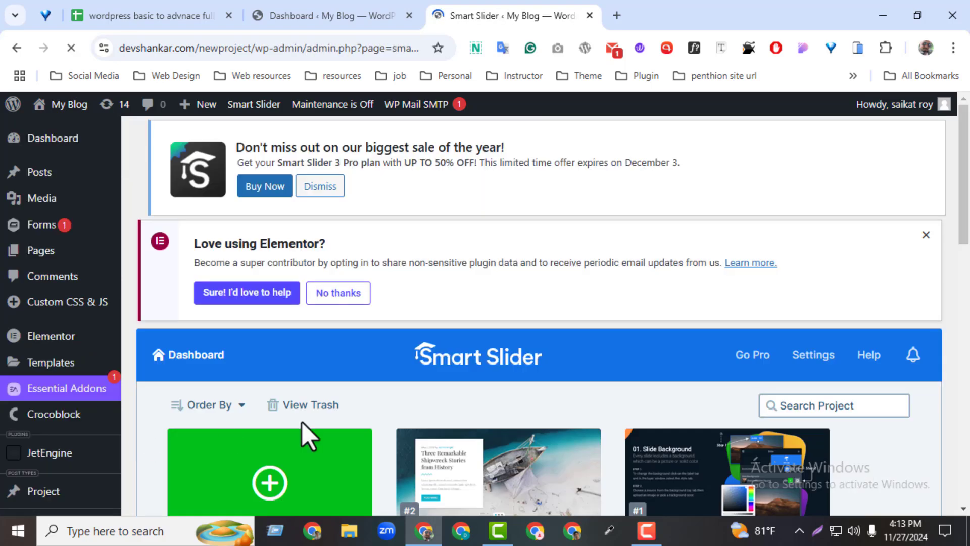
Move the Full Width Post Slider project to the trash
{"action": "scroll", "coordinate": [963, 281], "scroll_direction": "down", "scroll_amount": 3}
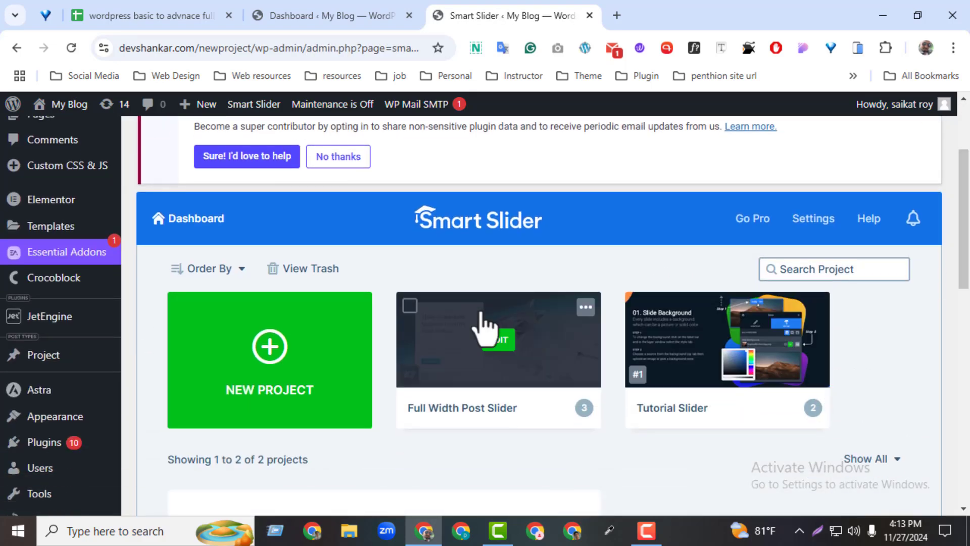
{"action": "left_click", "coordinate": [585, 307]}
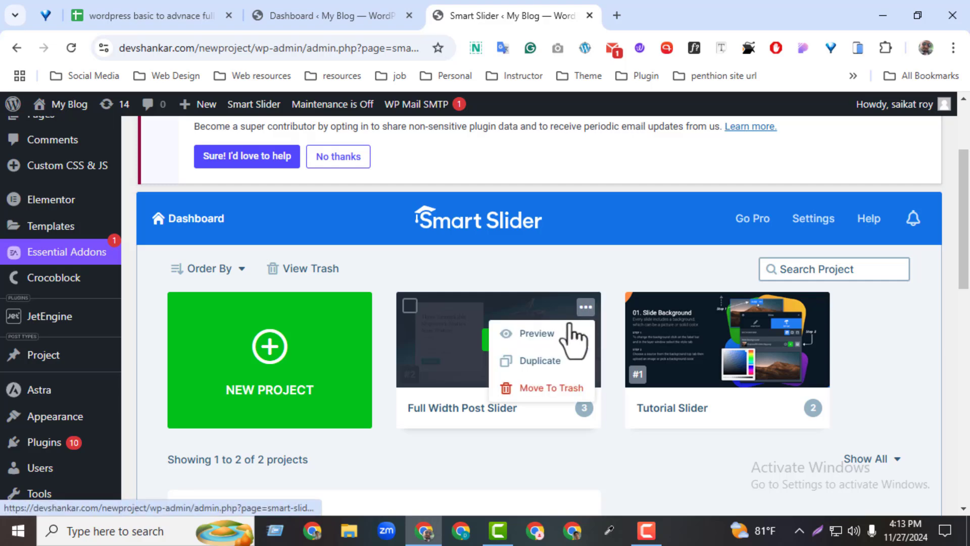
{"action": "left_click", "coordinate": [548, 390]}
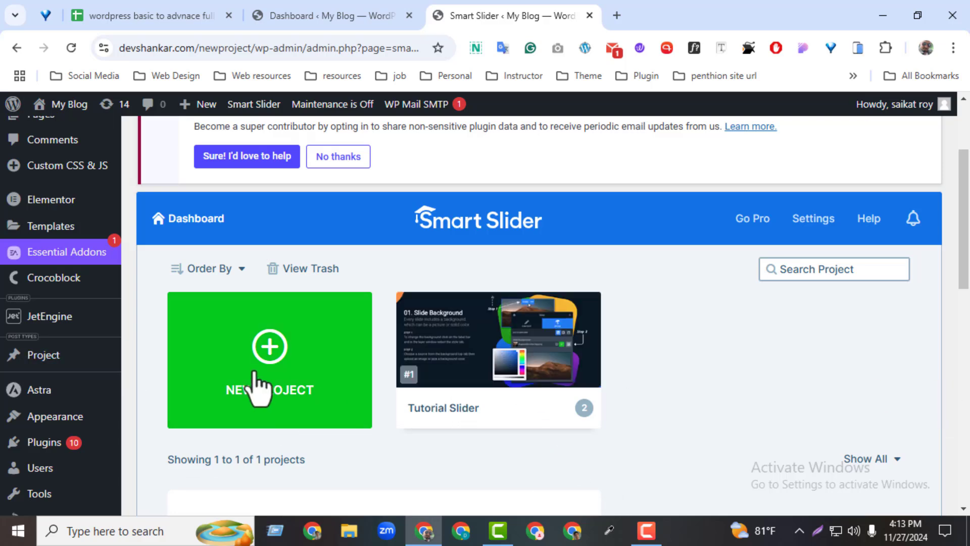
Open the Smart Slider settings, look through the General settings page and return to the Smart Slider dashboard
{"action": "left_click_drag", "start_coordinate": [965, 281], "coordinate": [963, 310]}
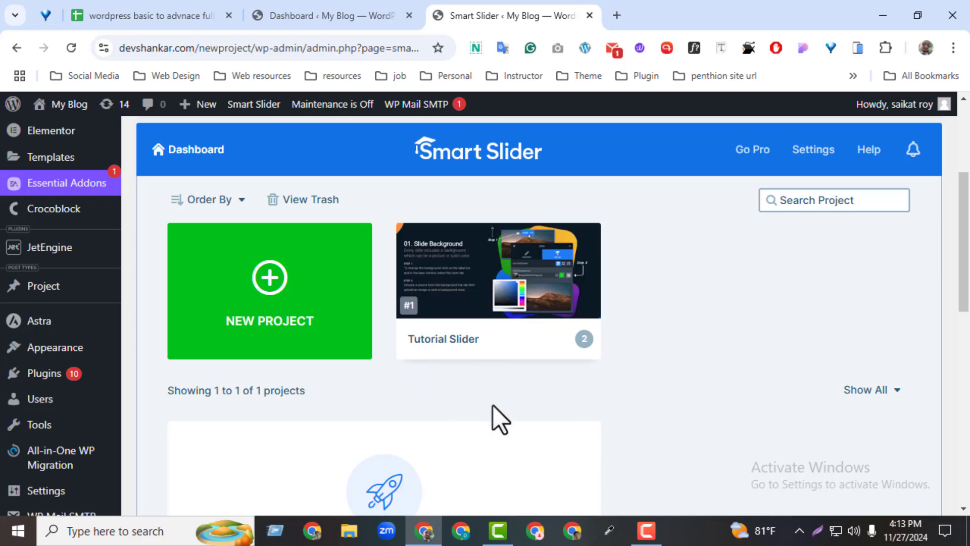
{"action": "left_click_drag", "start_coordinate": [964, 238], "coordinate": [929, 350]}
{"action": "scroll", "coordinate": [935, 313], "scroll_direction": "up", "scroll_amount": 6}
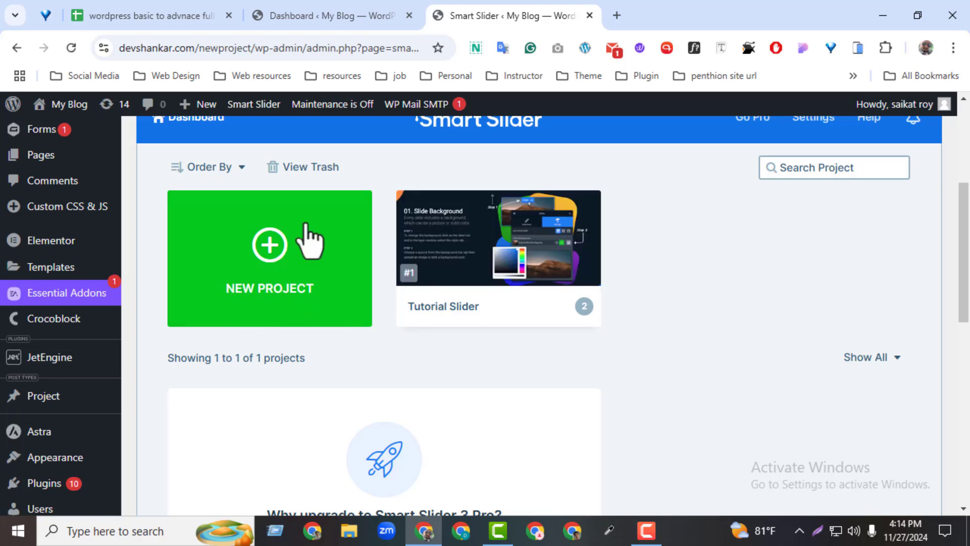
{"action": "left_click_drag", "start_coordinate": [966, 249], "coordinate": [965, 215]}
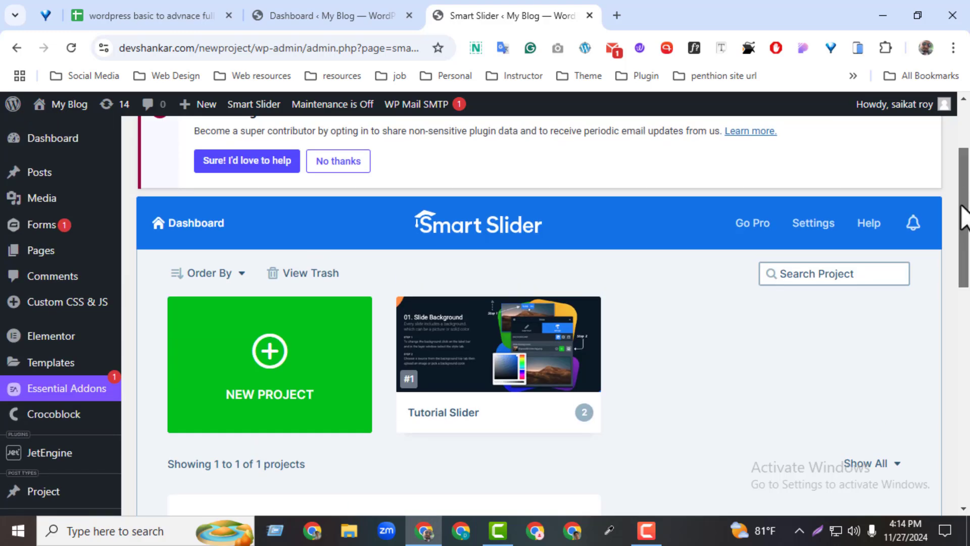
{"action": "left_click", "coordinate": [811, 226]}
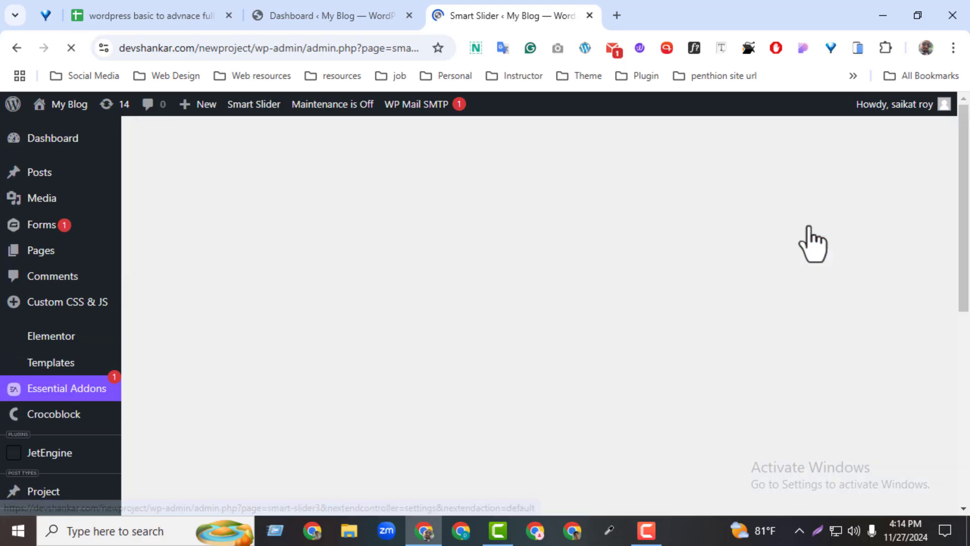
{"action": "scroll", "coordinate": [930, 317], "scroll_direction": "down", "scroll_amount": 20}
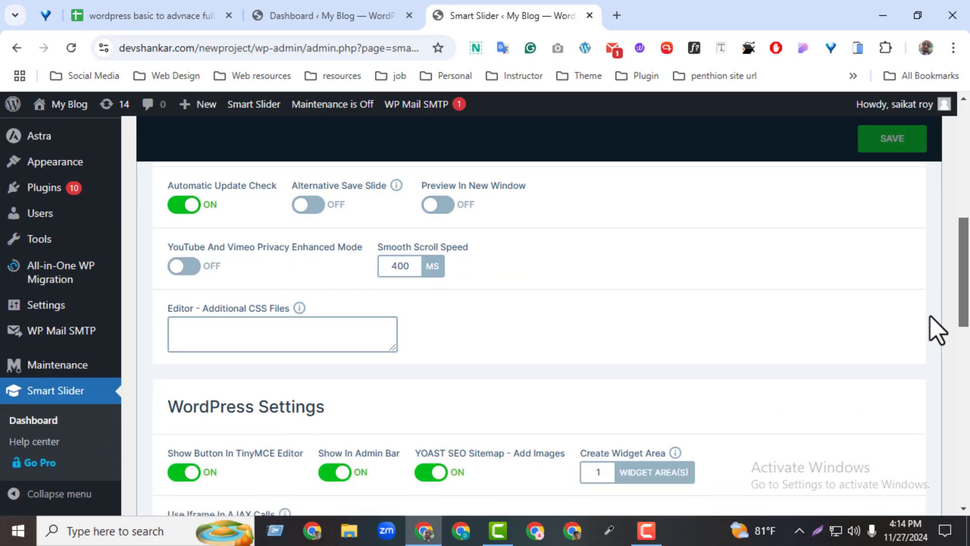
{"action": "scroll", "coordinate": [908, 446], "scroll_direction": "down", "scroll_amount": 3}
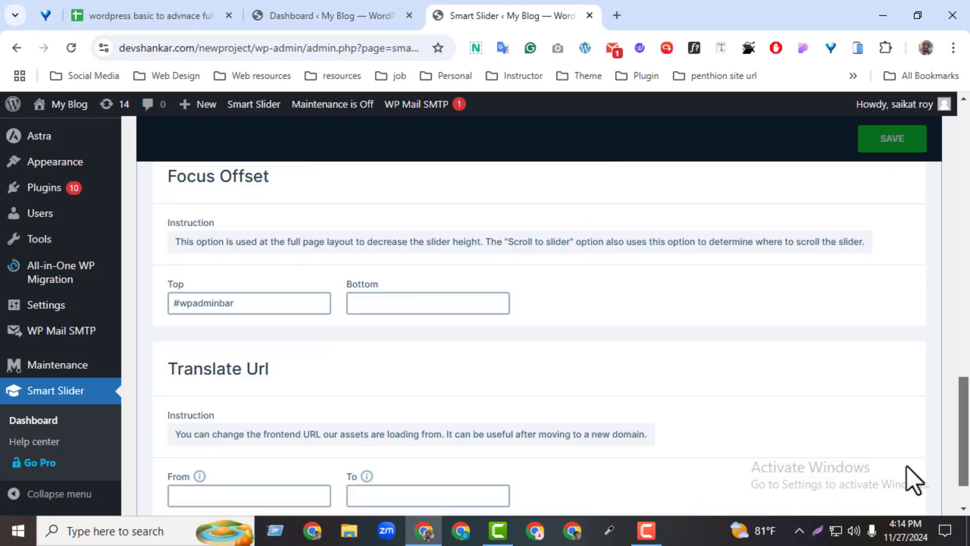
{"action": "scroll", "coordinate": [936, 368], "scroll_direction": "up", "scroll_amount": 6}
{"action": "scroll", "coordinate": [936, 368], "scroll_direction": "up", "scroll_amount": 8}
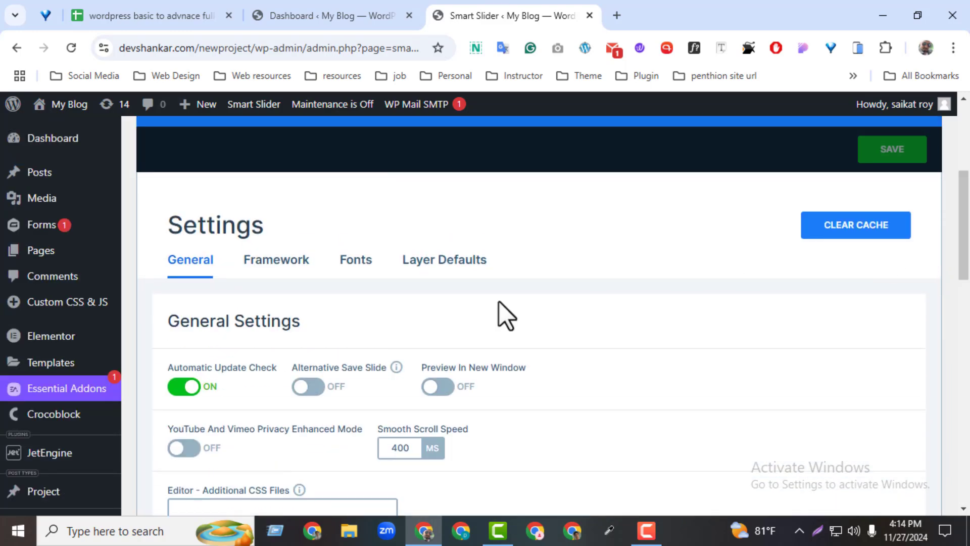
{"action": "left_click", "coordinate": [19, 51]}
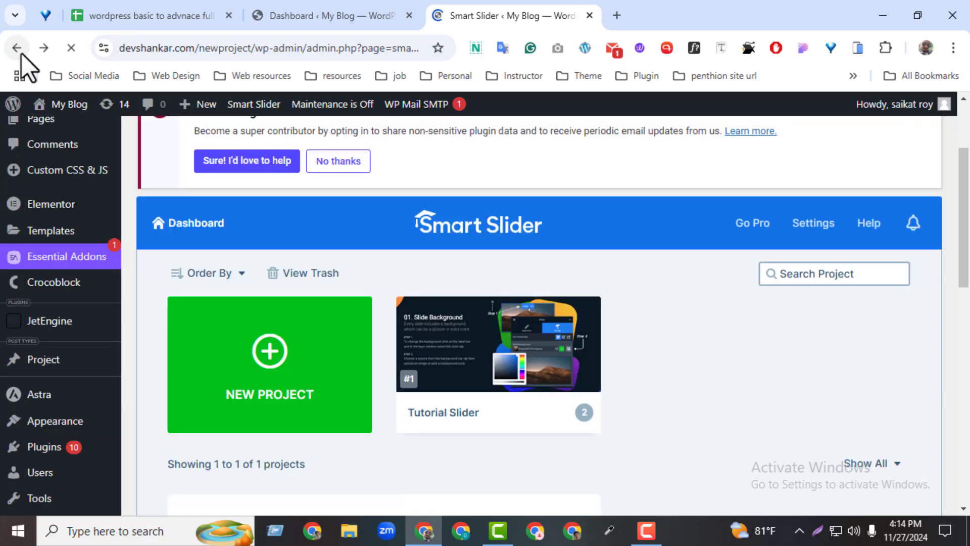
Start a new Smart Slider project from scratch instead of from a template, opening its project type and slider type options
{"action": "left_click", "coordinate": [272, 356]}
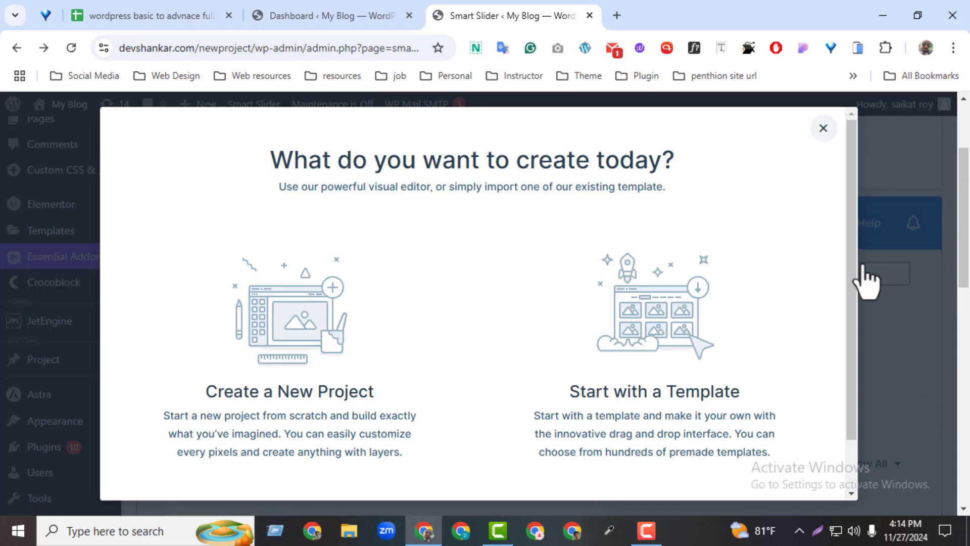
{"action": "scroll", "coordinate": [862, 288], "scroll_direction": "down", "scroll_amount": 1}
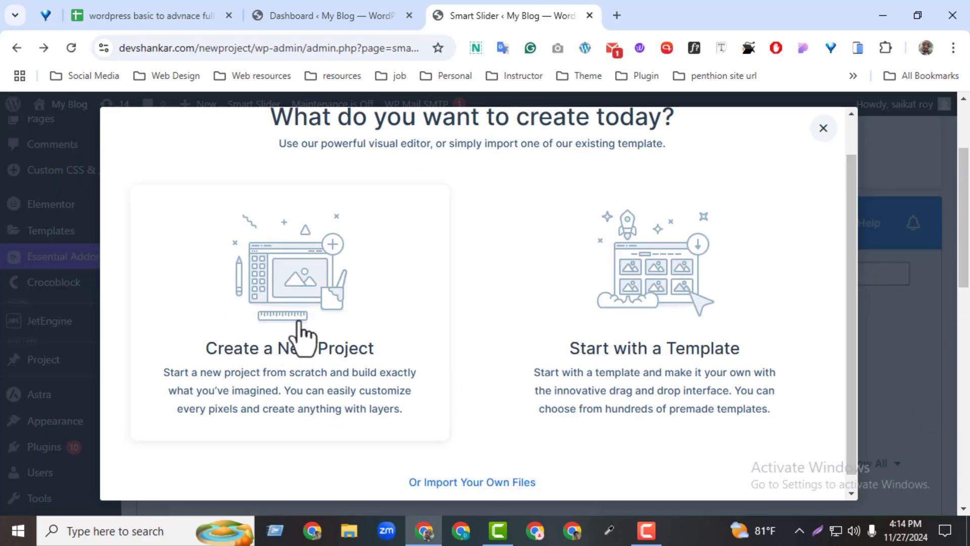
{"action": "left_click", "coordinate": [303, 337]}
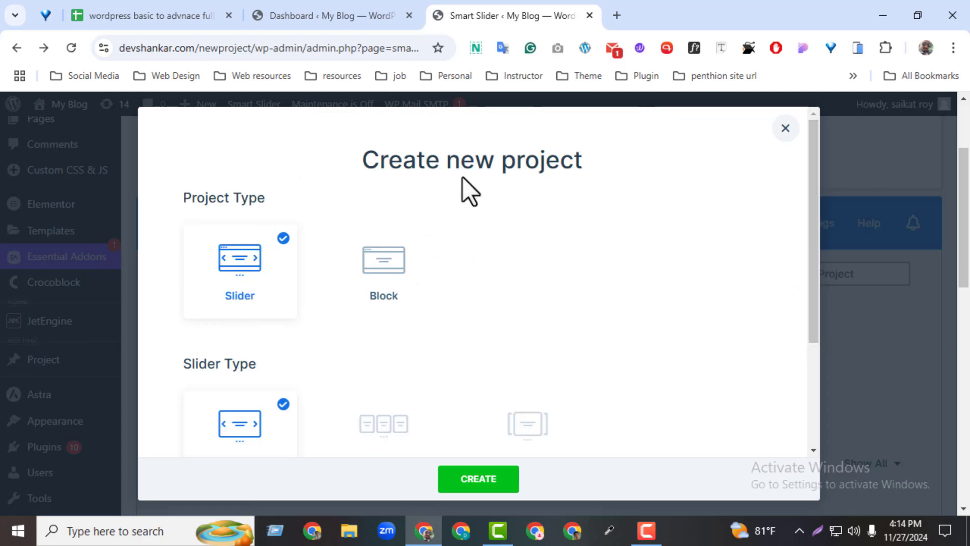
Open the website's home page in a separate browser tab and measure the whole hero section with the screenshot tool
{"action": "left_click_drag", "start_coordinate": [815, 286], "coordinate": [794, 243]}
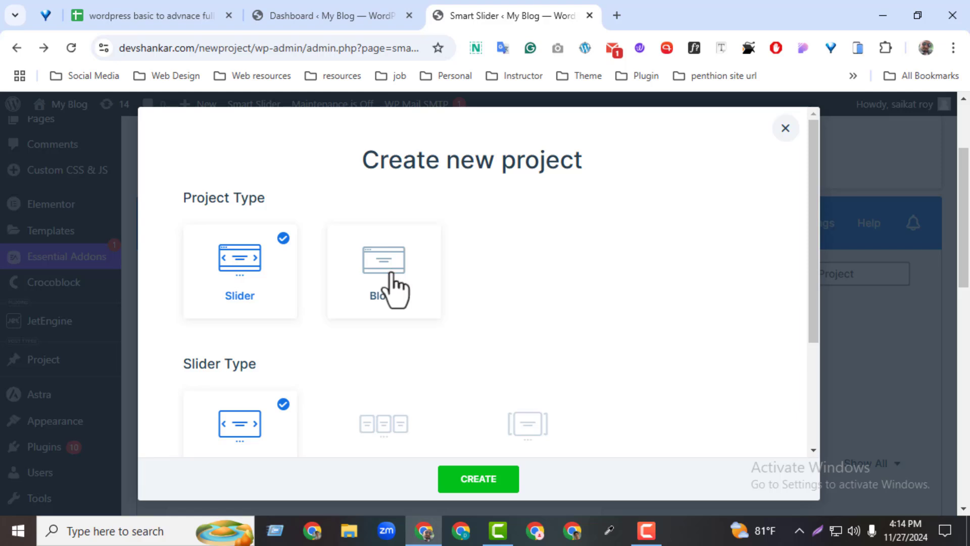
{"action": "left_click", "coordinate": [340, 19]}
{"action": "mouse_move", "coordinate": [61, 133]}
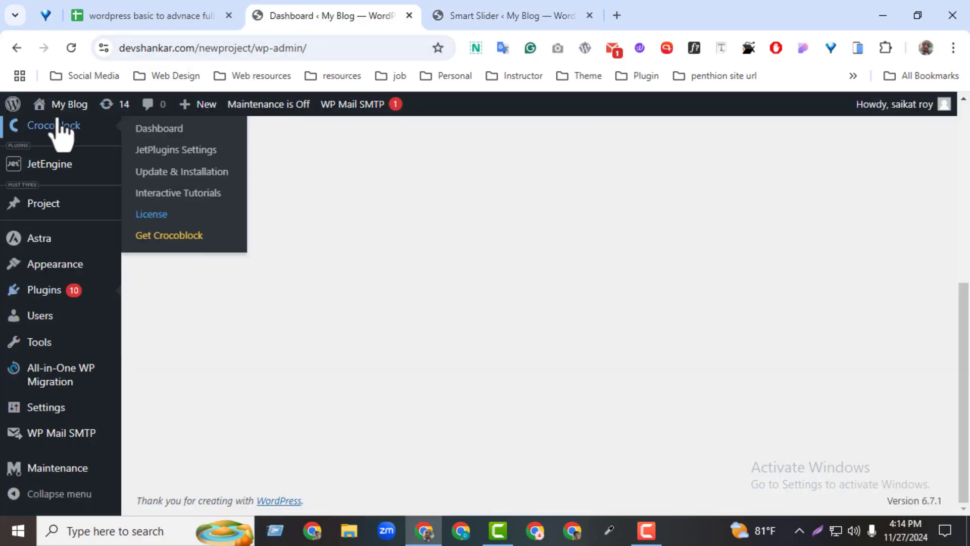
{"action": "middle_click", "coordinate": [64, 135]}
{"action": "left_click", "coordinate": [531, 17]}
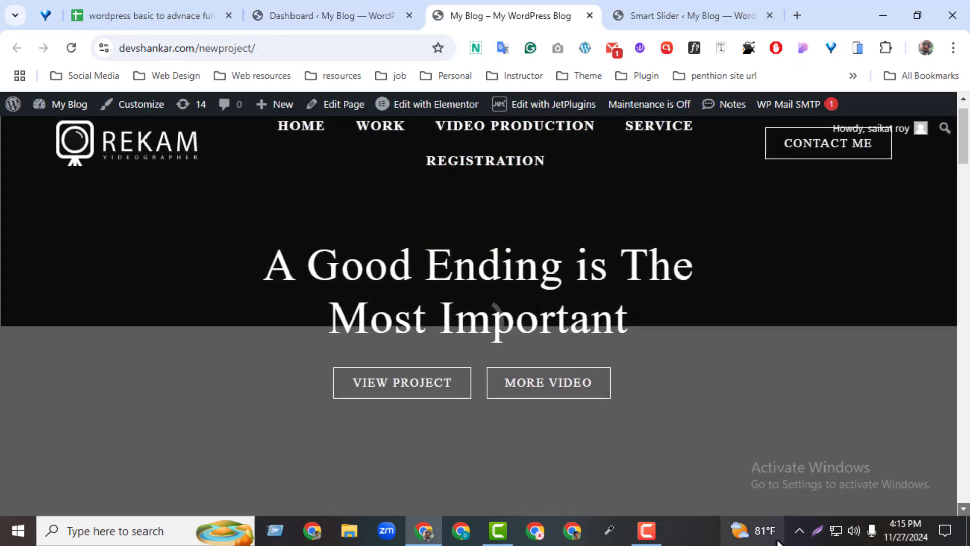
{"action": "left_click", "coordinate": [818, 530]}
{"action": "left_click_drag", "start_coordinate": [1, 116], "coordinate": [968, 517]}
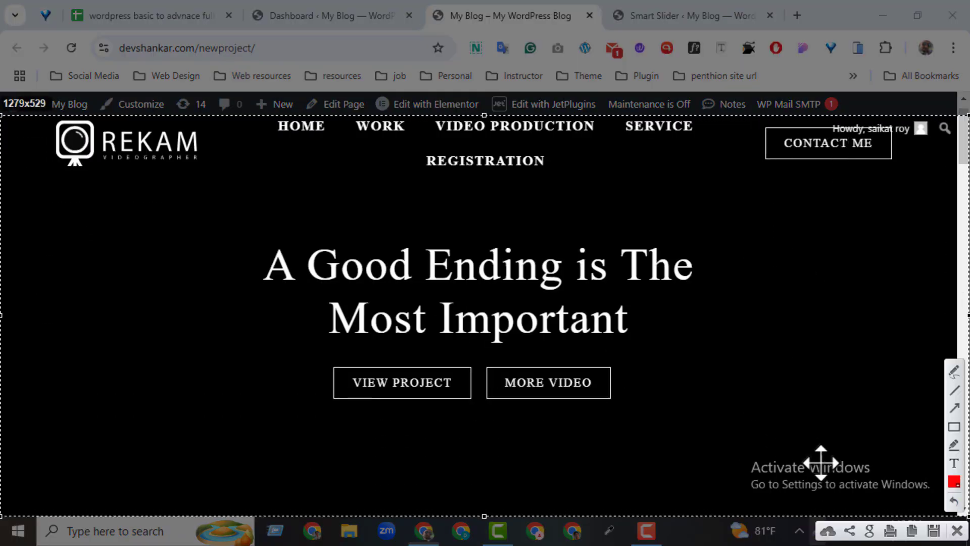
{"action": "left_click", "coordinate": [957, 531]}
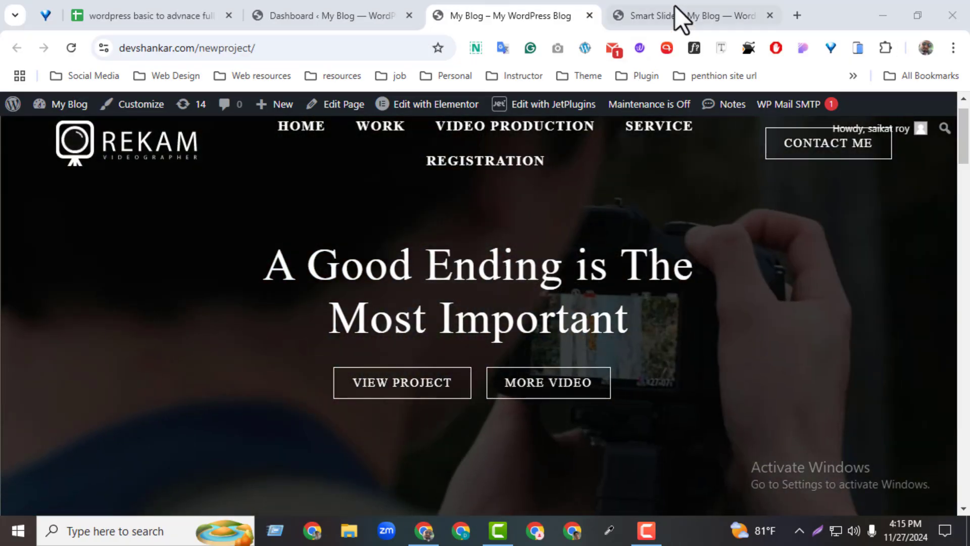
{"action": "left_click", "coordinate": [676, 15]}
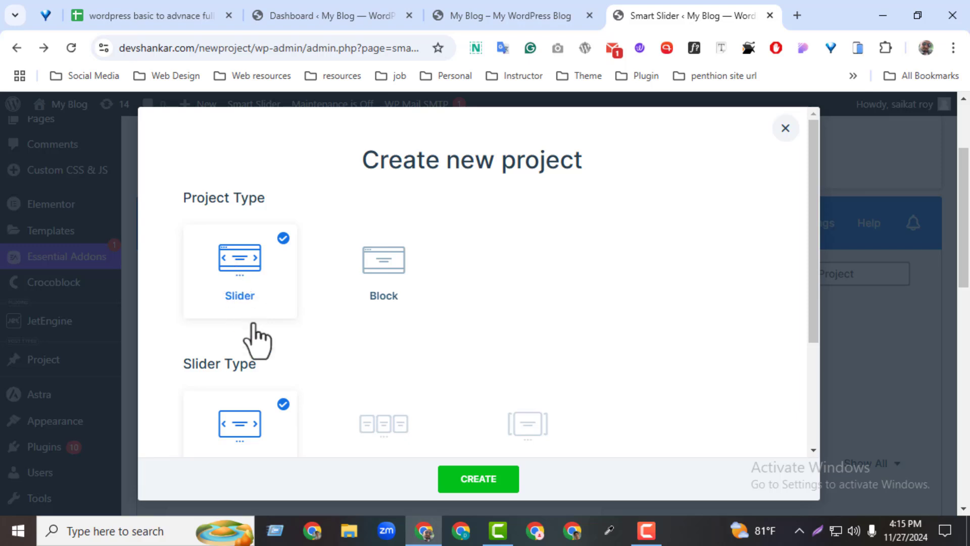
Name the new Simple slider project "Home page slider"
{"action": "left_click_drag", "start_coordinate": [814, 320], "coordinate": [806, 394]}
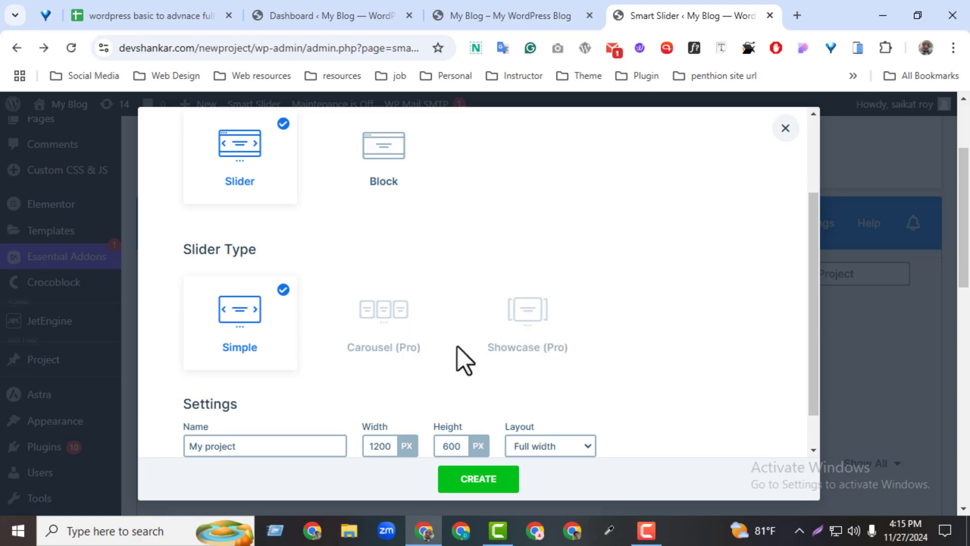
{"action": "scroll", "coordinate": [814, 368], "scroll_direction": "down", "scroll_amount": 1}
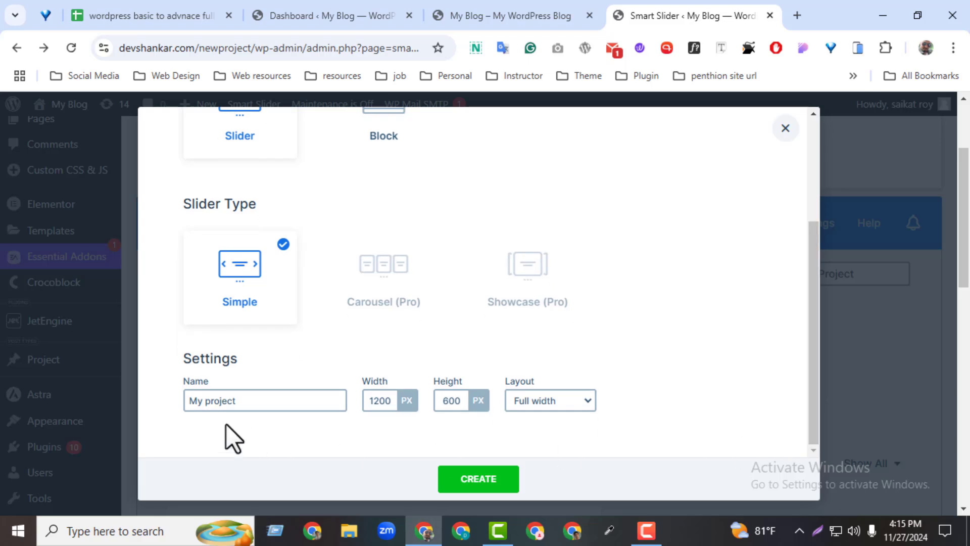
{"action": "left_click_drag", "start_coordinate": [257, 397], "coordinate": [91, 410]}
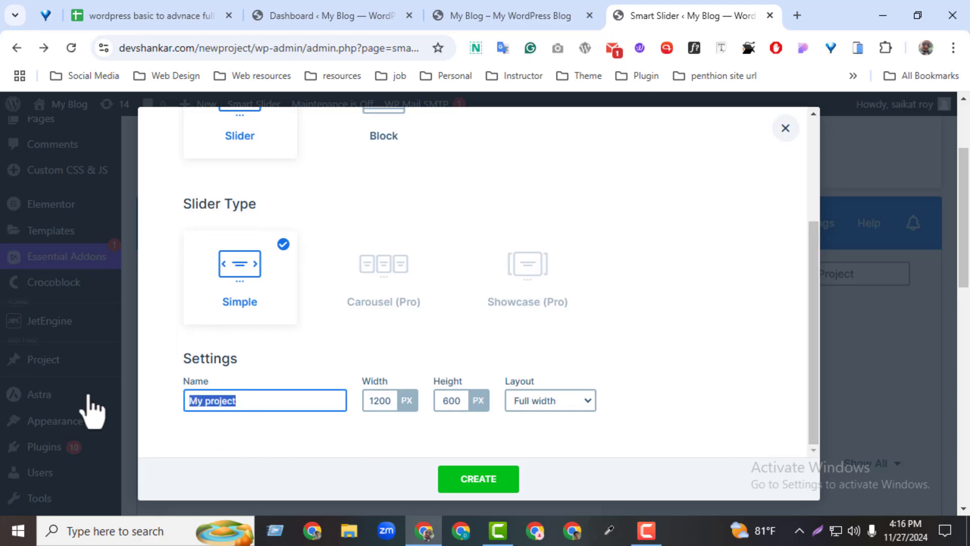
{"action": "type", "text": "Main"}
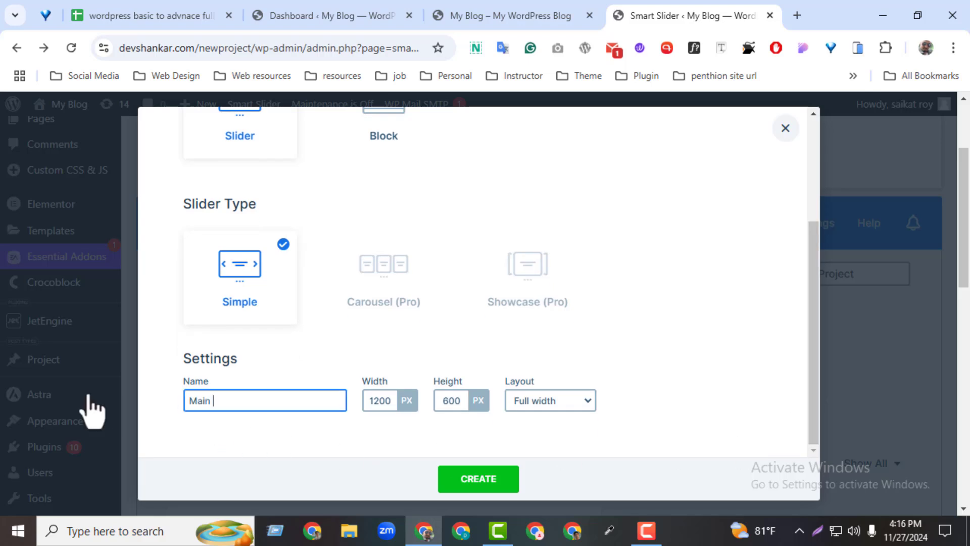
{"action": "key", "text": "BackSpace"}
{"action": "key", "text": "BackSpace"}
{"action": "key", "text": "BackSpace"}
{"action": "key", "text": "BackSpace"}
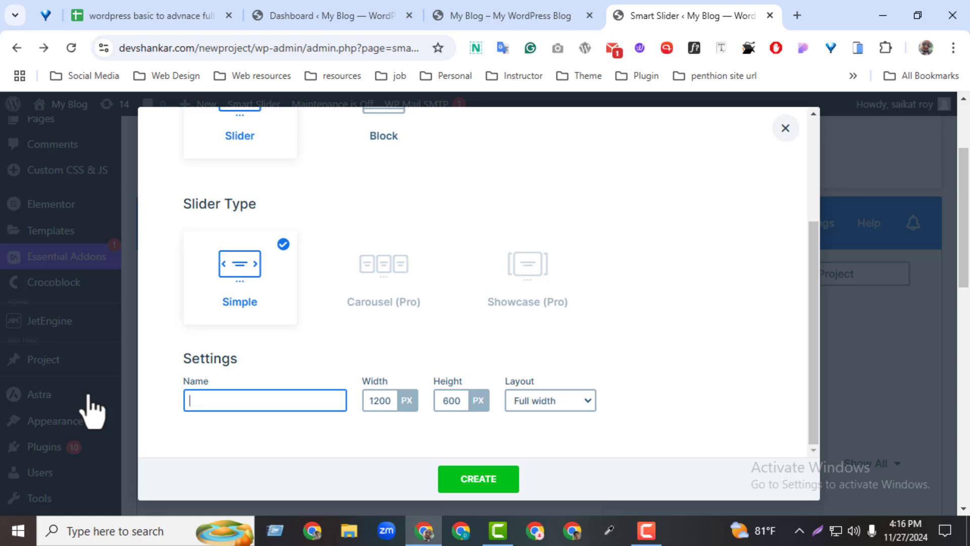
{"action": "type", "text": "Home page slider"}
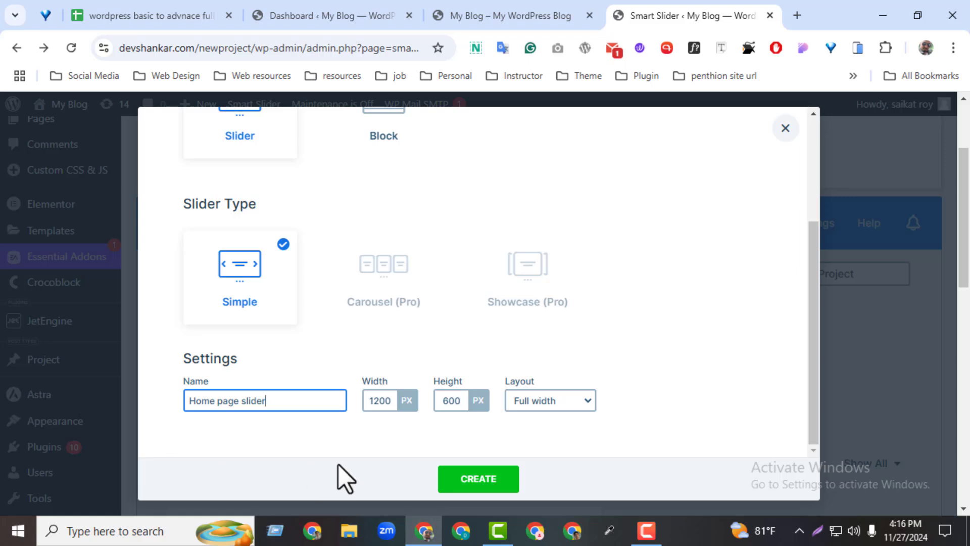
Check the layout, width and height settings of the new slider project
{"action": "left_click", "coordinate": [531, 405]}
{"action": "left_click", "coordinate": [496, 414]}
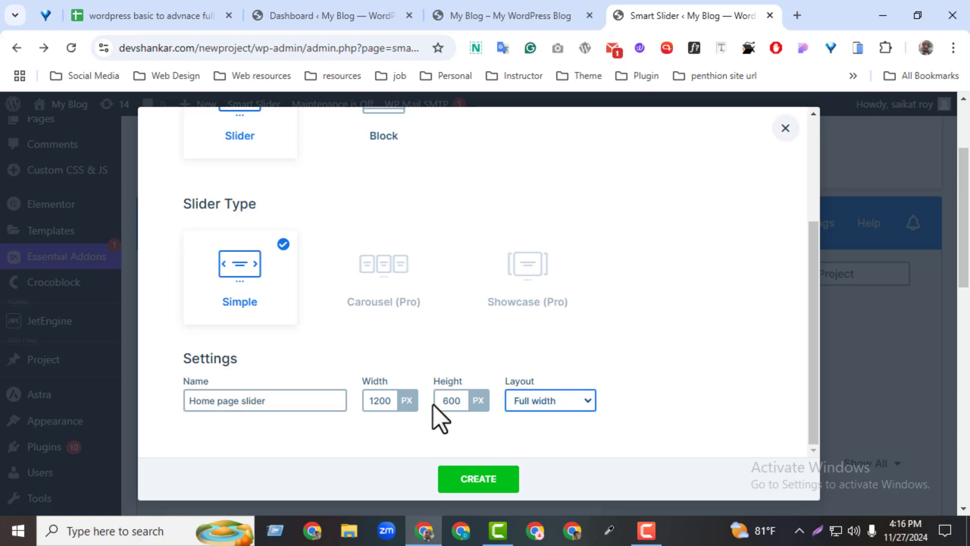
{"action": "double_click", "coordinate": [379, 398]}
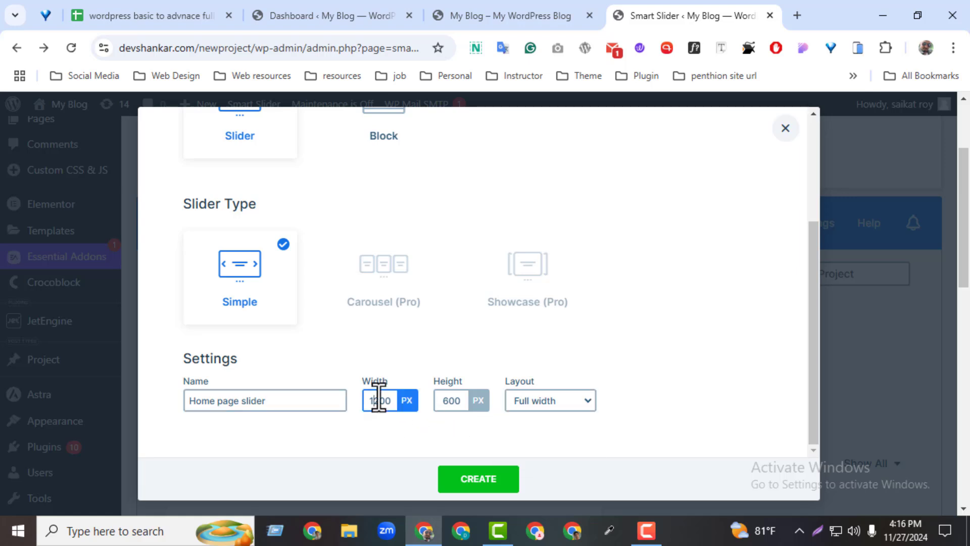
{"action": "left_click", "coordinate": [430, 360]}
{"action": "double_click", "coordinate": [378, 400]}
{"action": "double_click", "coordinate": [445, 402]}
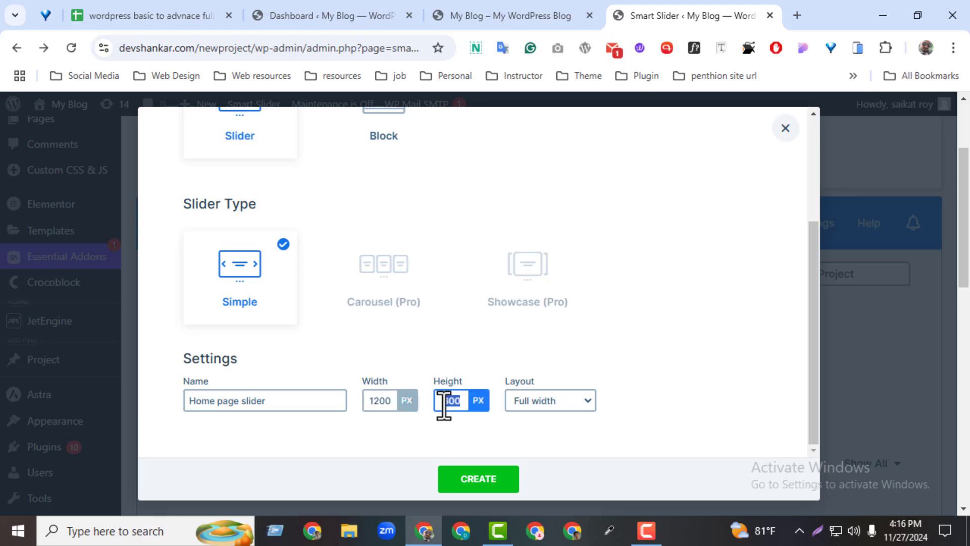
Measure the height of the home page's hero section with the screenshot tool and return to the new project settings
{"action": "left_click", "coordinate": [510, 16]}
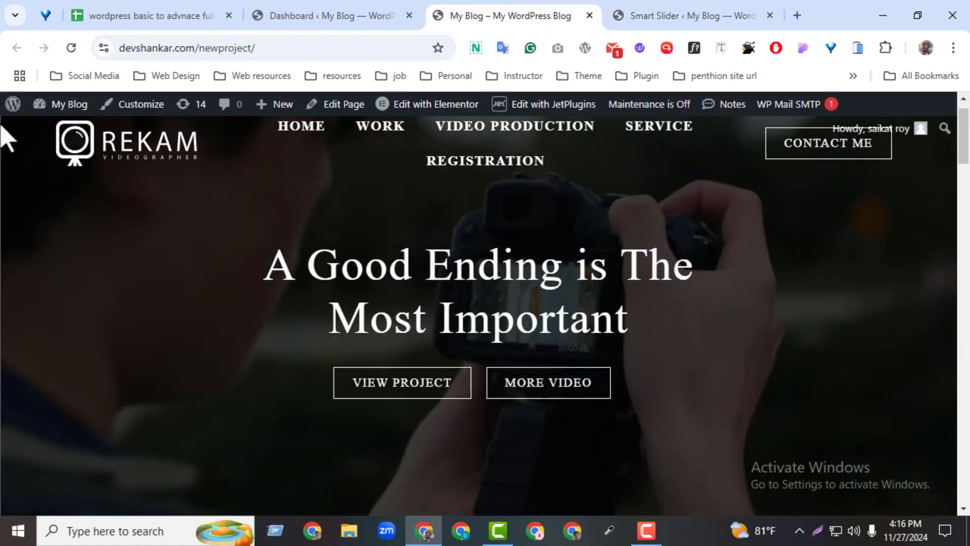
{"action": "left_click", "coordinate": [817, 530]}
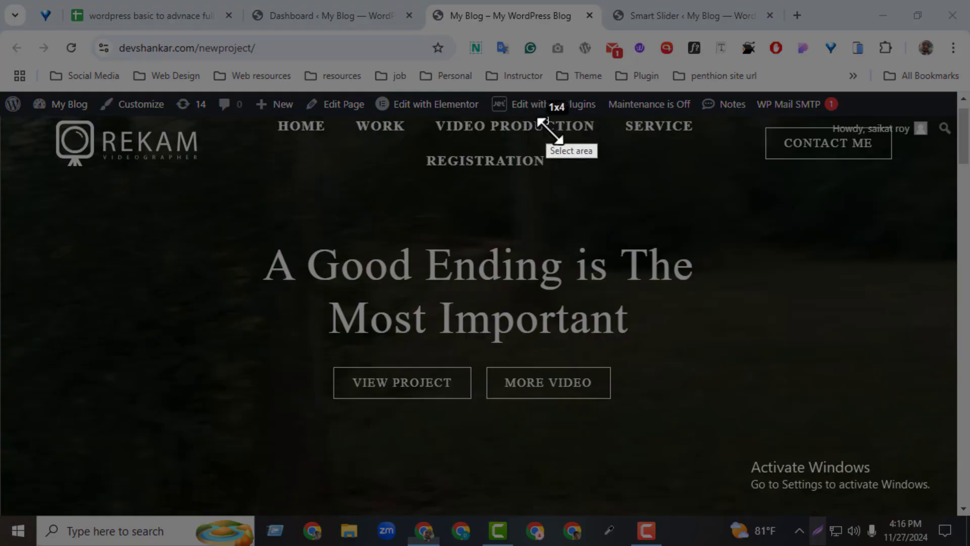
{"action": "left_click_drag", "start_coordinate": [545, 120], "coordinate": [586, 516]}
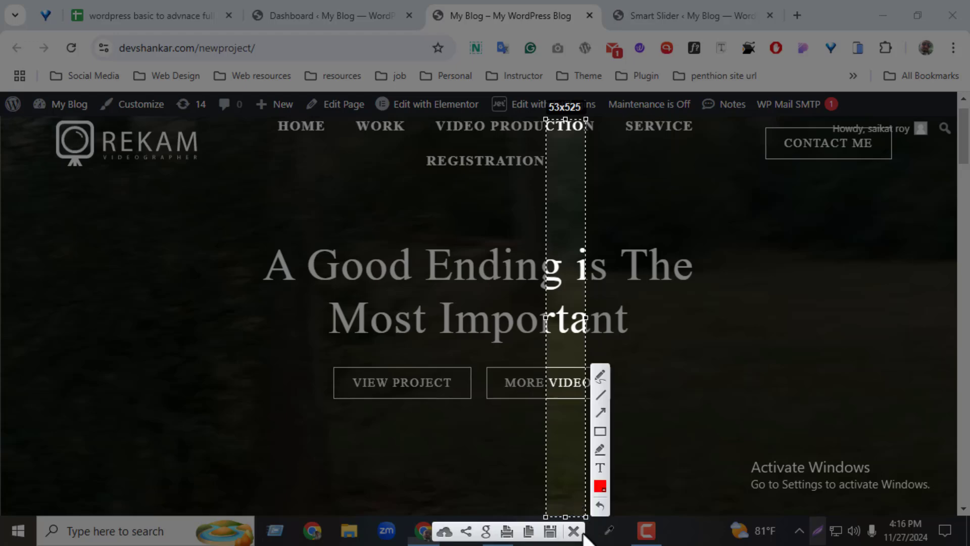
{"action": "left_click", "coordinate": [574, 531]}
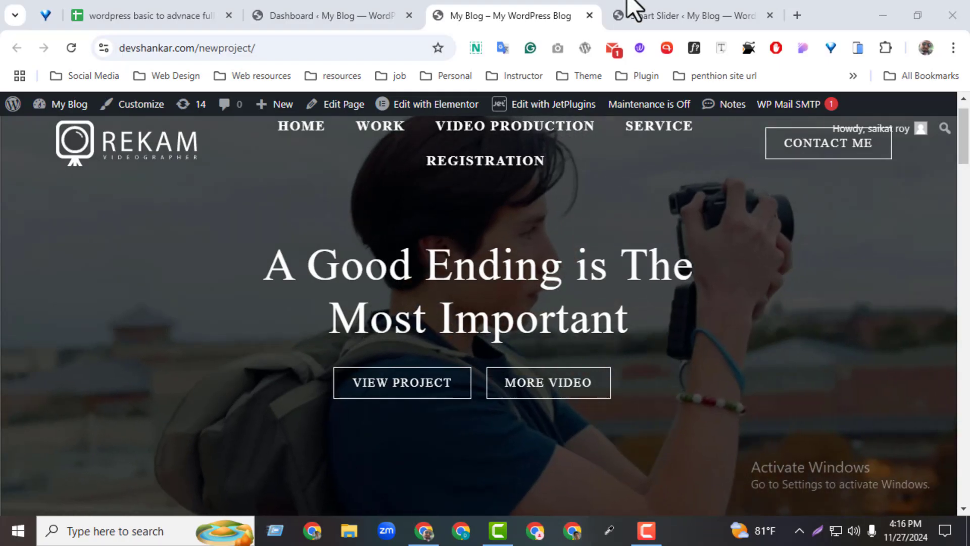
{"action": "left_click", "coordinate": [632, 9]}
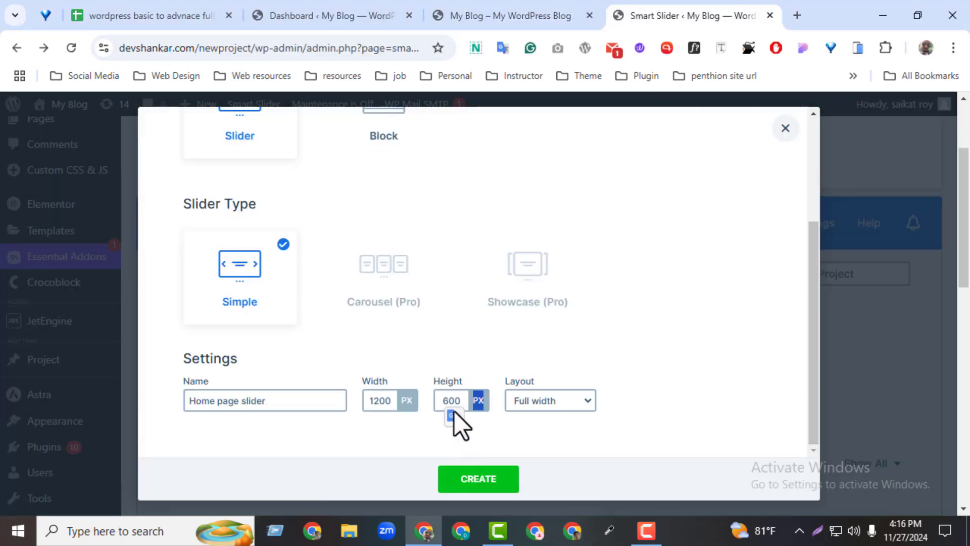
Create the slider project with the Full width layout and dismiss the Elementor notice on its editing page
{"action": "left_click_drag", "start_coordinate": [454, 411], "coordinate": [638, 434]}
{"action": "left_click", "coordinate": [562, 404]}
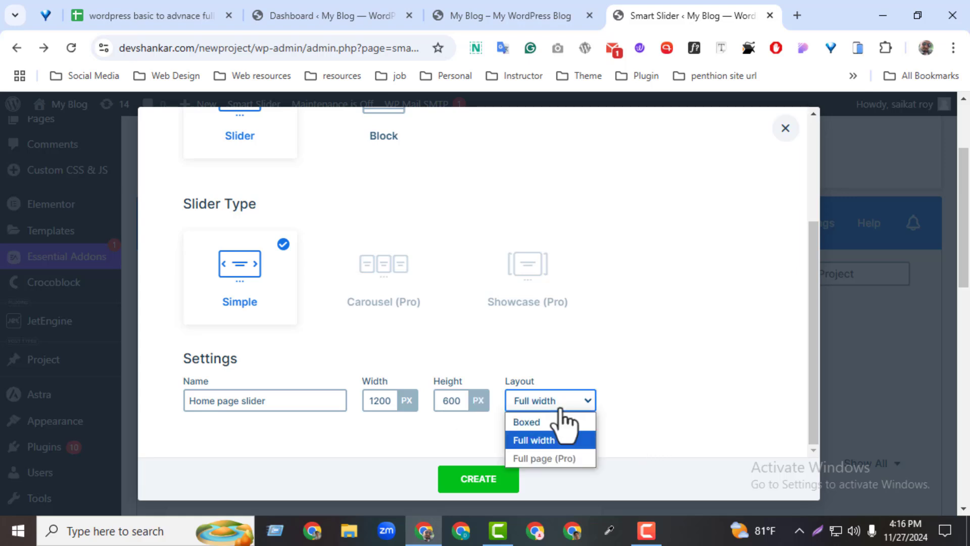
{"action": "left_click", "coordinate": [561, 439]}
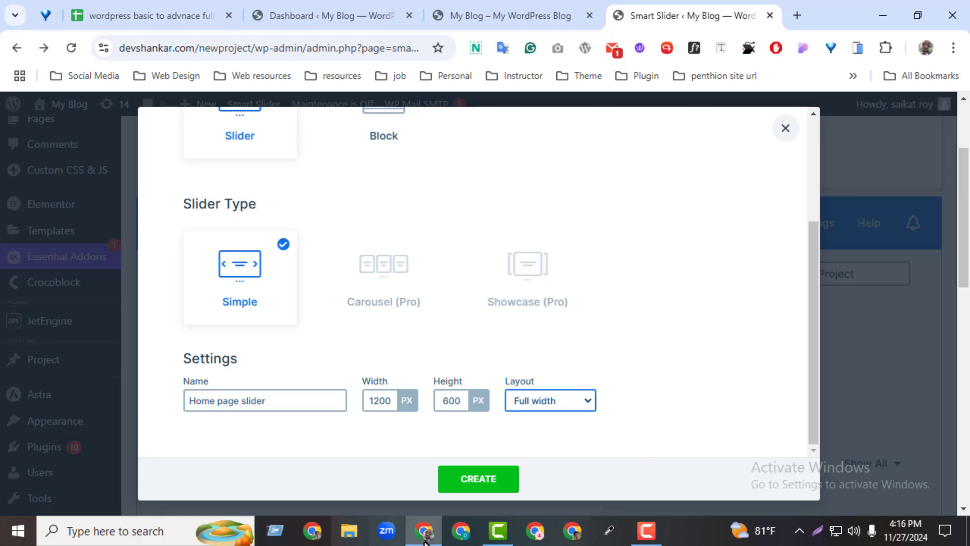
{"action": "left_click", "coordinate": [468, 483]}
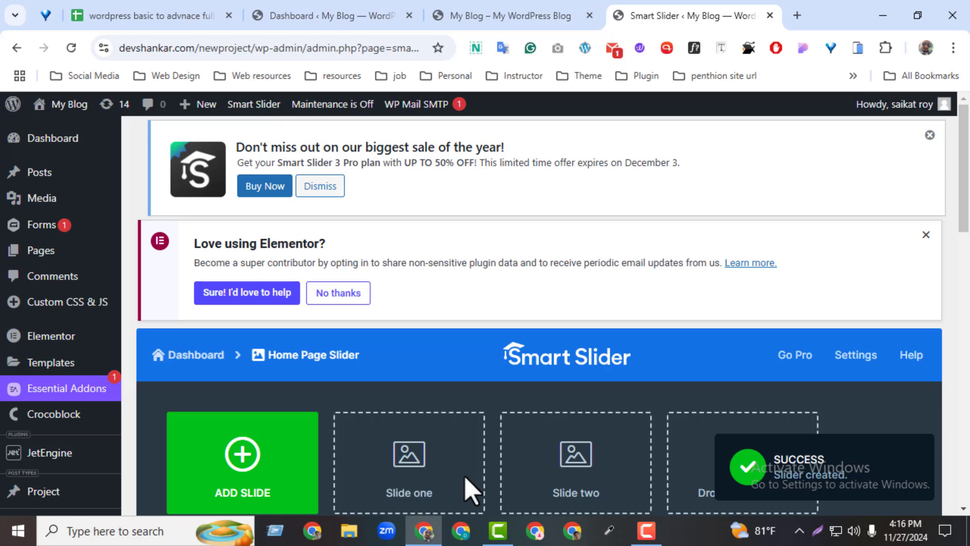
{"action": "left_click_drag", "start_coordinate": [966, 178], "coordinate": [935, 198]}
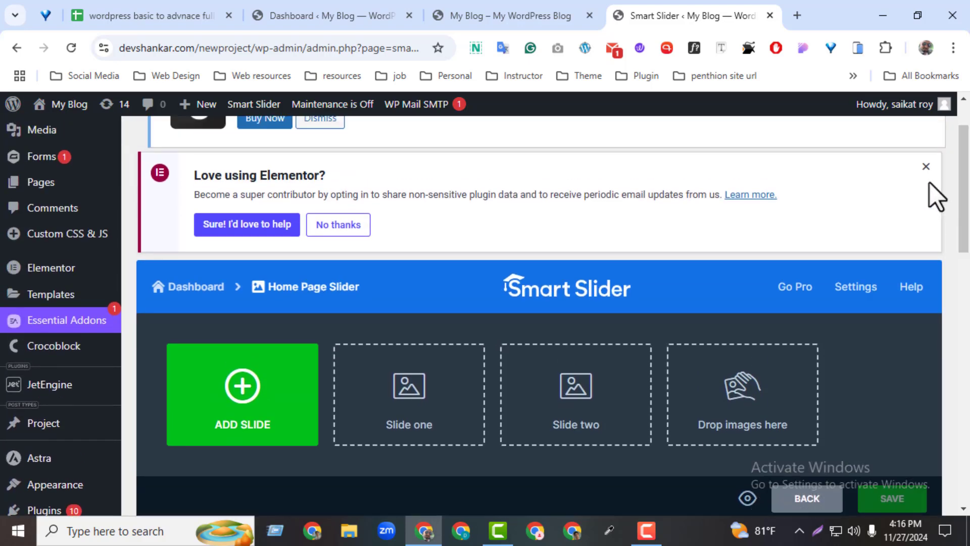
{"action": "left_click", "coordinate": [927, 166]}
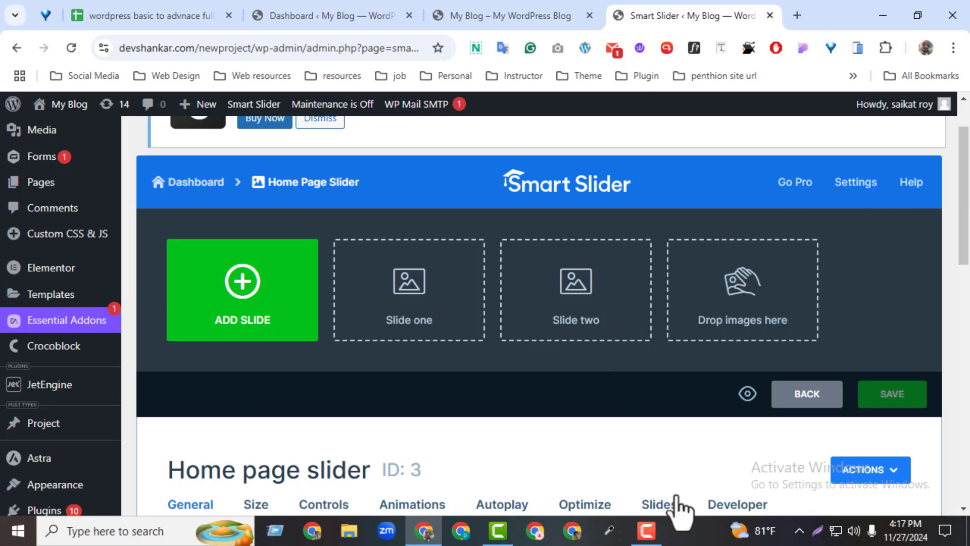
Draw three nested red rectangles over a nearly full-screen capture with the screenshot tool and discard the capture
{"action": "left_click", "coordinate": [817, 530]}
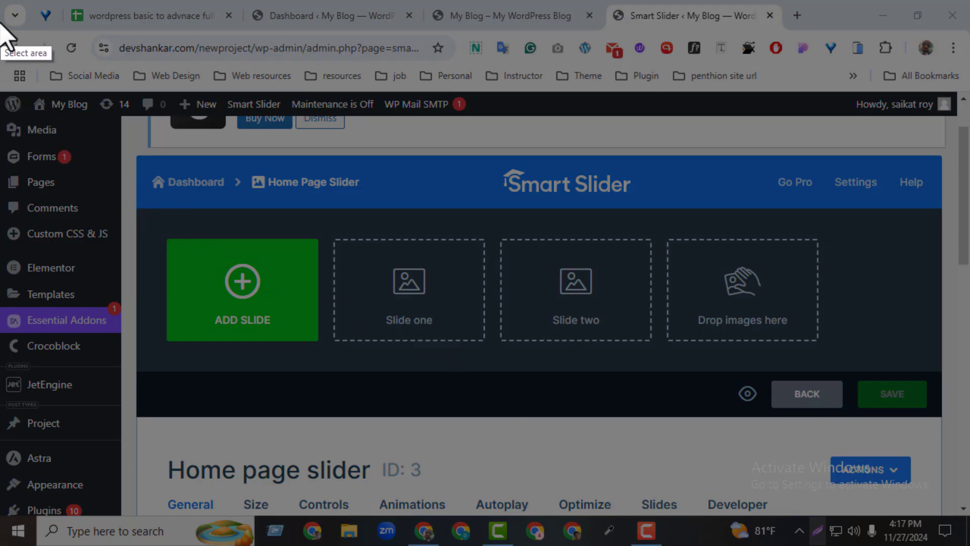
{"action": "mouse_move", "coordinate": [10, 14]}
{"action": "left_mouse_down"}
{"action": "mouse_move", "coordinate": [329, 147]}
{"action": "mouse_move", "coordinate": [967, 543]}
{"action": "left_mouse_up"}
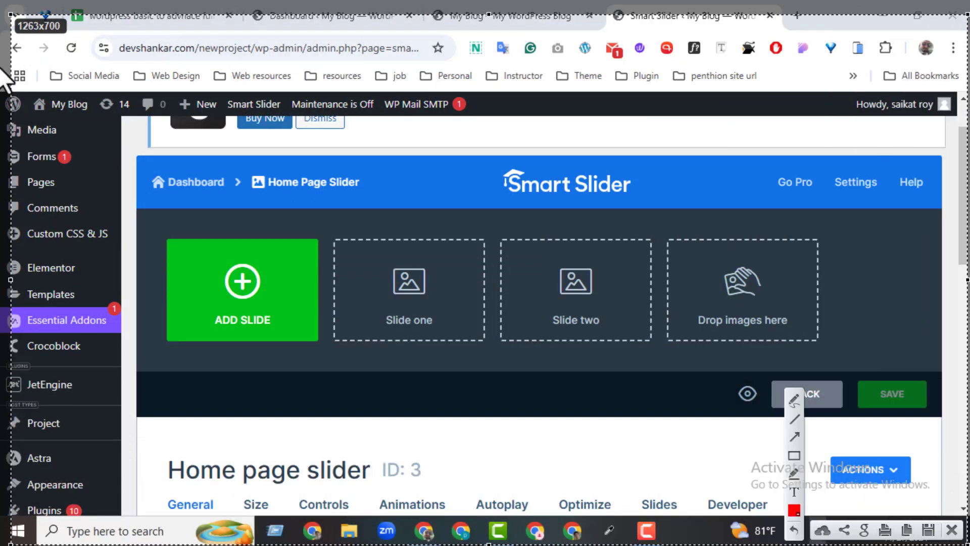
{"action": "left_click_drag", "start_coordinate": [10, 14], "coordinate": [5, 5]}
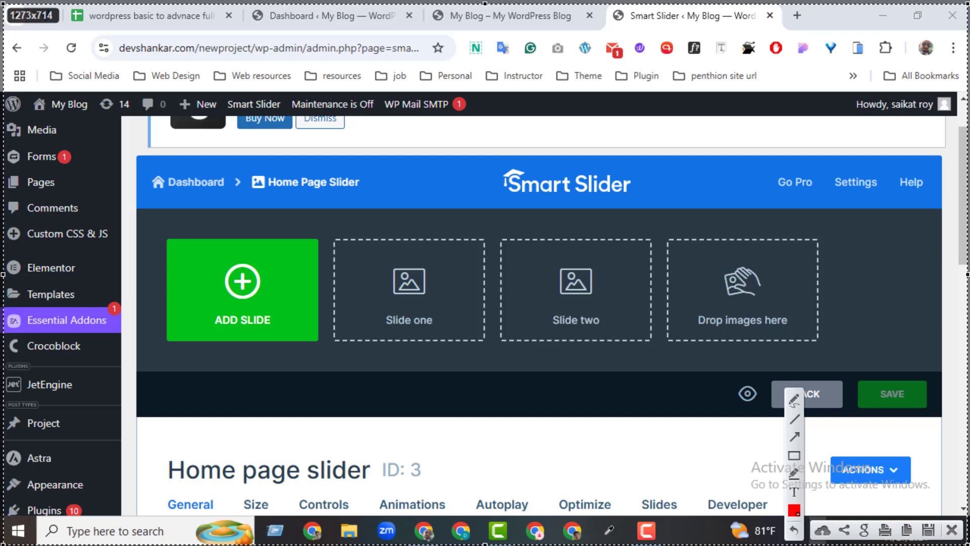
{"action": "left_click", "coordinate": [792, 459]}
{"action": "mouse_move", "coordinate": [33, 38]}
{"action": "left_mouse_down"}
{"action": "mouse_move", "coordinate": [608, 385]}
{"action": "mouse_move", "coordinate": [940, 513]}
{"action": "mouse_move", "coordinate": [939, 498]}
{"action": "mouse_move", "coordinate": [233, 156]}
{"action": "mouse_move", "coordinate": [922, 489]}
{"action": "left_mouse_up"}
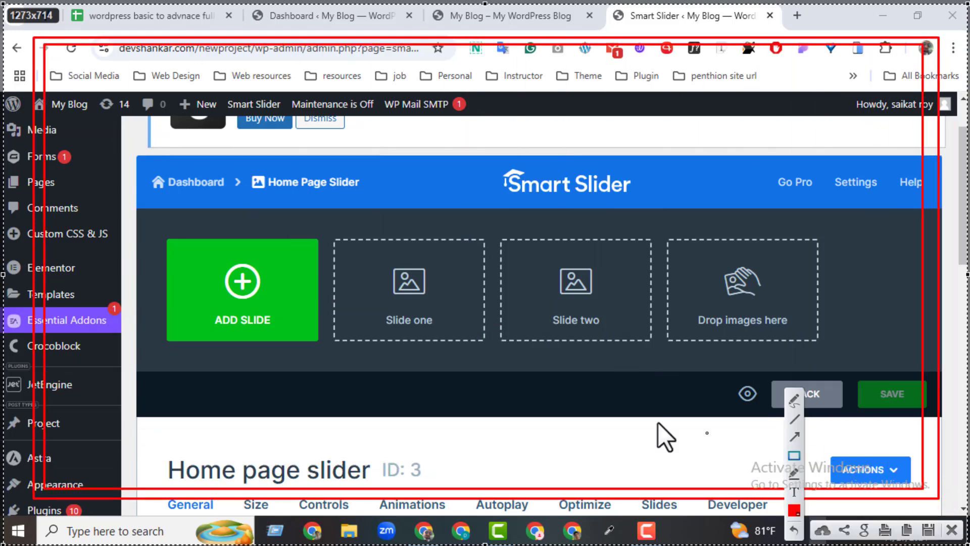
{"action": "mouse_move", "coordinate": [53, 53]}
{"action": "left_mouse_down"}
{"action": "mouse_move", "coordinate": [238, 146]}
{"action": "mouse_move", "coordinate": [752, 374]}
{"action": "mouse_move", "coordinate": [917, 471]}
{"action": "mouse_move", "coordinate": [890, 471]}
{"action": "left_mouse_up"}
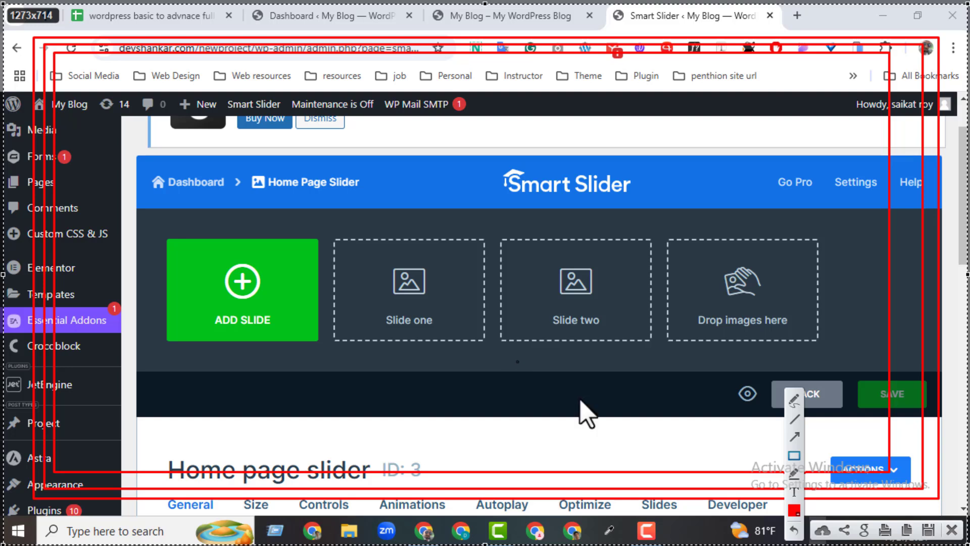
{"action": "left_click", "coordinate": [952, 530]}
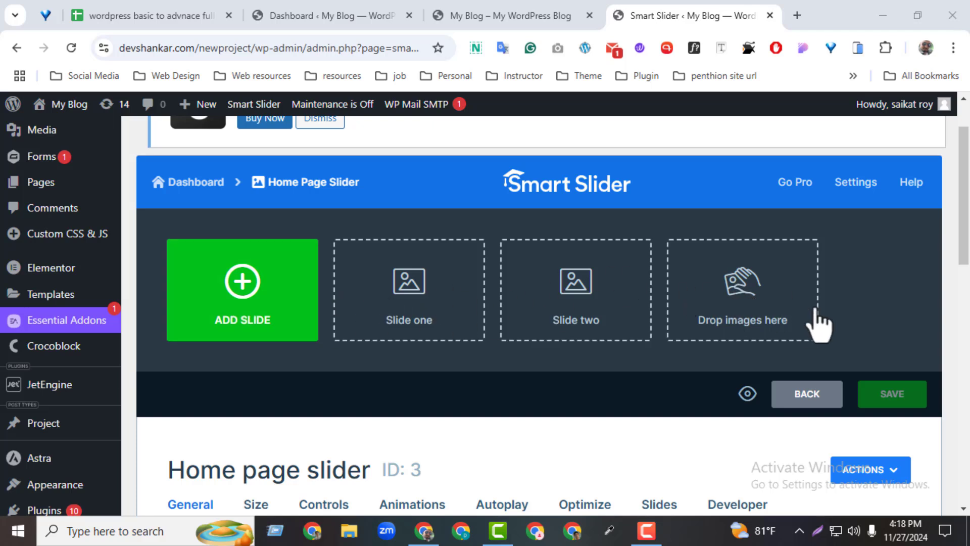
Look over the Home page slider's settings categories and its Publish options
{"action": "left_click_drag", "start_coordinate": [964, 236], "coordinate": [961, 277]}
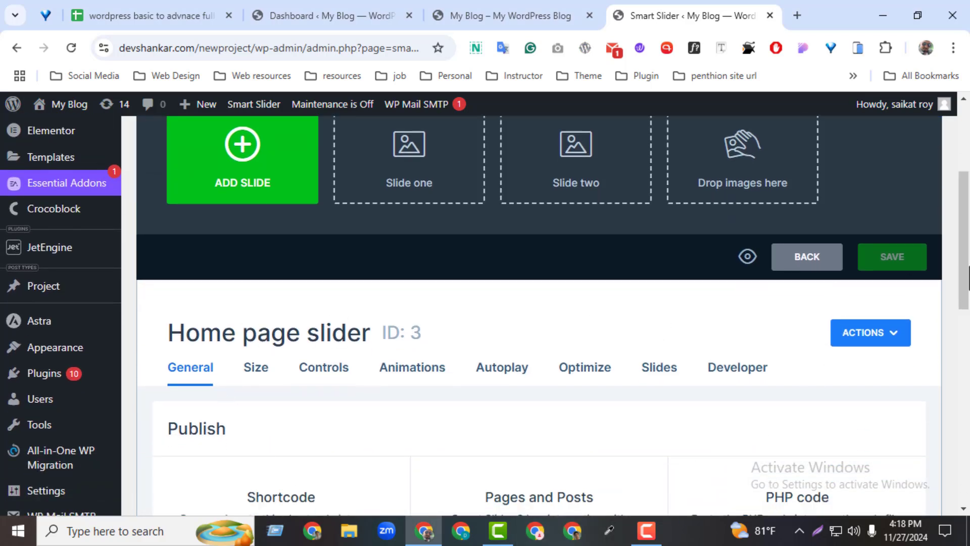
{"action": "scroll", "coordinate": [120, 295], "scroll_direction": "down", "scroll_amount": 3}
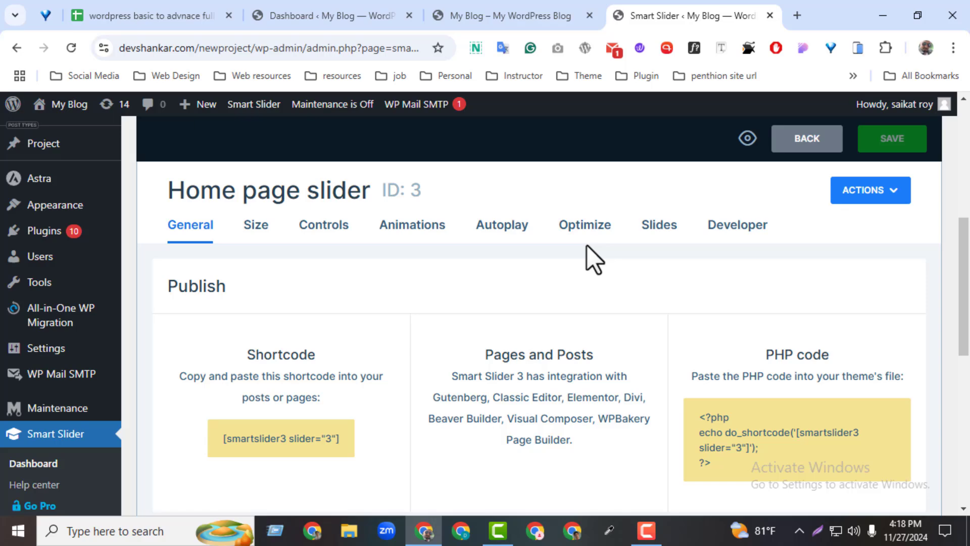
Switch to the course outline in Google Sheets and check the Rev slider and Smart slider 3 class rows
{"action": "left_click", "coordinate": [157, 11]}
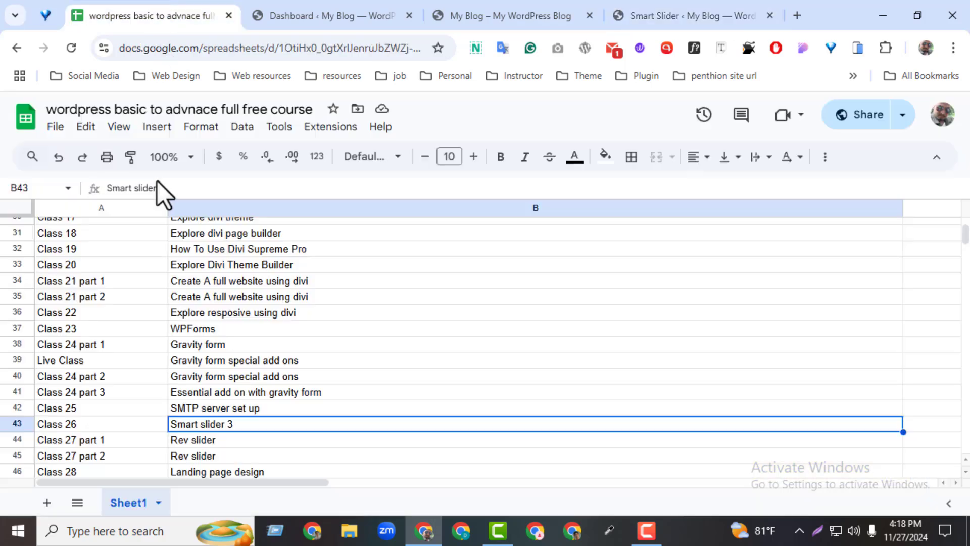
{"action": "left_click", "coordinate": [181, 437]}
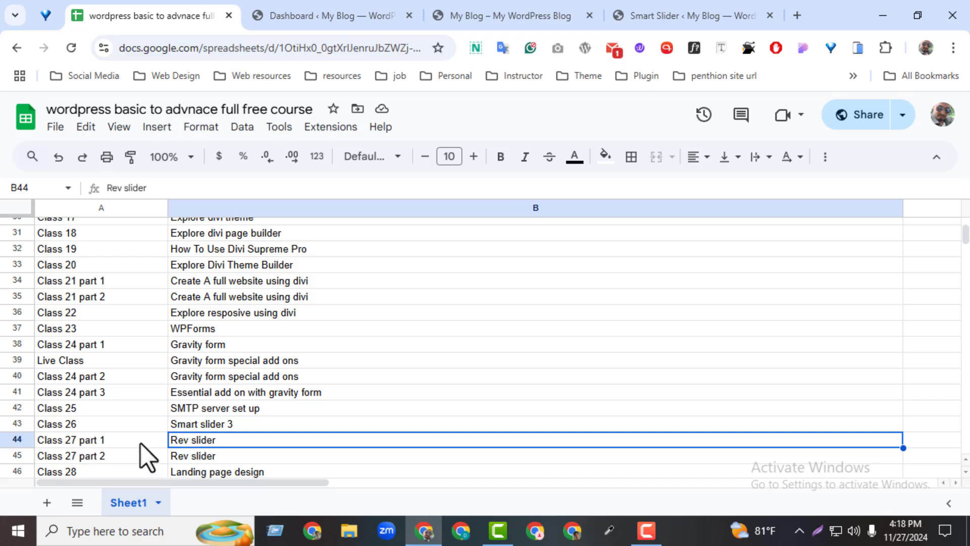
{"action": "left_click", "coordinate": [209, 423]}
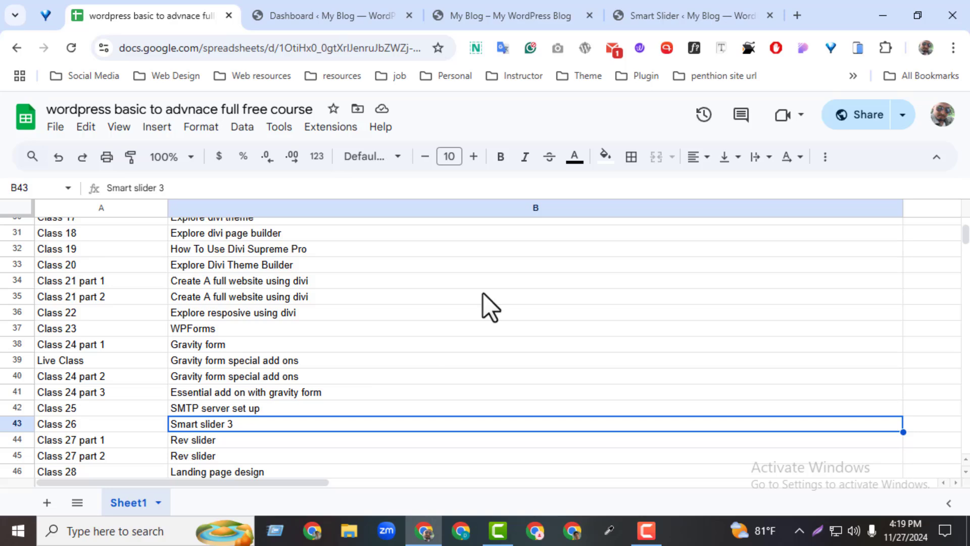
Return to the Smart Slider page and look over the Home page slider's slide area and settings categories
{"action": "left_click", "coordinate": [689, 13]}
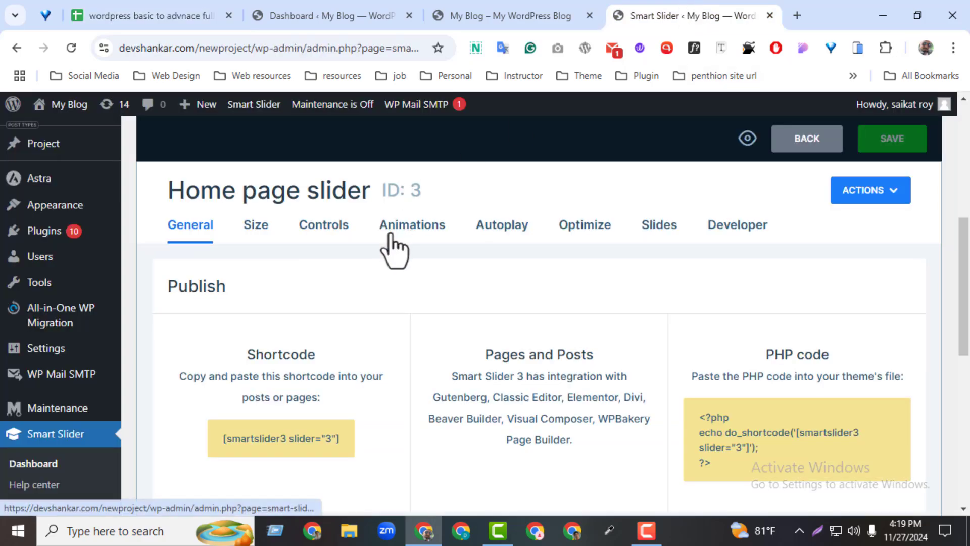
{"action": "left_click_drag", "start_coordinate": [962, 329], "coordinate": [941, 266]}
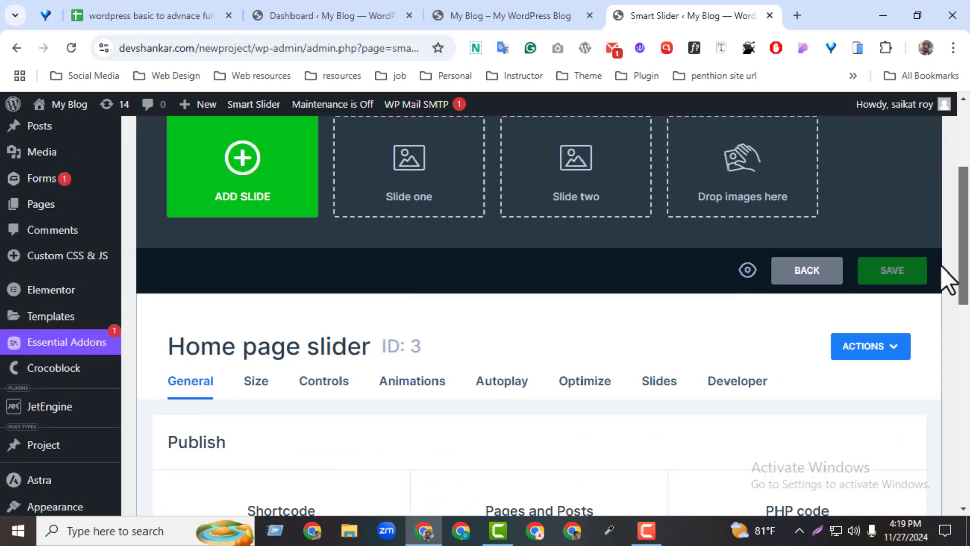
{"action": "scroll", "coordinate": [940, 266], "scroll_direction": "down", "scroll_amount": 1}
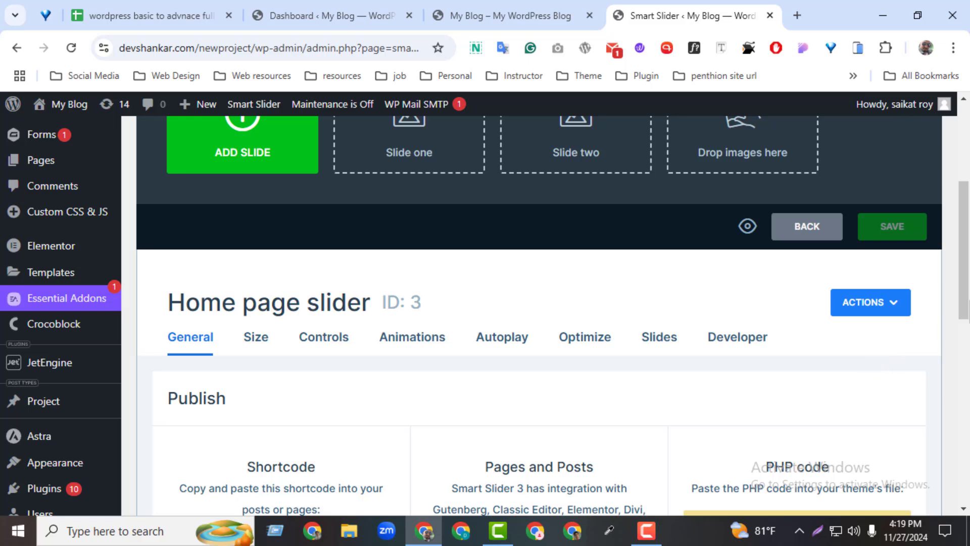
{"action": "left_click_drag", "start_coordinate": [967, 294], "coordinate": [966, 296]}
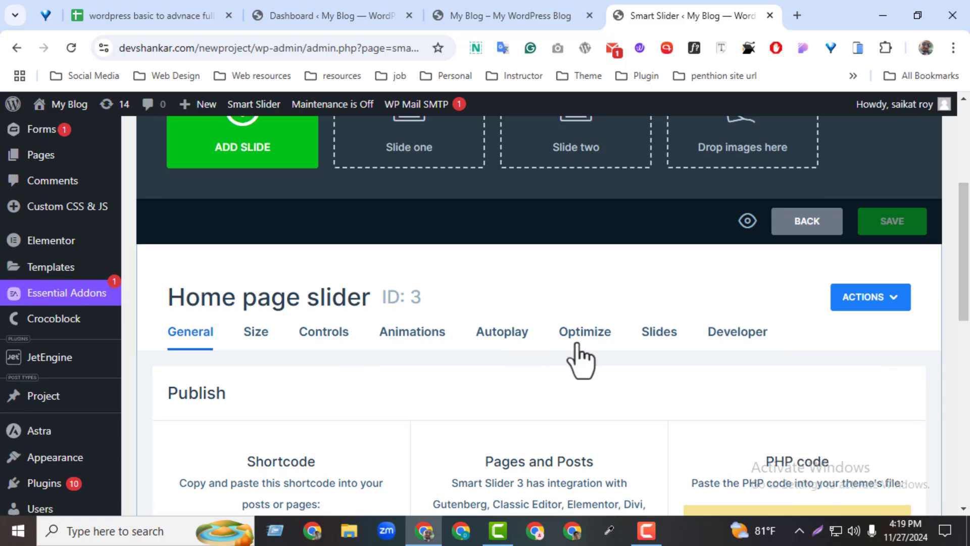
{"action": "scroll", "coordinate": [599, 323], "scroll_direction": "up", "scroll_amount": 3}
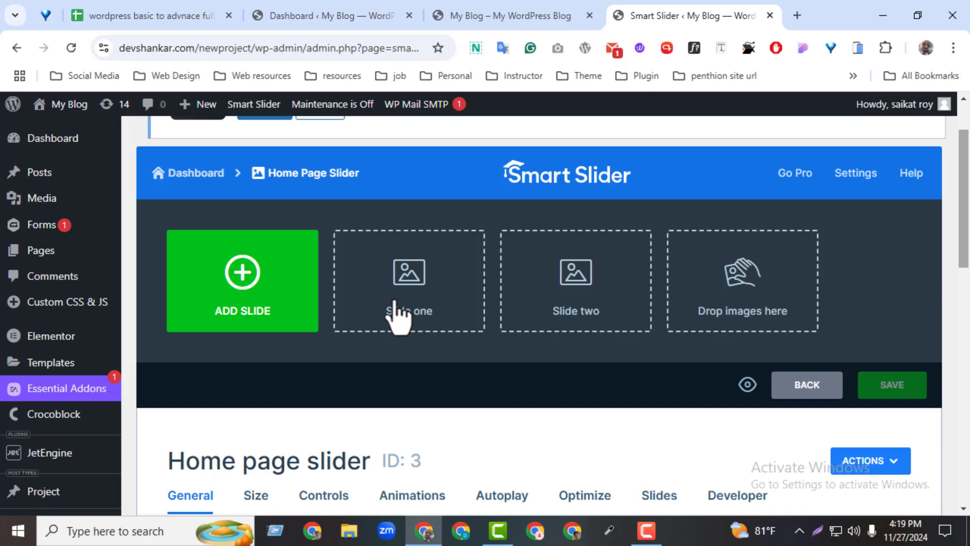
Look at the available slide types and the Media Library for an image slide without adding anything
{"action": "left_click", "coordinate": [247, 297]}
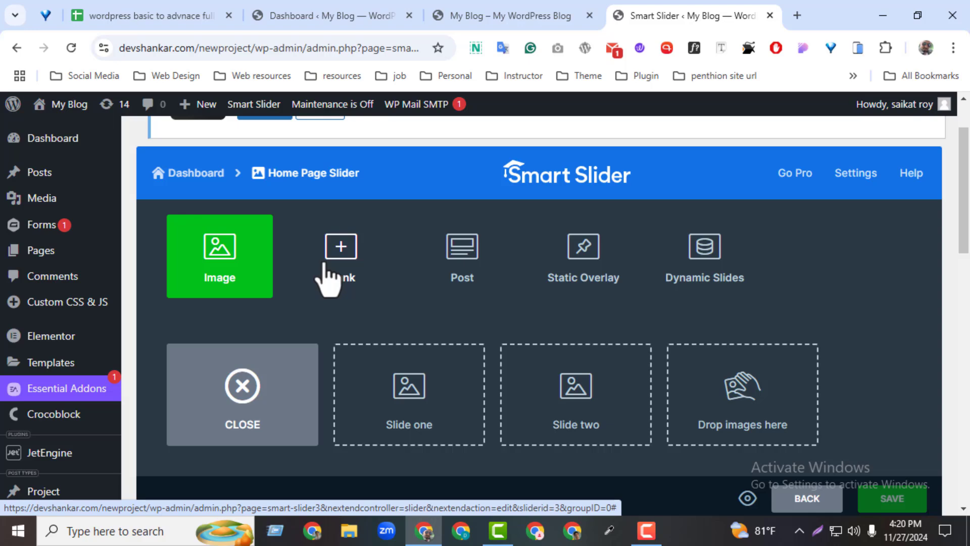
{"action": "left_click", "coordinate": [251, 279]}
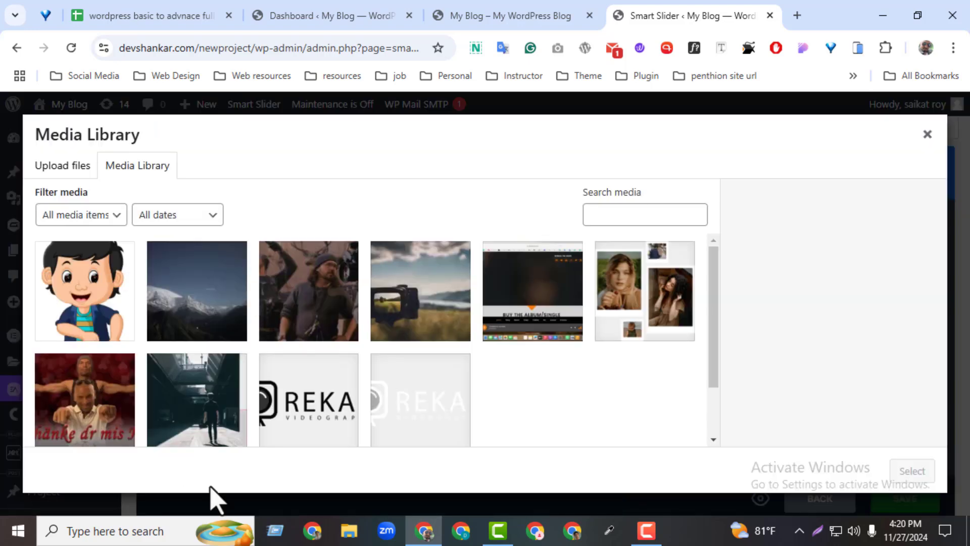
{"action": "left_click", "coordinate": [928, 134]}
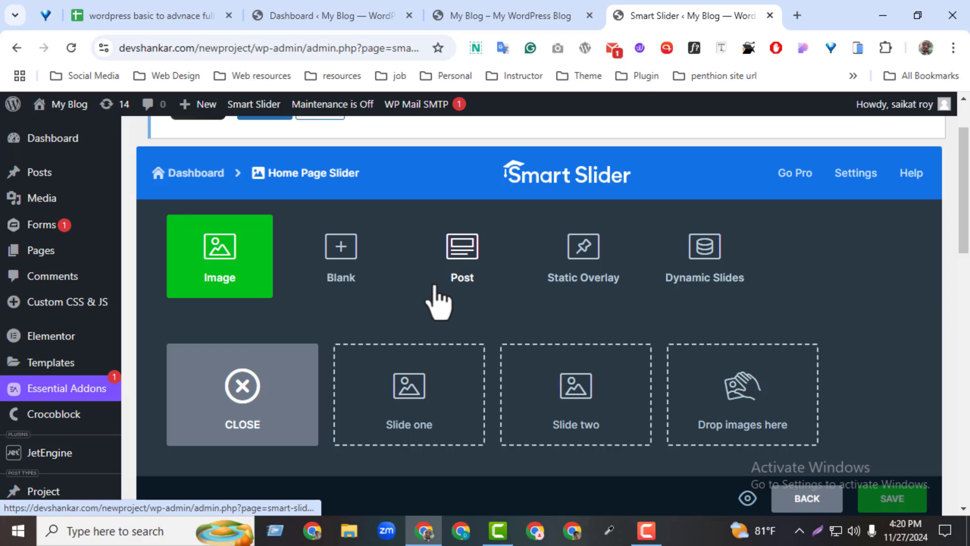
{"action": "left_click", "coordinate": [255, 423]}
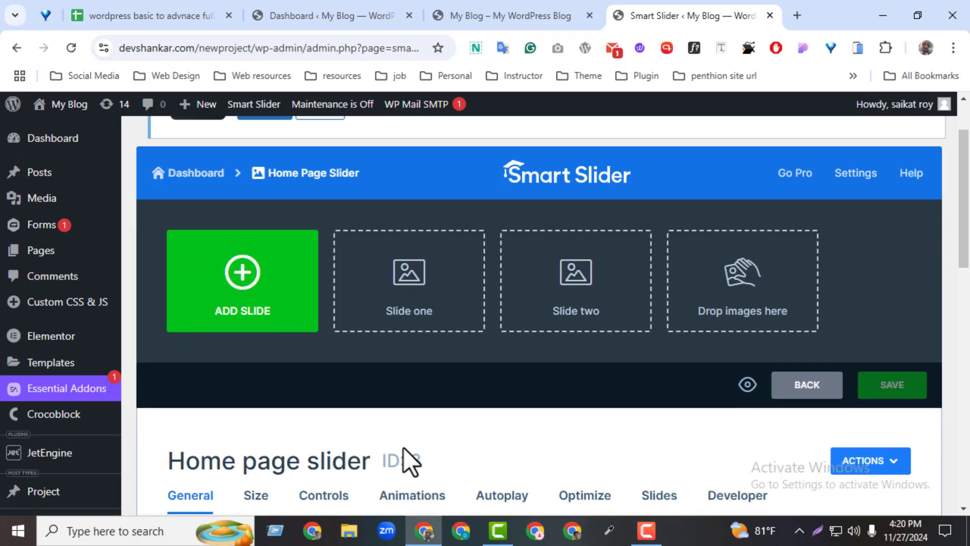
Add a blank slide to the Home page slider and delete it again
{"action": "left_click", "coordinate": [289, 319]}
{"action": "left_click", "coordinate": [340, 277]}
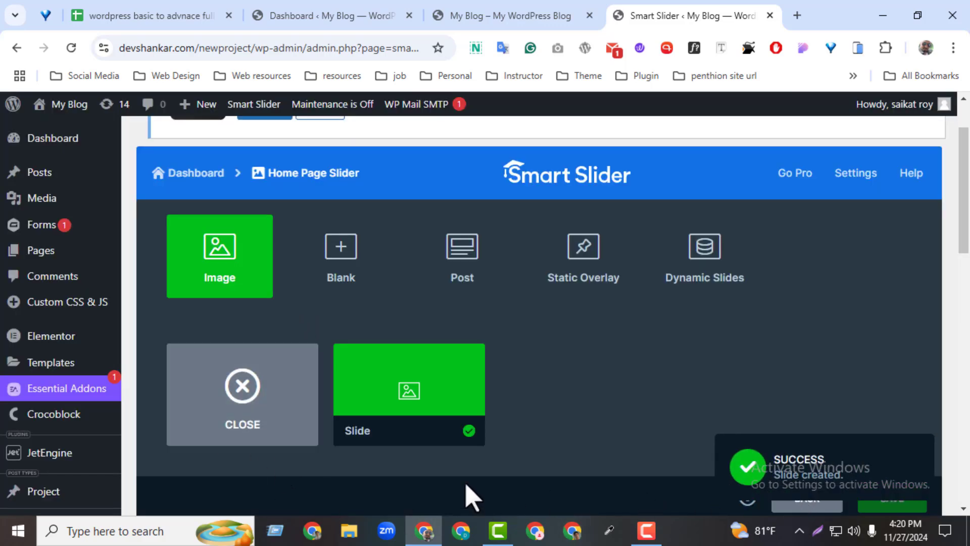
{"action": "mouse_move", "coordinate": [416, 401]}
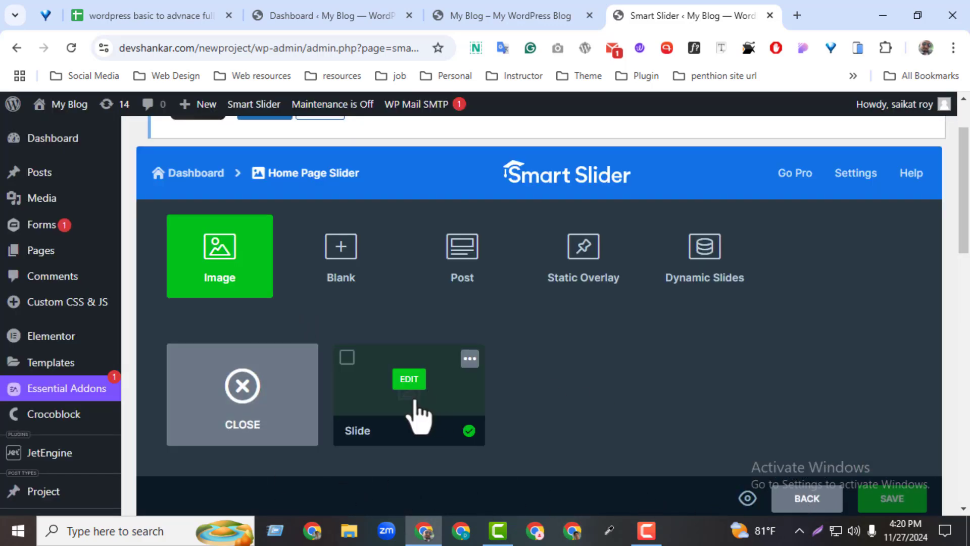
{"action": "left_click", "coordinate": [470, 359]}
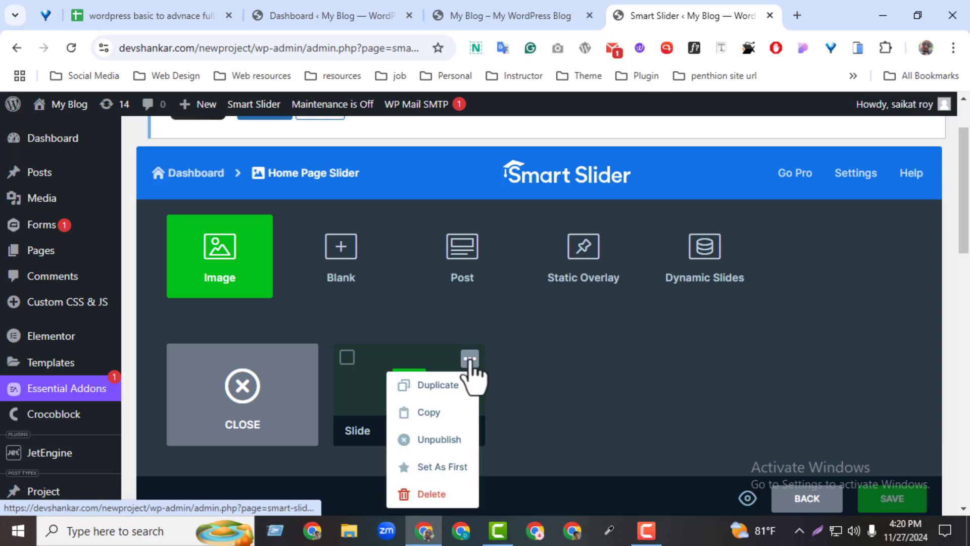
{"action": "left_click", "coordinate": [445, 492]}
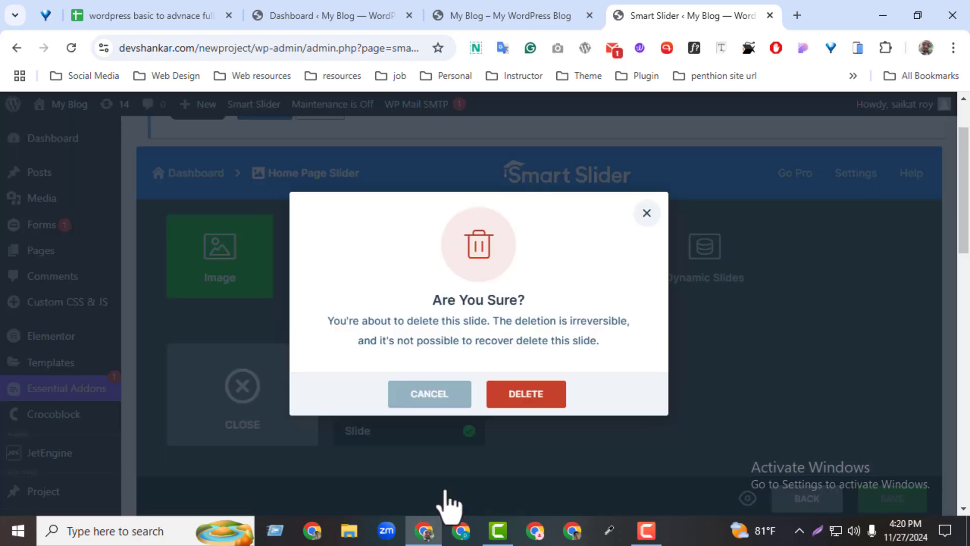
{"action": "left_click", "coordinate": [531, 396]}
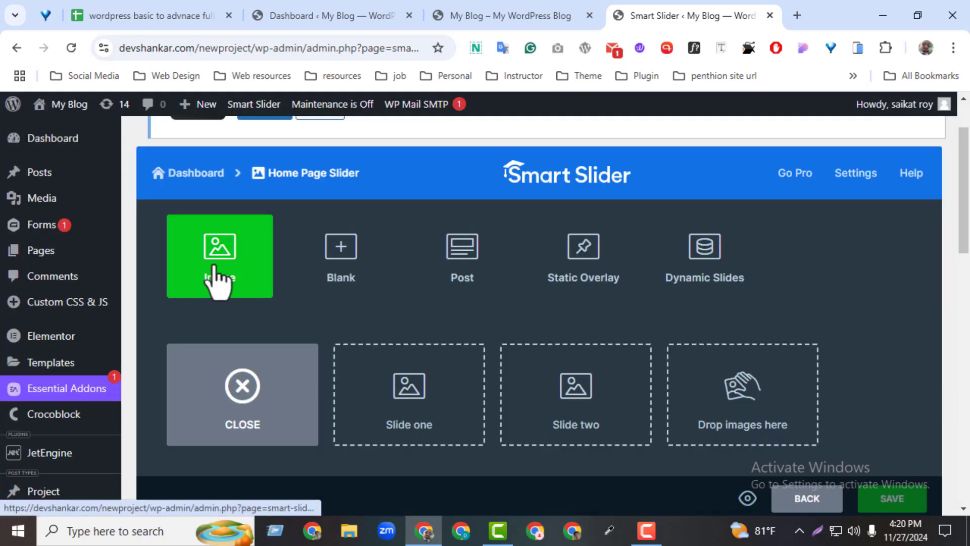
Add an image slide using mt-sample-background.jpg from the Media Library
{"action": "left_click", "coordinate": [218, 282]}
{"action": "left_click", "coordinate": [172, 329]}
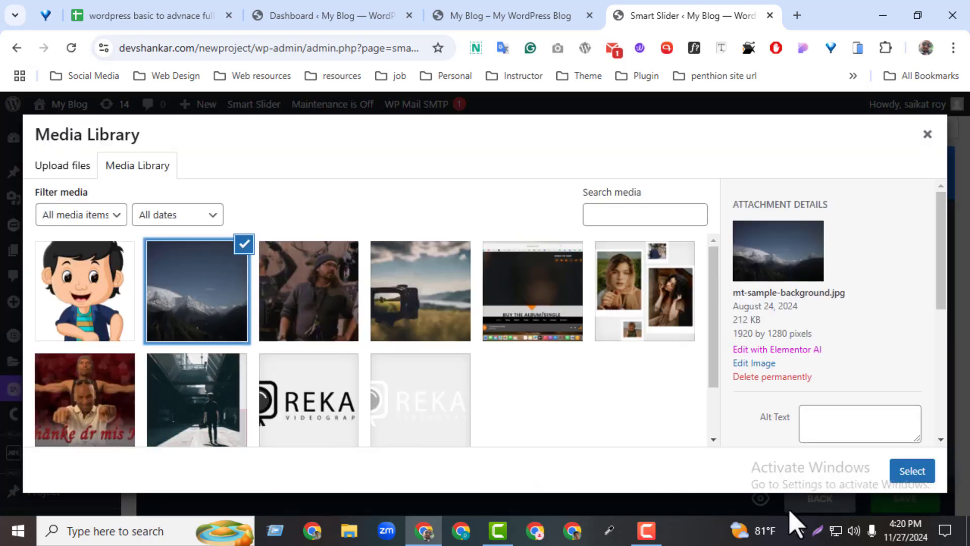
{"action": "left_click", "coordinate": [912, 470]}
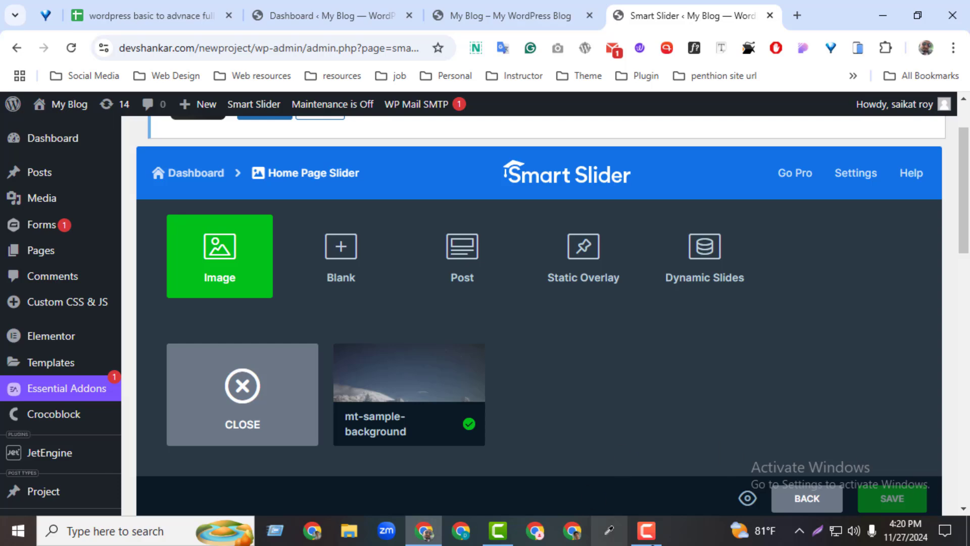
Open the mt-sample-background slide for editing and set its background focus to X 55% and Y 100%
{"action": "mouse_move", "coordinate": [389, 411]}
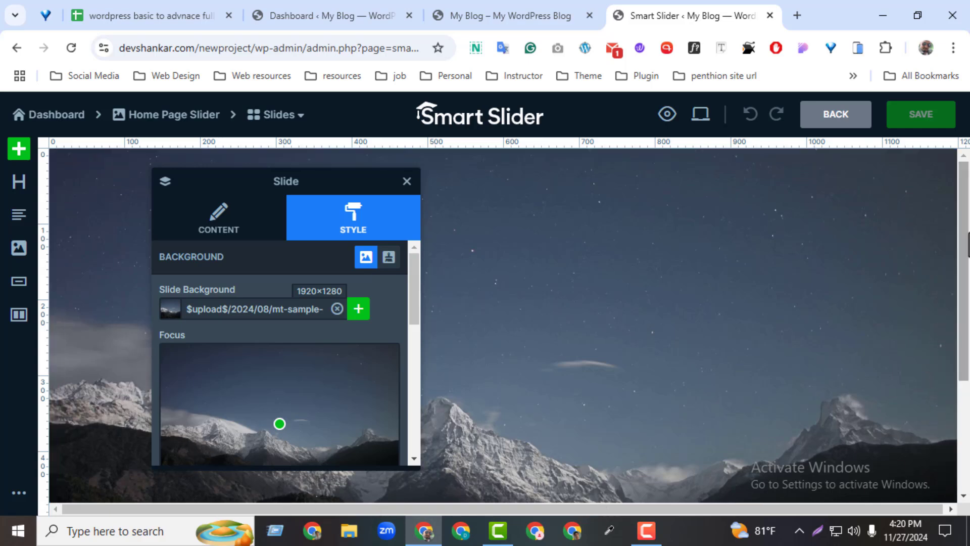
{"action": "left_click_drag", "start_coordinate": [965, 232], "coordinate": [965, 181]}
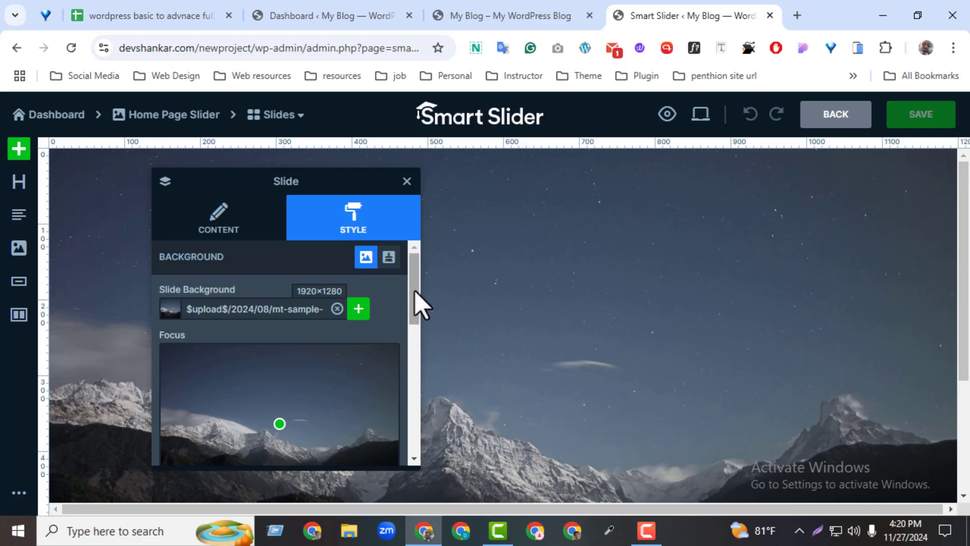
{"action": "left_click_drag", "start_coordinate": [416, 310], "coordinate": [418, 336]}
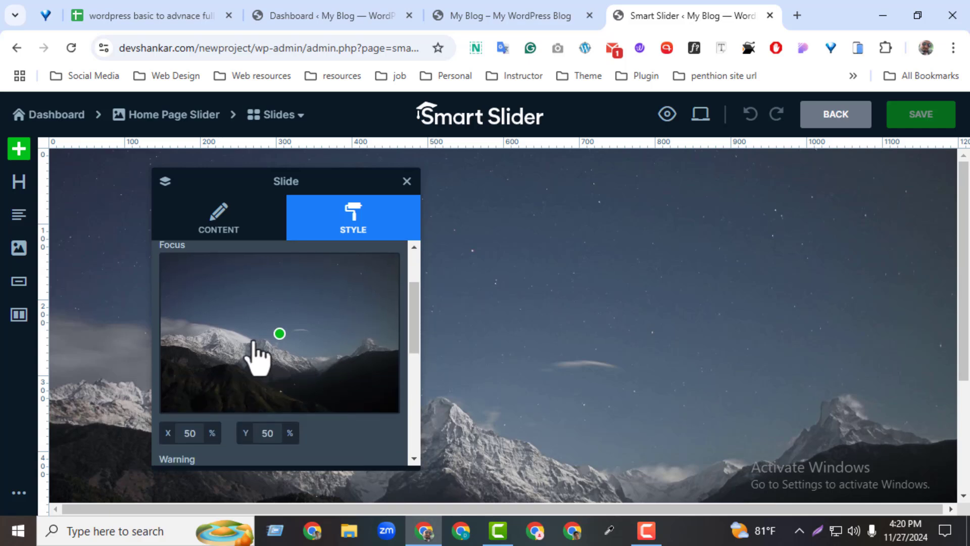
{"action": "left_click_drag", "start_coordinate": [281, 336], "coordinate": [293, 494]}
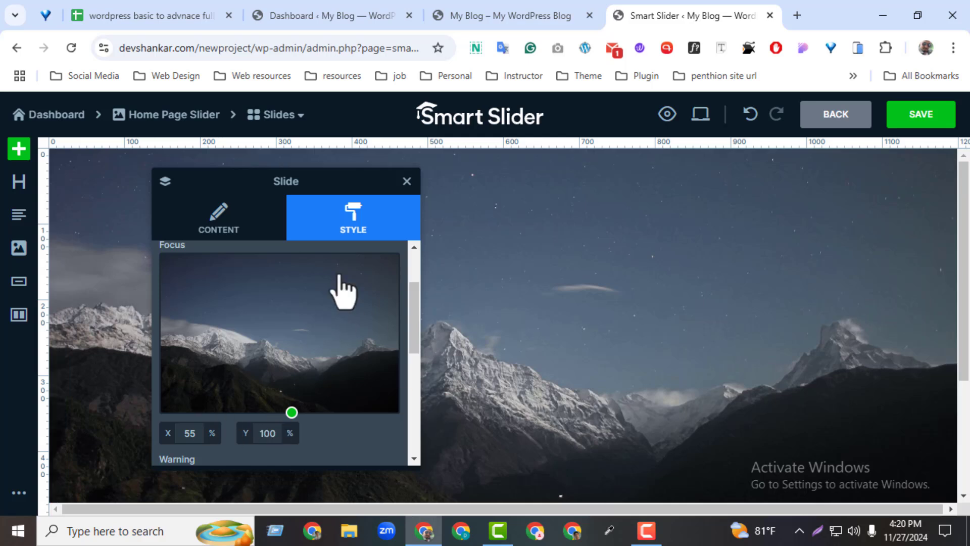
{"action": "left_click", "coordinate": [407, 181]}
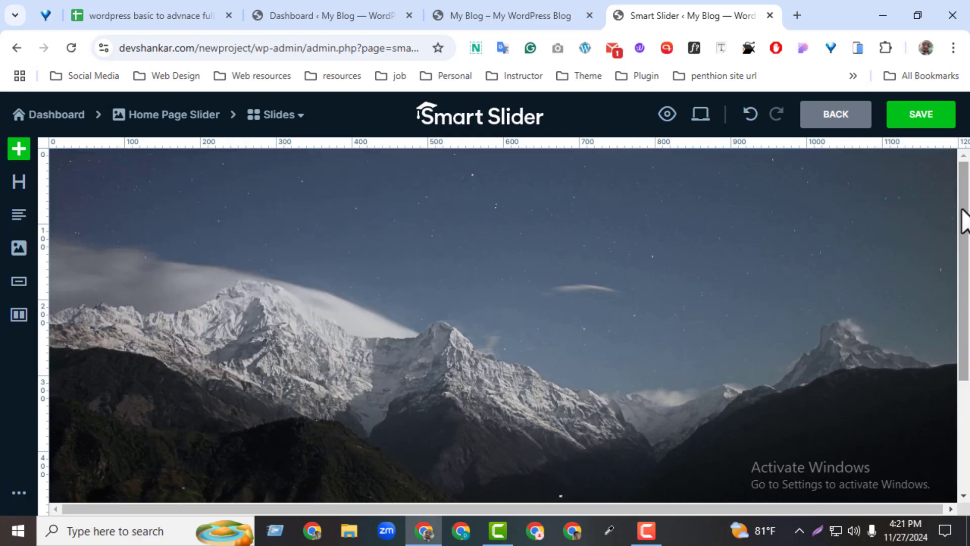
Preview the slide in tablet and mobile view and return to desktop view
{"action": "mouse_move", "coordinate": [963, 217]}
{"action": "left_mouse_down"}
{"action": "mouse_move", "coordinate": [964, 328]}
{"action": "mouse_move", "coordinate": [964, 207]}
{"action": "left_mouse_up"}
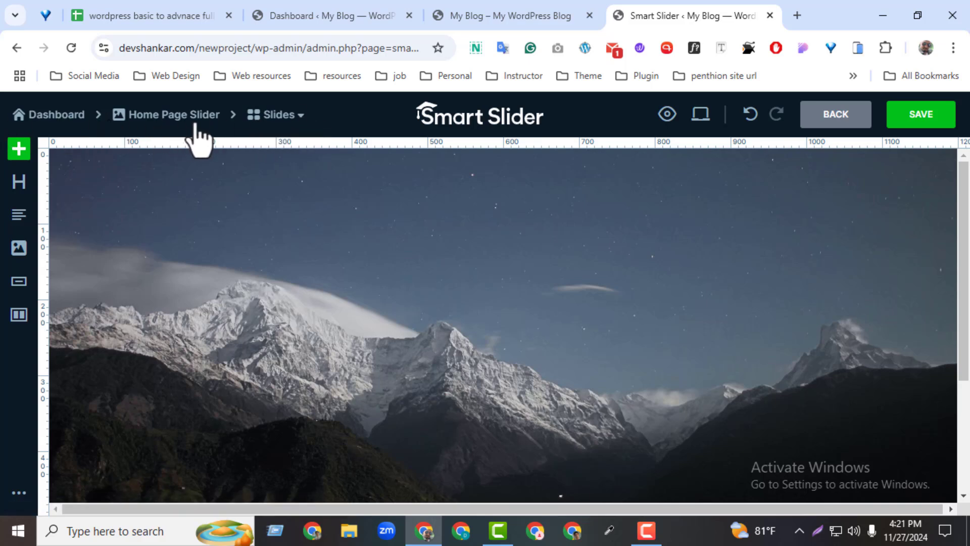
{"action": "left_click", "coordinate": [707, 115]}
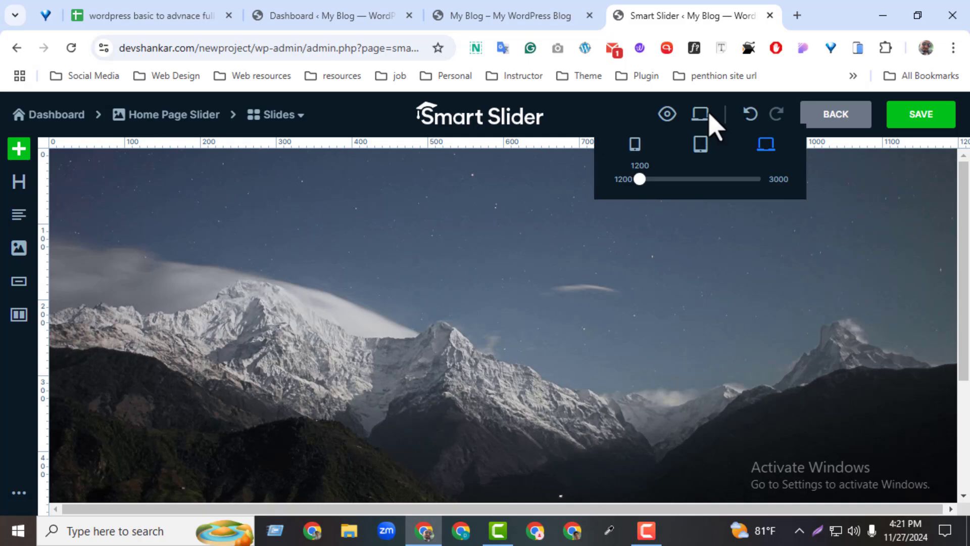
{"action": "left_click", "coordinate": [700, 149]}
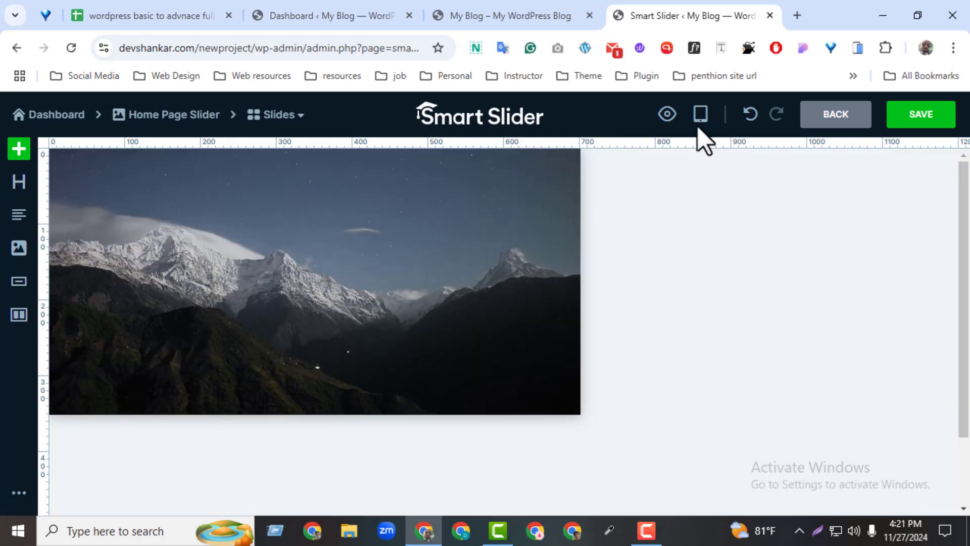
{"action": "mouse_move", "coordinate": [699, 124]}
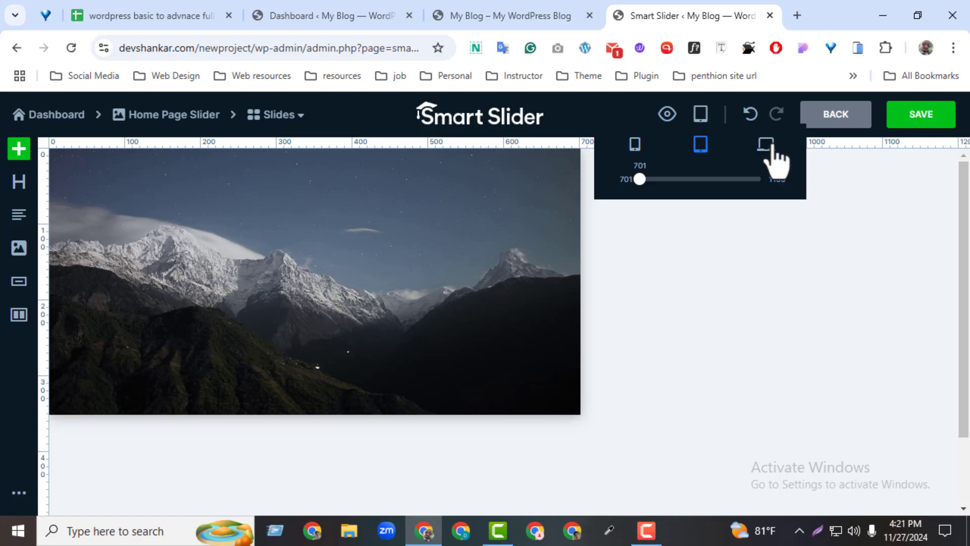
{"action": "left_click", "coordinate": [636, 145]}
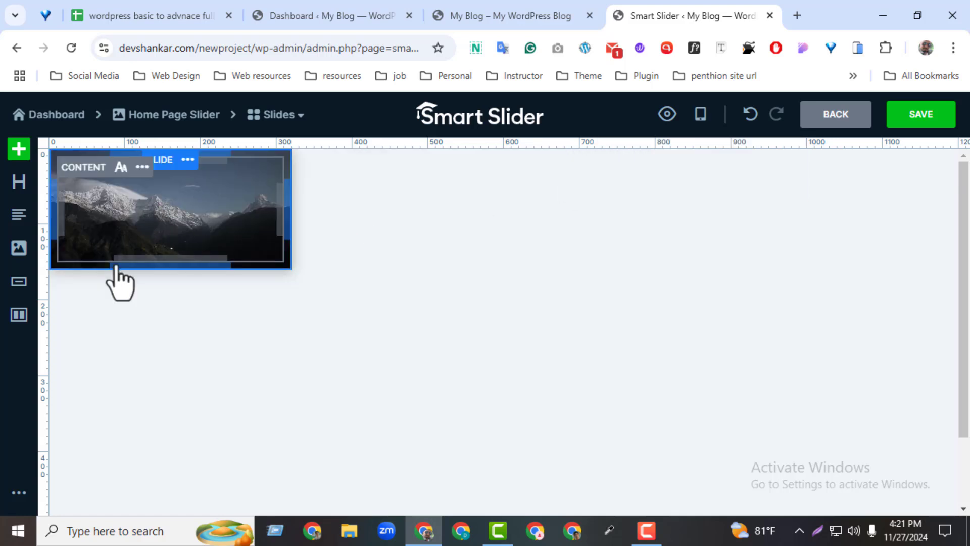
{"action": "mouse_move", "coordinate": [692, 118]}
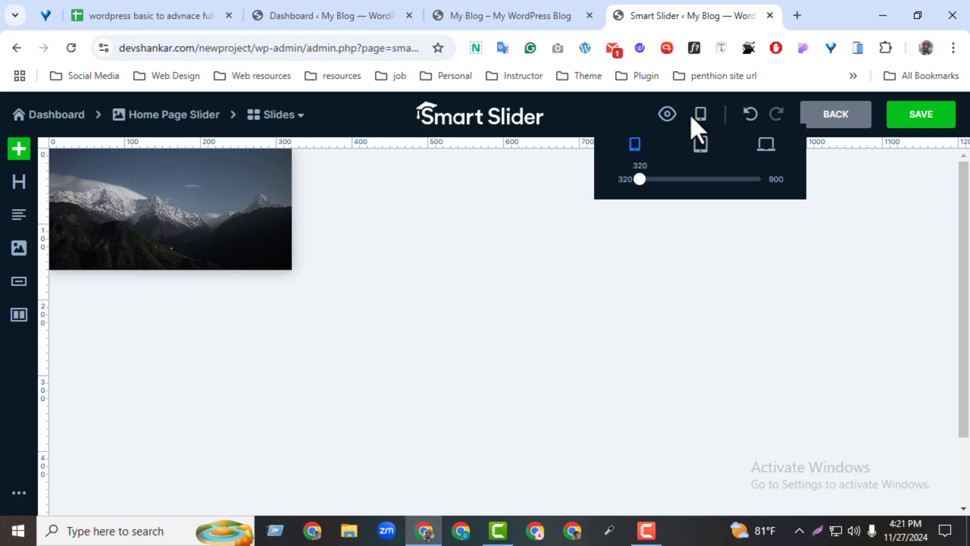
{"action": "left_click", "coordinate": [766, 151]}
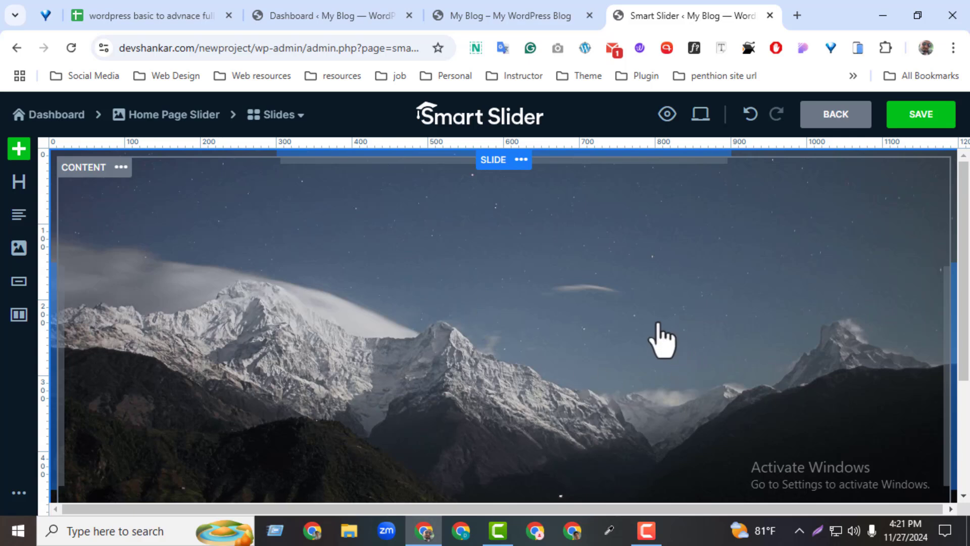
Look through the available layers and the library's Header, Media and Product blocks
{"action": "left_click", "coordinate": [19, 149]}
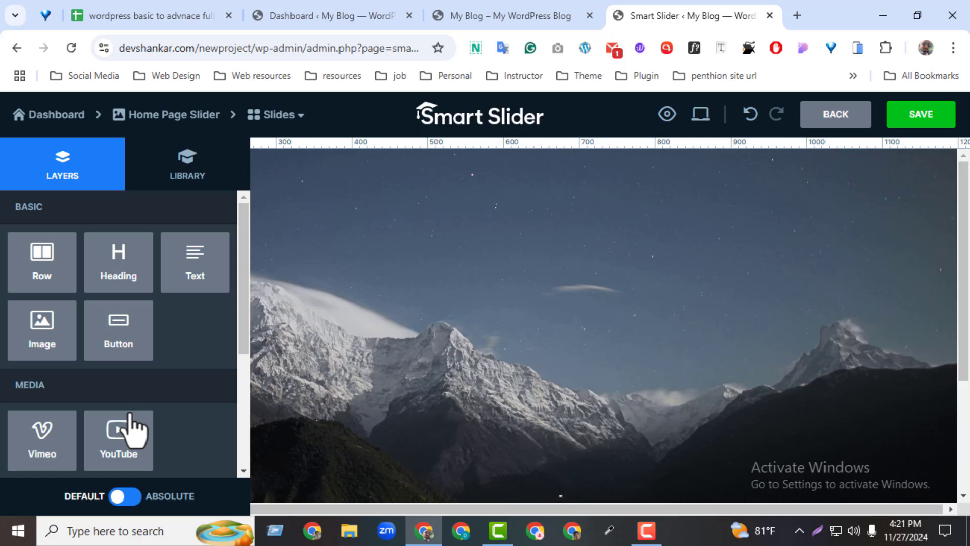
{"action": "left_click", "coordinate": [154, 183]}
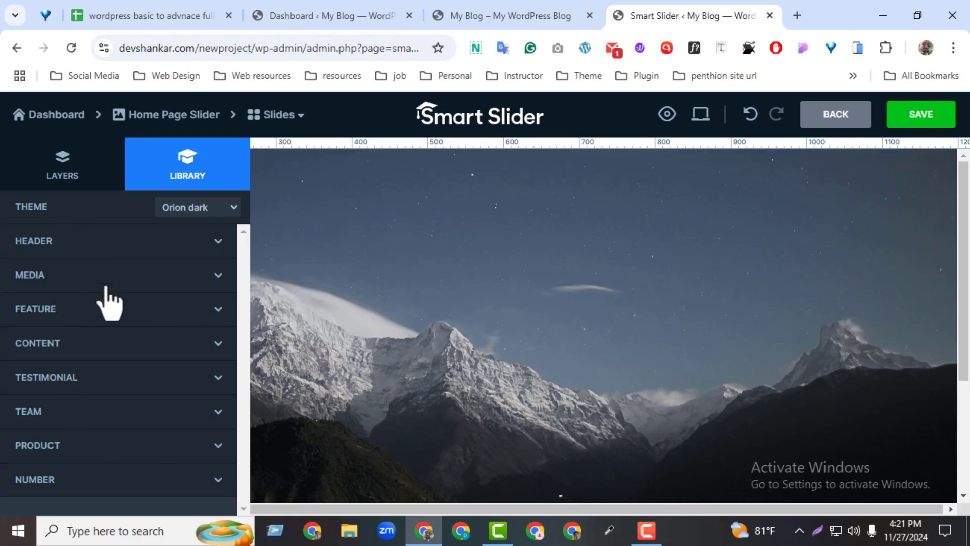
{"action": "left_click", "coordinate": [188, 252]}
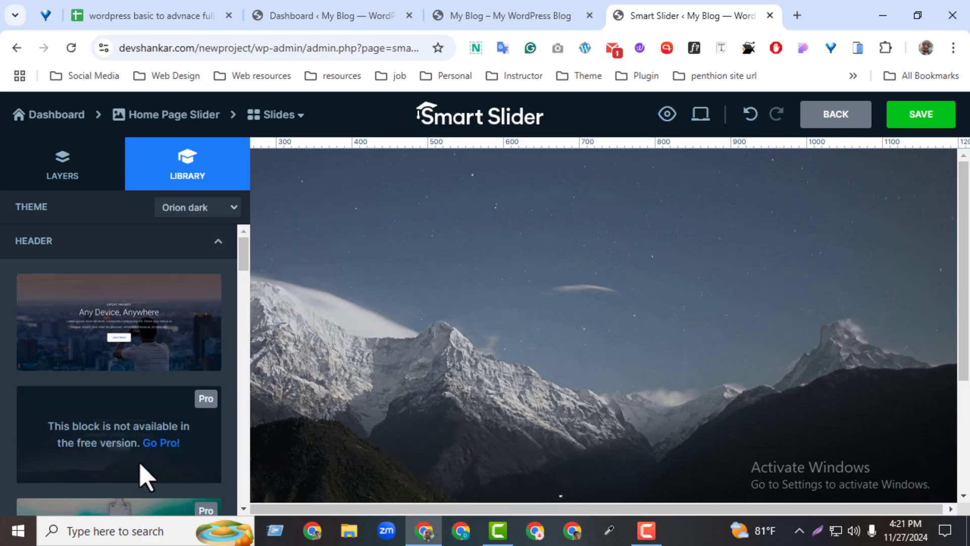
{"action": "left_click", "coordinate": [217, 242]}
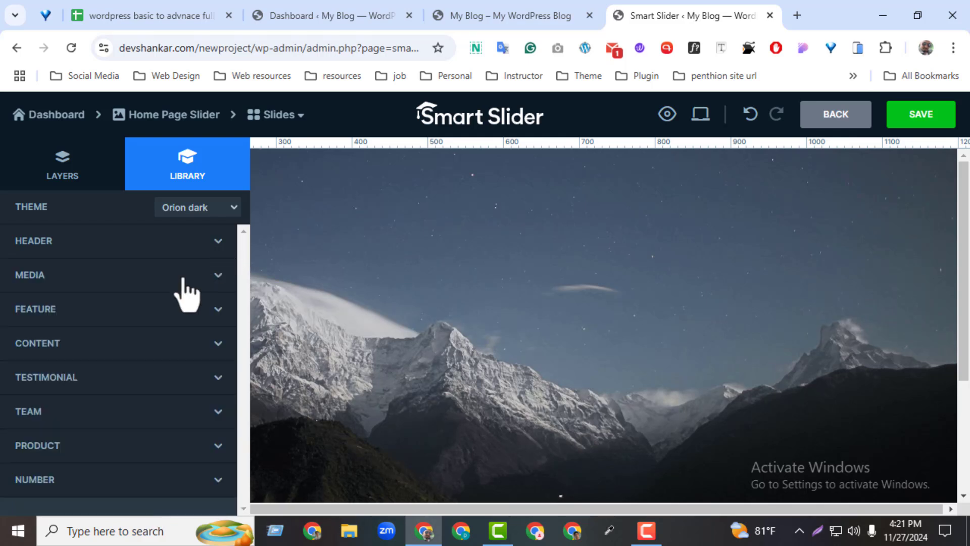
{"action": "left_click", "coordinate": [33, 282]}
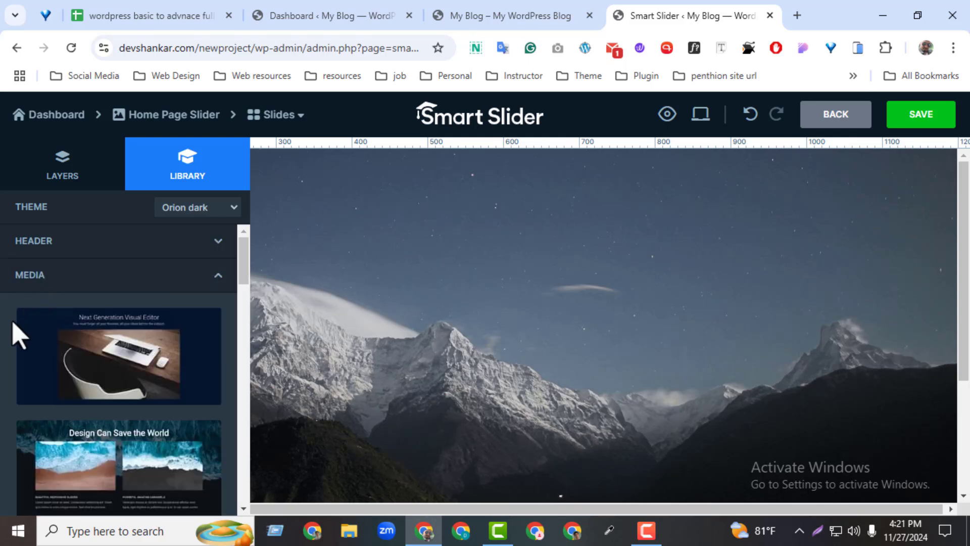
{"action": "left_click", "coordinate": [216, 277]}
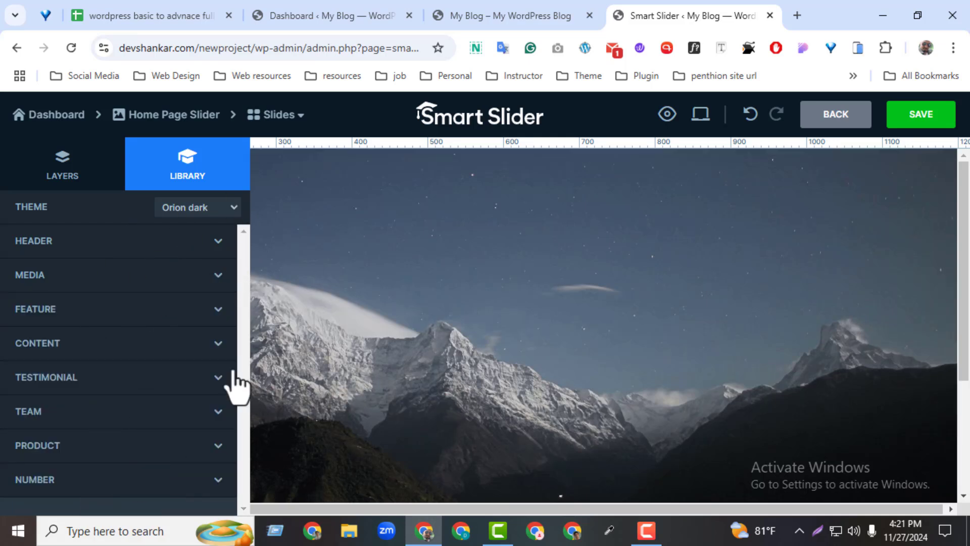
{"action": "left_click", "coordinate": [53, 452]}
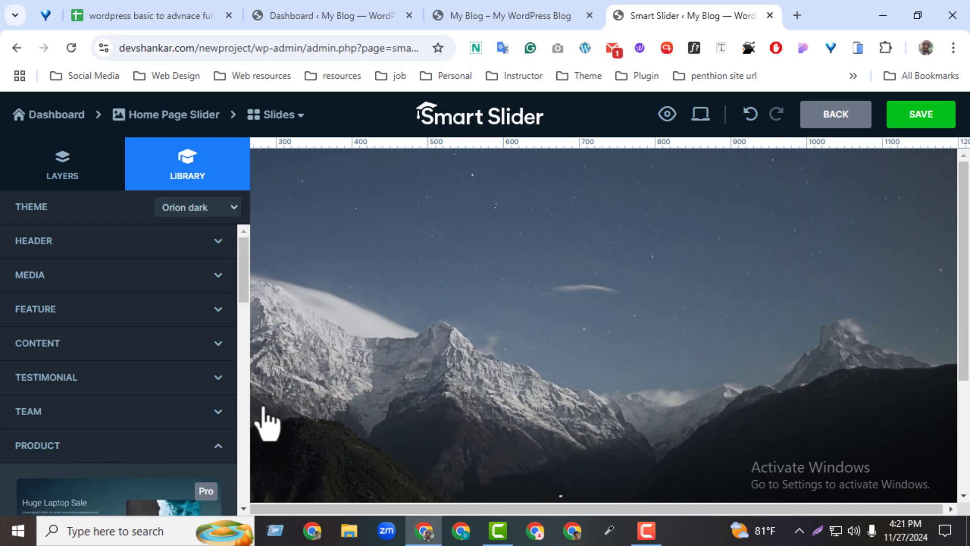
Add a row layer to the slide and check the settings of its two columns
{"action": "left_click_drag", "start_coordinate": [247, 283], "coordinate": [235, 253]}
{"action": "scroll", "coordinate": [76, 457], "scroll_direction": "down", "scroll_amount": 1}
{"action": "left_click", "coordinate": [75, 180]}
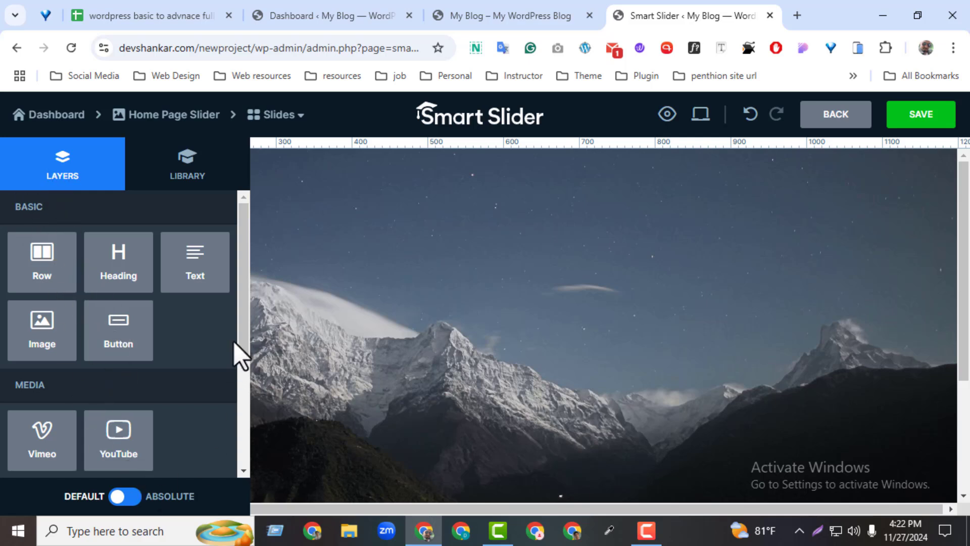
{"action": "left_click_drag", "start_coordinate": [243, 335], "coordinate": [234, 238]}
{"action": "left_click_drag", "start_coordinate": [38, 273], "coordinate": [479, 296]}
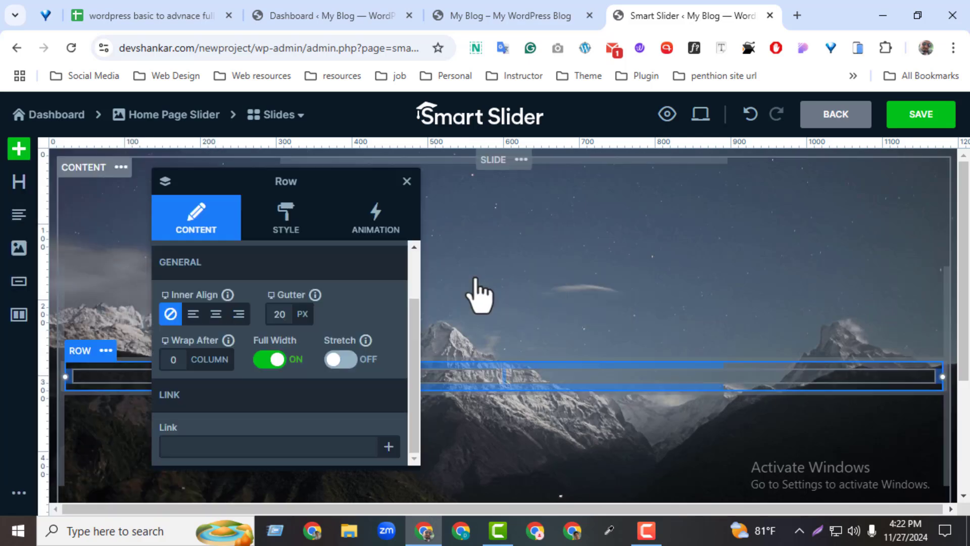
{"action": "left_click", "coordinate": [407, 182]}
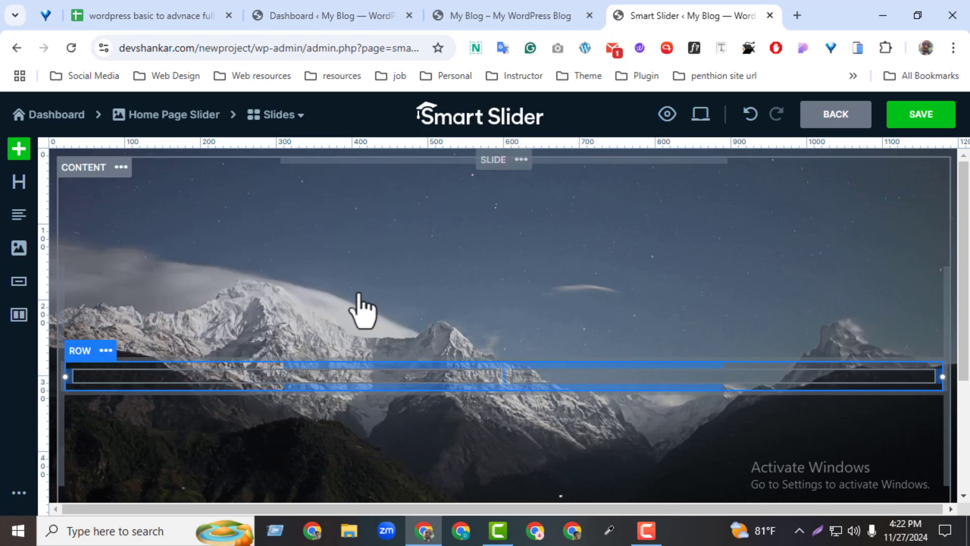
{"action": "left_click", "coordinate": [165, 392]}
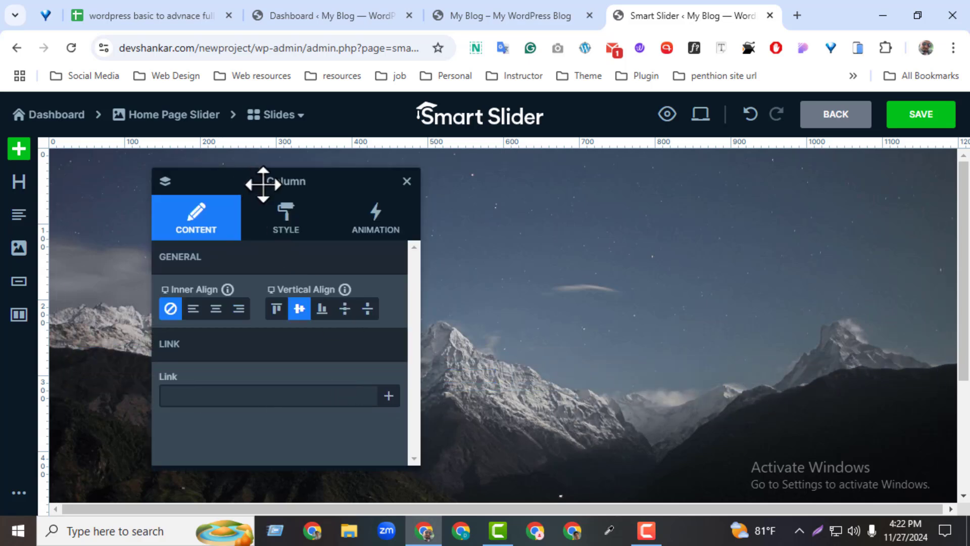
{"action": "left_click", "coordinate": [408, 181]}
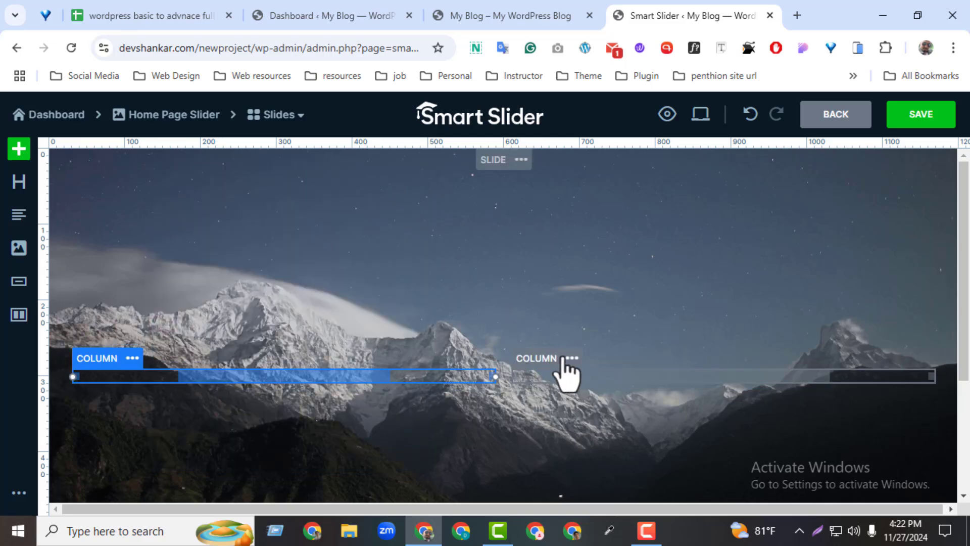
{"action": "left_click", "coordinate": [566, 359]}
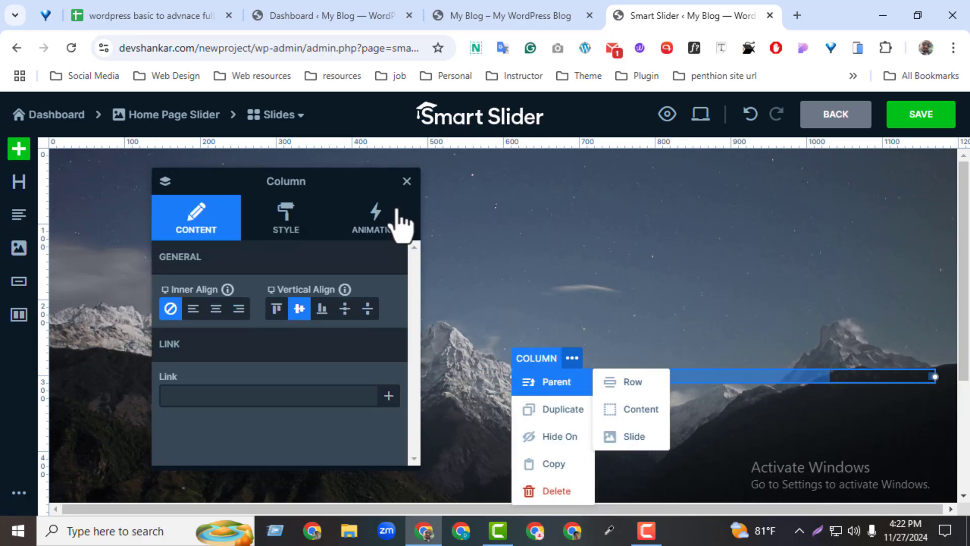
{"action": "left_click", "coordinate": [408, 182]}
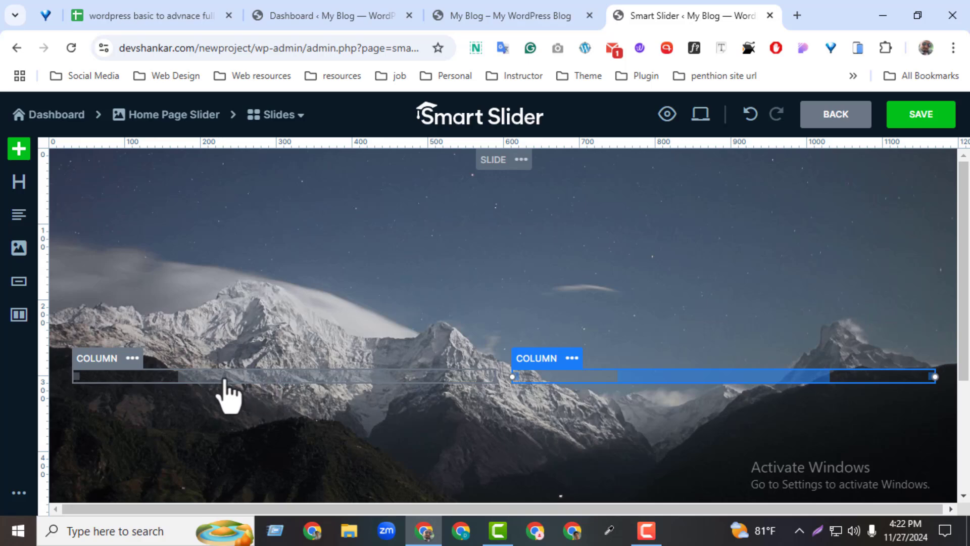
Add a heading layer to the row's left column
{"action": "left_click", "coordinate": [227, 385]}
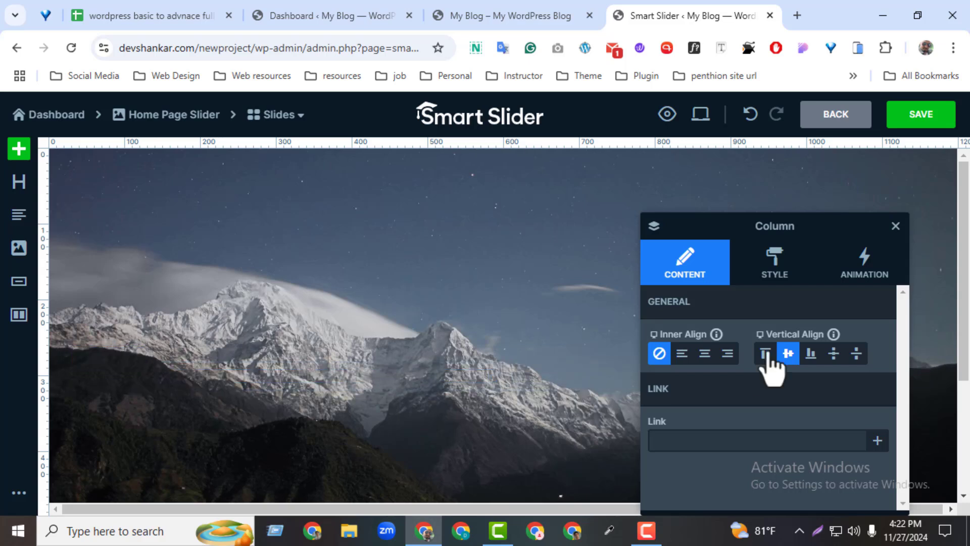
{"action": "left_click", "coordinate": [896, 226]}
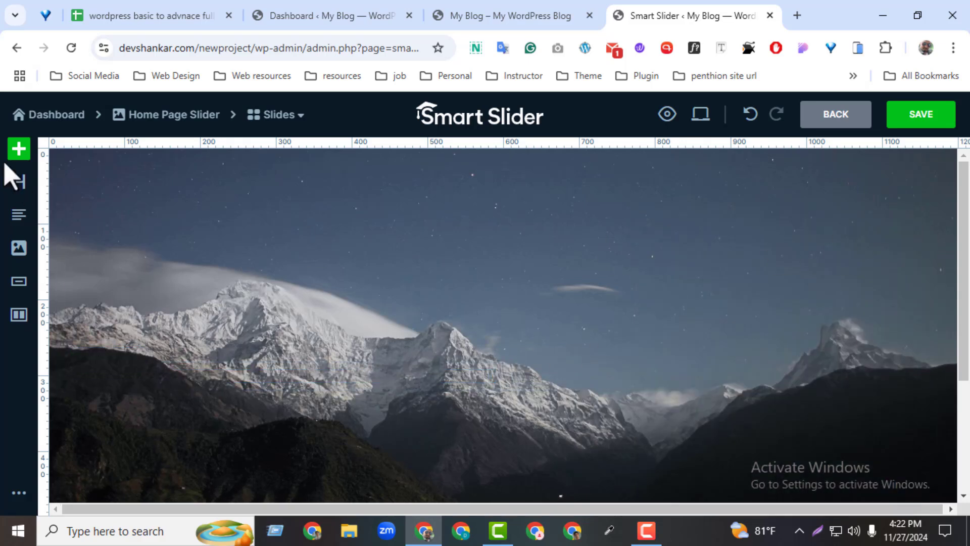
{"action": "left_click", "coordinate": [9, 158]}
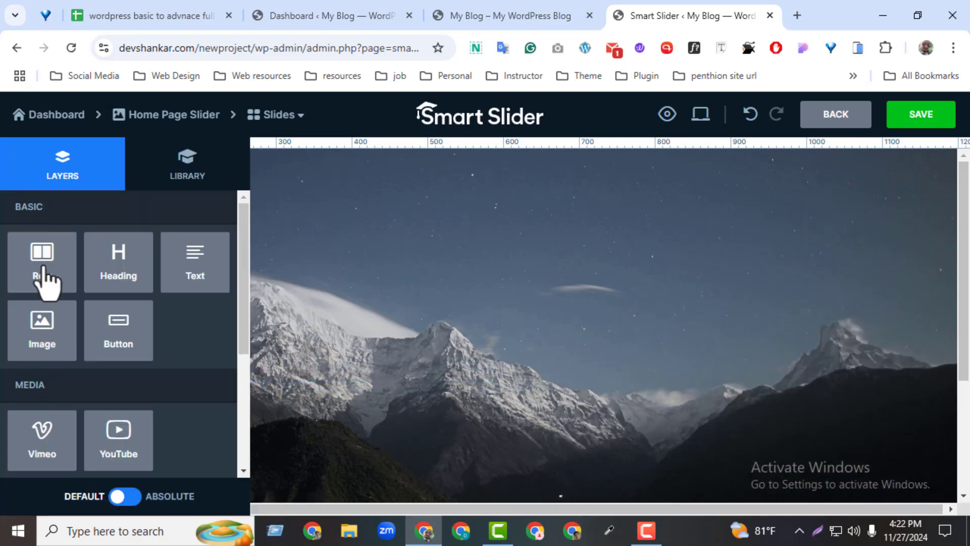
{"action": "left_click_drag", "start_coordinate": [41, 276], "coordinate": [119, 298]}
{"action": "left_click", "coordinate": [122, 285]}
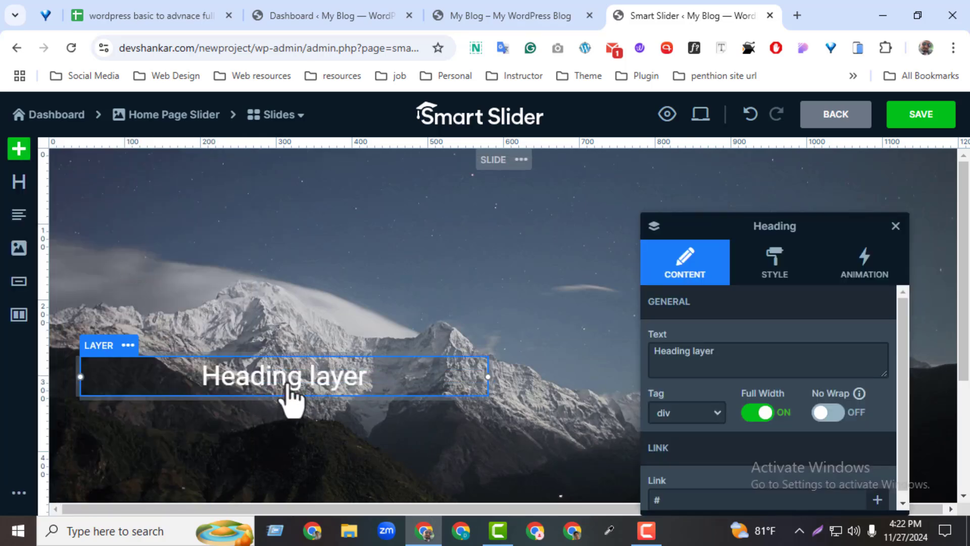
Add a text layer to the row's right column
{"action": "left_click", "coordinate": [585, 396]}
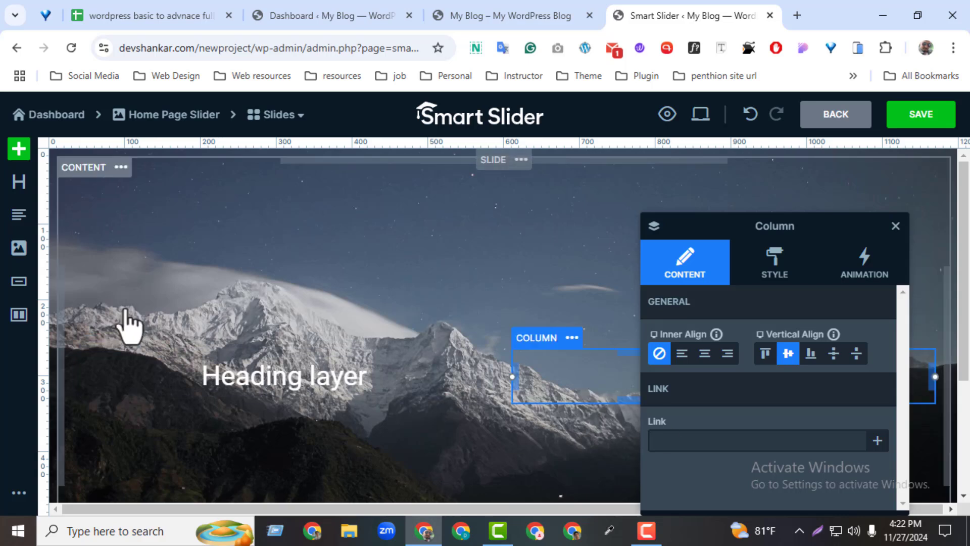
{"action": "left_click", "coordinate": [20, 177]}
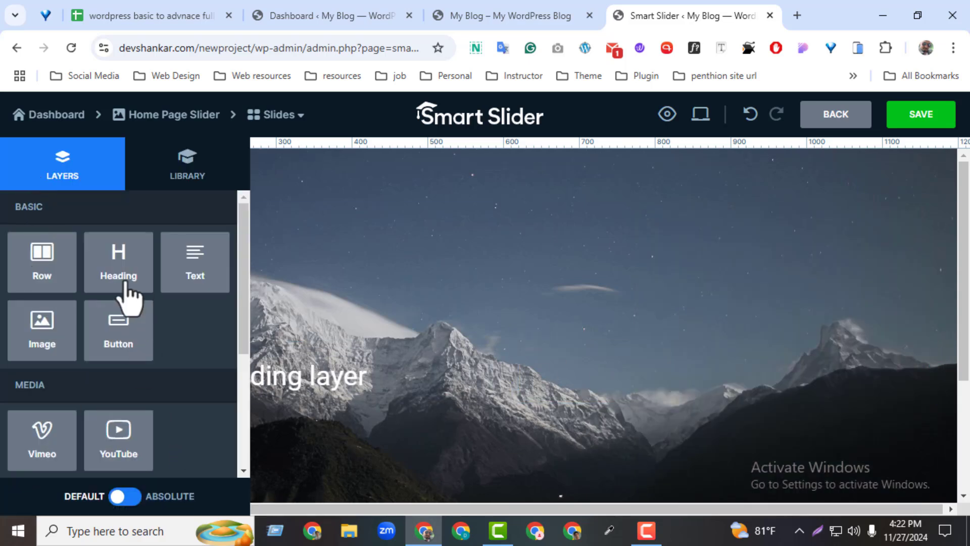
{"action": "left_click", "coordinate": [174, 278]}
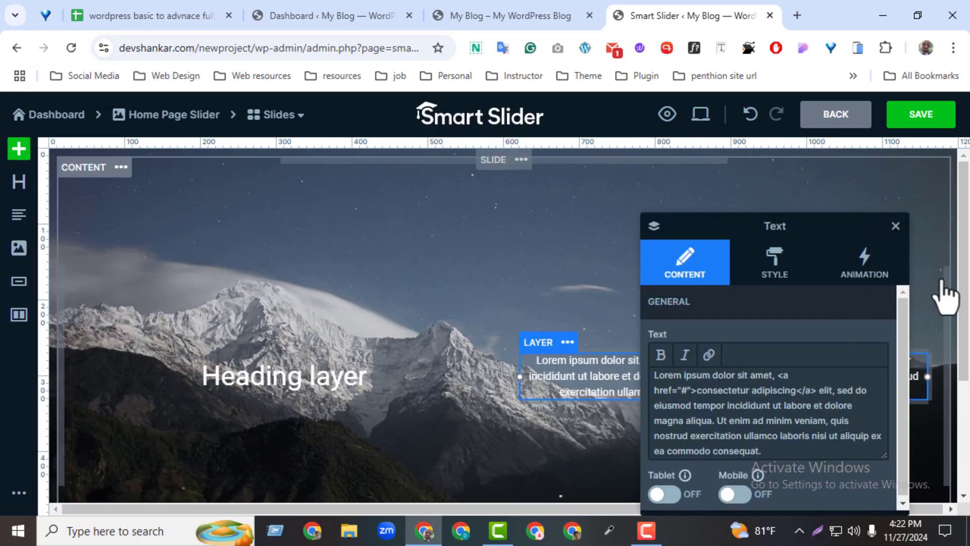
{"action": "left_click_drag", "start_coordinate": [820, 221], "coordinate": [806, 188]}
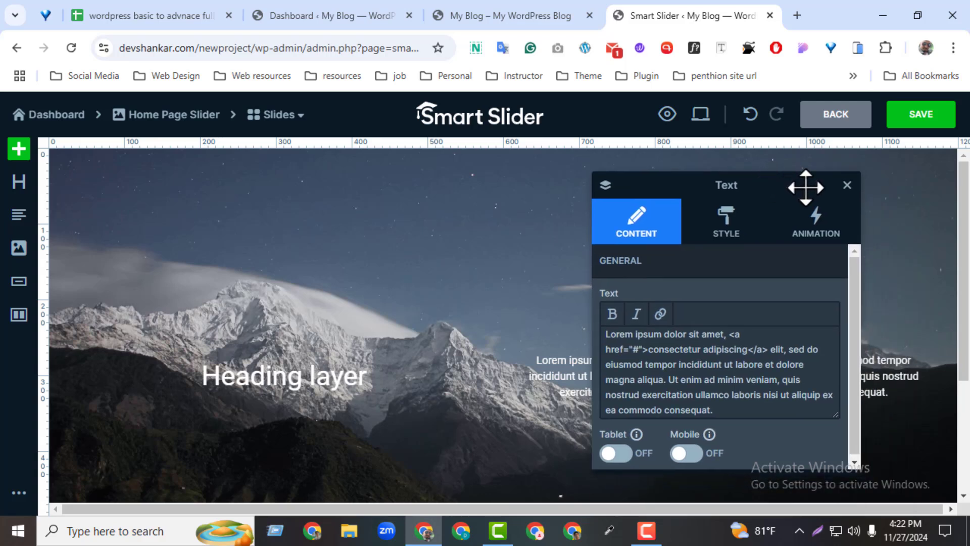
{"action": "left_click", "coordinate": [847, 186]}
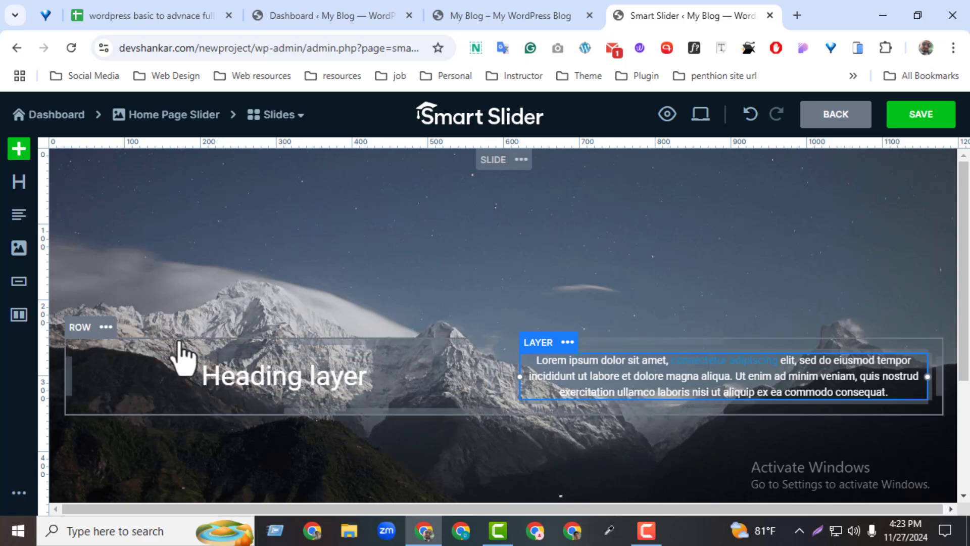
Check the settings of the heading and text layers and delete both from the row
{"action": "left_click", "coordinate": [128, 345]}
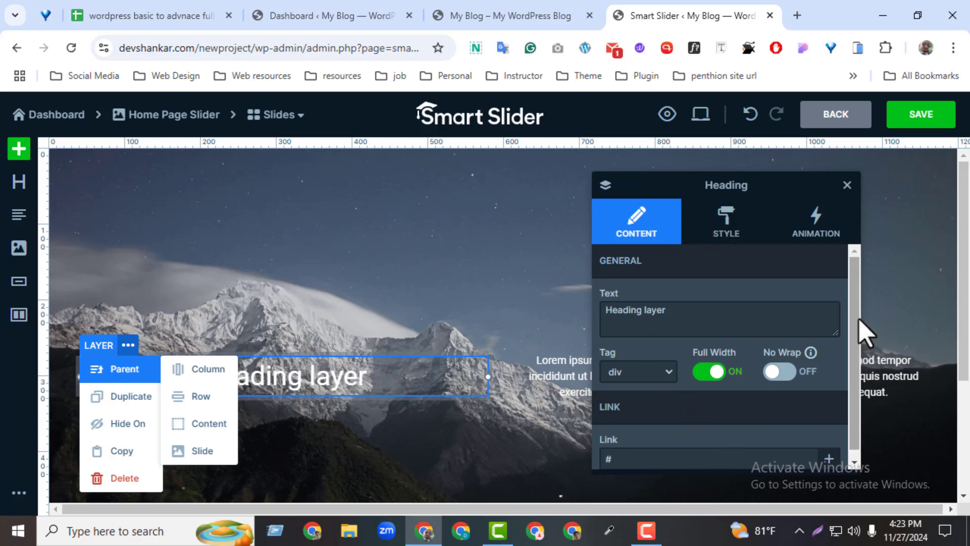
{"action": "left_click_drag", "start_coordinate": [858, 319], "coordinate": [850, 403]}
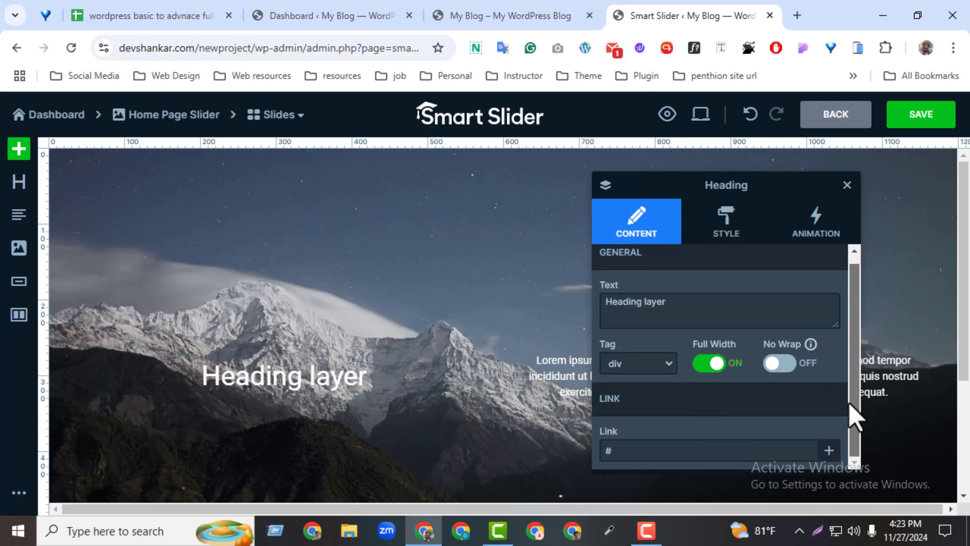
{"action": "left_click", "coordinate": [846, 186]}
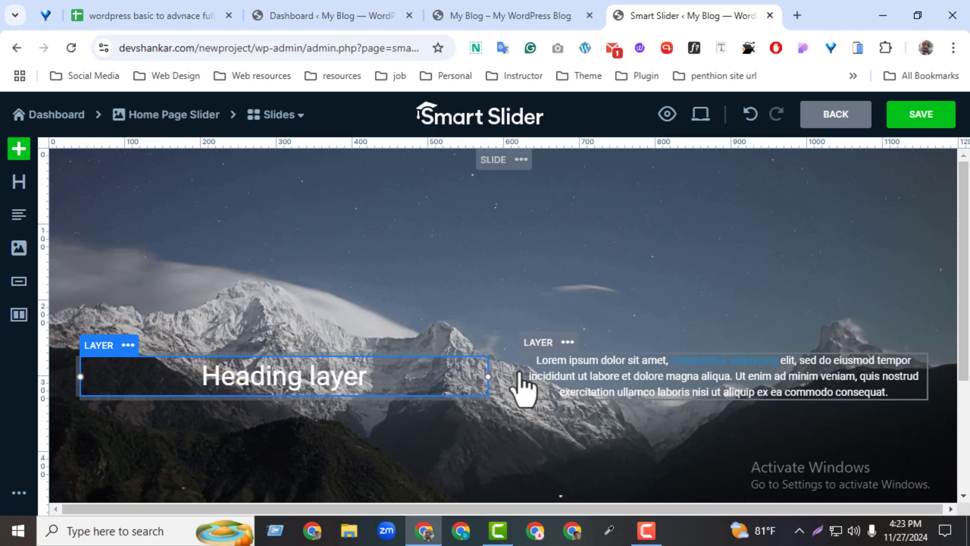
{"action": "left_click", "coordinate": [551, 382]}
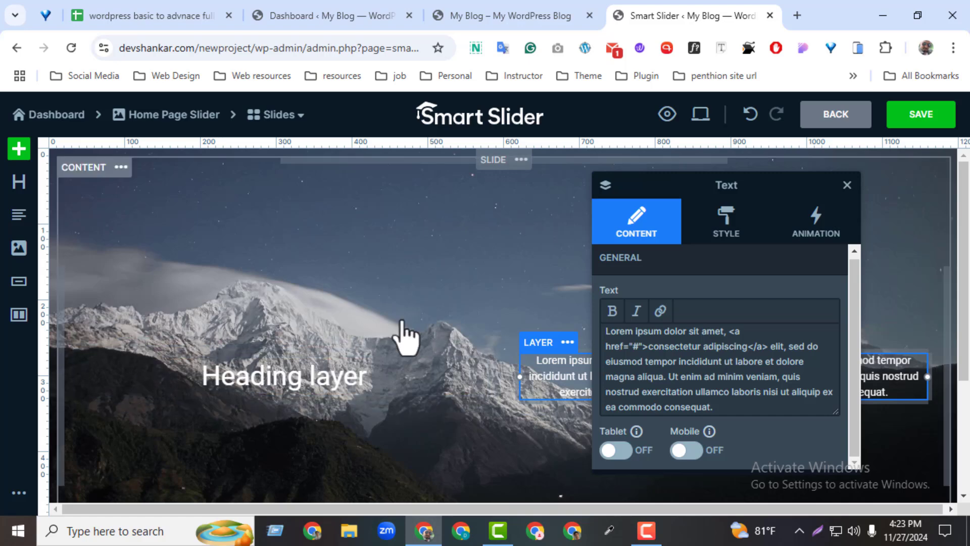
{"action": "left_click", "coordinate": [260, 393]}
{"action": "right_click", "coordinate": [261, 399]}
{"action": "left_click", "coordinate": [291, 491]}
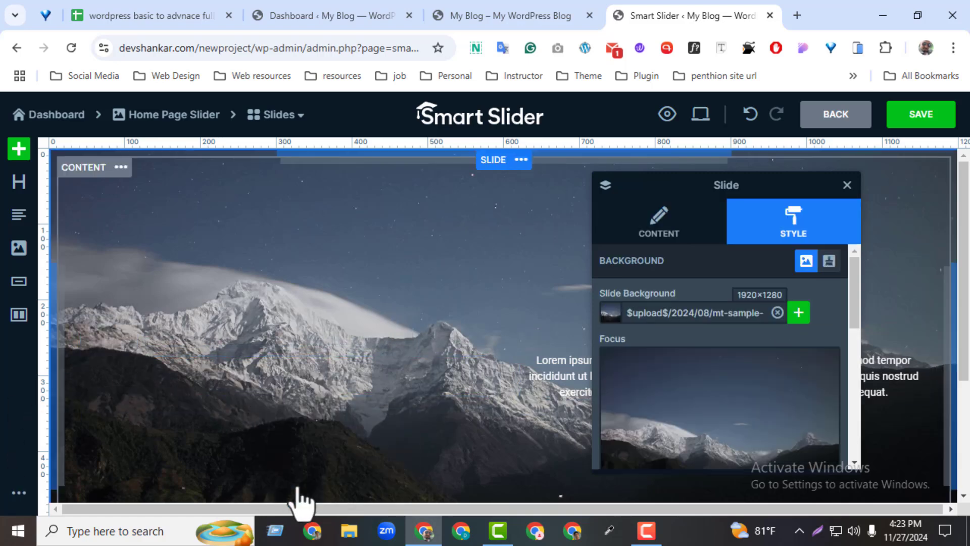
{"action": "right_click", "coordinate": [556, 404]}
{"action": "left_click", "coordinate": [604, 494]}
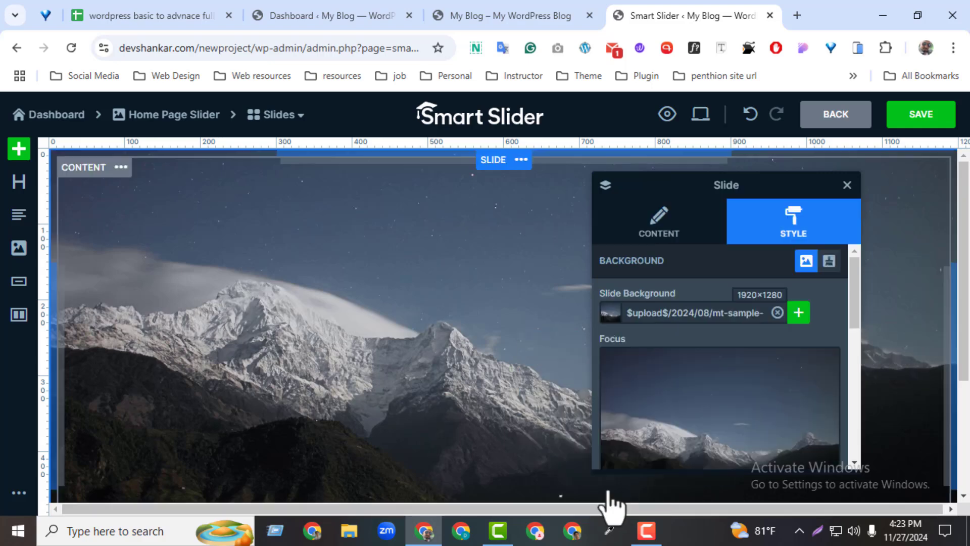
{"action": "left_click", "coordinate": [847, 185]}
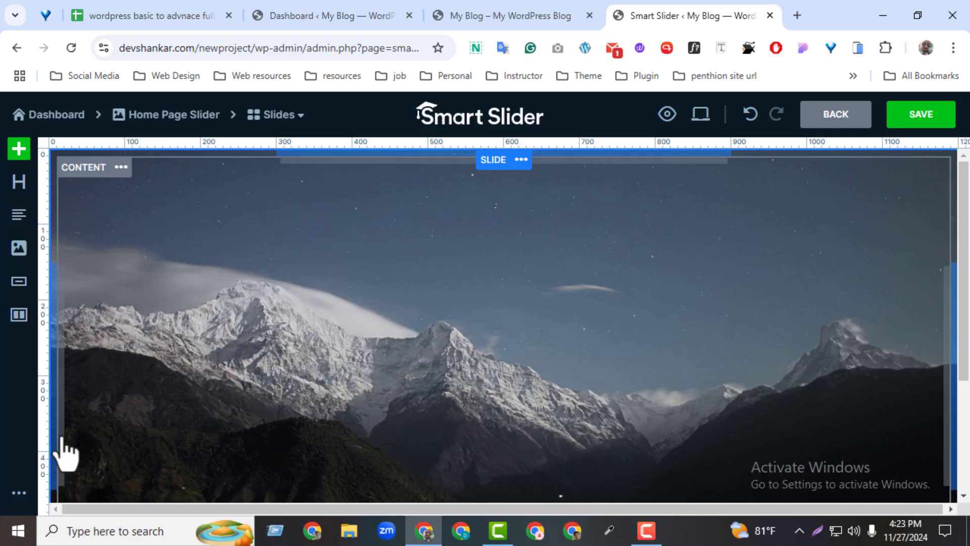
Divide the row into four 25% columns and go through the settings of each column
{"action": "left_click", "coordinate": [128, 401]}
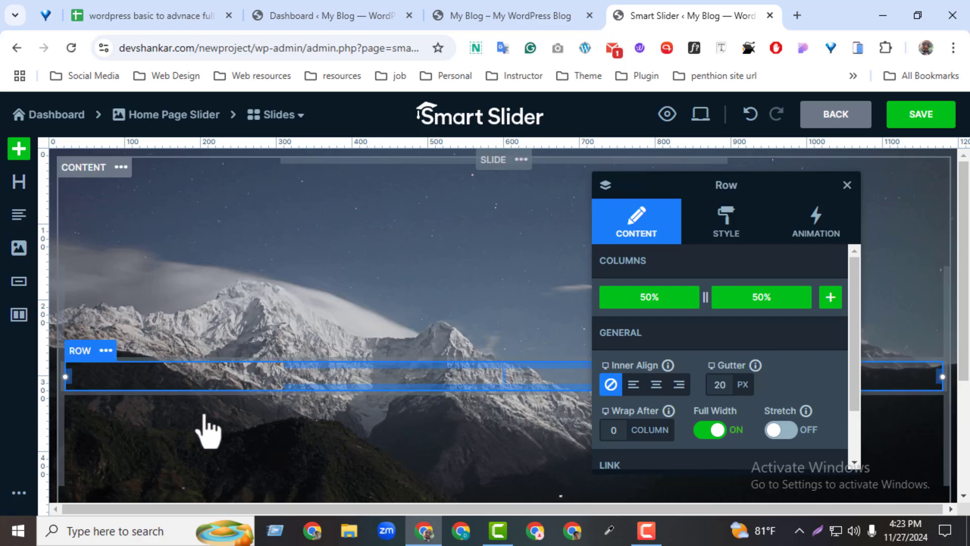
{"action": "left_click", "coordinate": [831, 298]}
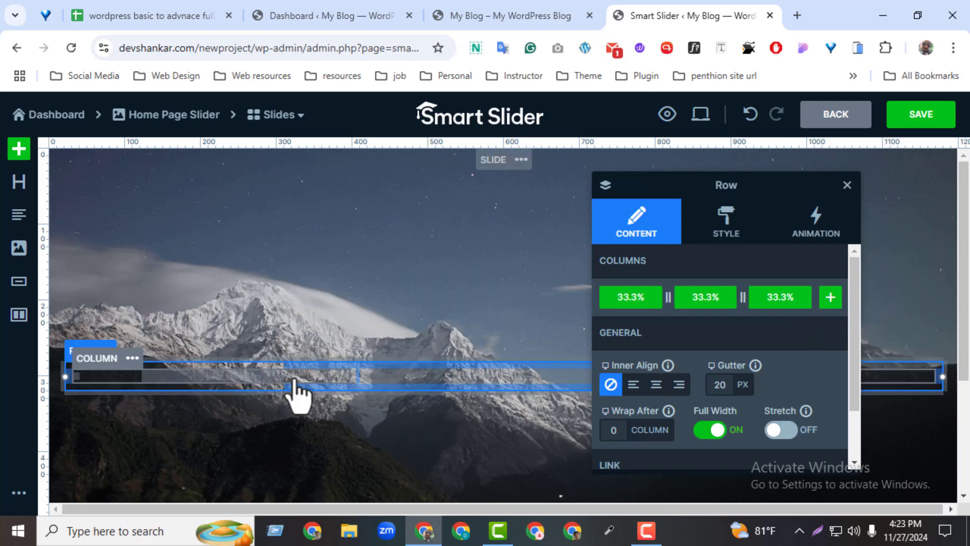
{"action": "left_click", "coordinate": [829, 302]}
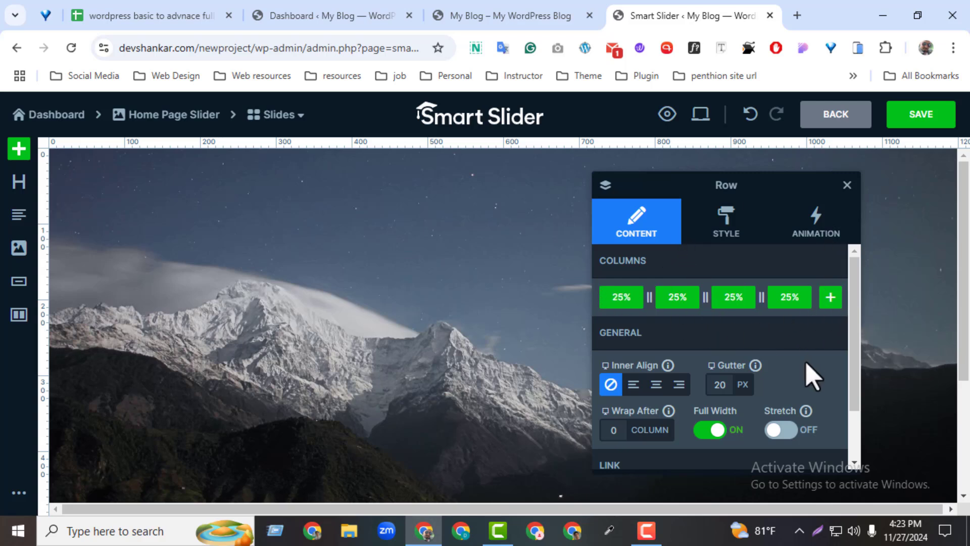
{"action": "left_click", "coordinate": [847, 185]}
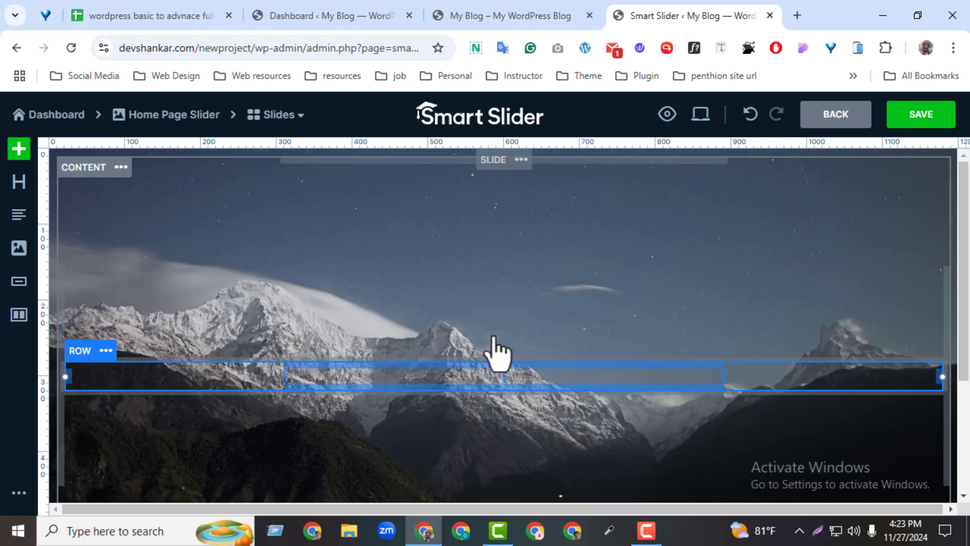
{"action": "left_click", "coordinate": [209, 375]}
{"action": "left_click", "coordinate": [371, 396]}
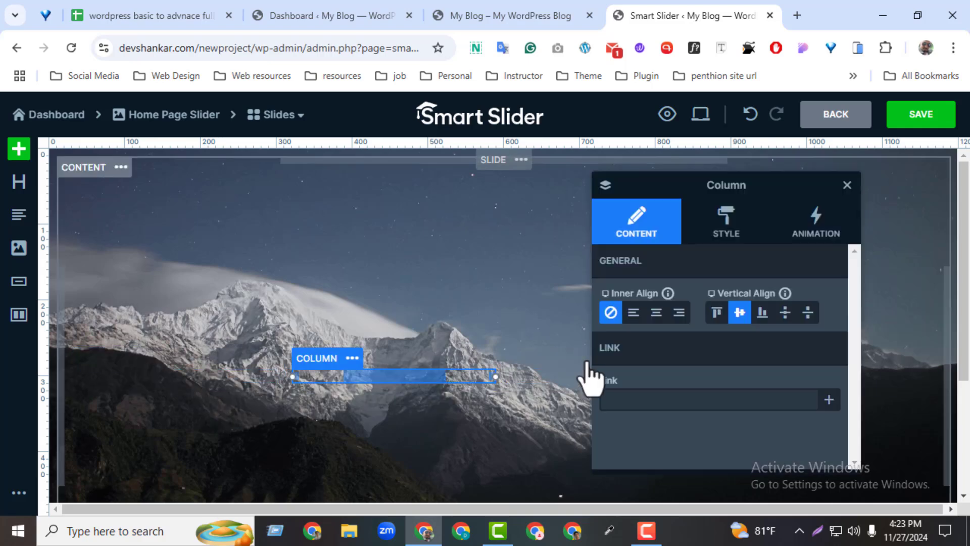
{"action": "left_click", "coordinate": [551, 389]}
{"action": "left_click_drag", "start_coordinate": [758, 190], "coordinate": [285, 191]}
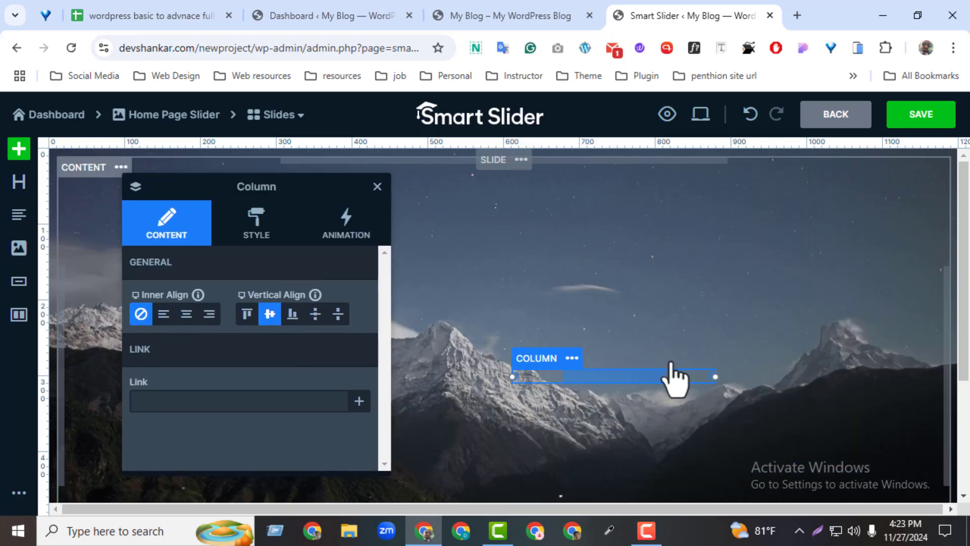
{"action": "left_click", "coordinate": [768, 387]}
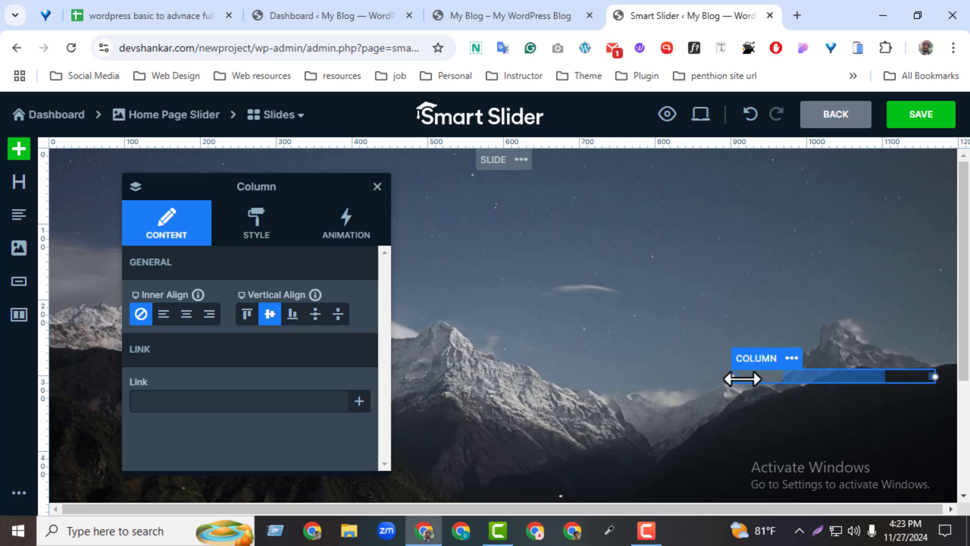
{"action": "left_click", "coordinate": [377, 187]}
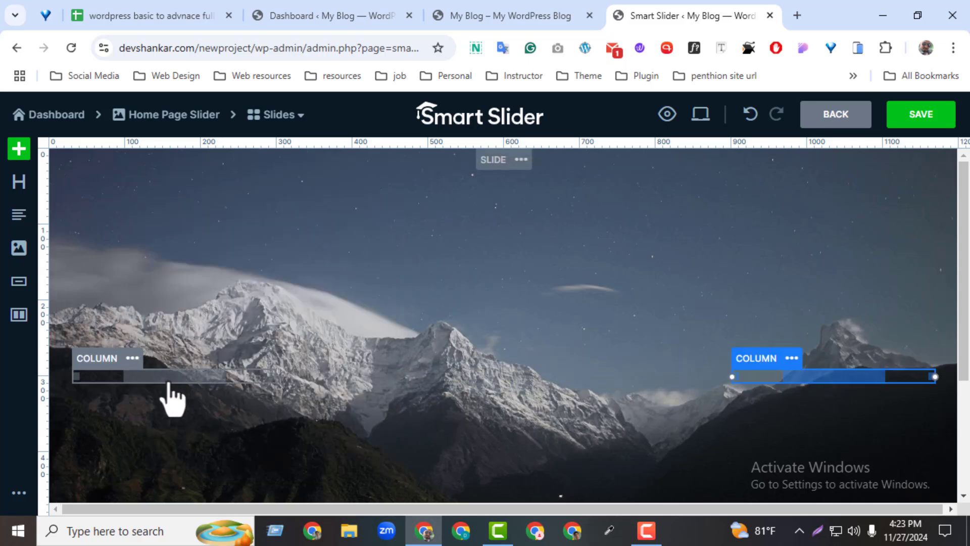
Add a heading layer to the row's first column
{"action": "left_click", "coordinate": [169, 395]}
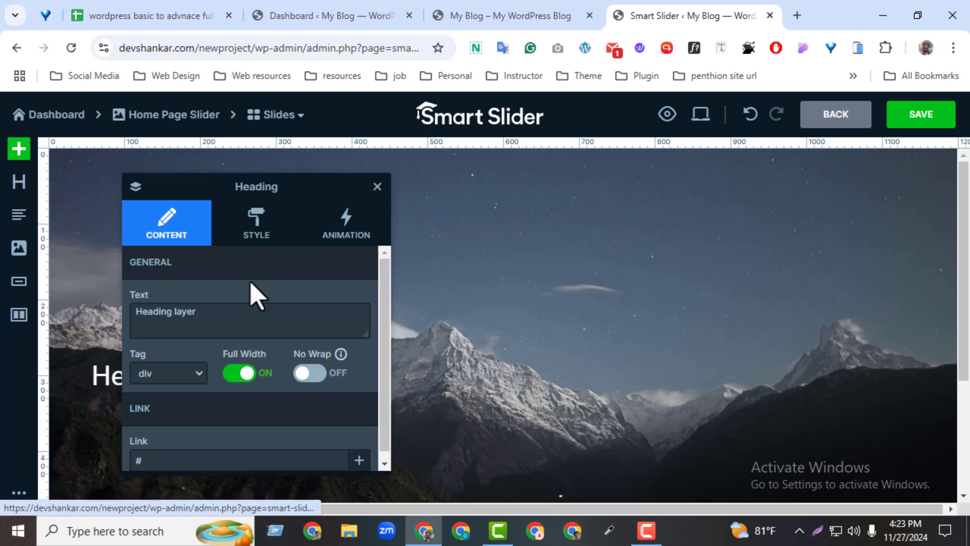
{"action": "left_click", "coordinate": [377, 186]}
Add an image layer to the row's second column and use abc.png from the media library as its picture
{"action": "left_click", "coordinate": [469, 386]}
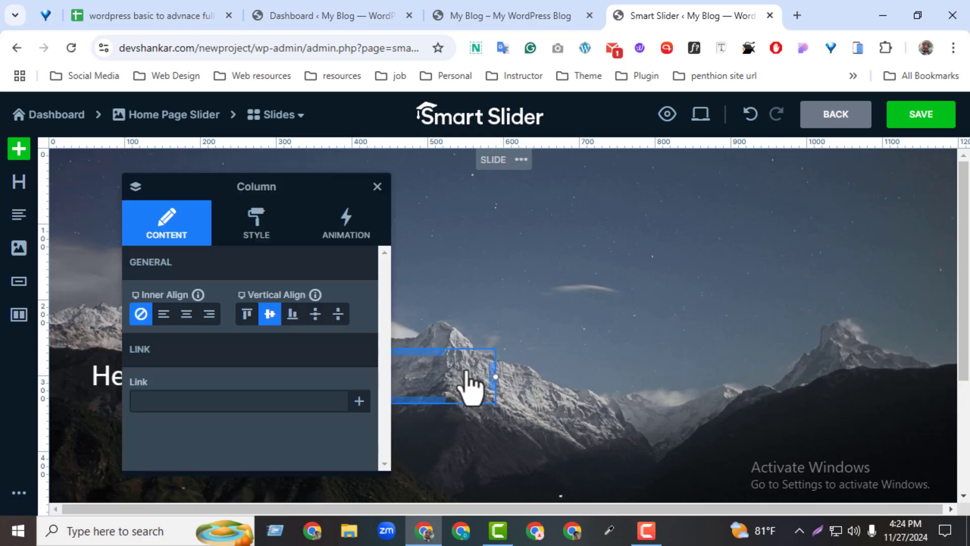
{"action": "left_click", "coordinate": [18, 248]}
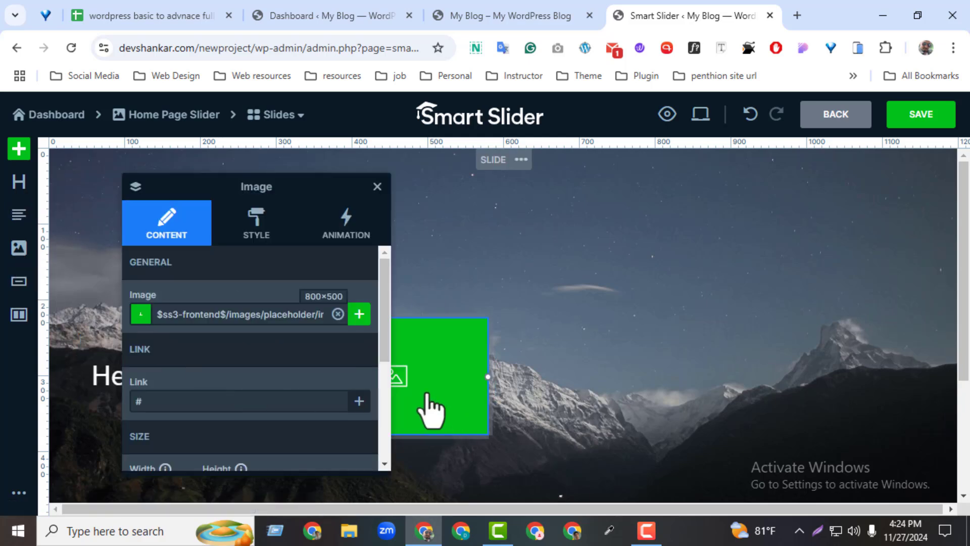
{"action": "left_click", "coordinate": [359, 314]}
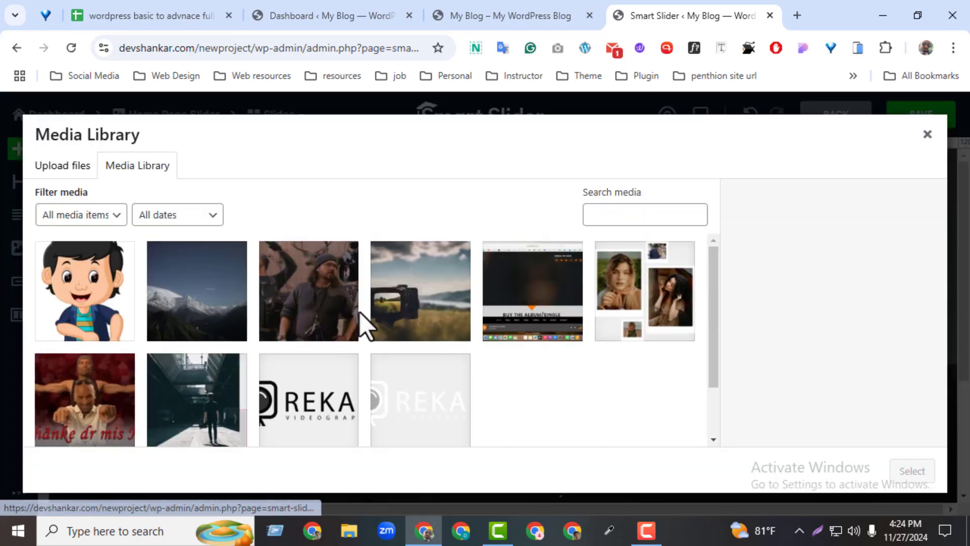
{"action": "left_click", "coordinate": [128, 304]}
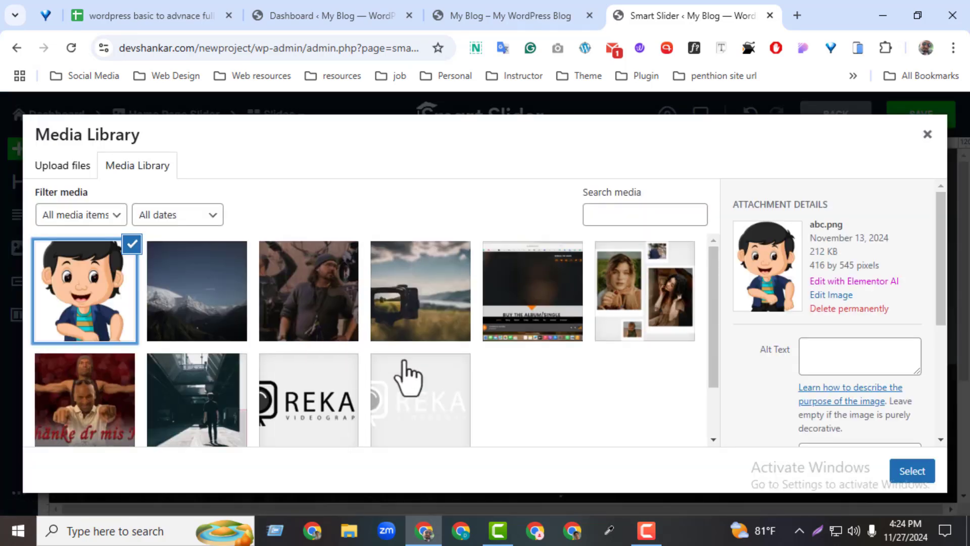
{"action": "left_click", "coordinate": [907, 472]}
Add a text layer to the row's third column and a button layer to the fourth column
{"action": "left_click", "coordinate": [644, 396]}
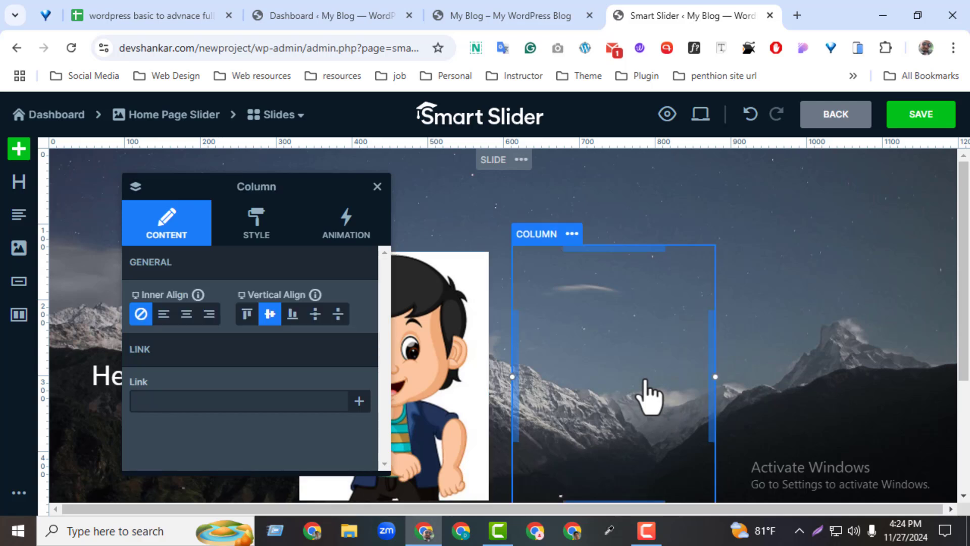
{"action": "left_click", "coordinate": [19, 215]}
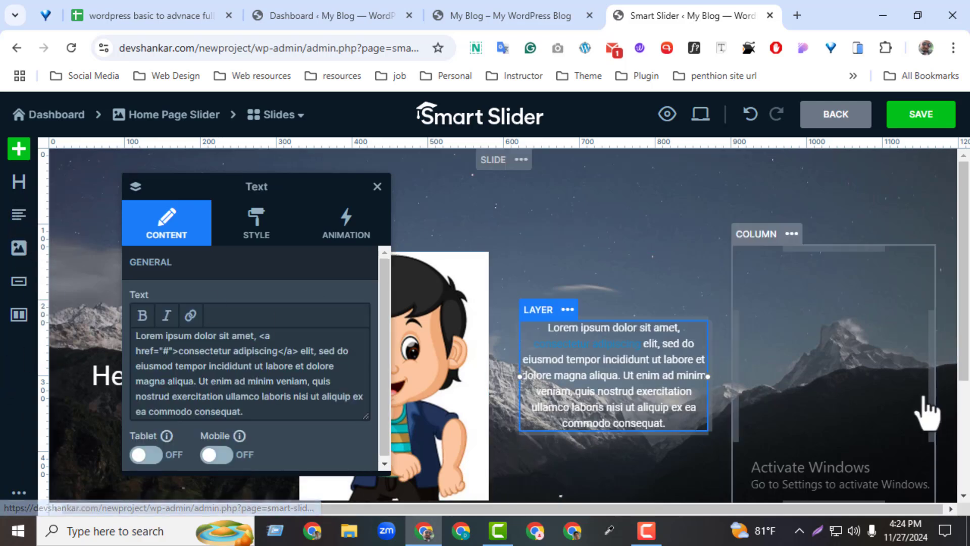
{"action": "left_click", "coordinate": [829, 390]}
{"action": "left_click", "coordinate": [19, 282]}
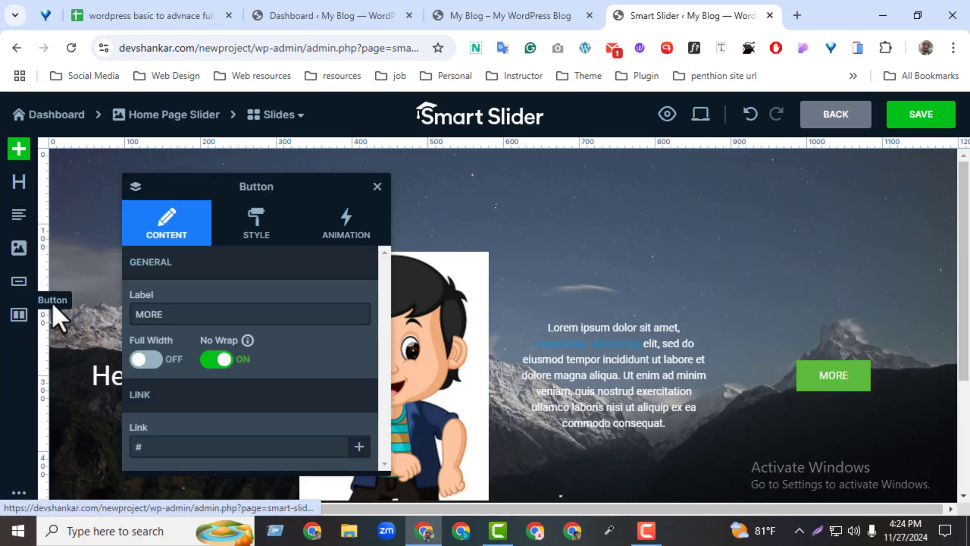
{"action": "left_click", "coordinate": [378, 187]}
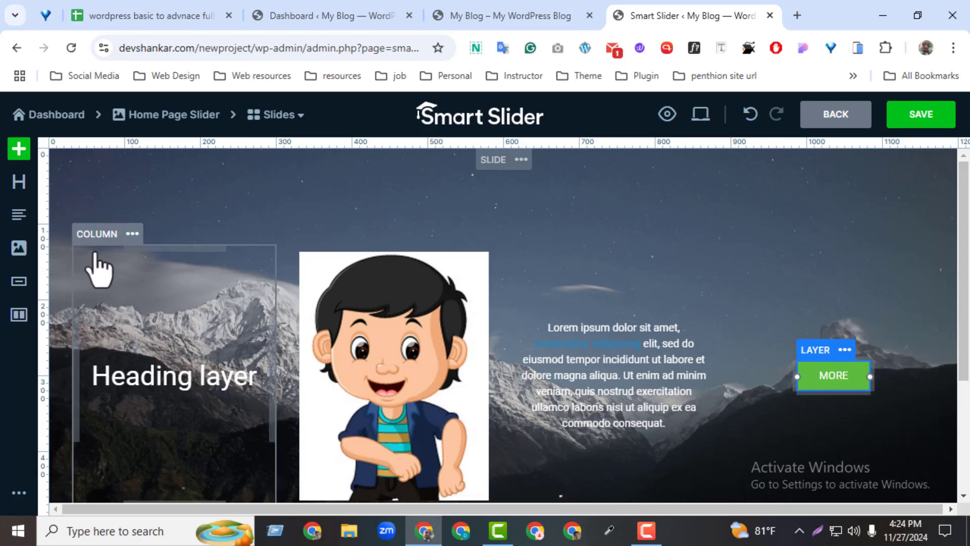
Set the background color of the row's first column to yellow ECC31FFF
{"action": "left_click", "coordinate": [103, 236]}
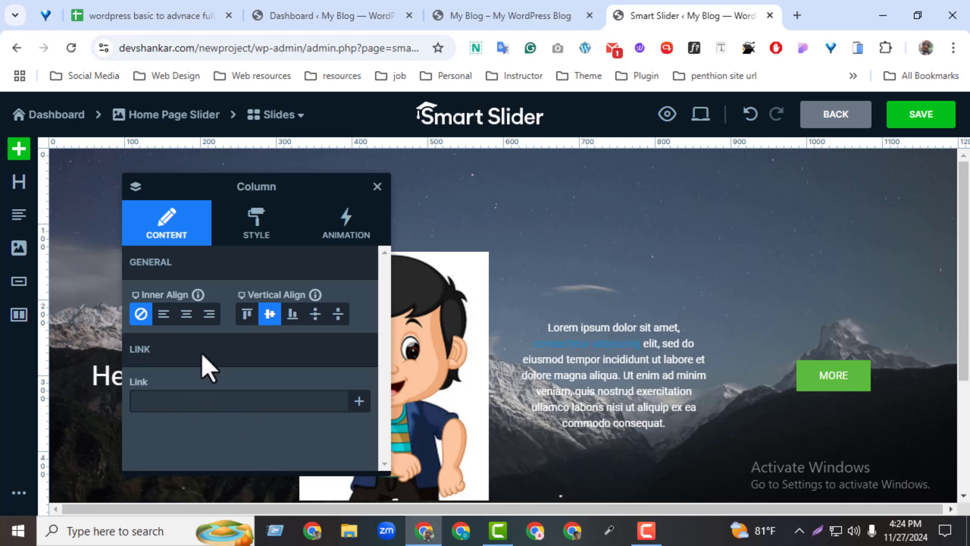
{"action": "left_click", "coordinate": [242, 239]}
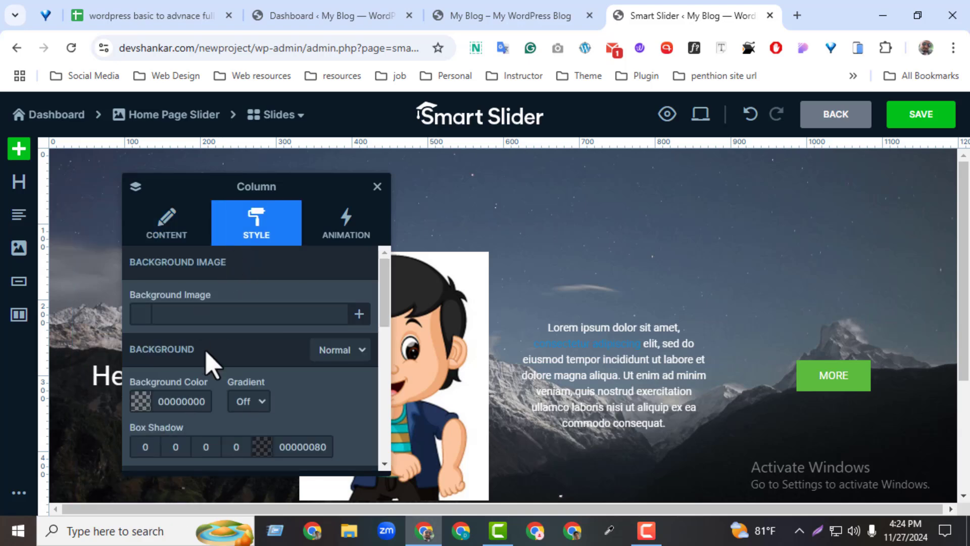
{"action": "left_click", "coordinate": [133, 322]}
{"action": "left_click", "coordinate": [926, 134]}
{"action": "left_click", "coordinate": [141, 405]}
{"action": "left_click_drag", "start_coordinate": [360, 292], "coordinate": [361, 249]}
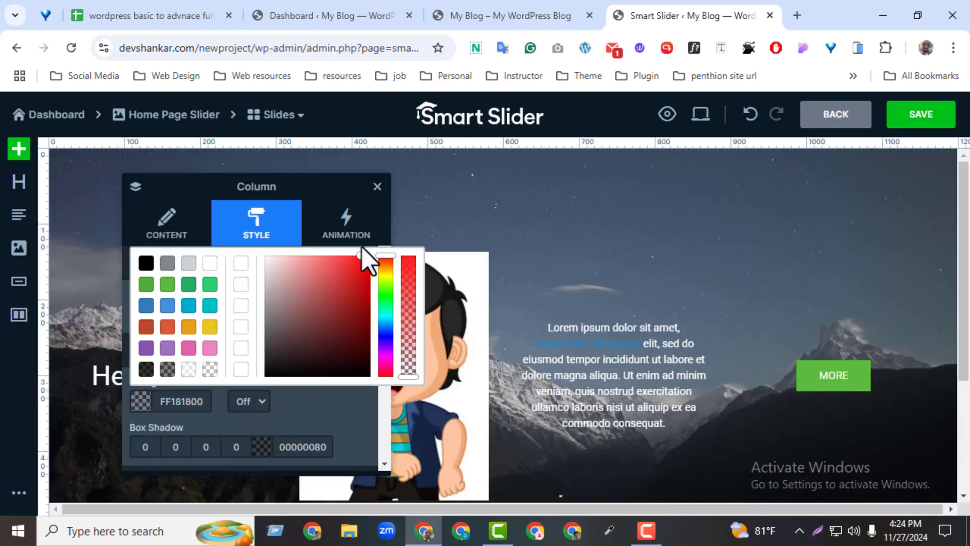
{"action": "left_click_drag", "start_coordinate": [344, 283], "coordinate": [371, 262]}
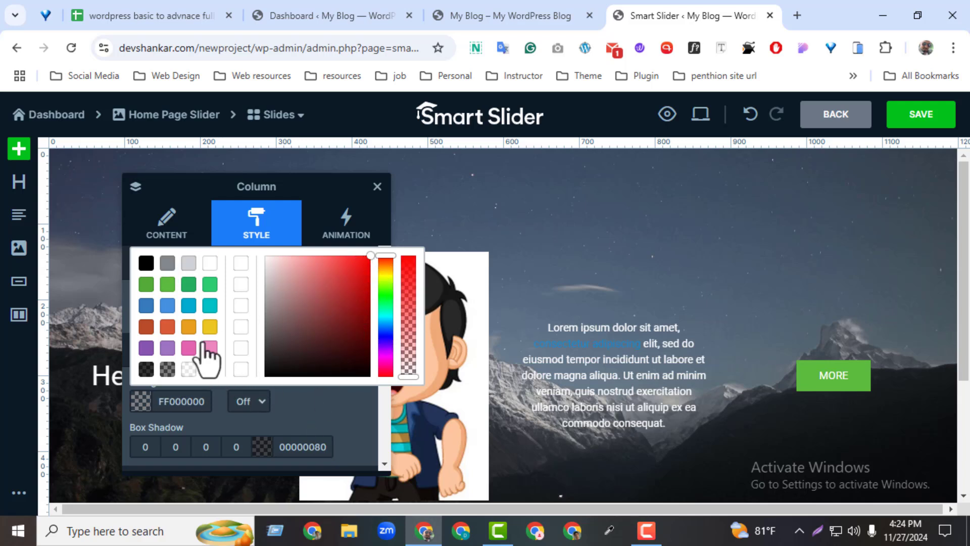
{"action": "left_click", "coordinate": [210, 326]}
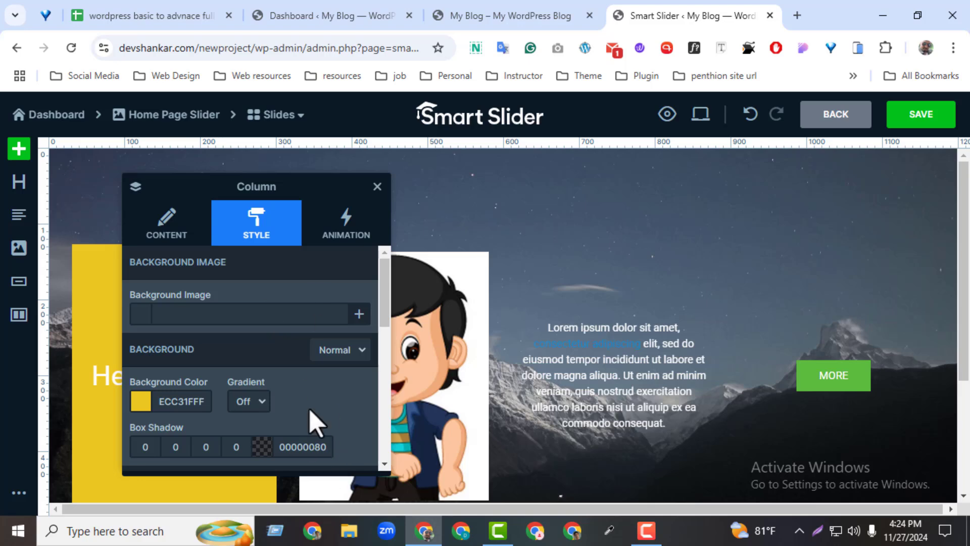
{"action": "left_click_drag", "start_coordinate": [321, 181], "coordinate": [571, 194]}
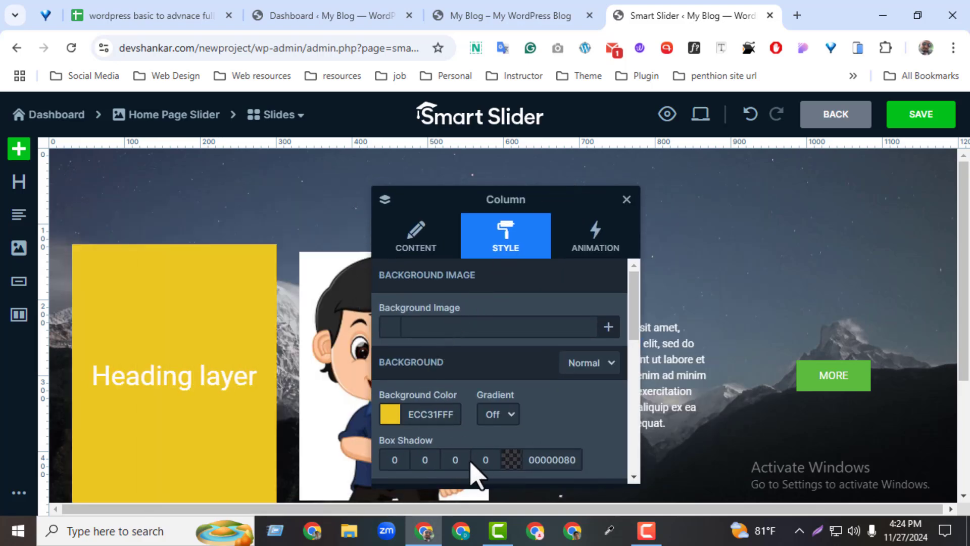
Try separate border widths per side and a 3 px border radius on the first column
{"action": "left_click_drag", "start_coordinate": [630, 337], "coordinate": [621, 389]}
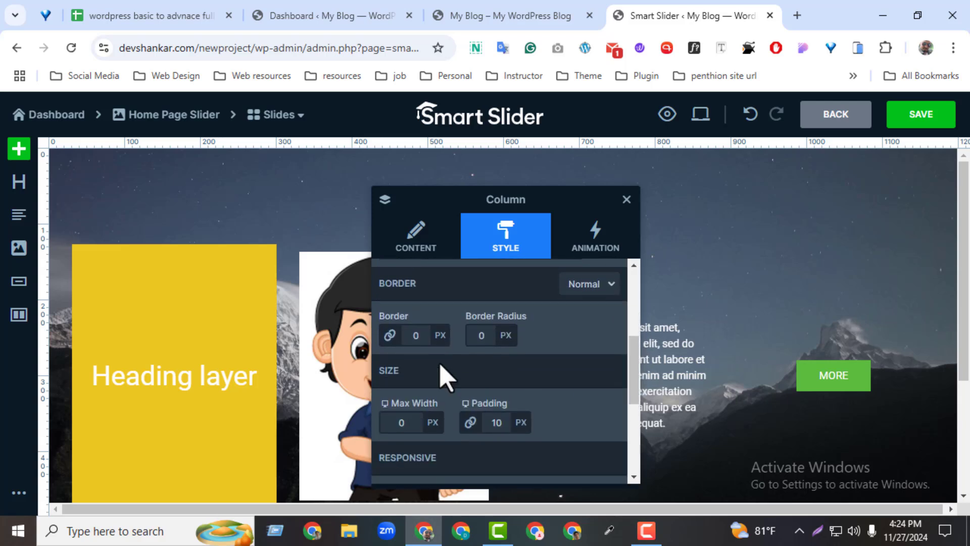
{"action": "left_click", "coordinate": [390, 335]}
{"action": "left_click", "coordinate": [581, 336]}
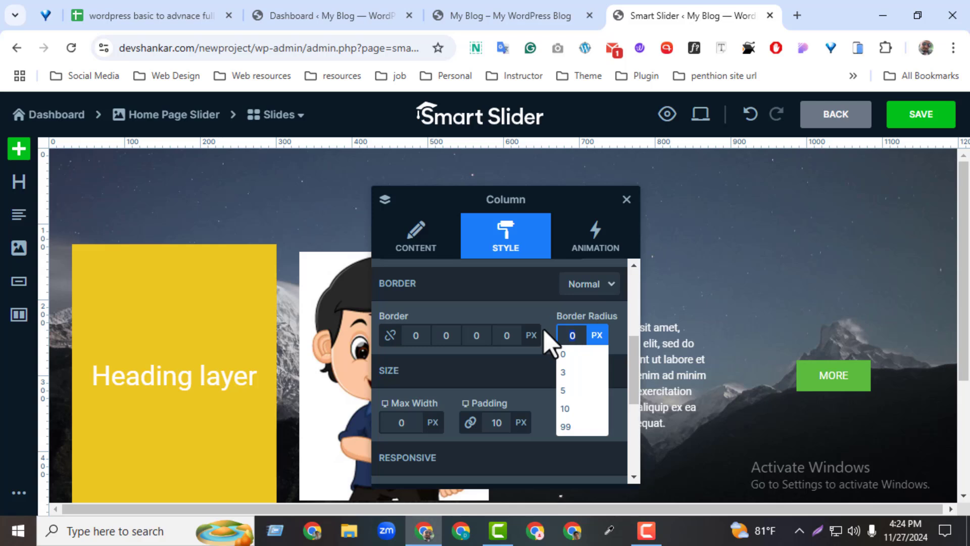
{"action": "left_click", "coordinate": [563, 373]}
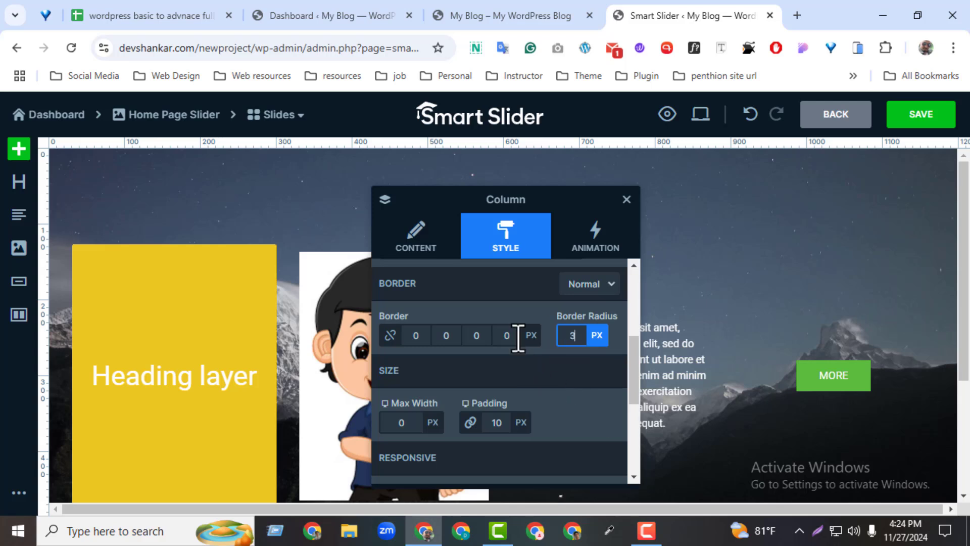
{"action": "left_click", "coordinate": [502, 335]}
{"action": "left_click", "coordinate": [577, 336]}
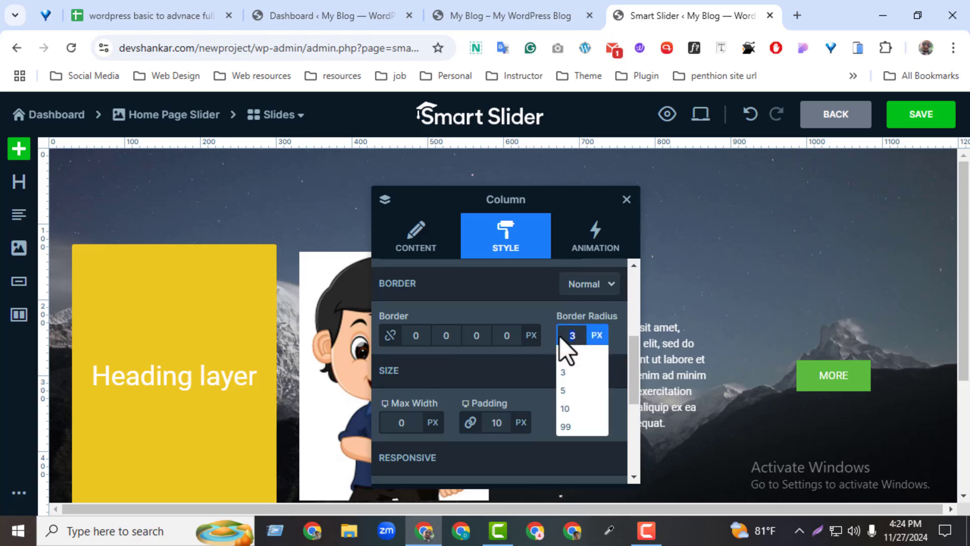
{"action": "left_click", "coordinate": [518, 336]}
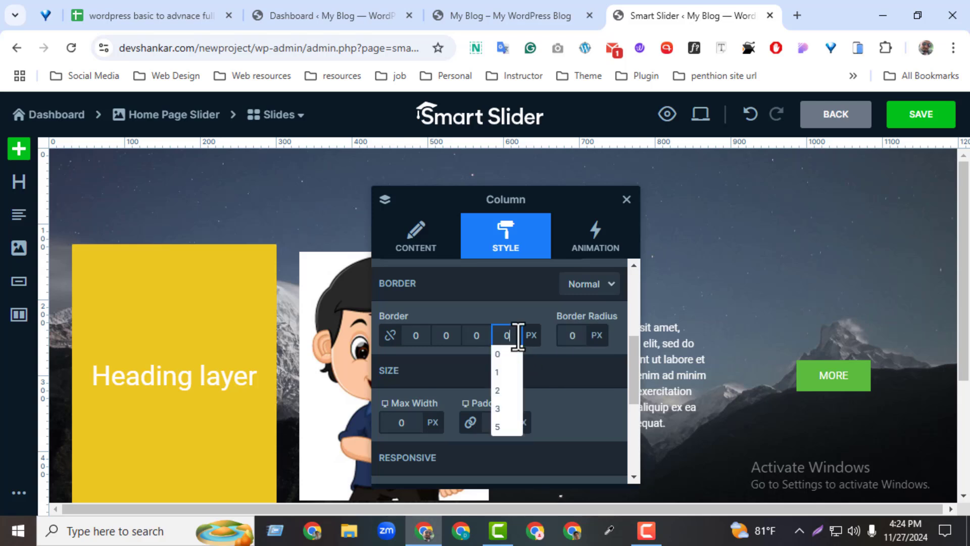
{"action": "left_click", "coordinate": [389, 335]}
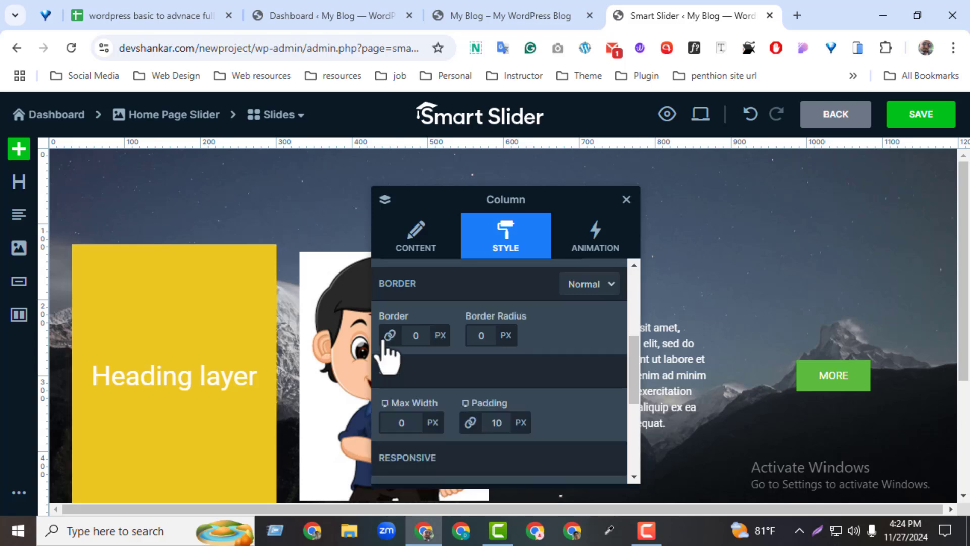
Give the first column a 3 px solid border in red FF0000FF
{"action": "left_click", "coordinate": [423, 335]}
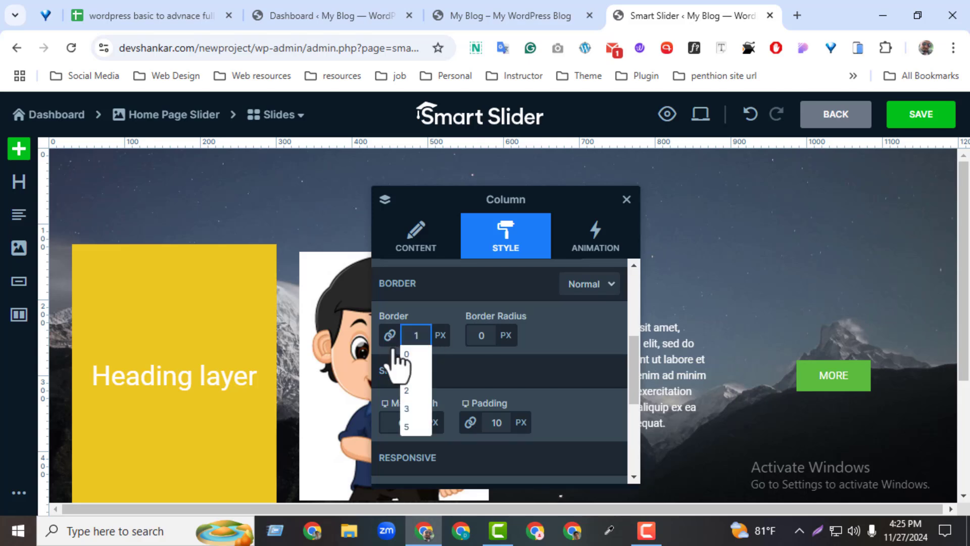
{"action": "left_click", "coordinate": [475, 364]}
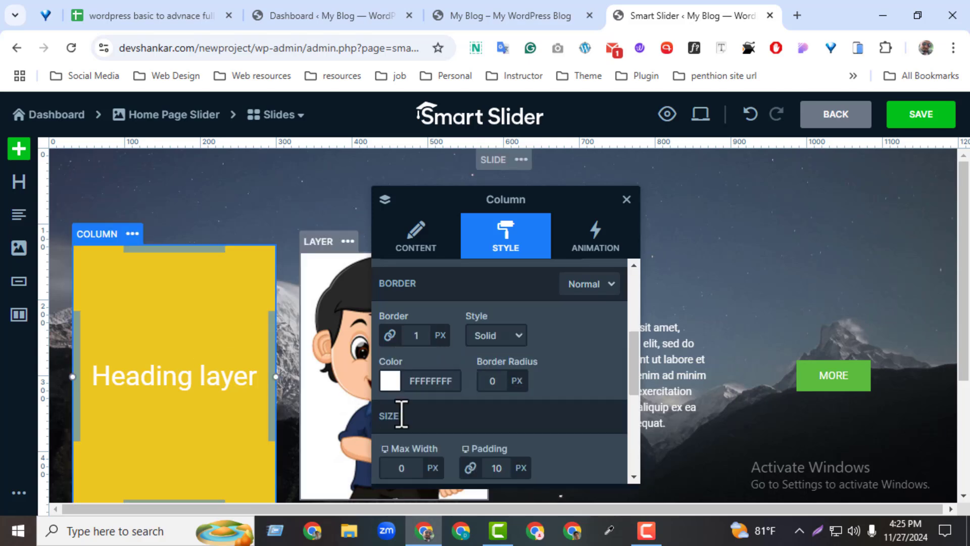
{"action": "left_click", "coordinate": [390, 381]}
{"action": "left_click_drag", "start_coordinate": [611, 288], "coordinate": [621, 238]}
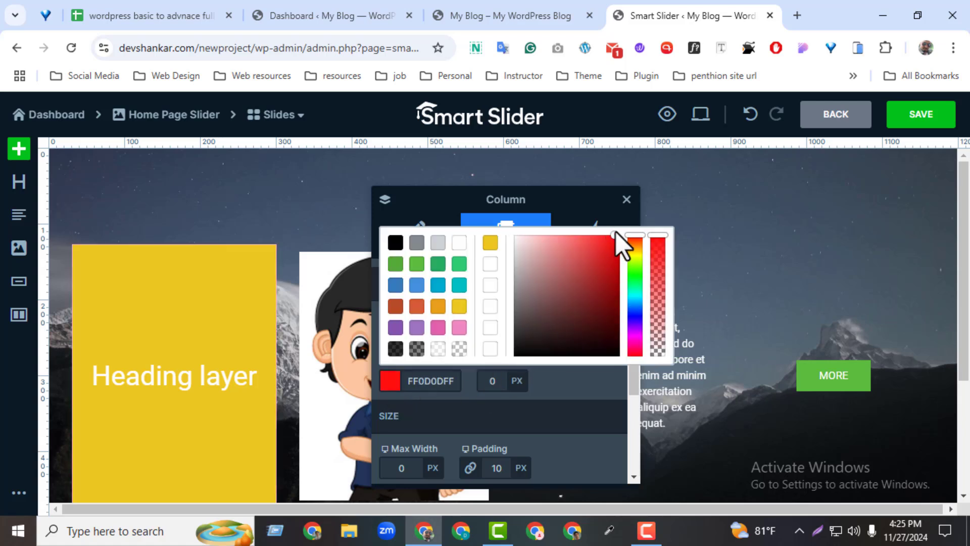
{"action": "left_click", "coordinate": [586, 224]}
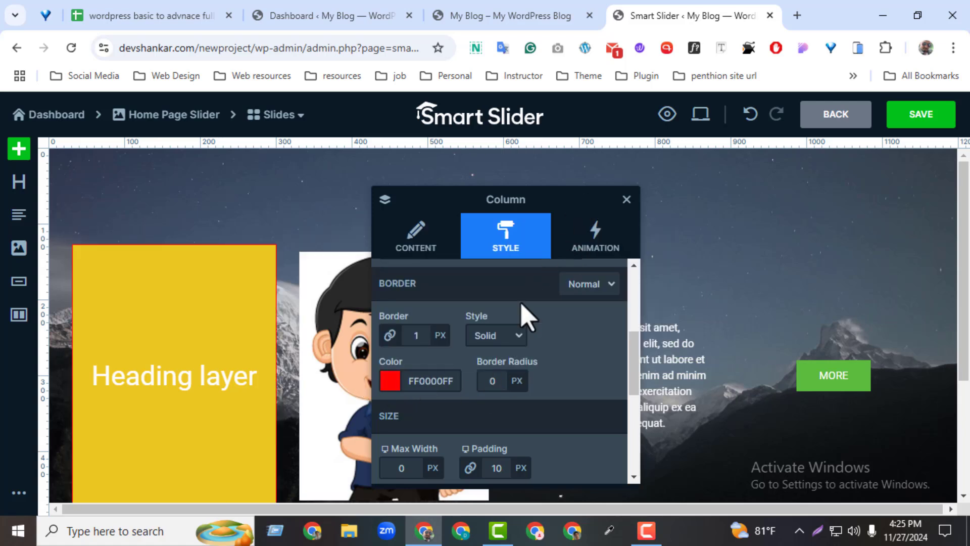
{"action": "left_click", "coordinate": [417, 342]}
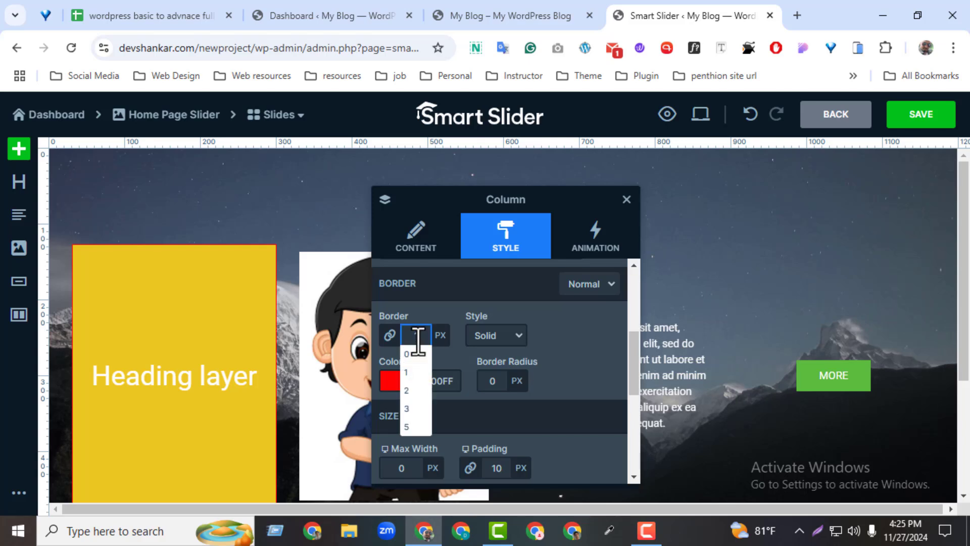
{"action": "left_click", "coordinate": [407, 409]}
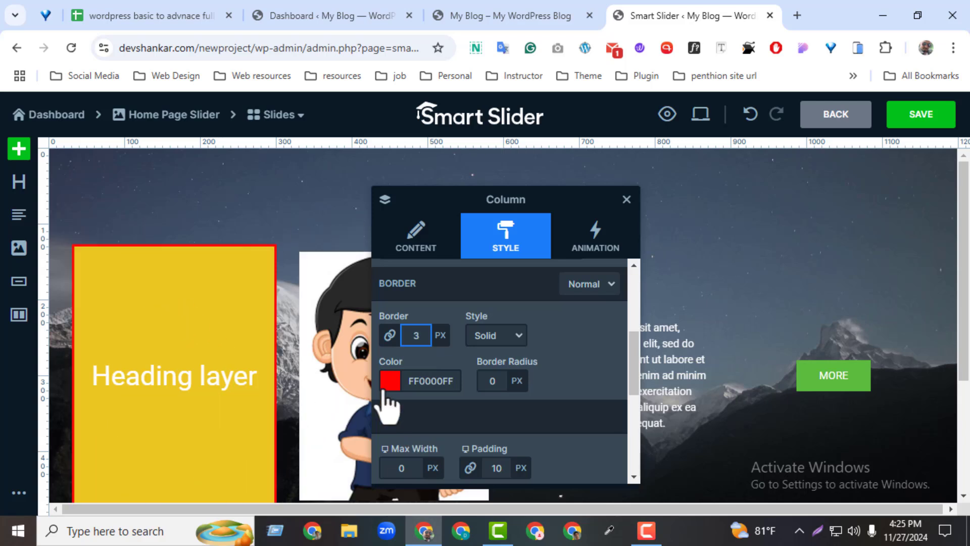
Check the first column's crop options and try rotating the column by 90 and 5 degrees
{"action": "left_click_drag", "start_coordinate": [628, 332], "coordinate": [632, 395]}
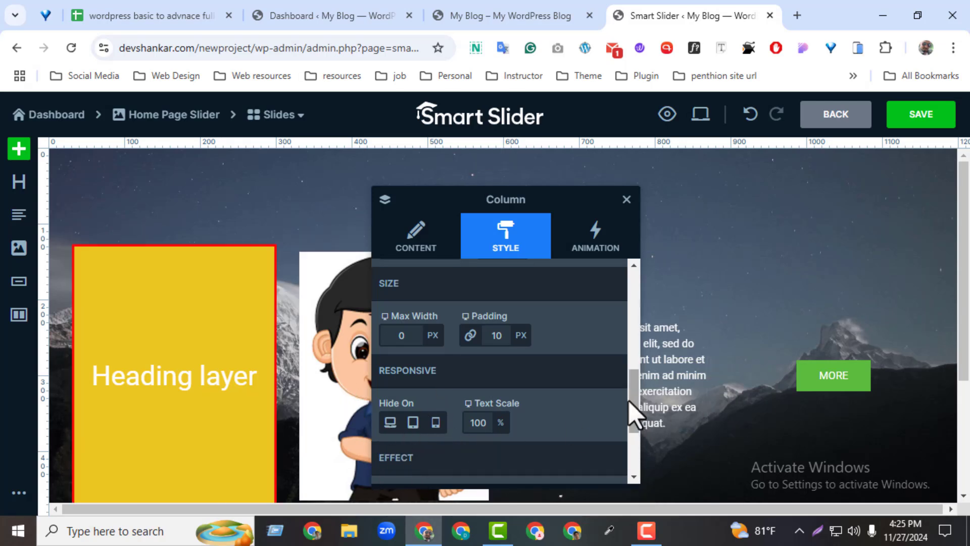
{"action": "left_click_drag", "start_coordinate": [632, 401], "coordinate": [635, 445]}
{"action": "left_click", "coordinate": [411, 388]}
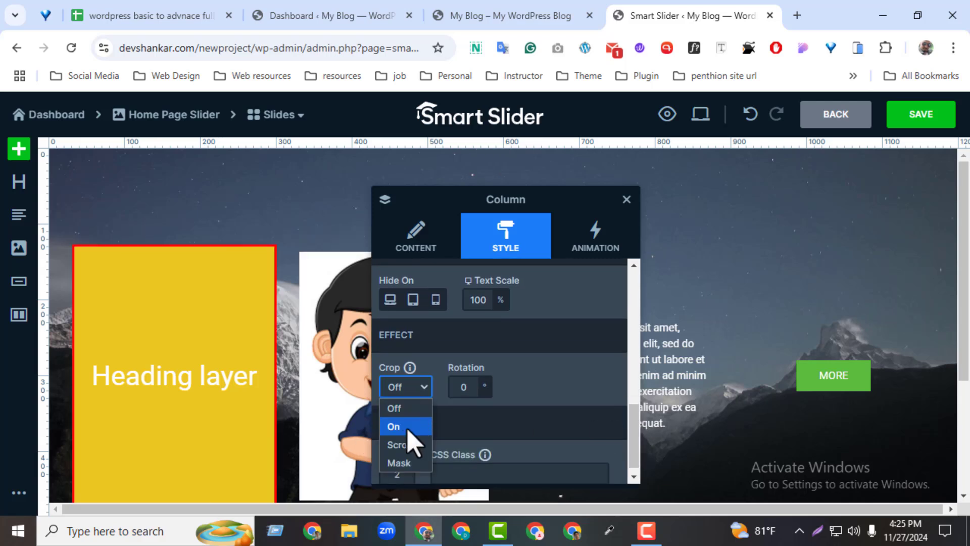
{"action": "left_click", "coordinate": [528, 394]}
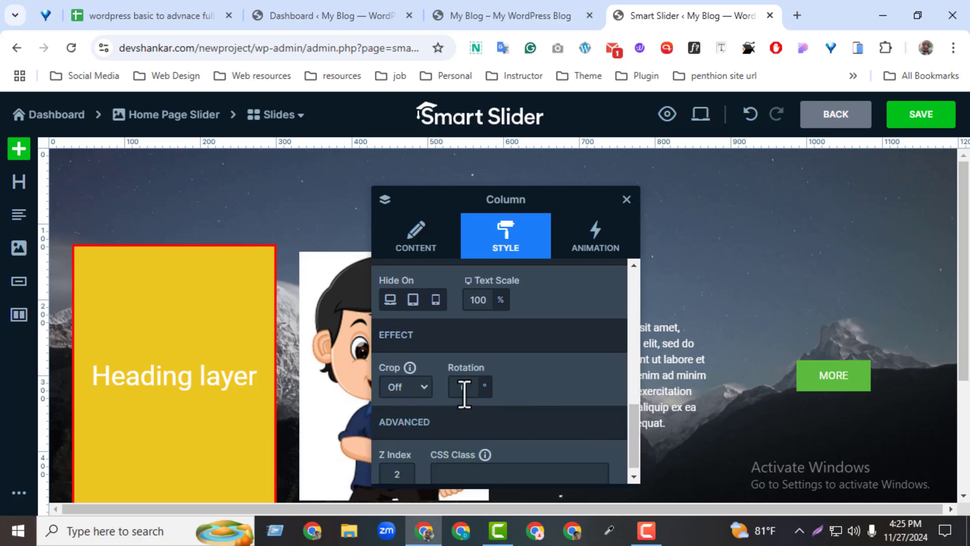
{"action": "left_click", "coordinate": [461, 392]}
{"action": "type", "text": "90"}
{"action": "left_click", "coordinate": [541, 400]}
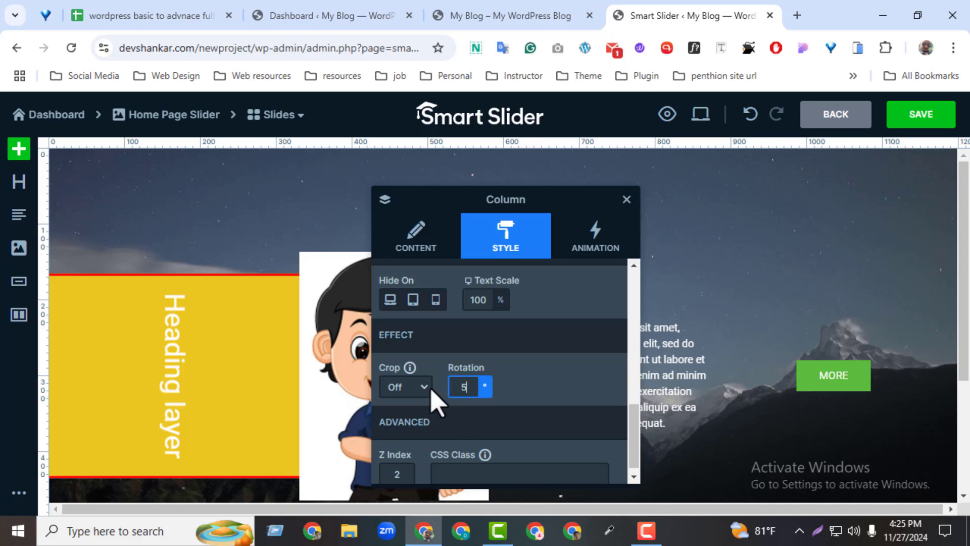
{"action": "left_click", "coordinate": [523, 376]}
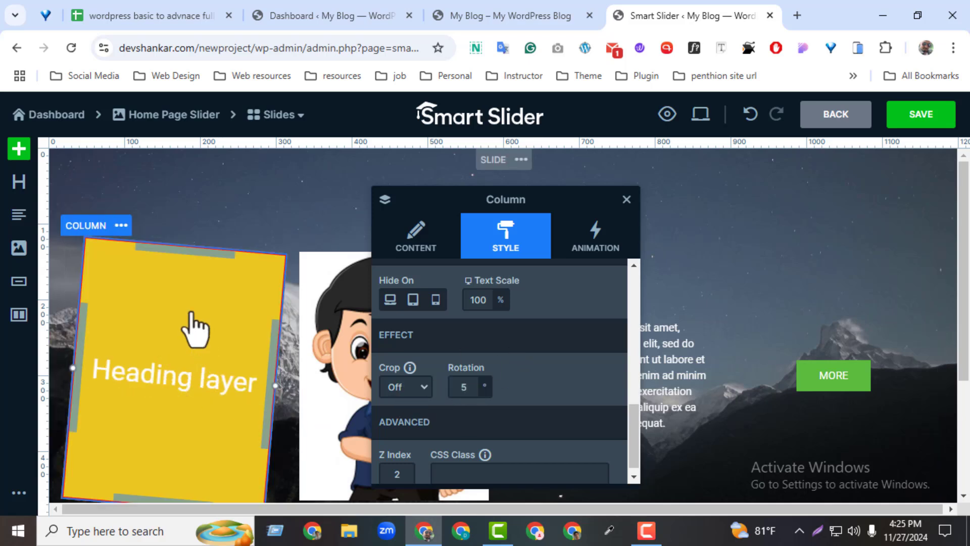
Set the first column's rotation to 10 degrees and close its settings
{"action": "double_click", "coordinate": [463, 388]}
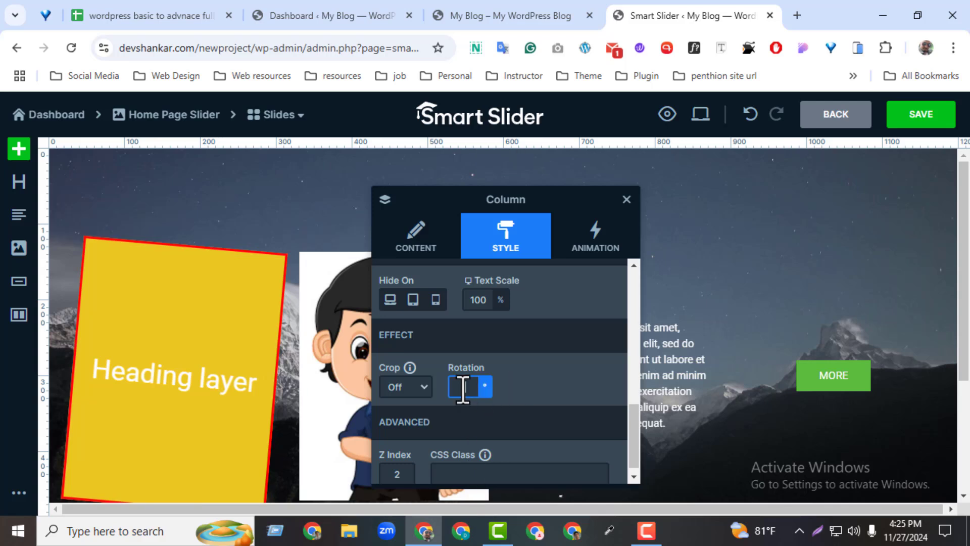
{"action": "type", "text": "10"}
{"action": "left_click", "coordinate": [545, 377]}
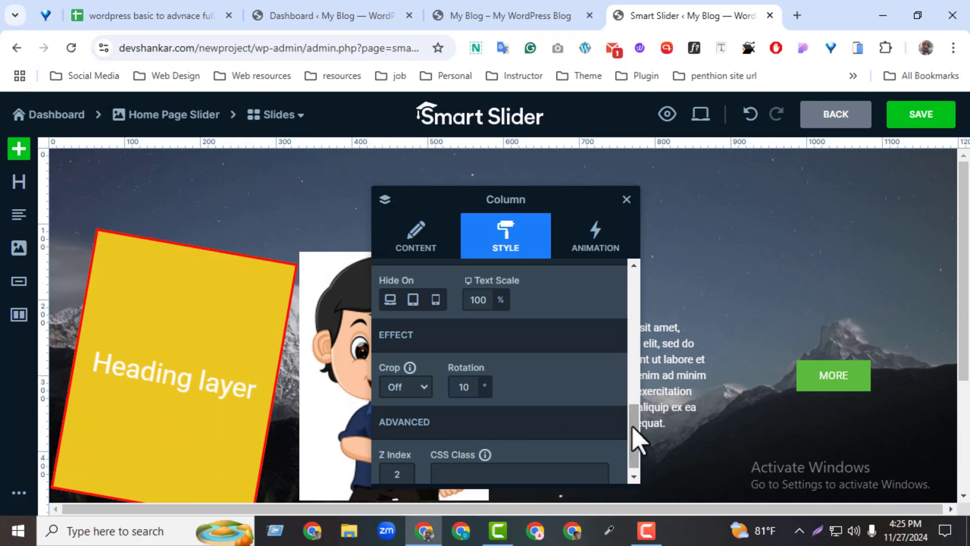
{"action": "scroll", "coordinate": [631, 425], "scroll_direction": "up", "scroll_amount": 3}
{"action": "left_click", "coordinate": [627, 199]}
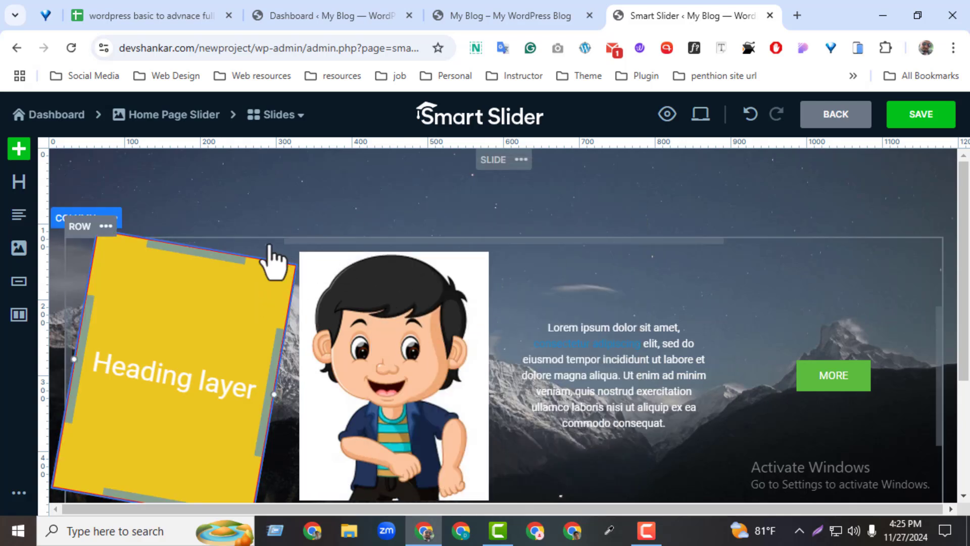
Review the row's style settings and the style and animation settings of the column holding the MORE button
{"action": "left_click", "coordinate": [306, 247]}
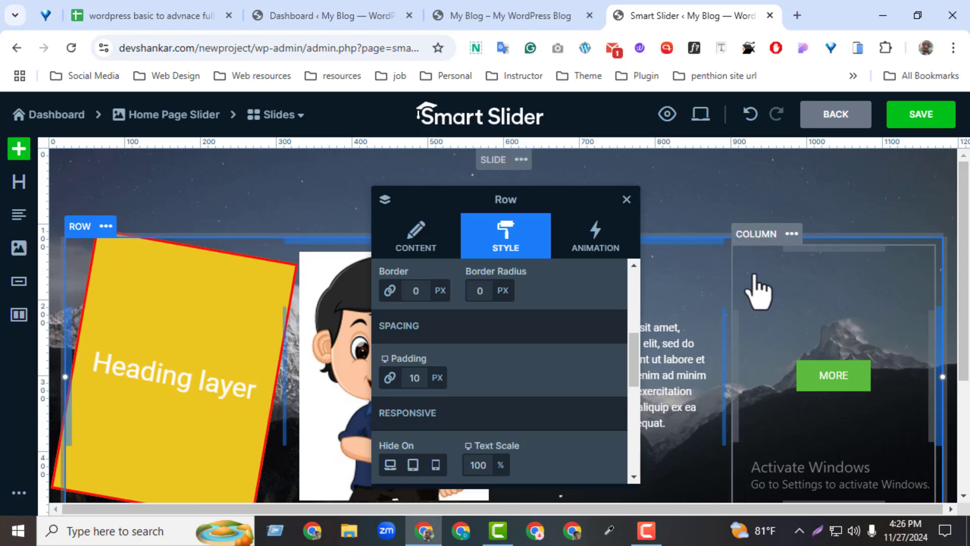
{"action": "left_click", "coordinate": [759, 237]}
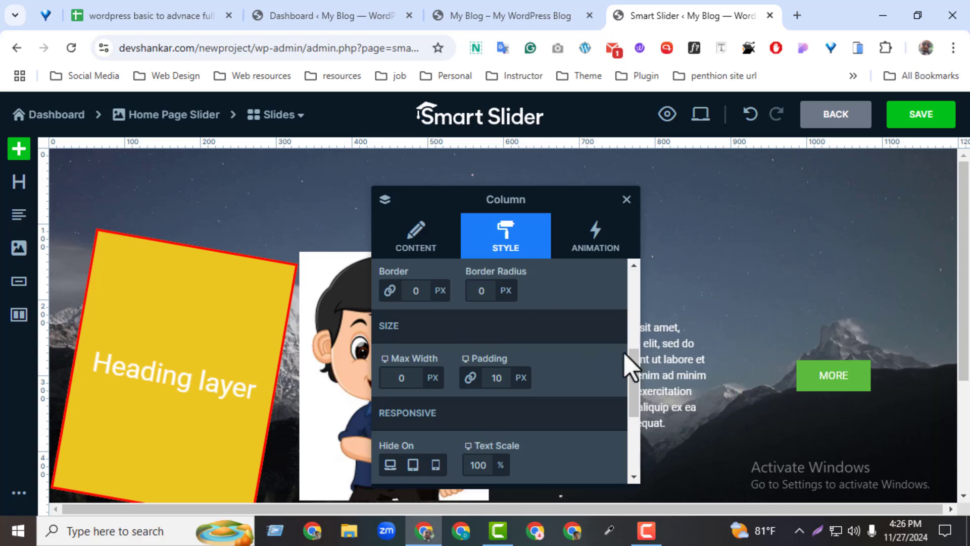
{"action": "left_click_drag", "start_coordinate": [634, 375], "coordinate": [602, 281]}
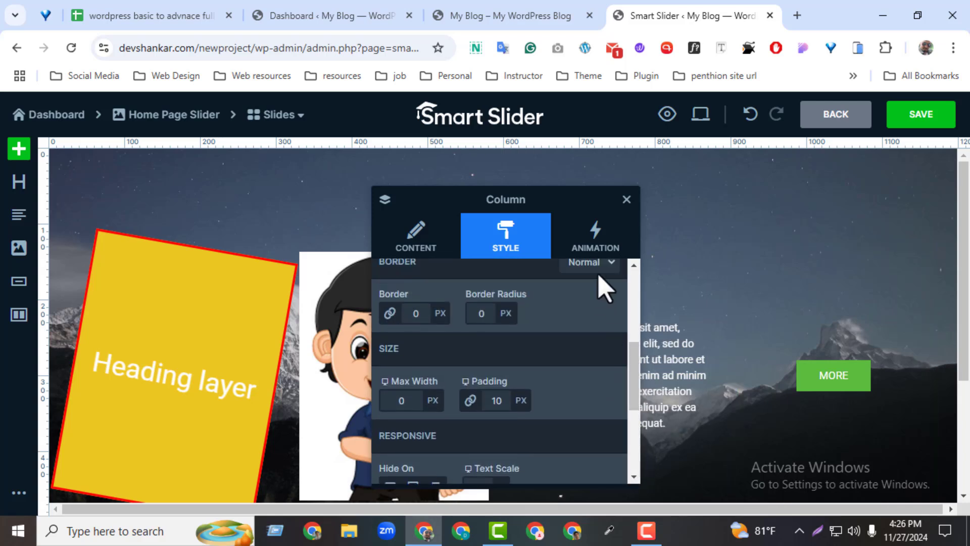
{"action": "left_click", "coordinate": [576, 247]}
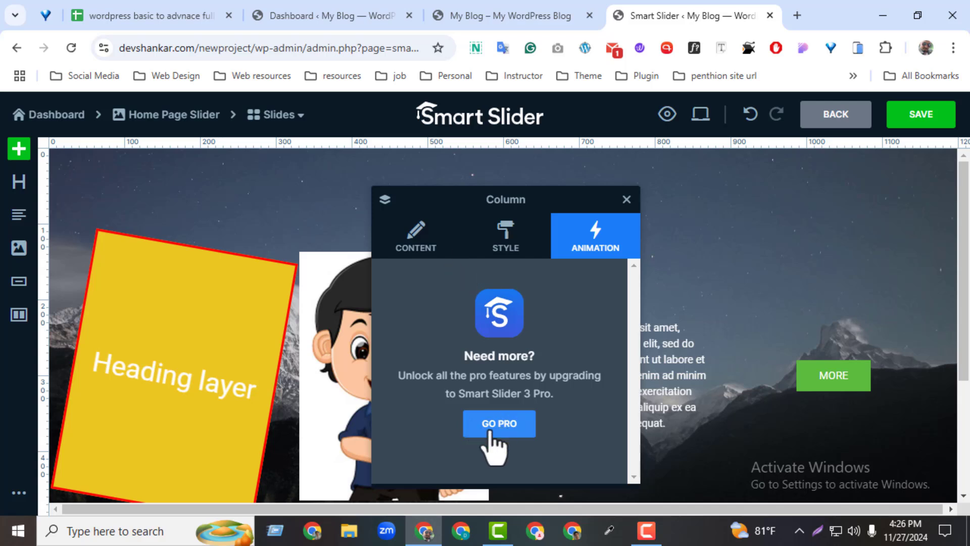
{"action": "left_click", "coordinate": [627, 199]}
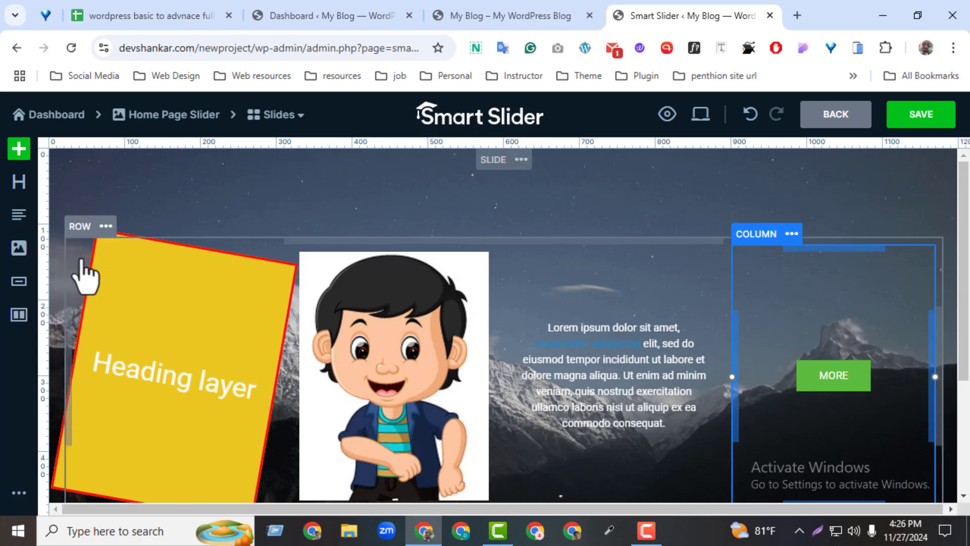
Add more columns to the row until it has eleven
{"action": "left_click", "coordinate": [79, 228]}
{"action": "left_click", "coordinate": [413, 233]}
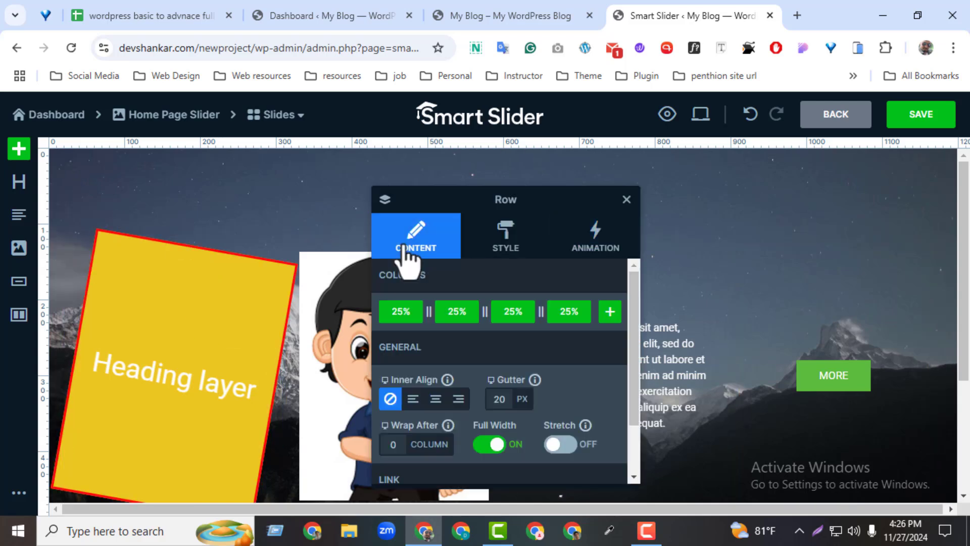
{"action": "left_click", "coordinate": [610, 312]}
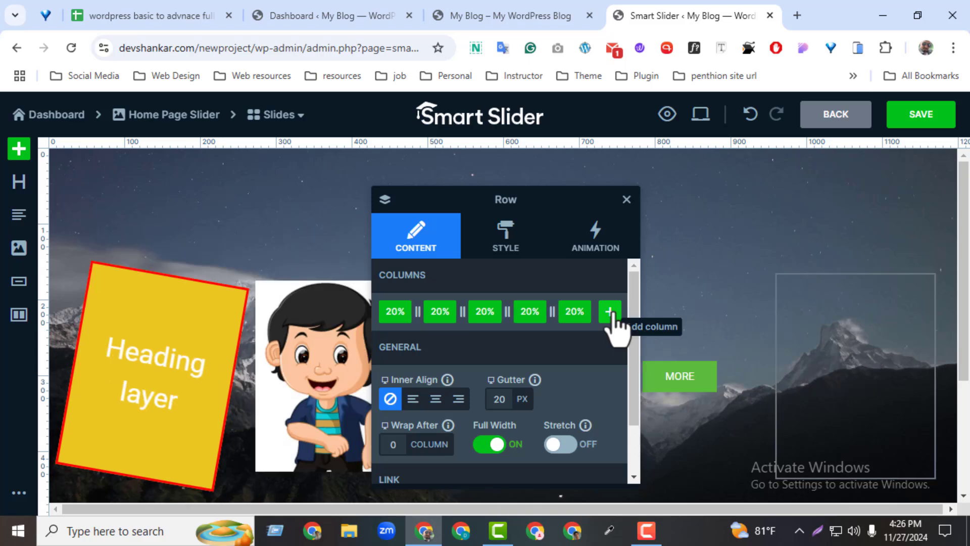
{"action": "left_click", "coordinate": [610, 311]}
{"action": "left_click", "coordinate": [610, 311]}
{"action": "left_click", "coordinate": [610, 312]}
{"action": "left_click", "coordinate": [610, 312]}
{"action": "left_click", "coordinate": [610, 311]}
{"action": "left_click", "coordinate": [610, 312]}
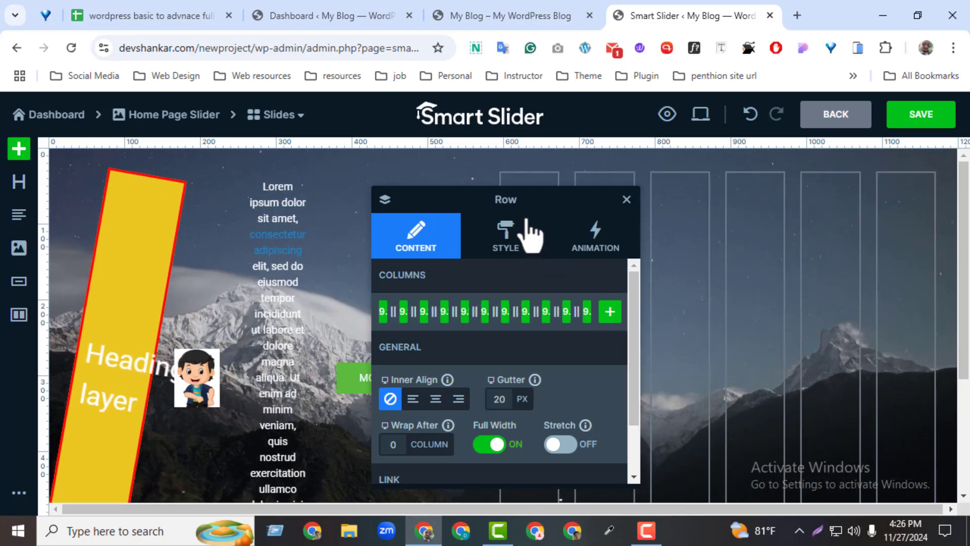
{"action": "left_click_drag", "start_coordinate": [510, 205], "coordinate": [323, 213]}
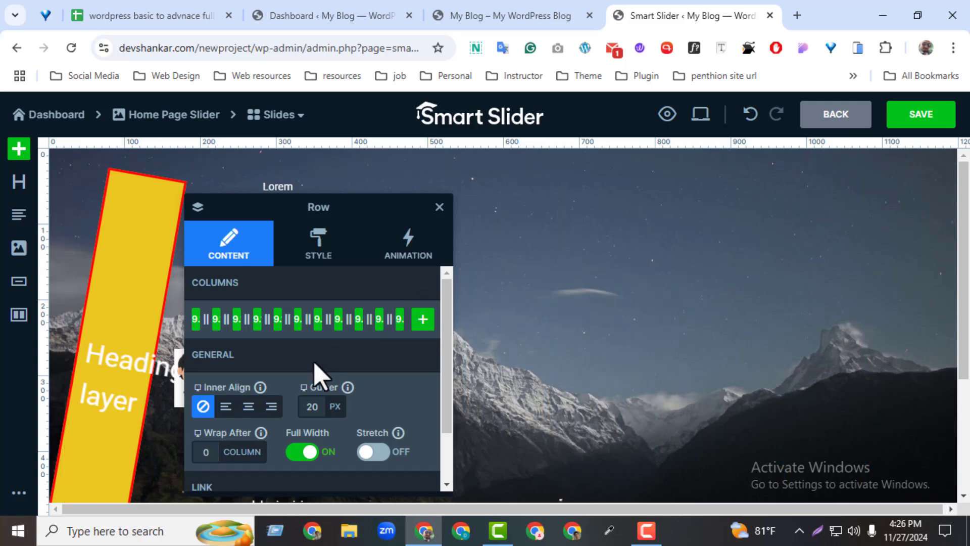
Delete the entire row with all its columns from the slide and close the settings window
{"action": "left_click", "coordinate": [228, 318]}
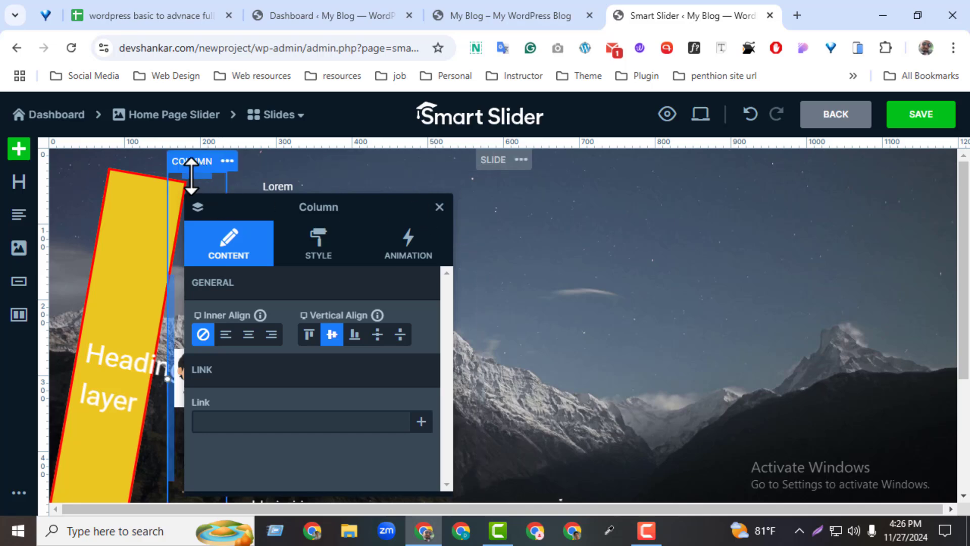
{"action": "left_click", "coordinate": [103, 177]}
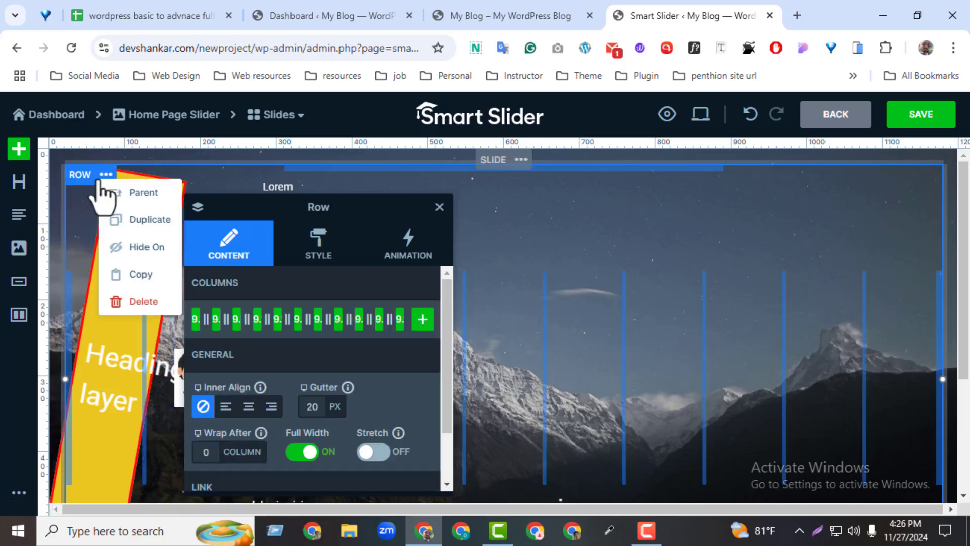
{"action": "left_click", "coordinate": [117, 315]}
{"action": "left_click", "coordinate": [439, 207]}
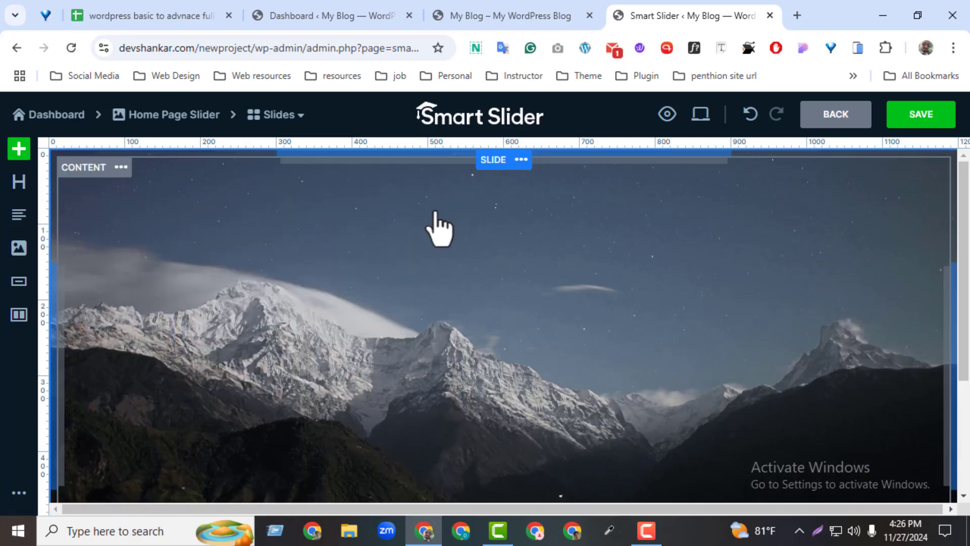
Add a new row with two 50% columns and insert the abc.png image layer in its second column
{"action": "mouse_move", "coordinate": [23, 172]}
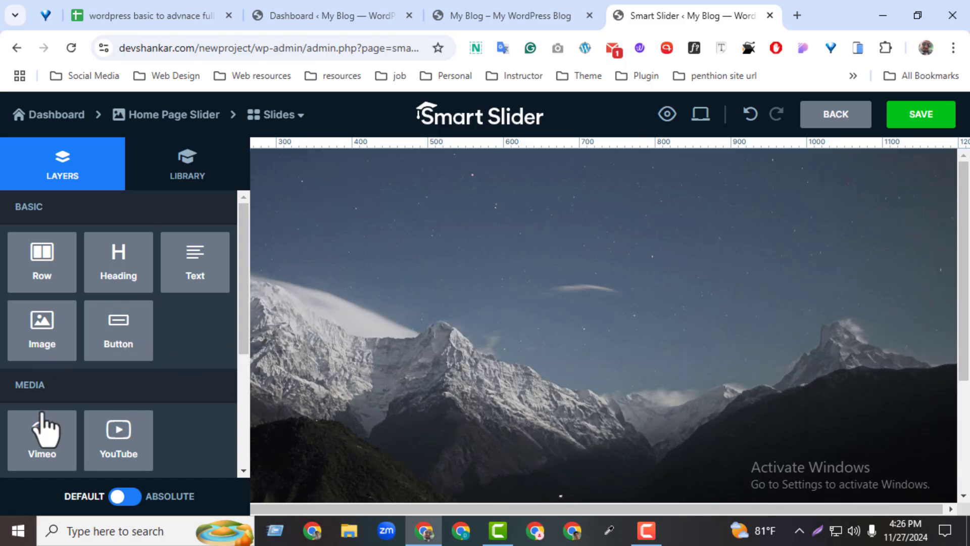
{"action": "left_click", "coordinate": [44, 286]}
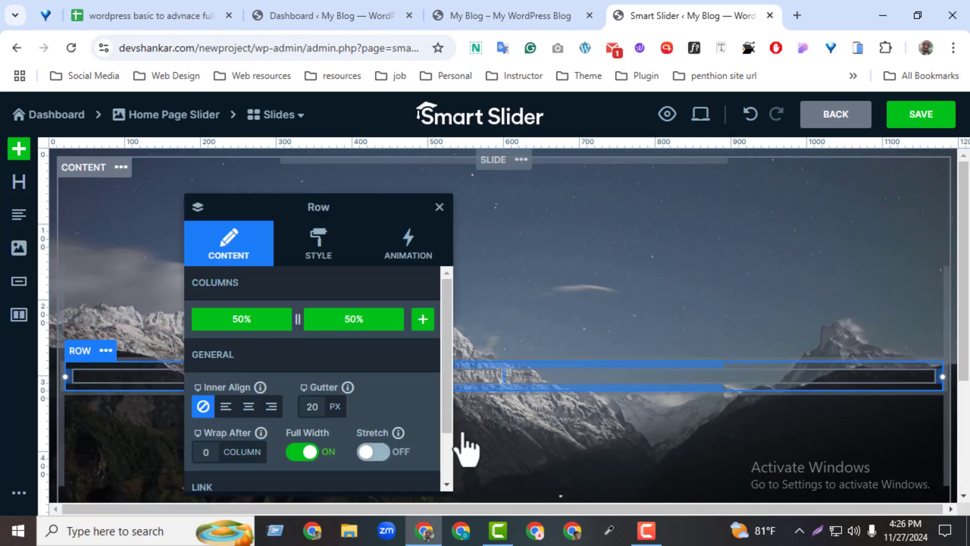
{"action": "left_click", "coordinate": [747, 392]}
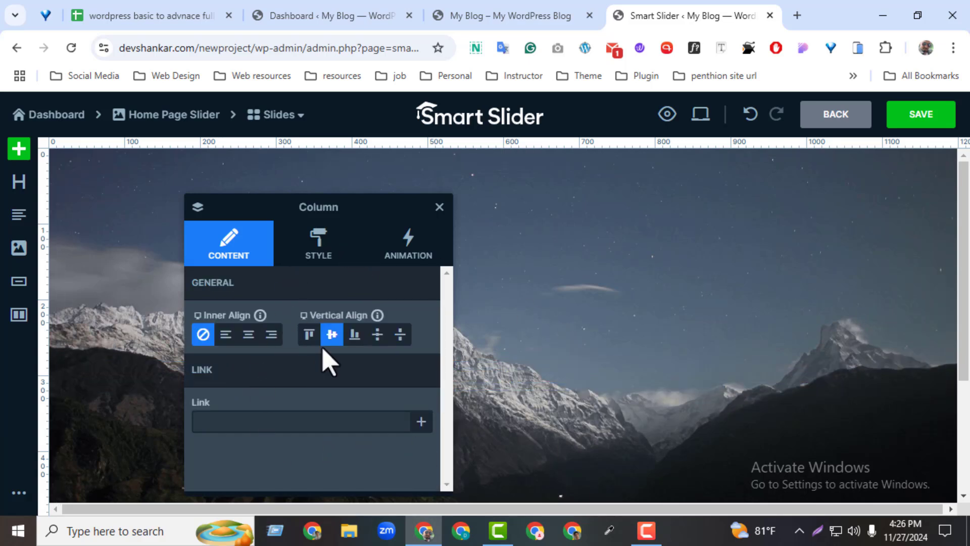
{"action": "left_click", "coordinate": [19, 247]}
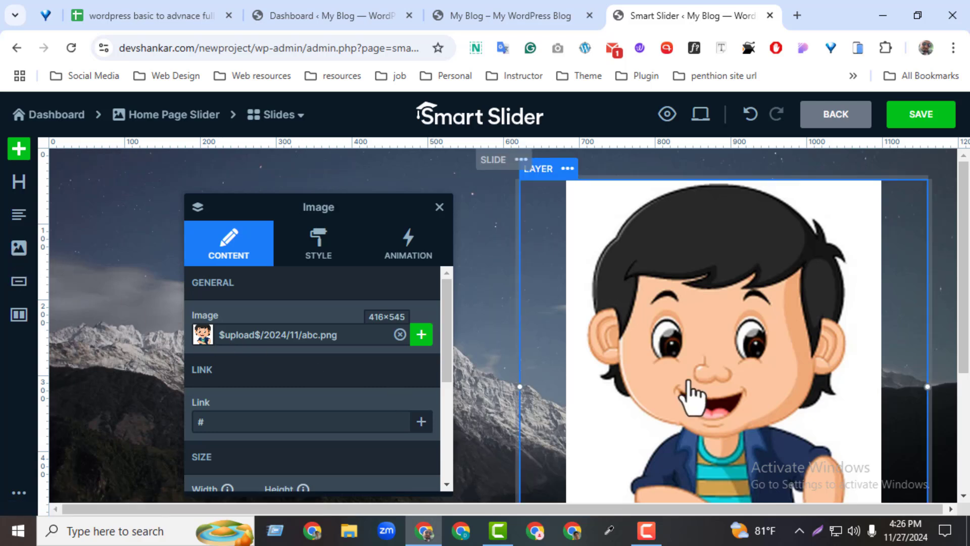
{"action": "mouse_move", "coordinate": [966, 340]}
{"action": "left_mouse_down"}
{"action": "mouse_move", "coordinate": [953, 425]}
{"action": "mouse_move", "coordinate": [951, 342]}
{"action": "left_mouse_up"}
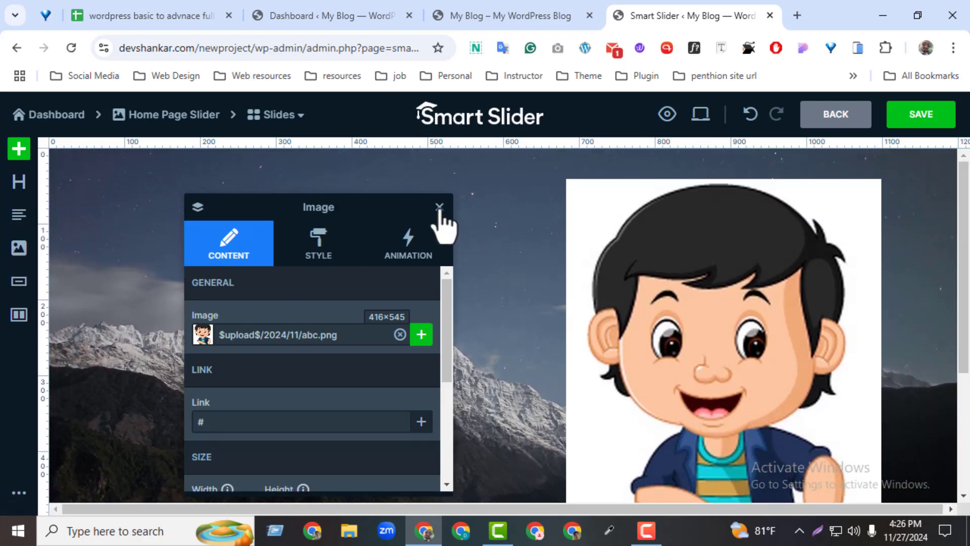
{"action": "left_click", "coordinate": [440, 209]}
Add a heading layer to the row's empty first column and select its default text for replacement
{"action": "left_click", "coordinate": [251, 364]}
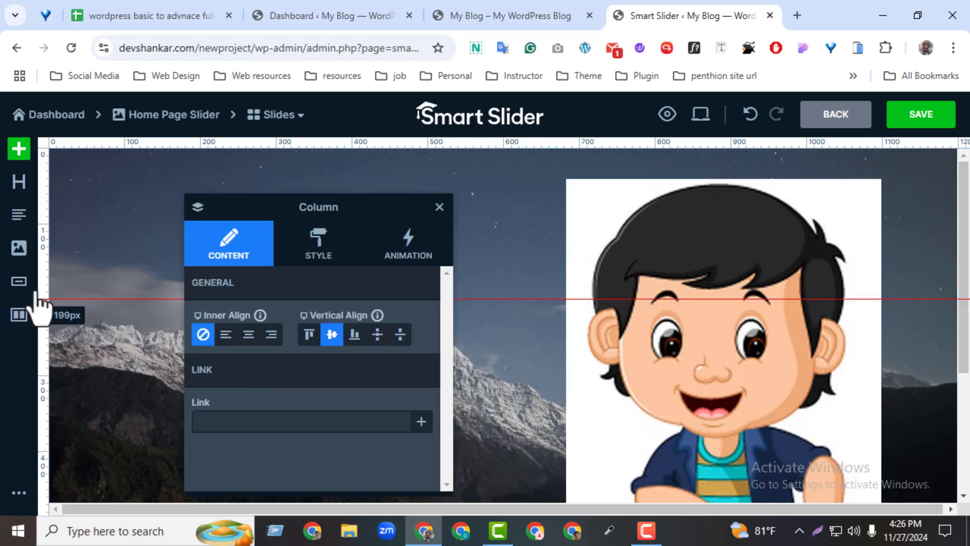
{"action": "left_click", "coordinate": [19, 183]}
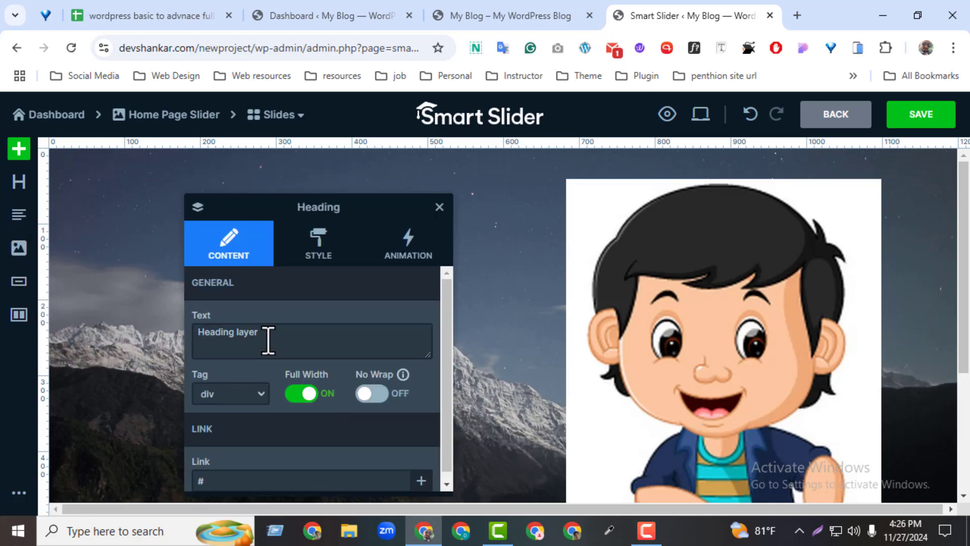
{"action": "left_click_drag", "start_coordinate": [266, 337], "coordinate": [123, 328]}
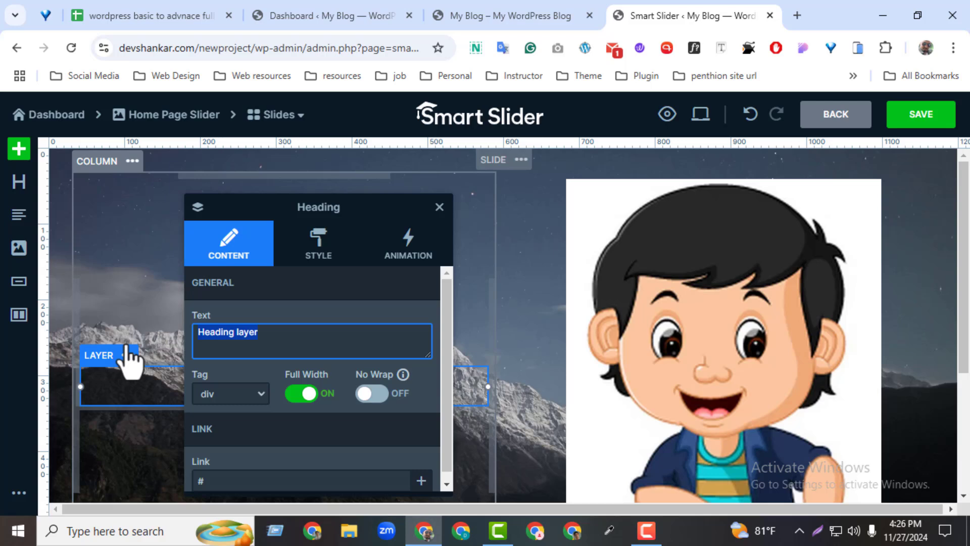
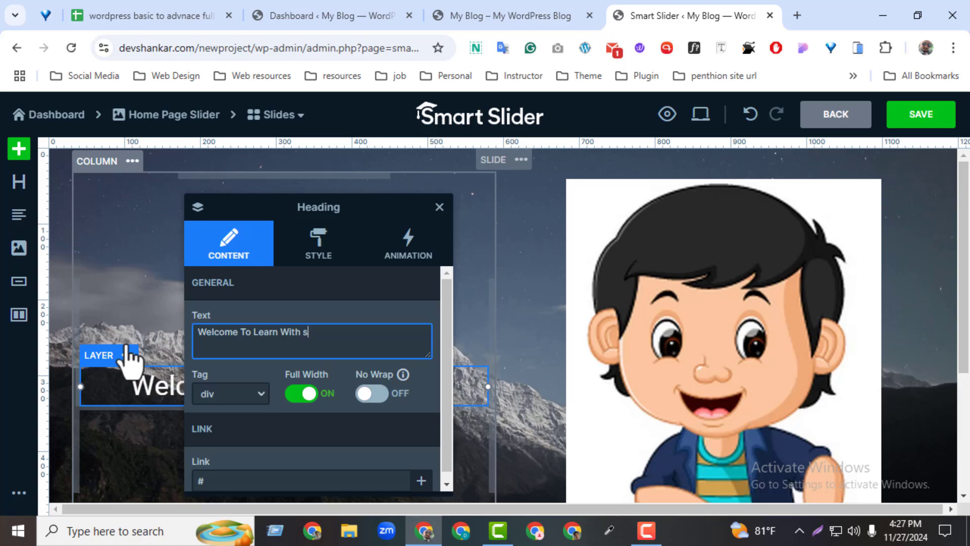
Complete the heading text after "Welcome To Learn With" with the channel owner's name and "youtube channel", keeping Full Width on
{"action": "type", "text": "aikat youtube channel"}
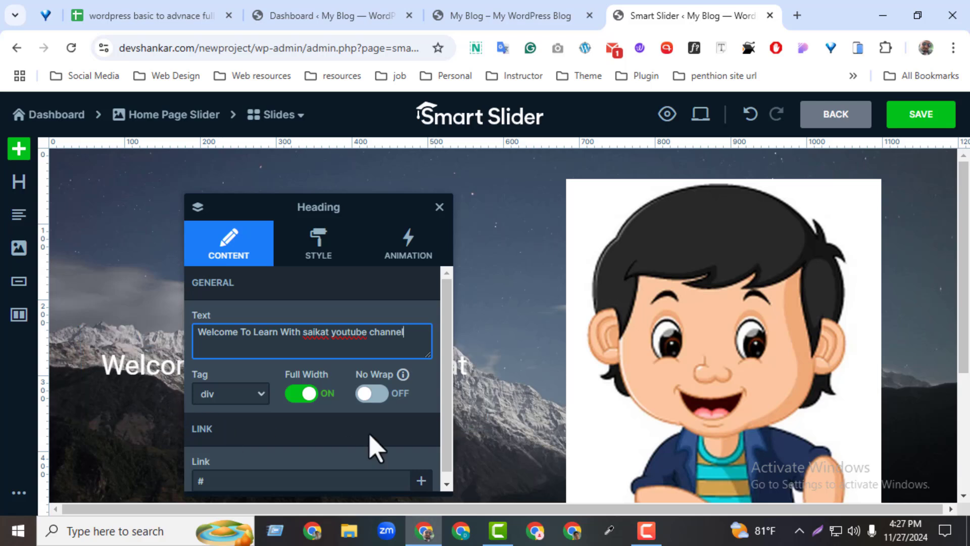
{"action": "left_click_drag", "start_coordinate": [373, 226], "coordinate": [746, 179]}
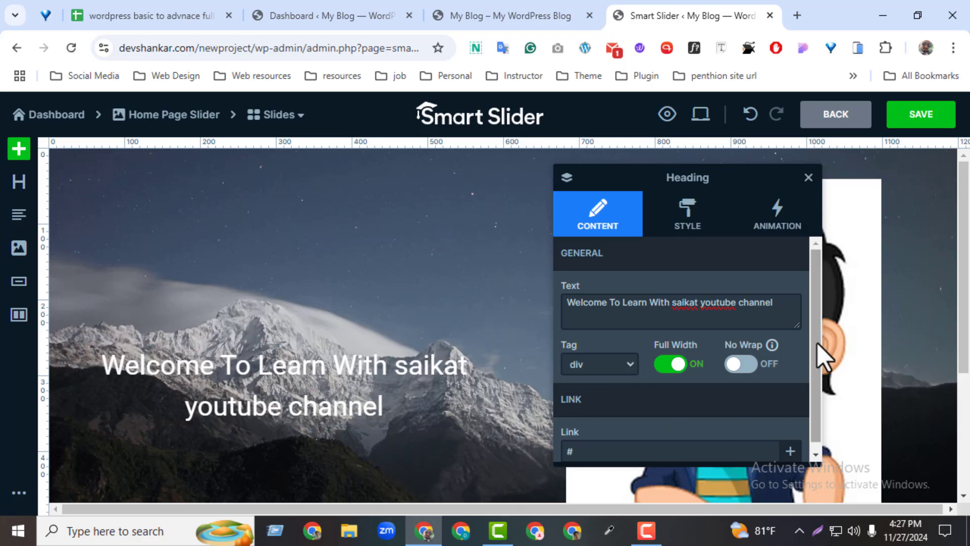
{"action": "scroll", "coordinate": [816, 326], "scroll_direction": "down", "scroll_amount": 1}
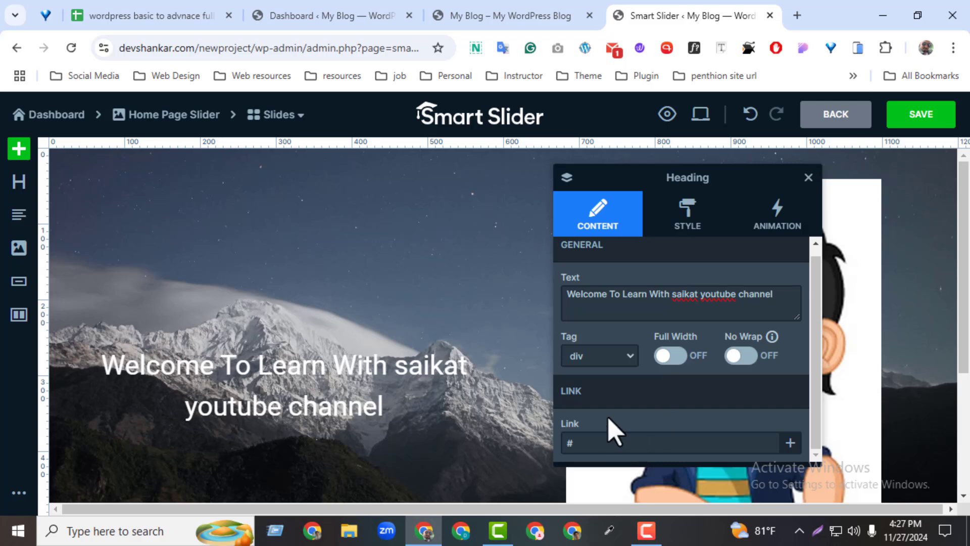
{"action": "left_click", "coordinate": [672, 355]}
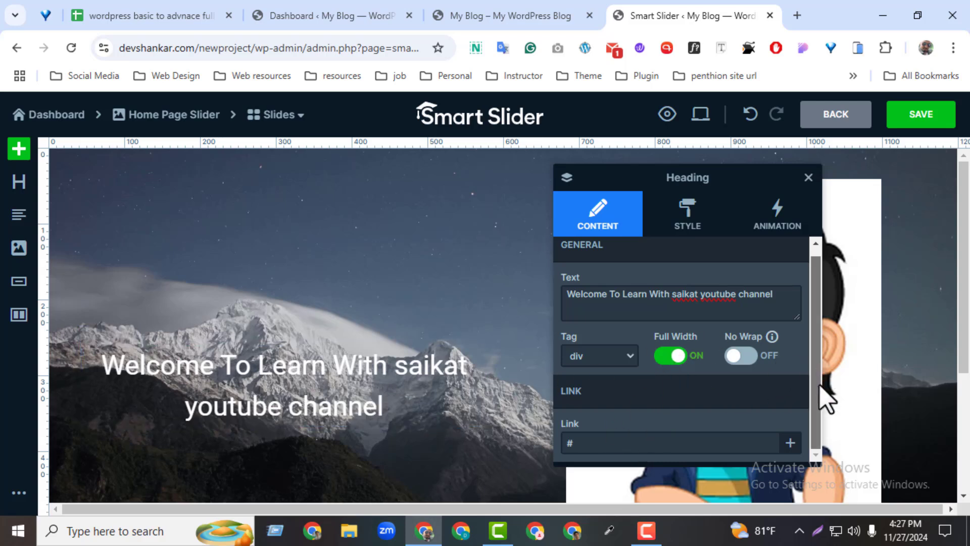
{"action": "left_click", "coordinate": [598, 444]}
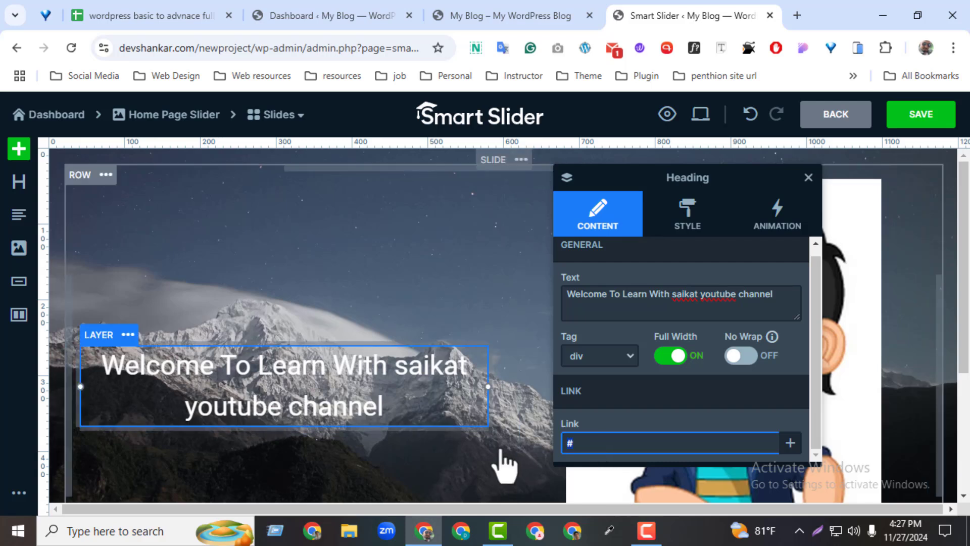
Set the heading's font family to Bevan and its text color to red FF0000FF
{"action": "left_click", "coordinate": [696, 222]}
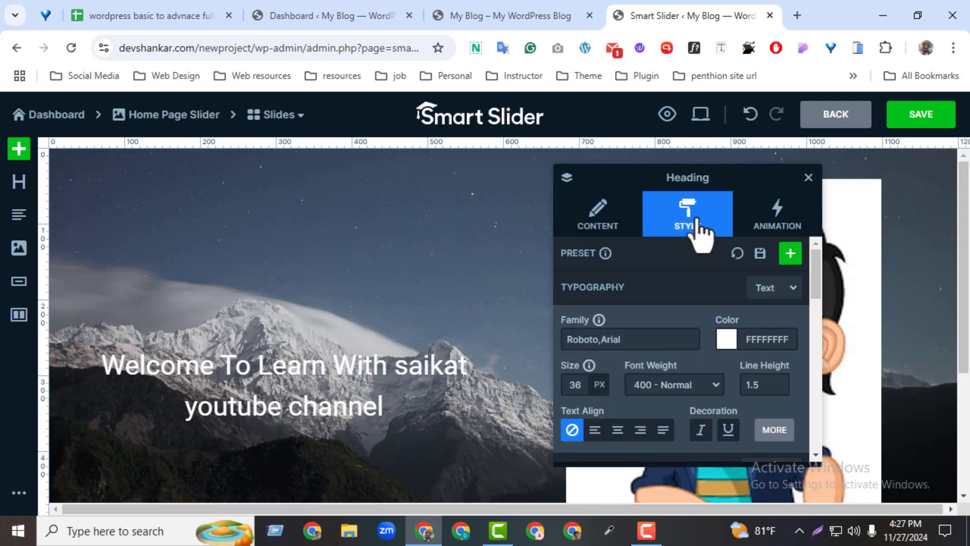
{"action": "left_click", "coordinate": [628, 339]}
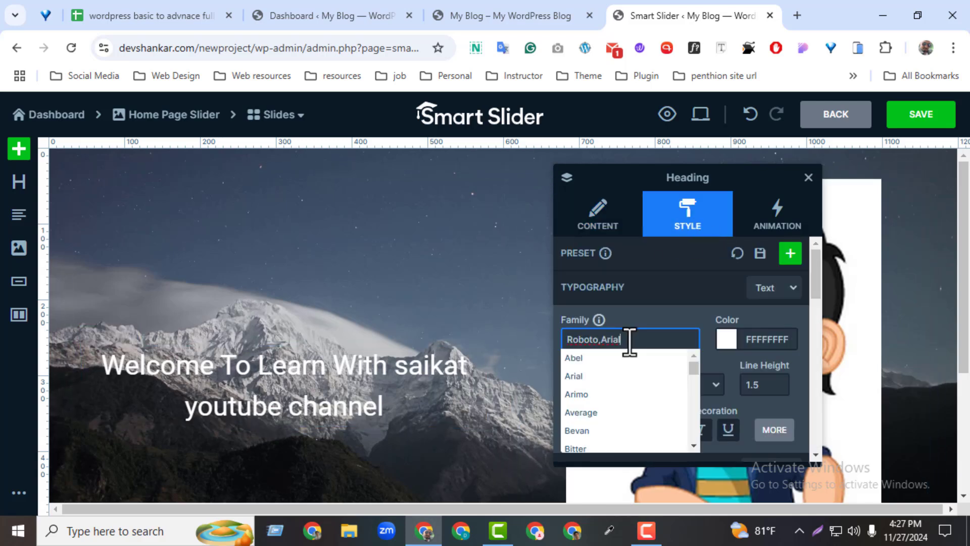
{"action": "left_click", "coordinate": [605, 439]}
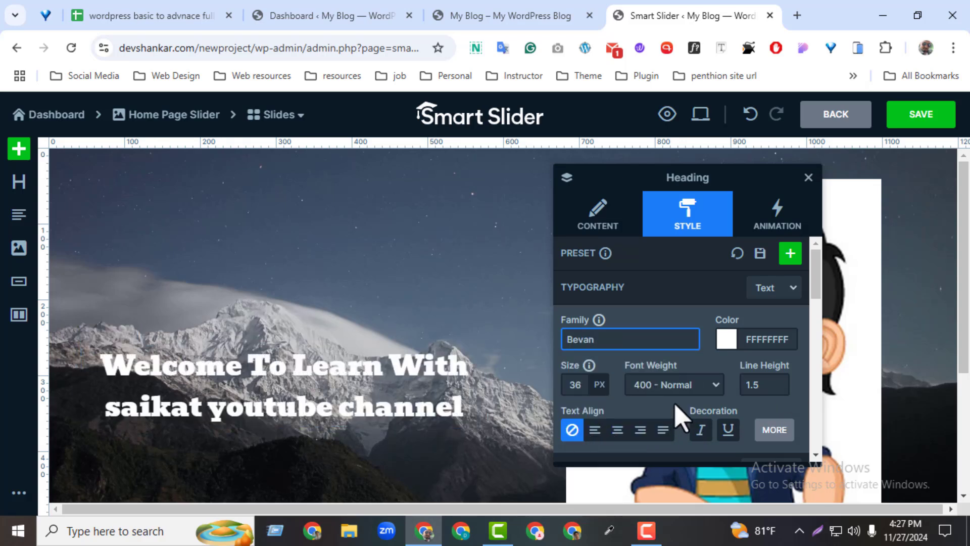
{"action": "left_click", "coordinate": [726, 339]}
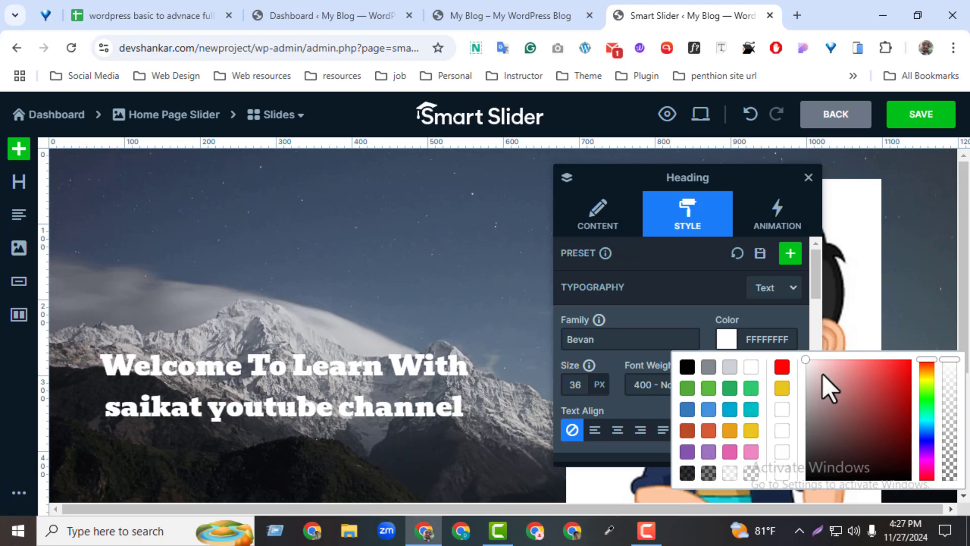
{"action": "left_click", "coordinate": [908, 360]}
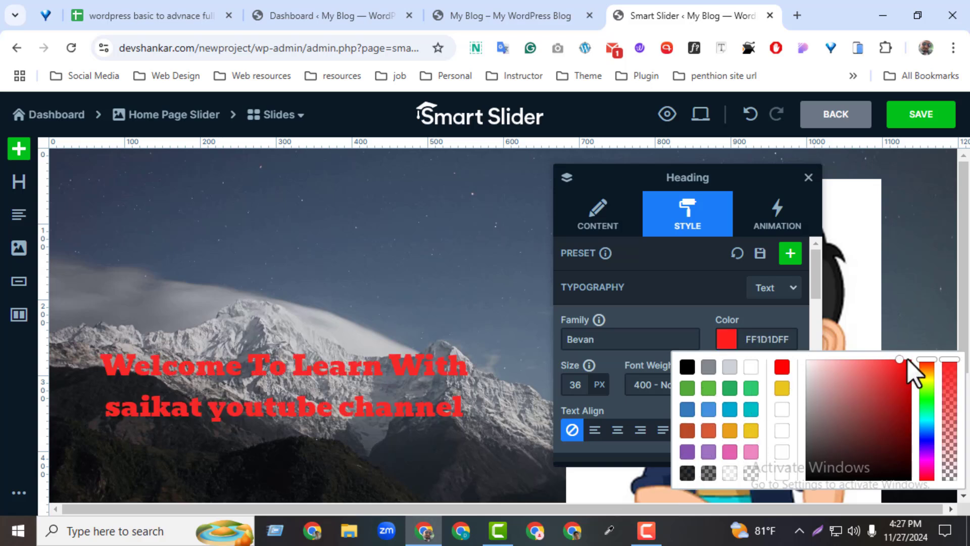
{"action": "left_click", "coordinate": [779, 366]}
Set the heading's font size to 41 px, its weight to 600 - Semi bold and its line height to 1.2
{"action": "mouse_move", "coordinate": [582, 389]}
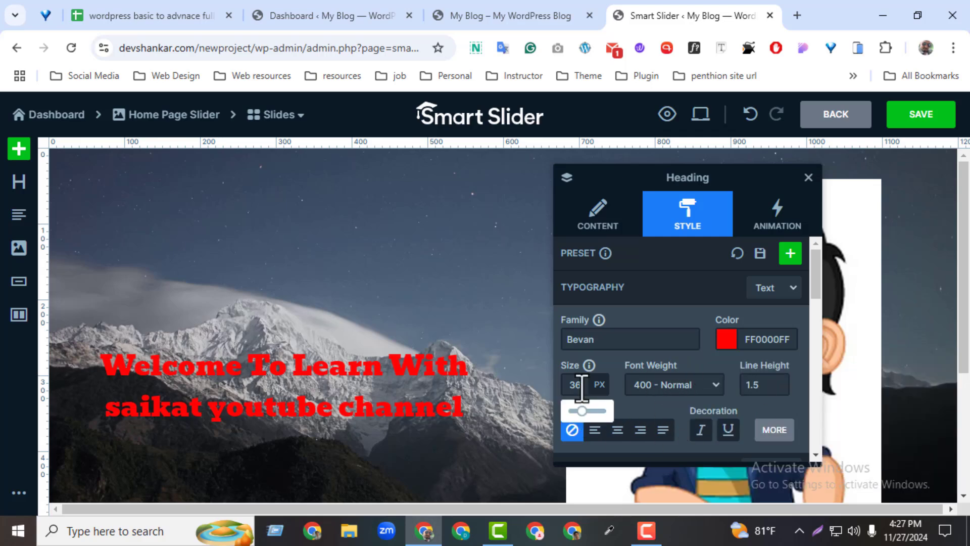
{"action": "left_click_drag", "start_coordinate": [580, 414], "coordinate": [584, 411]}
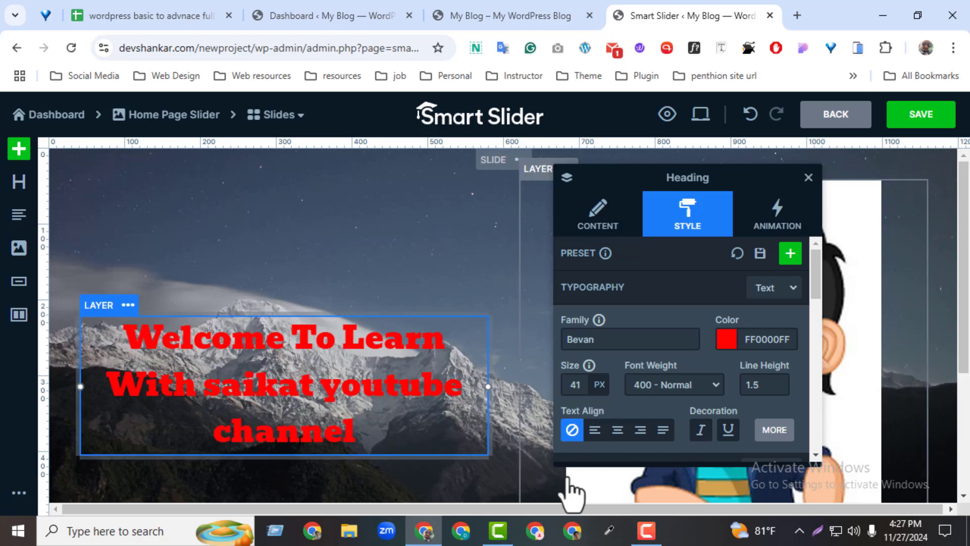
{"action": "left_click", "coordinate": [684, 390]}
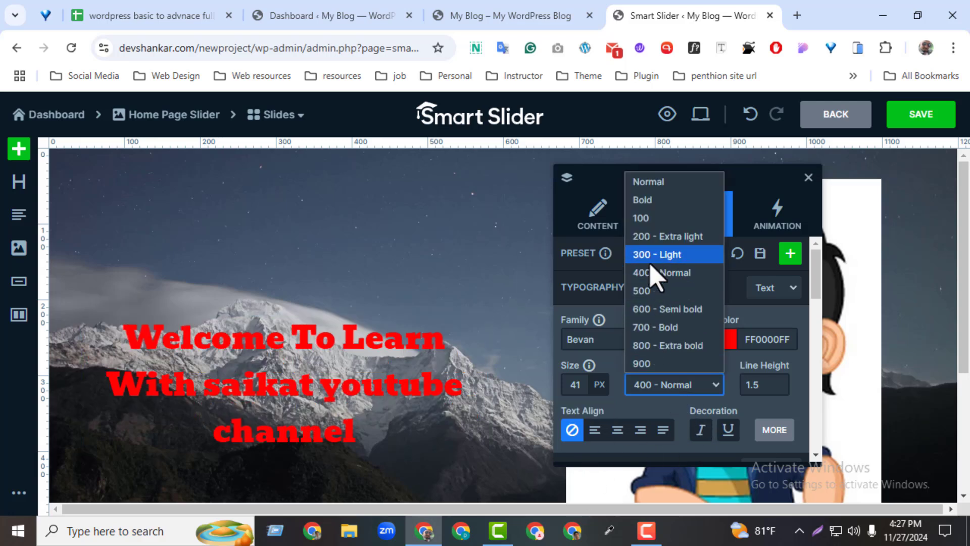
{"action": "left_click", "coordinate": [641, 312]}
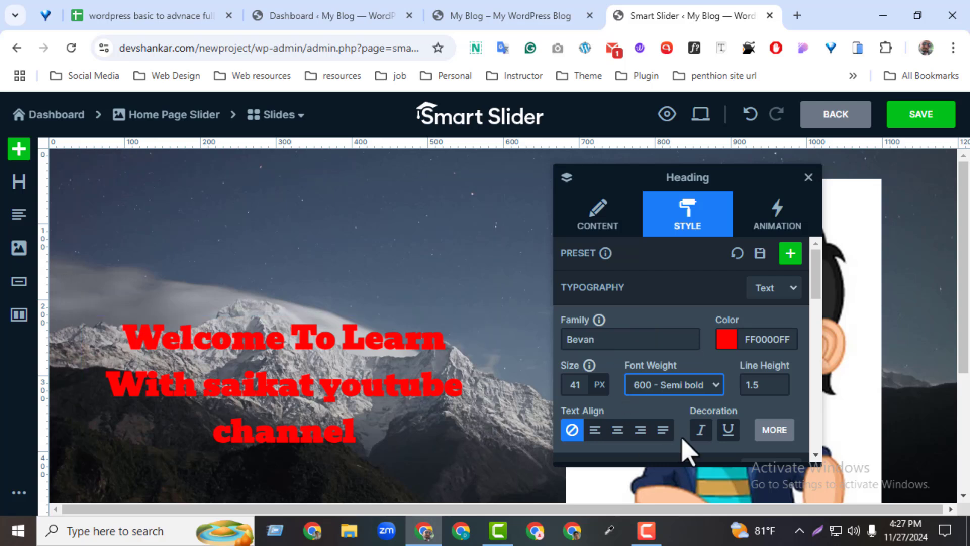
{"action": "left_click", "coordinate": [766, 386]}
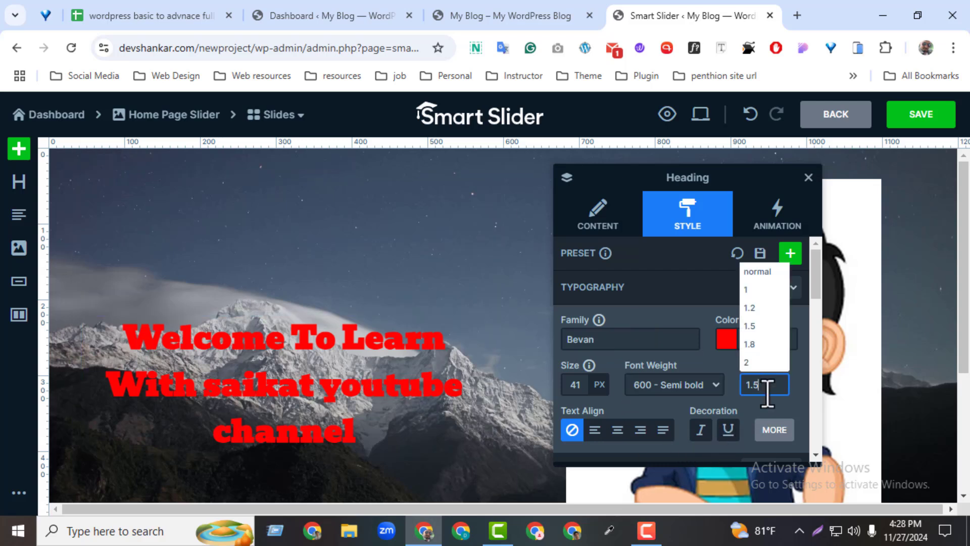
{"action": "left_click", "coordinate": [753, 308]}
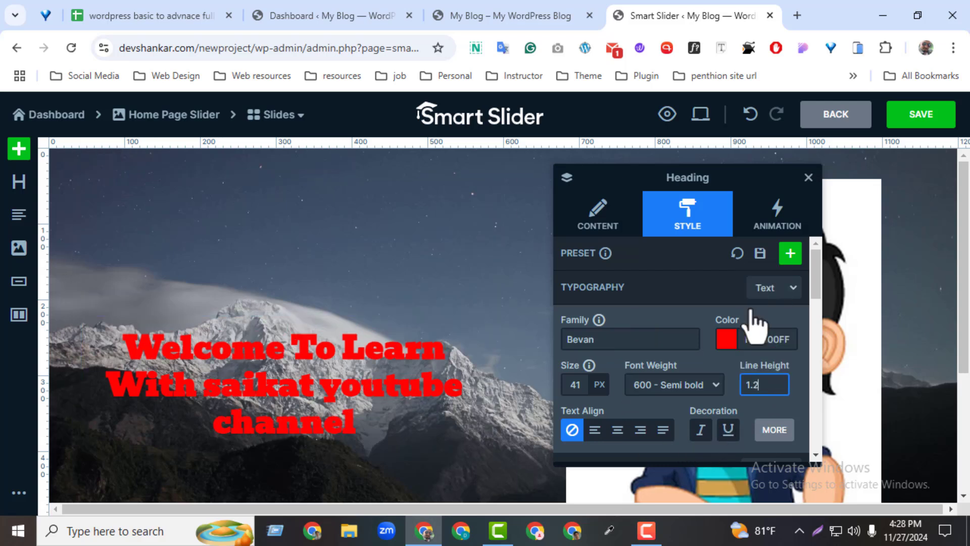
Left-align the heading text and make it italic without an underline
{"action": "left_click", "coordinate": [595, 432]}
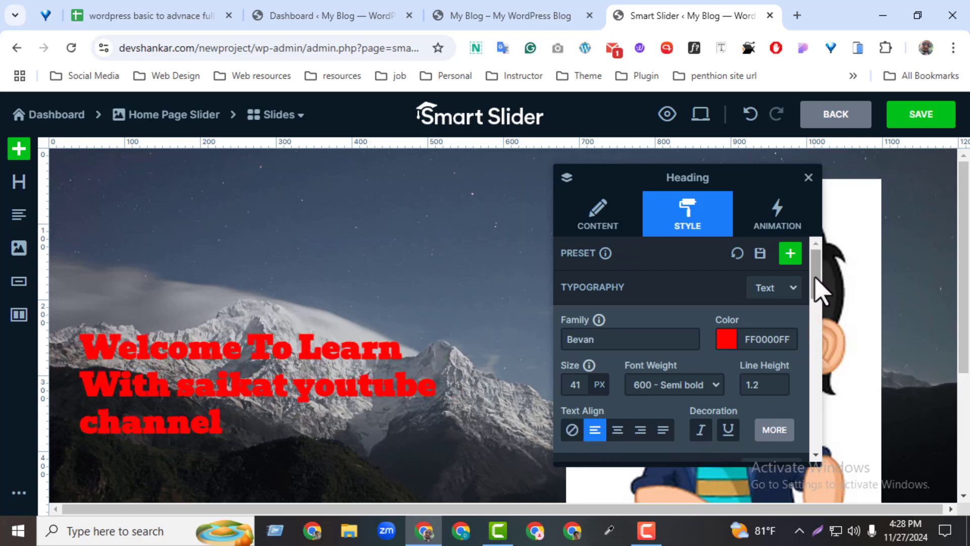
{"action": "left_click_drag", "start_coordinate": [817, 284], "coordinate": [816, 318]}
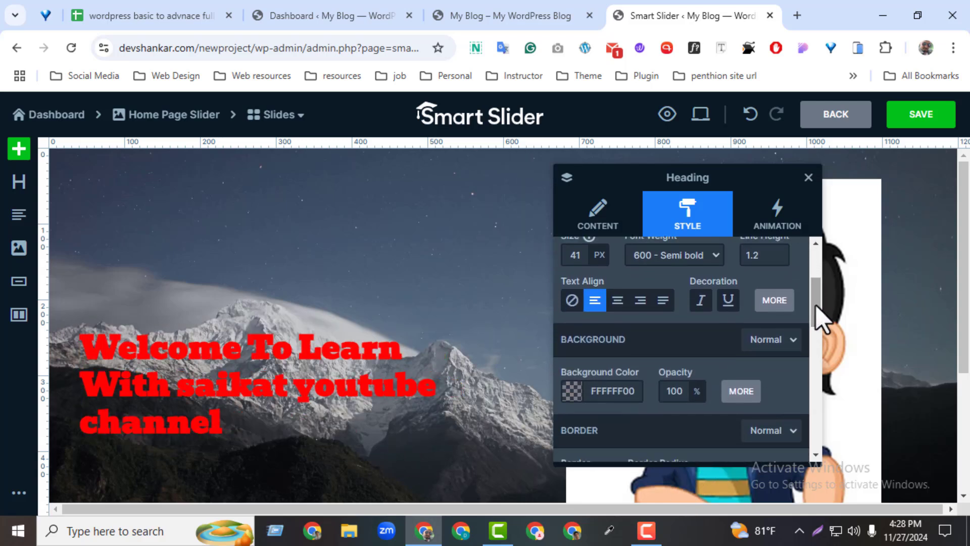
{"action": "left_click", "coordinate": [700, 303]}
{"action": "left_click", "coordinate": [728, 301]}
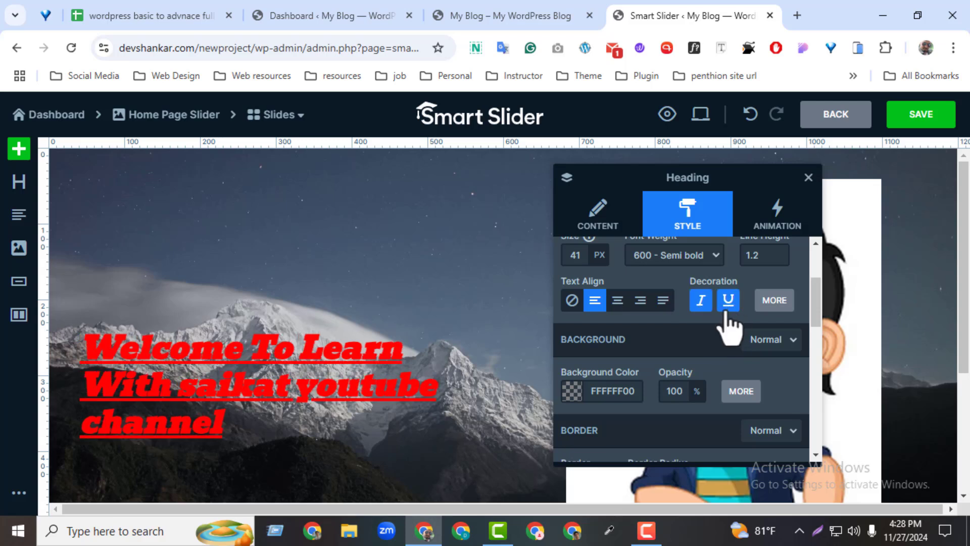
{"action": "left_click", "coordinate": [732, 304]}
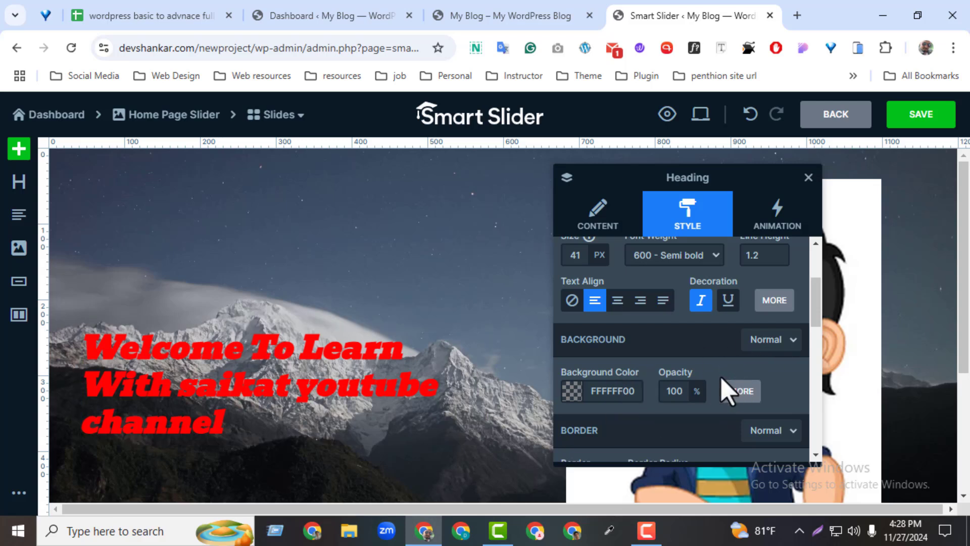
Try yellow ECC31FFF and semi-transparent white FFFFFF80 as the heading's background color, and clear it back to transparent
{"action": "left_click", "coordinate": [571, 392]}
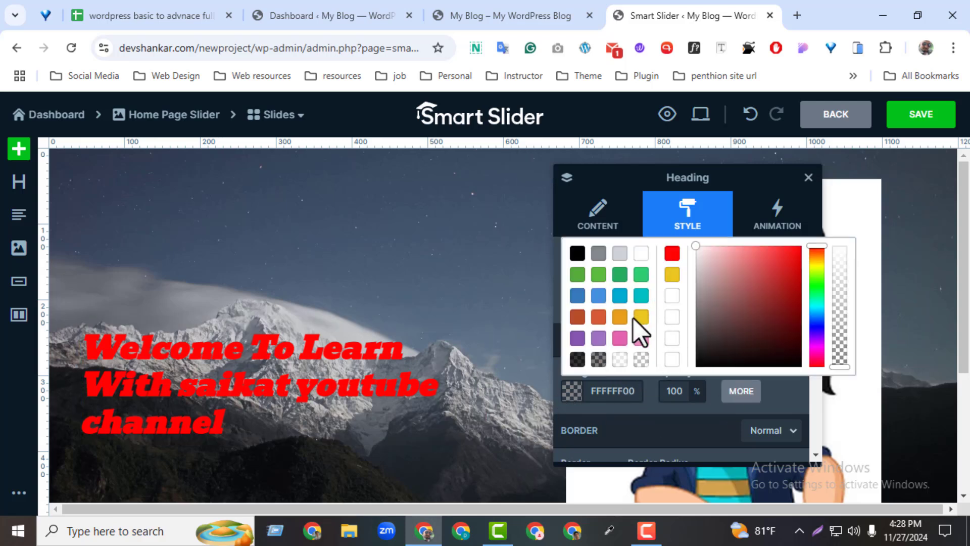
{"action": "left_click", "coordinate": [638, 317]}
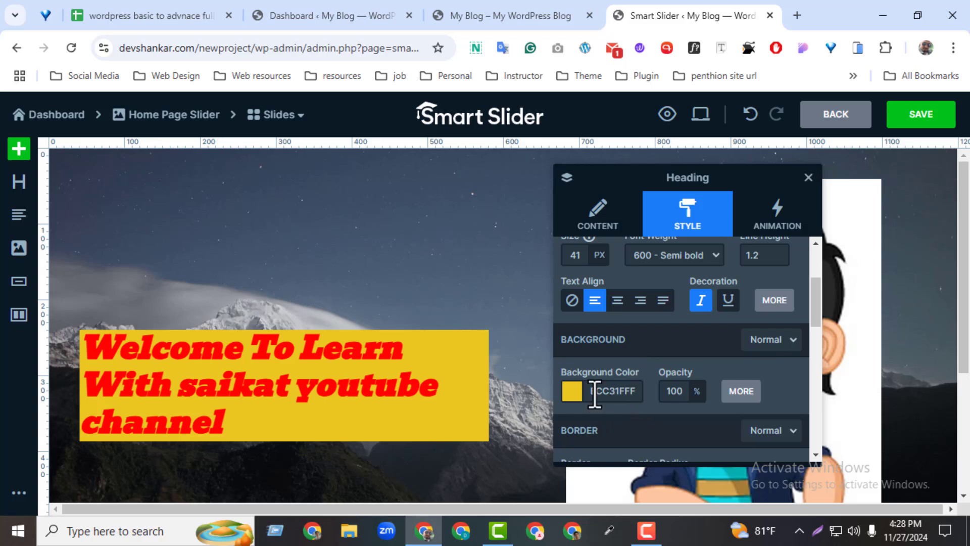
{"action": "left_click", "coordinate": [571, 393]}
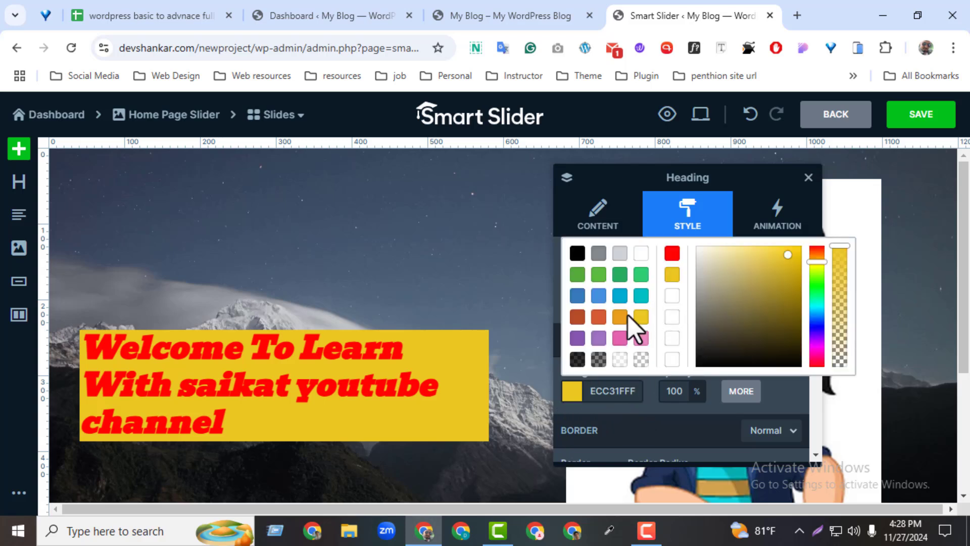
{"action": "left_click", "coordinate": [640, 360]}
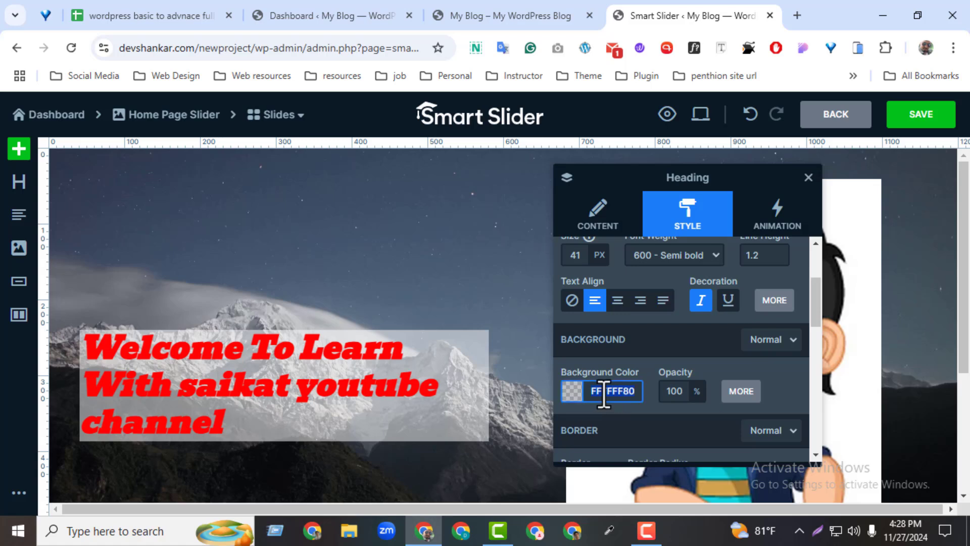
{"action": "left_click", "coordinate": [605, 417]}
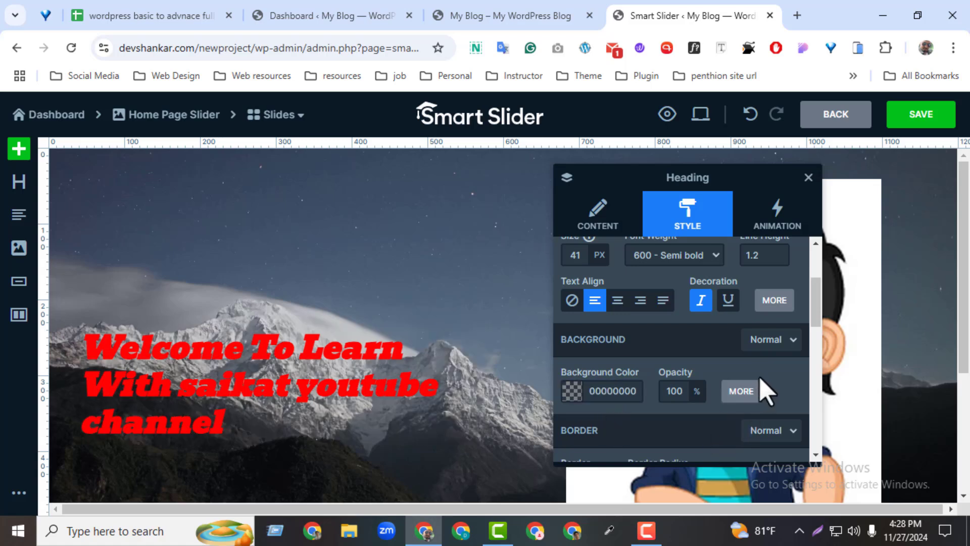
Change the heading's position to Absolute and move it up in its column to about 59 px left and -138 px top
{"action": "scroll", "coordinate": [814, 316], "scroll_direction": "down", "scroll_amount": 2}
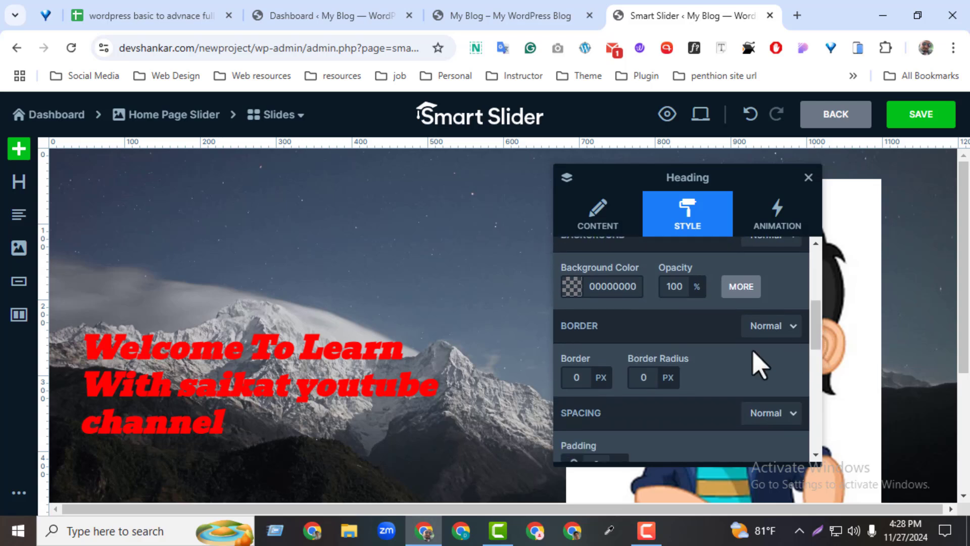
{"action": "left_click_drag", "start_coordinate": [816, 337], "coordinate": [773, 405]}
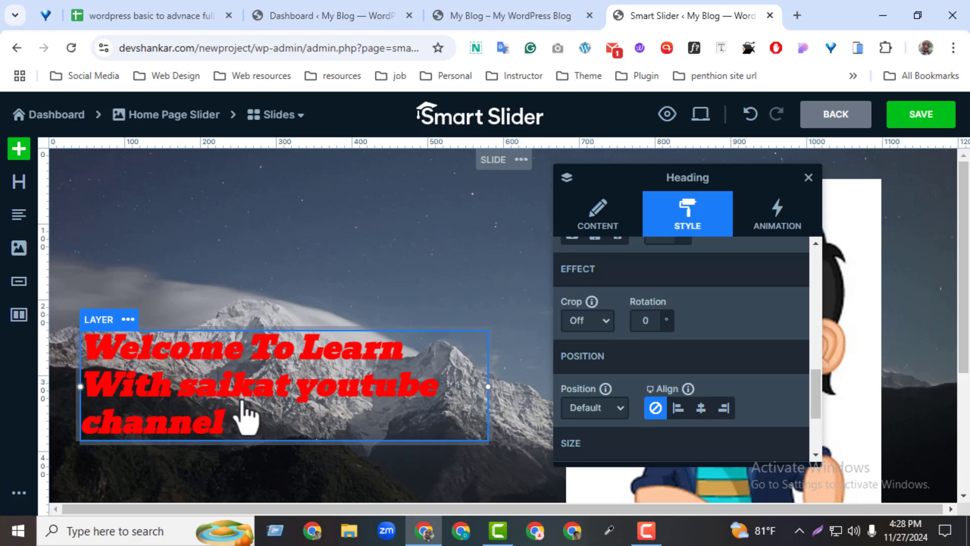
{"action": "left_click_drag", "start_coordinate": [275, 372], "coordinate": [288, 203]}
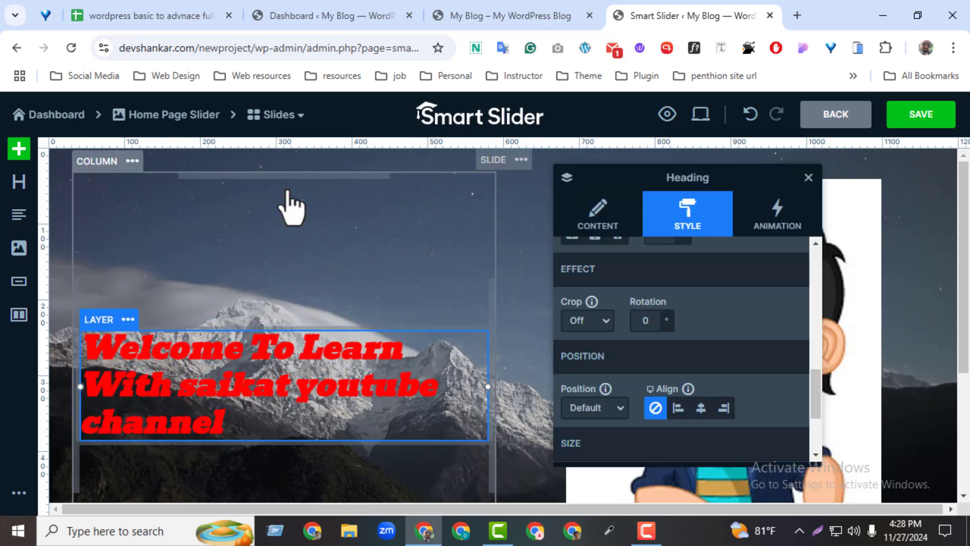
{"action": "left_click_drag", "start_coordinate": [238, 368], "coordinate": [292, 303]}
{"action": "left_click", "coordinate": [619, 419]}
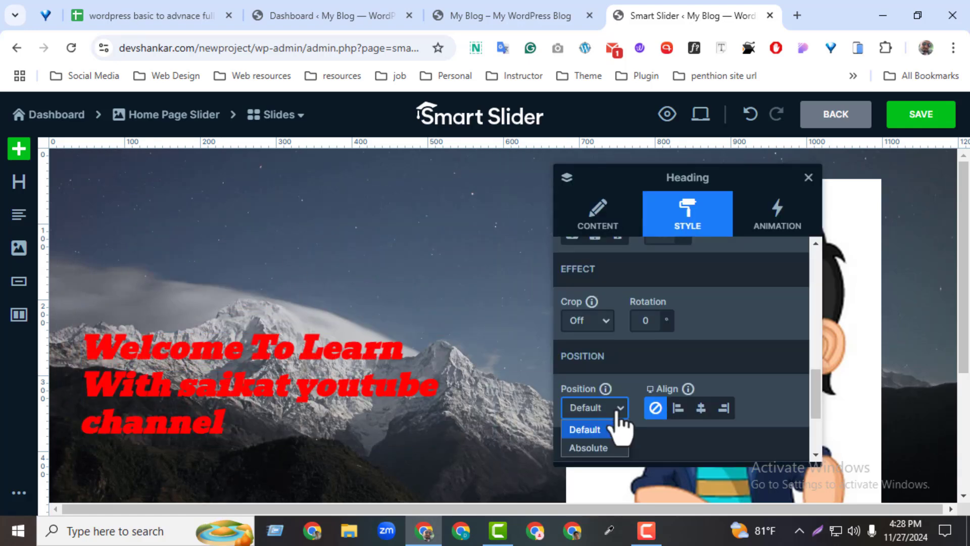
{"action": "left_click", "coordinate": [589, 449]}
{"action": "left_click_drag", "start_coordinate": [263, 402], "coordinate": [224, 291]}
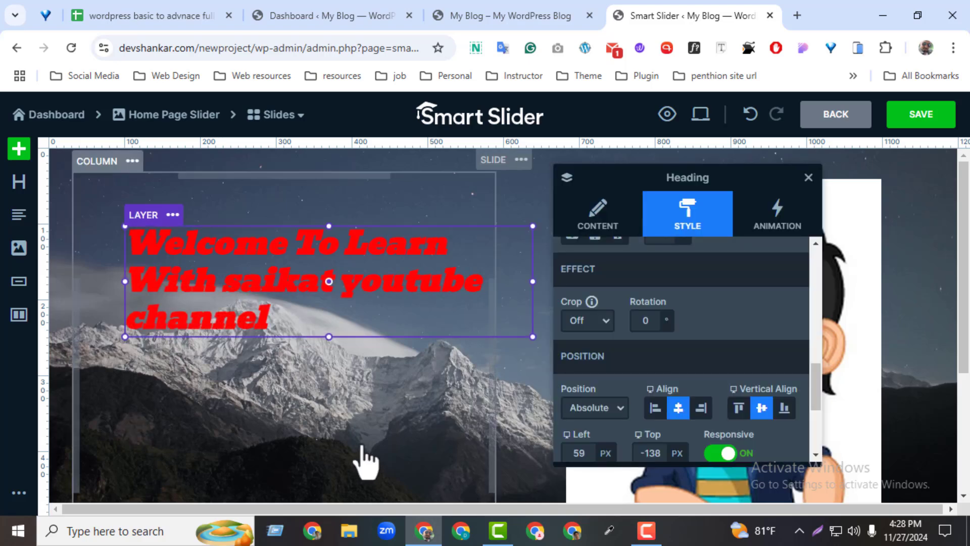
Reposition the heading on the slide at about 60 px left and -122 px top
{"action": "scroll", "coordinate": [818, 388], "scroll_direction": "down", "scroll_amount": 4}
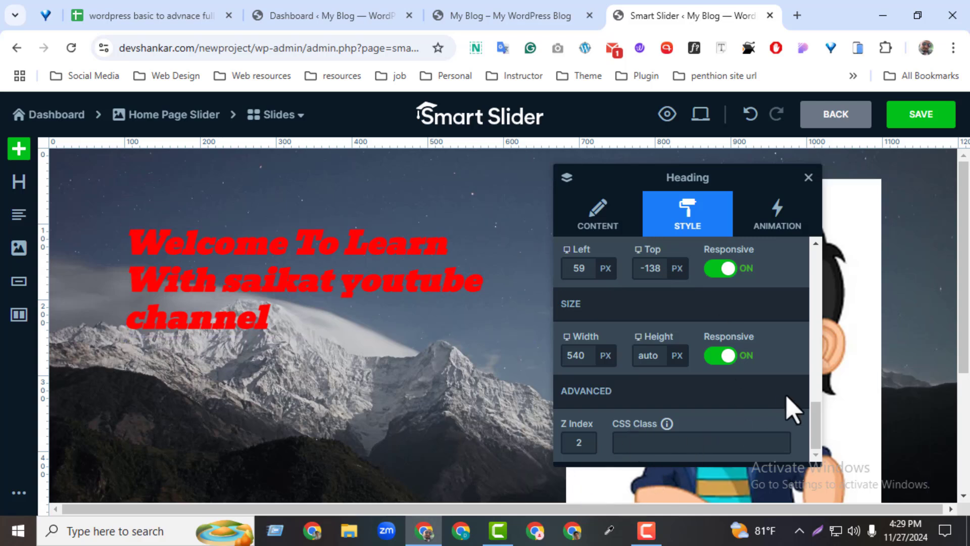
{"action": "scroll", "coordinate": [810, 412], "scroll_direction": "up", "scroll_amount": 3}
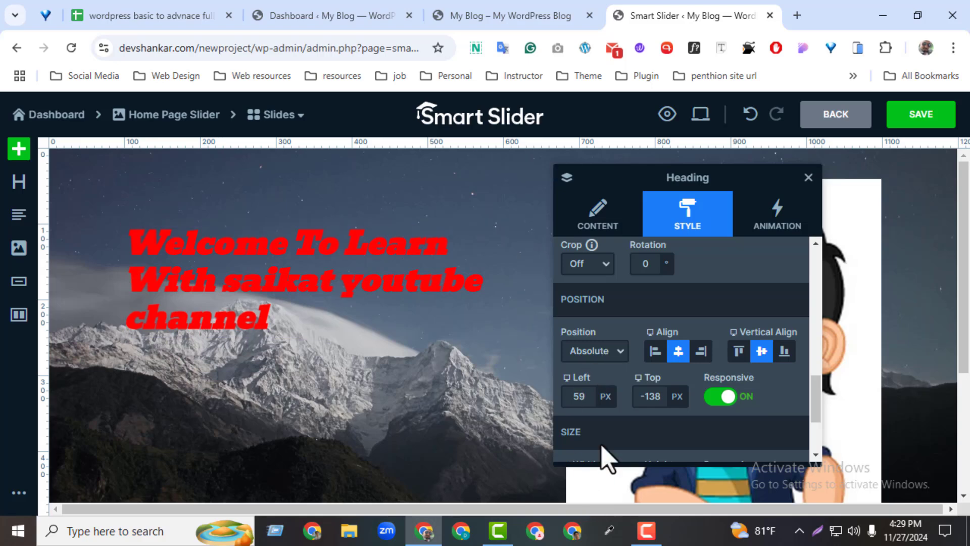
{"action": "scroll", "coordinate": [812, 399], "scroll_direction": "down", "scroll_amount": 1}
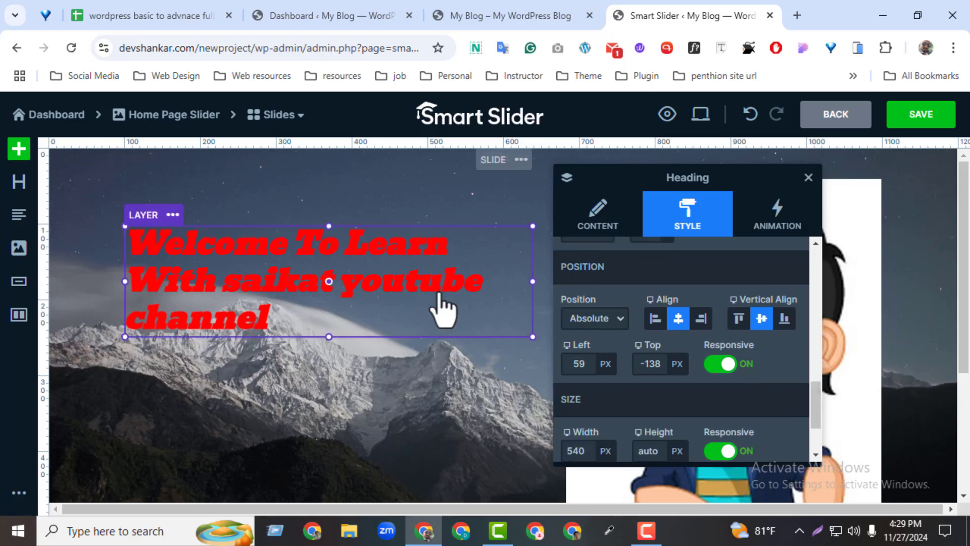
{"action": "left_click_drag", "start_coordinate": [385, 277], "coordinate": [372, 329]}
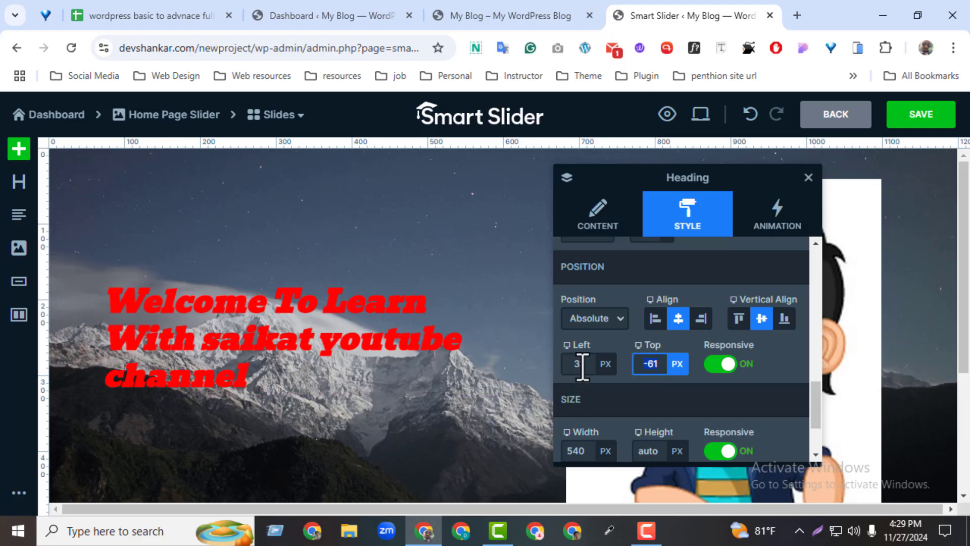
{"action": "left_click_drag", "start_coordinate": [324, 347], "coordinate": [348, 300]}
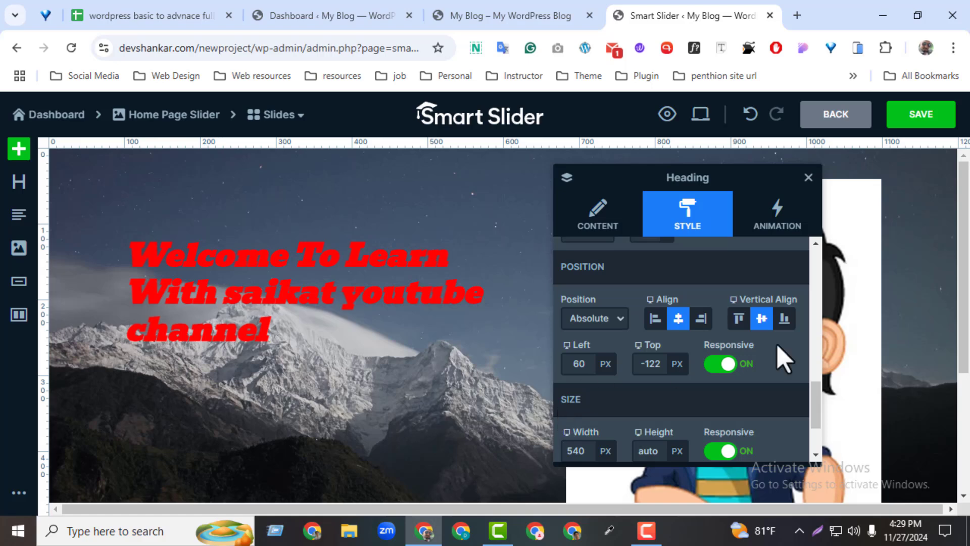
Add a text layer to the slide and delete its placeholder text
{"action": "left_click", "coordinate": [808, 177]}
{"action": "left_click", "coordinate": [17, 221]}
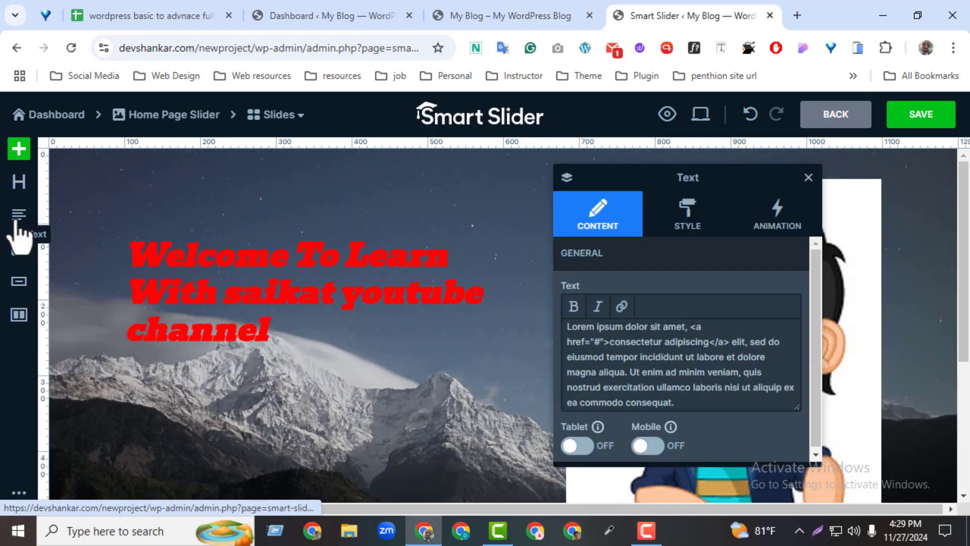
{"action": "left_click_drag", "start_coordinate": [706, 373], "coordinate": [687, 374]}
{"action": "triple_click", "coordinate": [687, 373]}
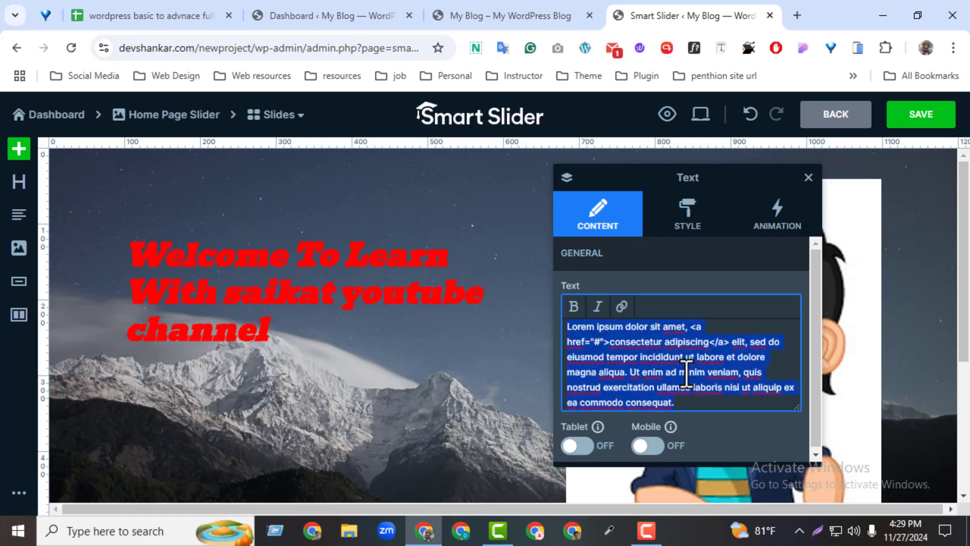
{"action": "left_click", "coordinate": [711, 355]}
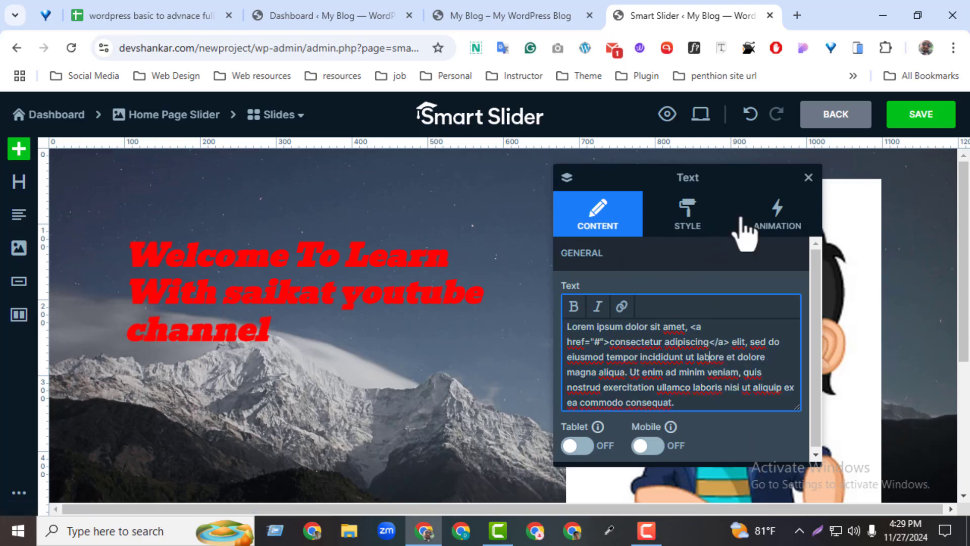
{"action": "mouse_move", "coordinate": [748, 177]}
{"action": "left_mouse_down"}
{"action": "mouse_move", "coordinate": [413, 195]}
{"action": "mouse_move", "coordinate": [723, 223]}
{"action": "mouse_move", "coordinate": [752, 185]}
{"action": "left_mouse_up"}
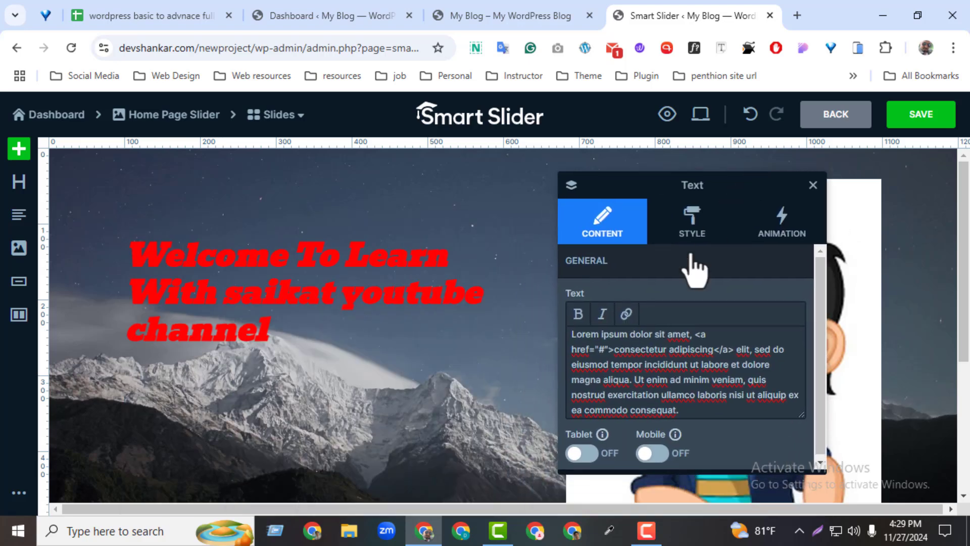
{"action": "triple_click", "coordinate": [674, 357]}
{"action": "key", "text": "BackSpace"}
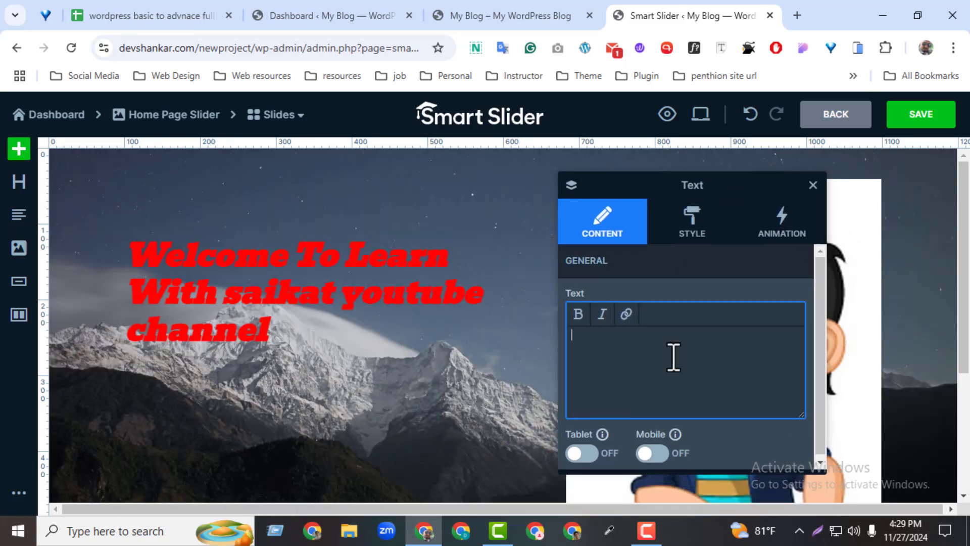
{"action": "left_click", "coordinate": [813, 185]}
Try to add another text layer from the heading's column with the text "lore"
{"action": "left_click", "coordinate": [323, 344]}
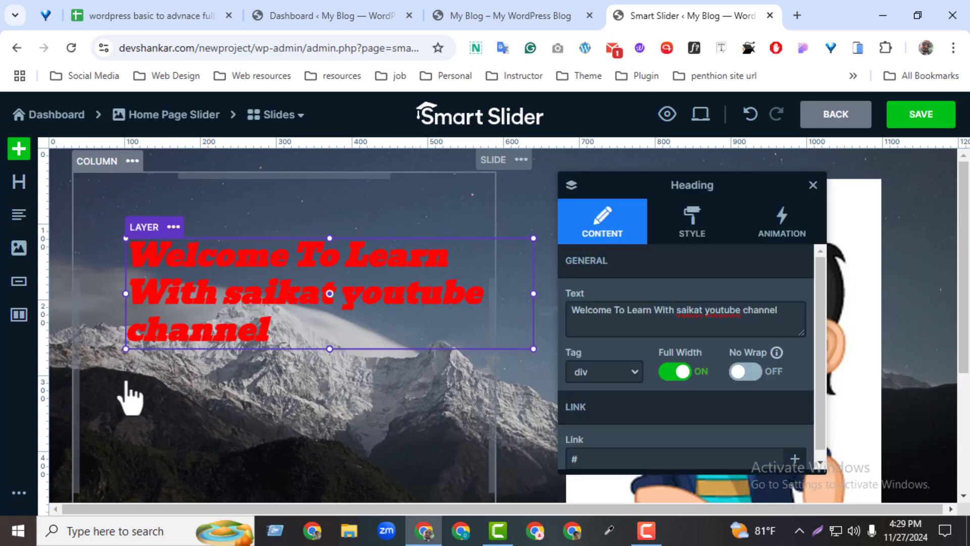
{"action": "left_click", "coordinate": [20, 217]}
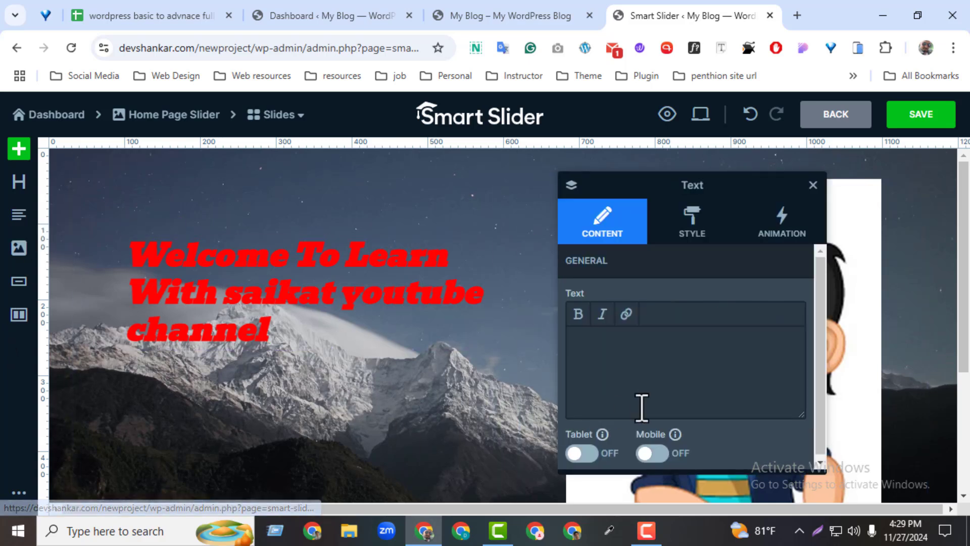
{"action": "left_click", "coordinate": [654, 368]}
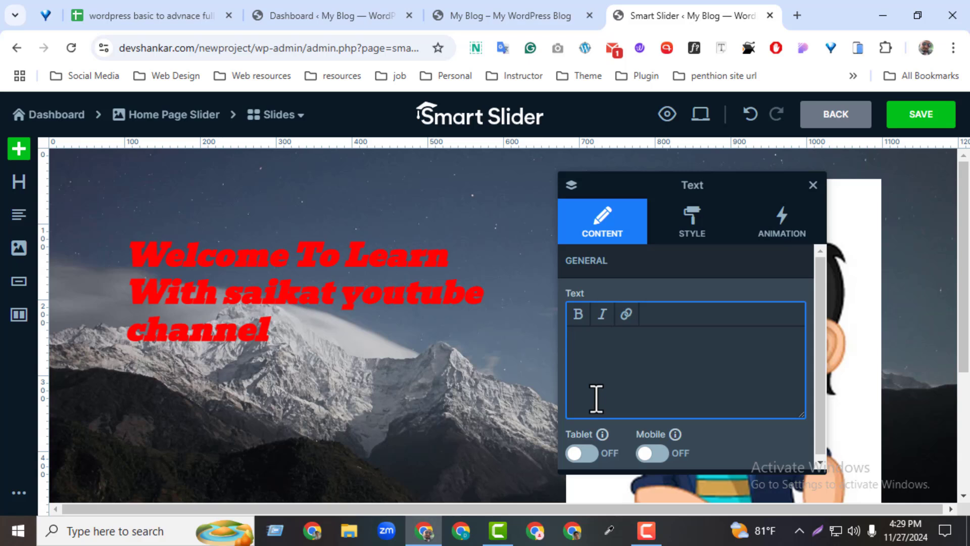
{"action": "type", "text": "lore"}
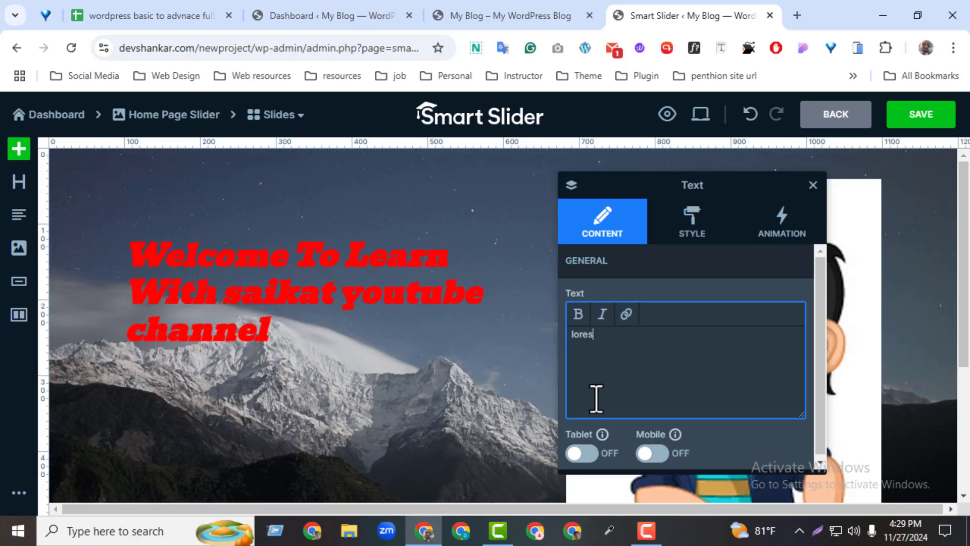
{"action": "left_click", "coordinate": [813, 186]}
Place a text layer beneath the heading and fill it with the "SINCE 1993" company introduction copied from the My Blog home page
{"action": "left_click", "coordinate": [330, 337]}
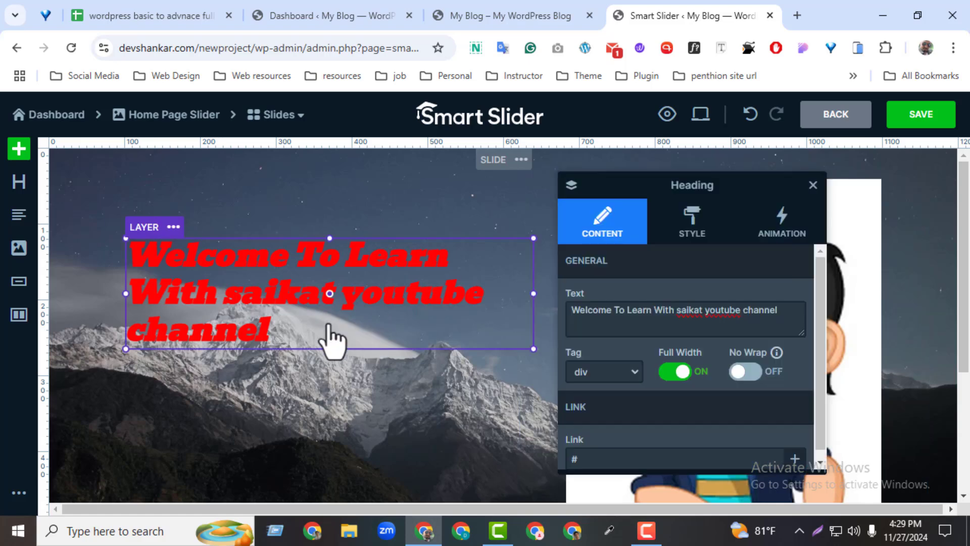
{"action": "left_click_drag", "start_coordinate": [12, 223], "coordinate": [191, 364]}
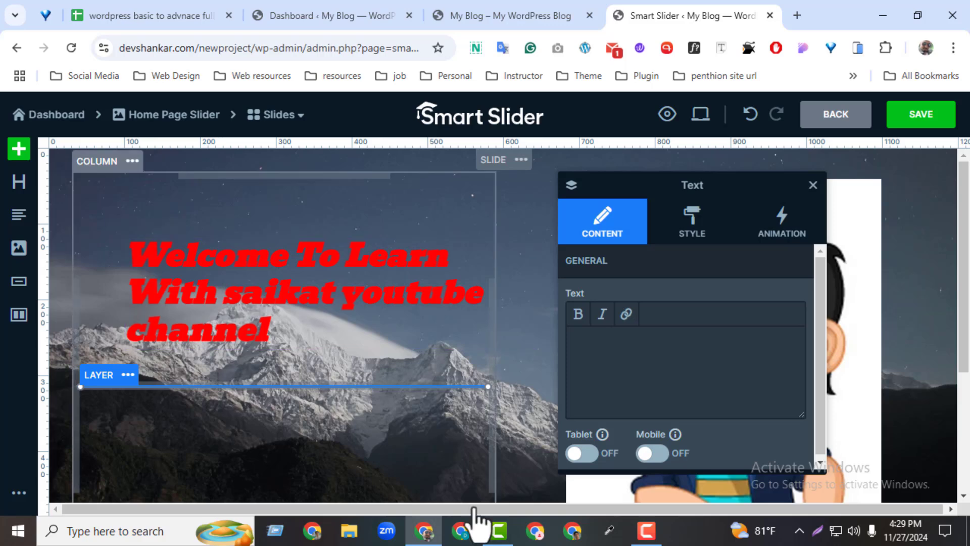
{"action": "left_click", "coordinate": [689, 357]}
{"action": "left_click", "coordinate": [498, 16]}
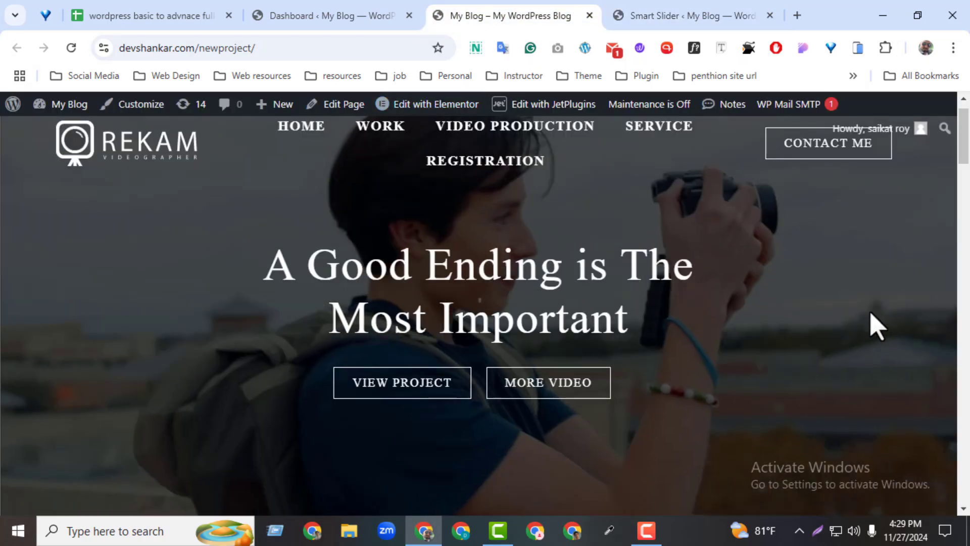
{"action": "left_click_drag", "start_coordinate": [964, 141], "coordinate": [965, 233]}
{"action": "scroll", "coordinate": [626, 228], "scroll_direction": "up", "scroll_amount": 2}
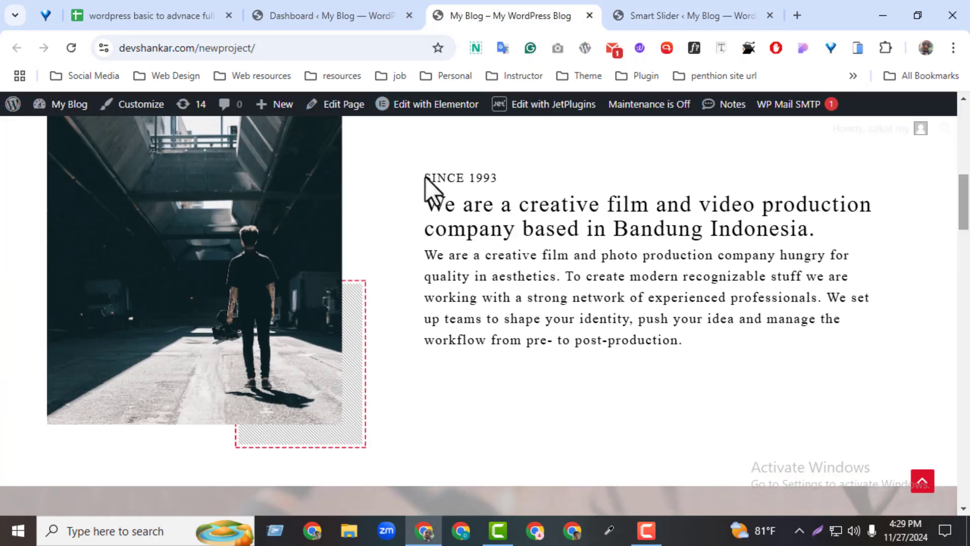
{"action": "left_click_drag", "start_coordinate": [425, 177], "coordinate": [766, 365]}
{"action": "key", "text": "ctrl+c"}
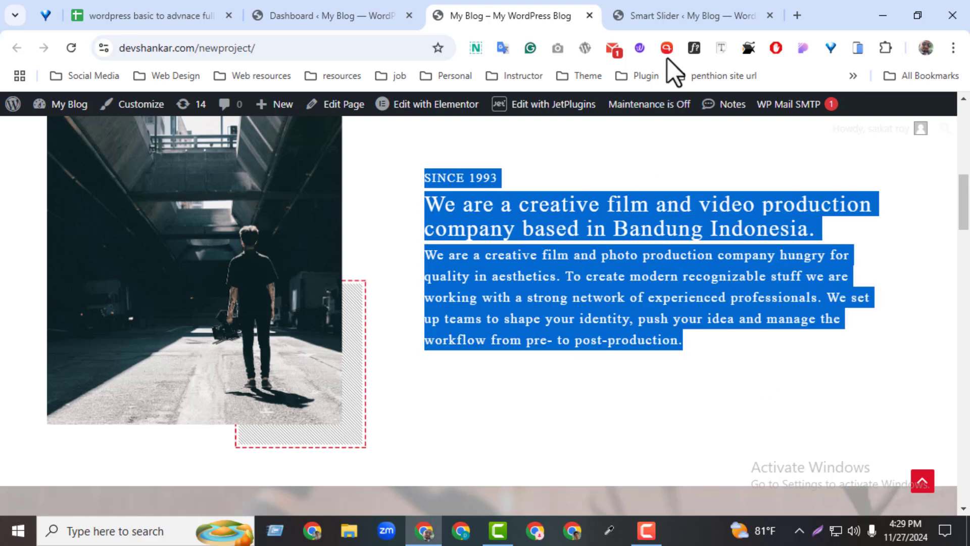
{"action": "left_click", "coordinate": [687, 15]}
{"action": "key", "text": "ctrl+v"}
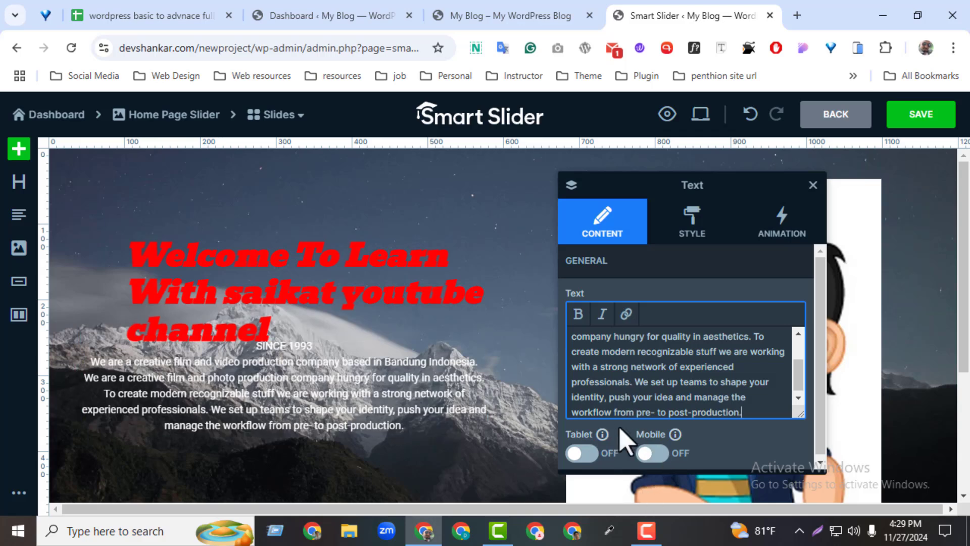
Color the introduction text red FF0000FF and set its layer position to Absolute
{"action": "left_click", "coordinate": [689, 222]}
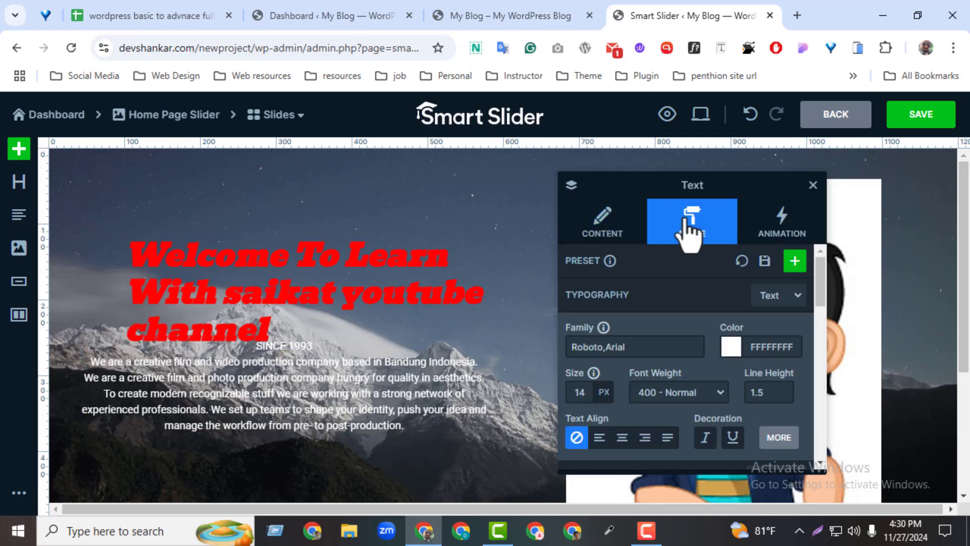
{"action": "left_click", "coordinate": [731, 347]}
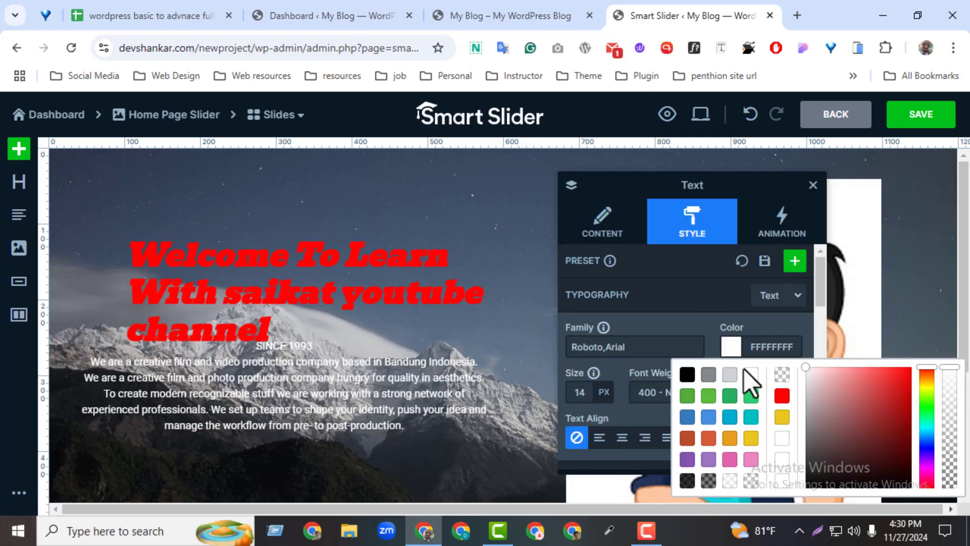
{"action": "left_click", "coordinate": [781, 396]}
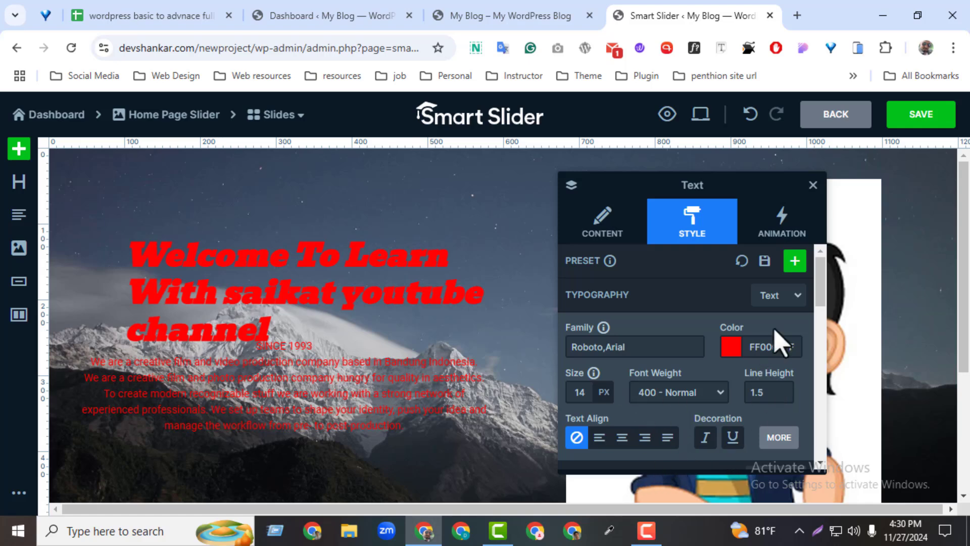
{"action": "left_click_drag", "start_coordinate": [819, 301], "coordinate": [818, 431]}
{"action": "left_click", "coordinate": [581, 372]}
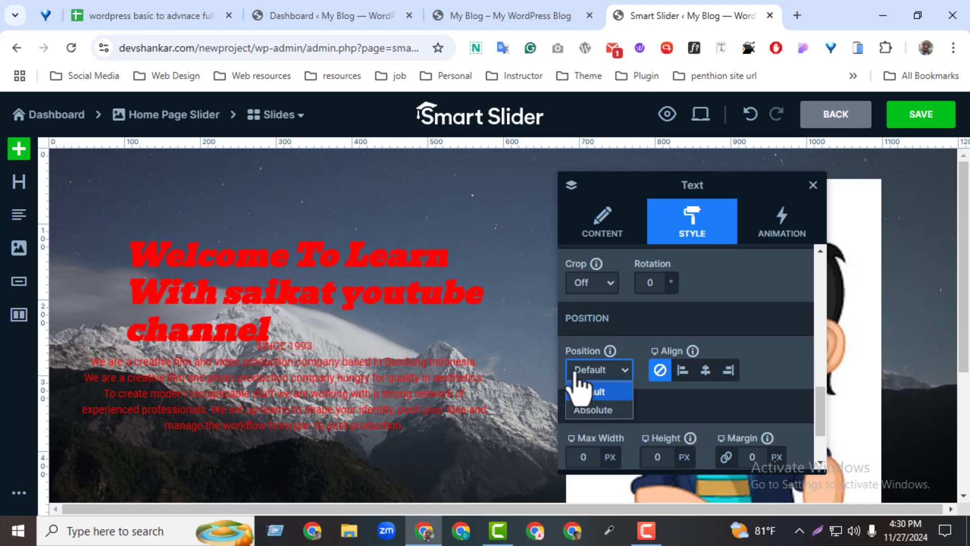
{"action": "left_click", "coordinate": [596, 411]}
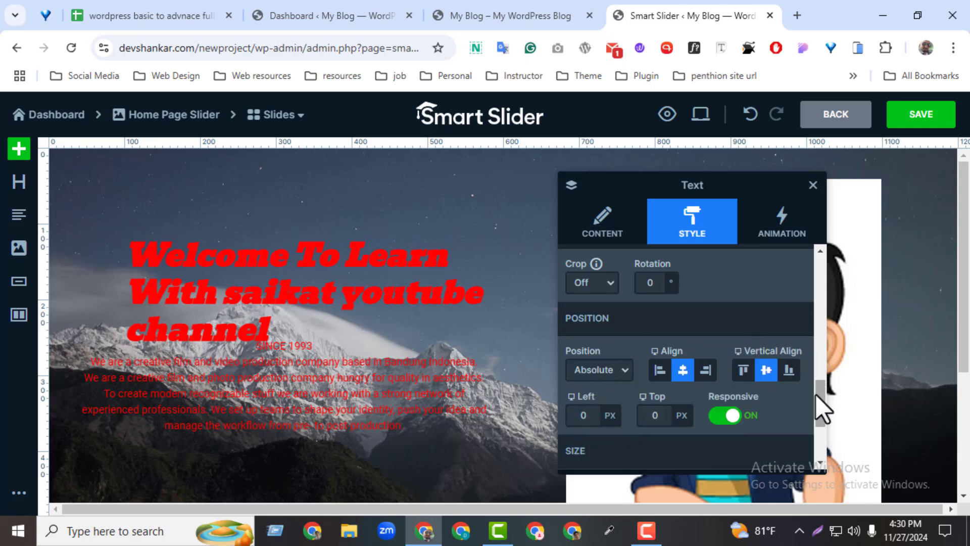
Left-align the introduction text and move its layer just below the heading, lined up with the heading's left edge
{"action": "left_click_drag", "start_coordinate": [817, 395], "coordinate": [812, 293]}
{"action": "mouse_move", "coordinate": [614, 397]}
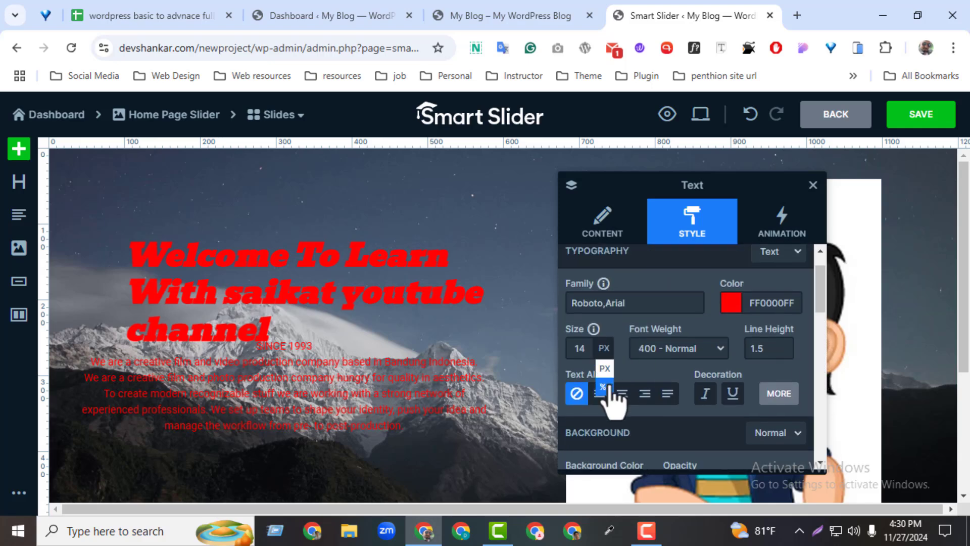
{"action": "left_click", "coordinate": [372, 418]}
{"action": "left_click_drag", "start_coordinate": [310, 385], "coordinate": [356, 403]}
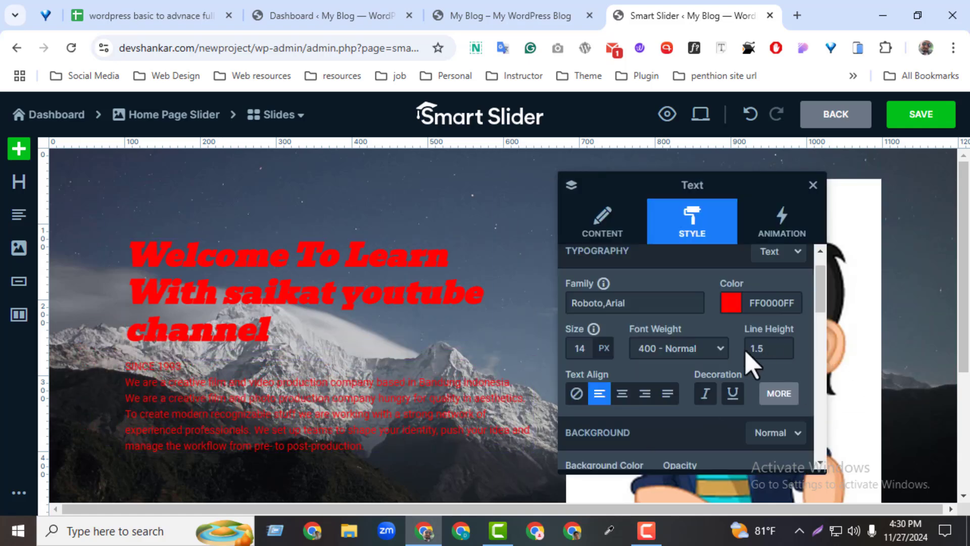
Set the introduction text's font weight to 600 - Semi bold and finish editing the layer
{"action": "left_click", "coordinate": [713, 348]}
{"action": "left_click", "coordinate": [670, 277]}
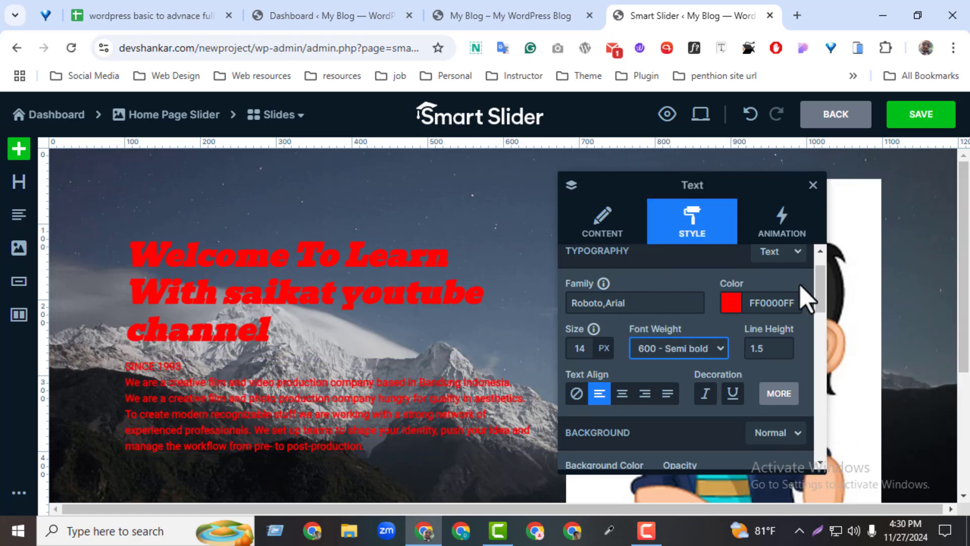
{"action": "left_click", "coordinate": [808, 190]}
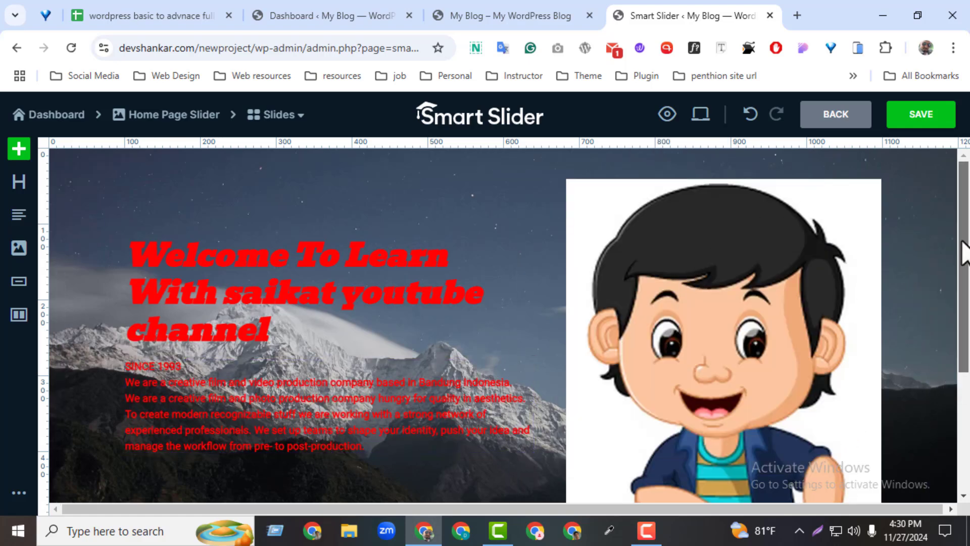
Add a button layer to the heading's column and label it "Read More"
{"action": "left_click_drag", "start_coordinate": [966, 242], "coordinate": [966, 269]}
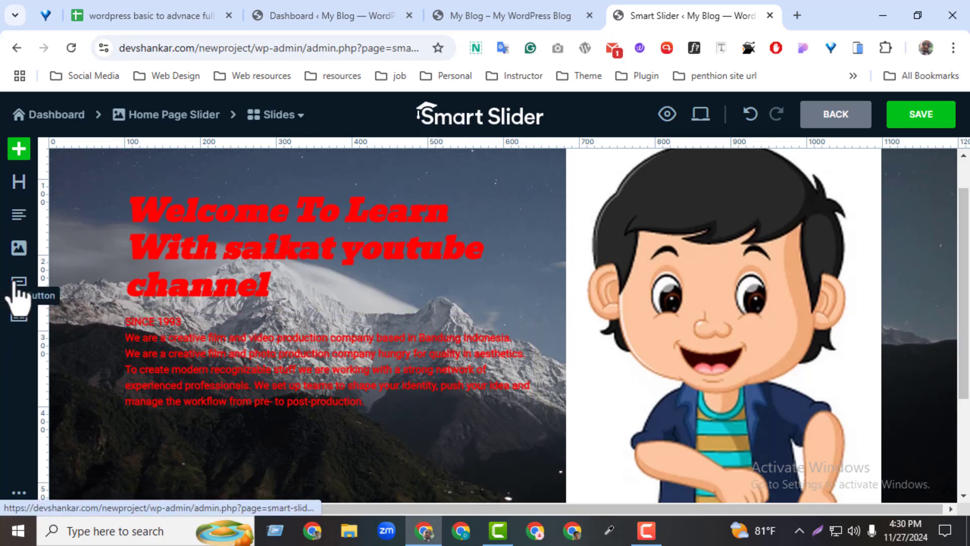
{"action": "left_click", "coordinate": [19, 290]}
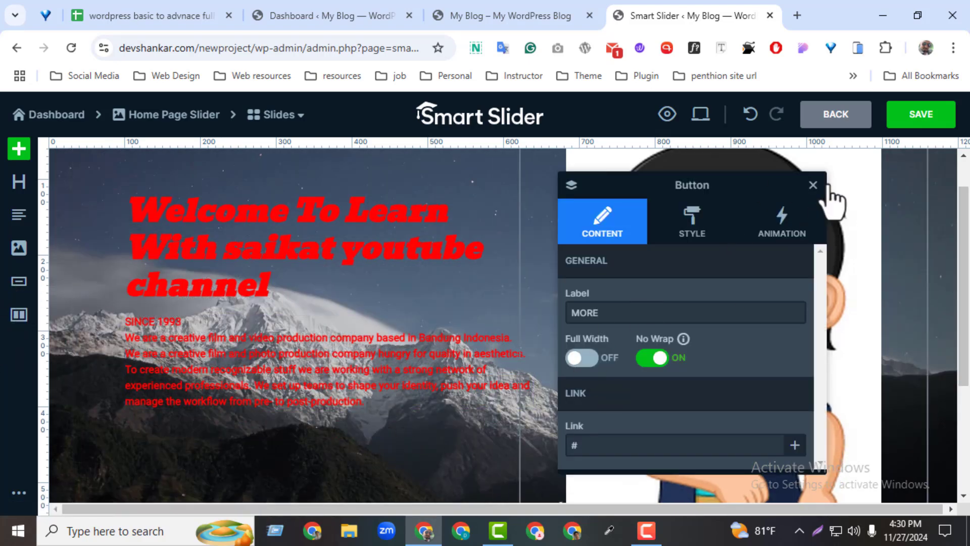
{"action": "left_click", "coordinate": [813, 185]}
{"action": "left_click_drag", "start_coordinate": [24, 293], "coordinate": [296, 418]}
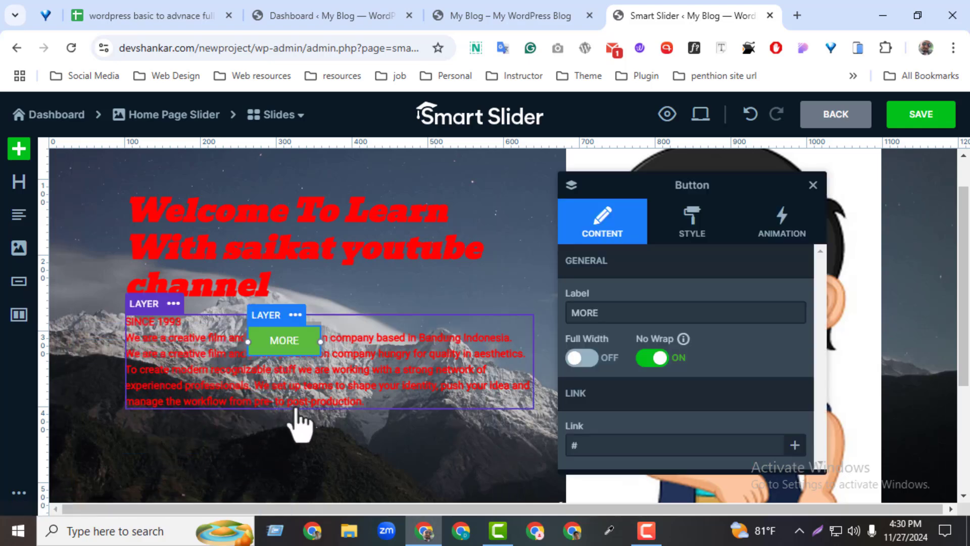
{"action": "left_click", "coordinate": [609, 318]}
{"action": "type", "text": "Rede"}
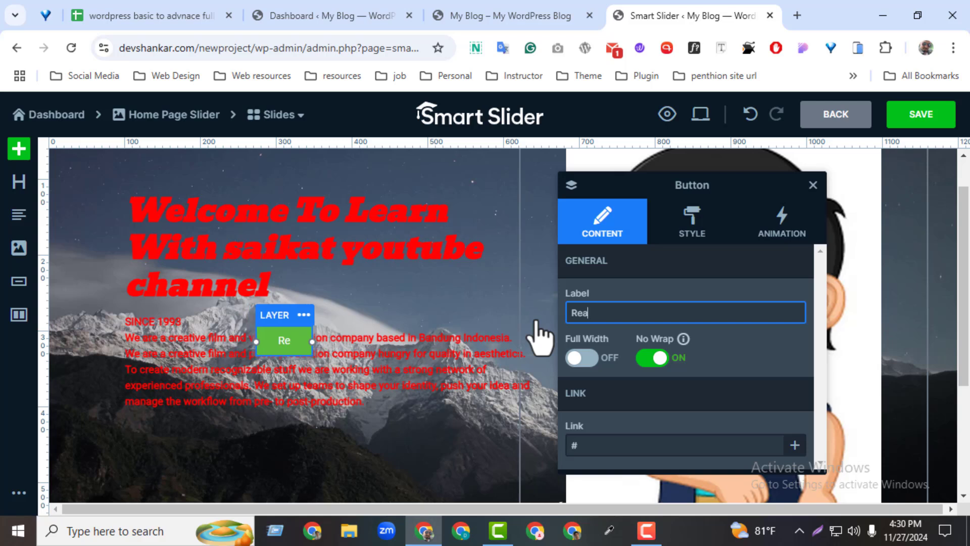
{"action": "type", "text": "Morew"}
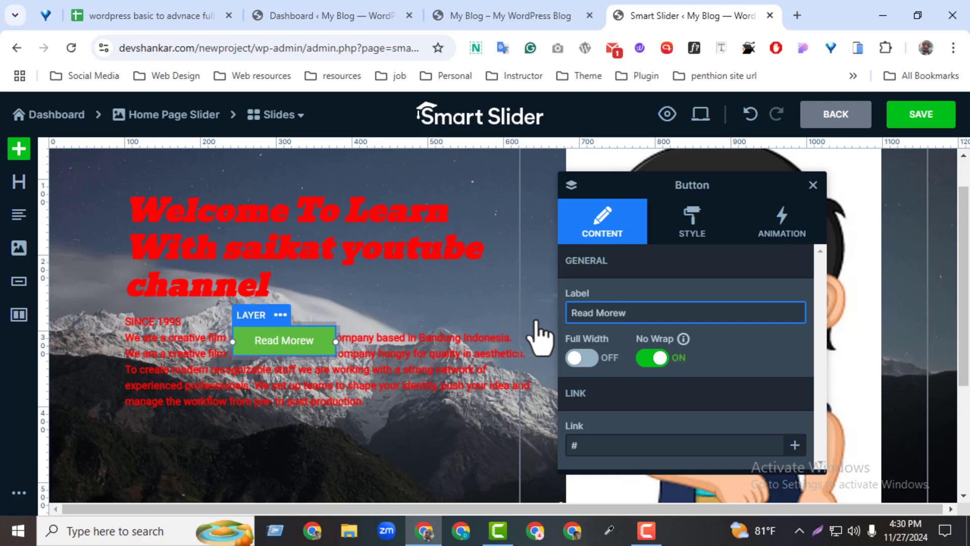
{"action": "key", "text": "BackSpace"}
Set the button's position to Absolute and move it below the introduction text, lined up with the text's left edge
{"action": "left_click", "coordinate": [701, 237]}
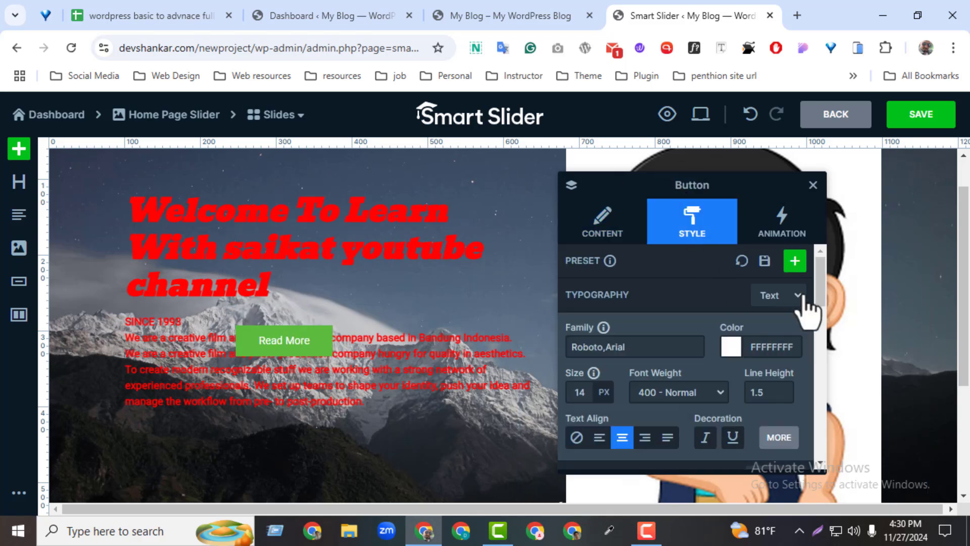
{"action": "left_click_drag", "start_coordinate": [817, 293], "coordinate": [820, 376]}
{"action": "left_click", "coordinate": [597, 457]}
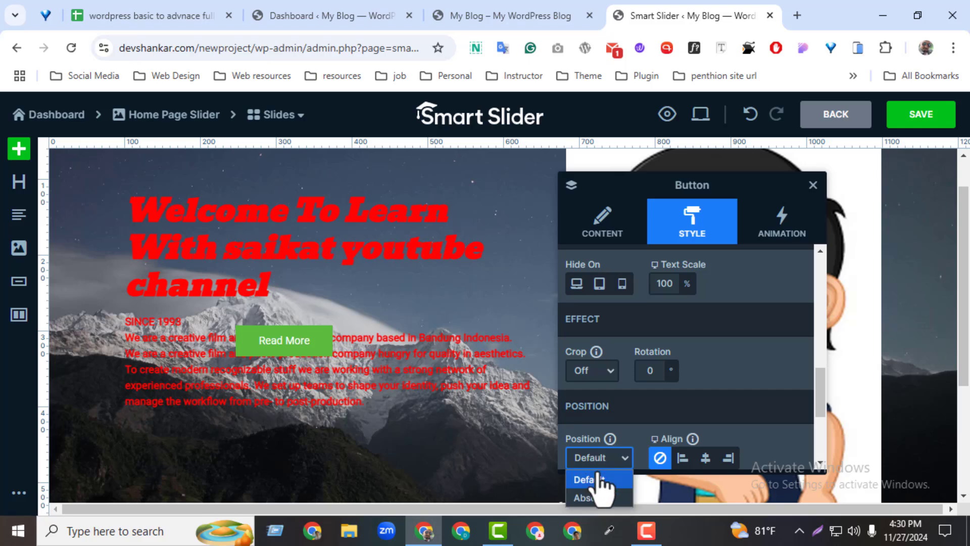
{"action": "left_click", "coordinate": [600, 492]}
{"action": "left_click_drag", "start_coordinate": [273, 350], "coordinate": [168, 444]}
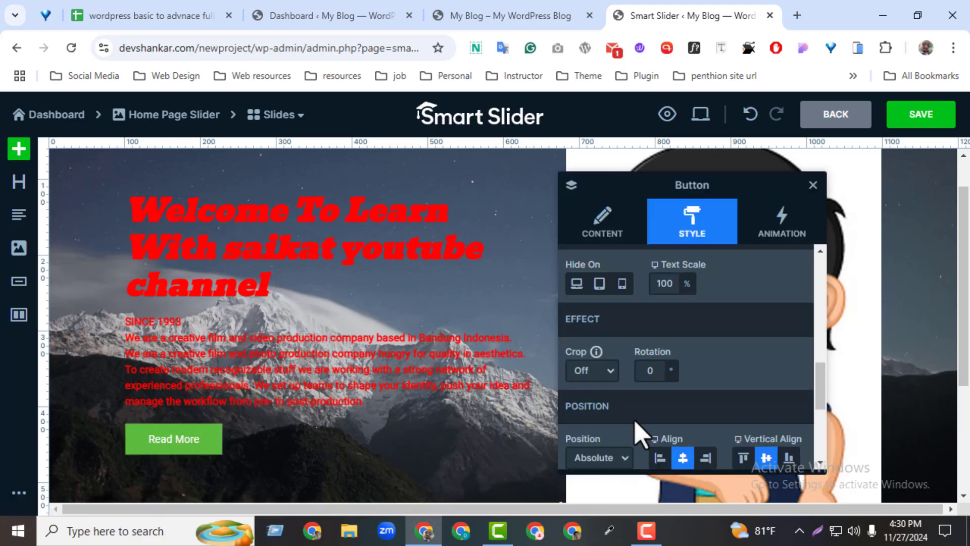
Set the Read More button's background color to red FF0000FF and finish editing it
{"action": "scroll", "coordinate": [817, 348], "scroll_direction": "up", "scroll_amount": 6}
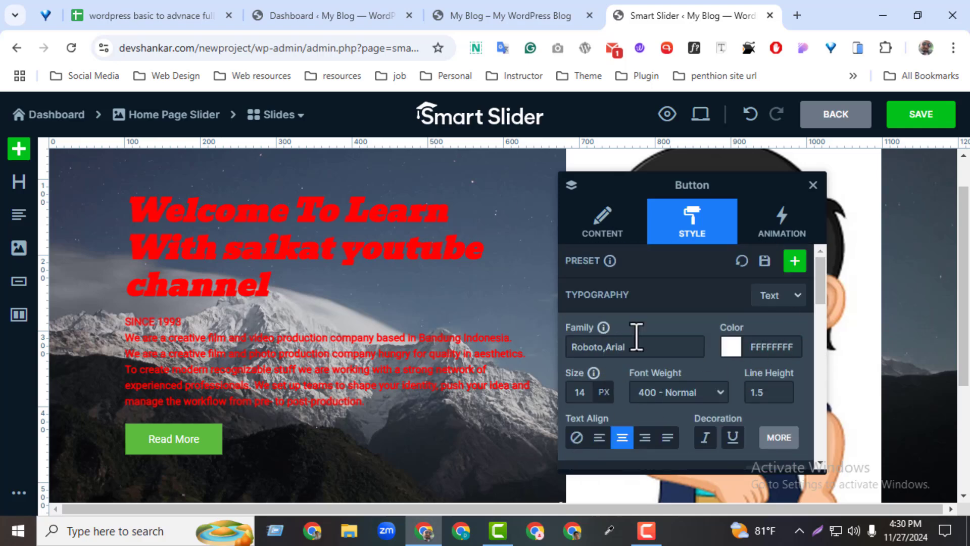
{"action": "left_click_drag", "start_coordinate": [818, 296], "coordinate": [797, 331]}
{"action": "left_click", "coordinate": [576, 382]}
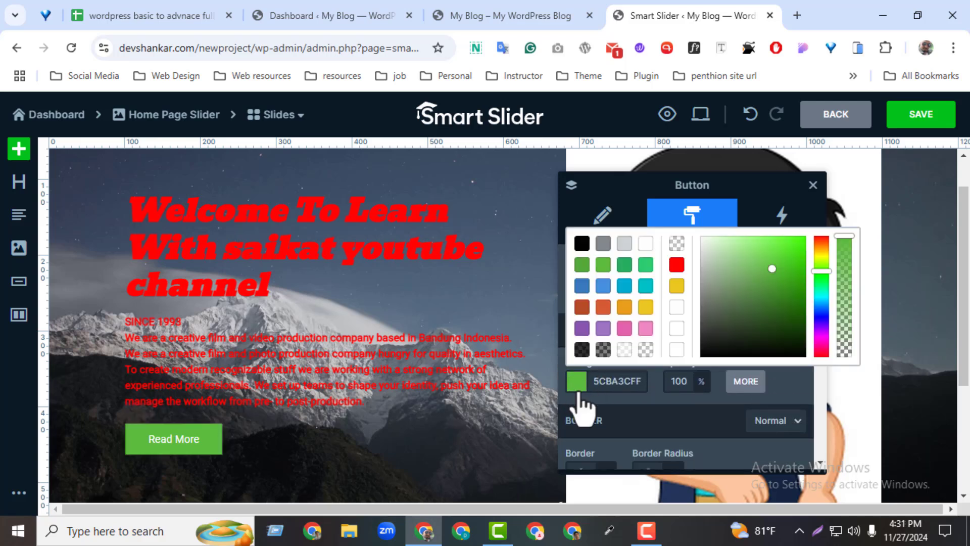
{"action": "left_click", "coordinate": [677, 266]}
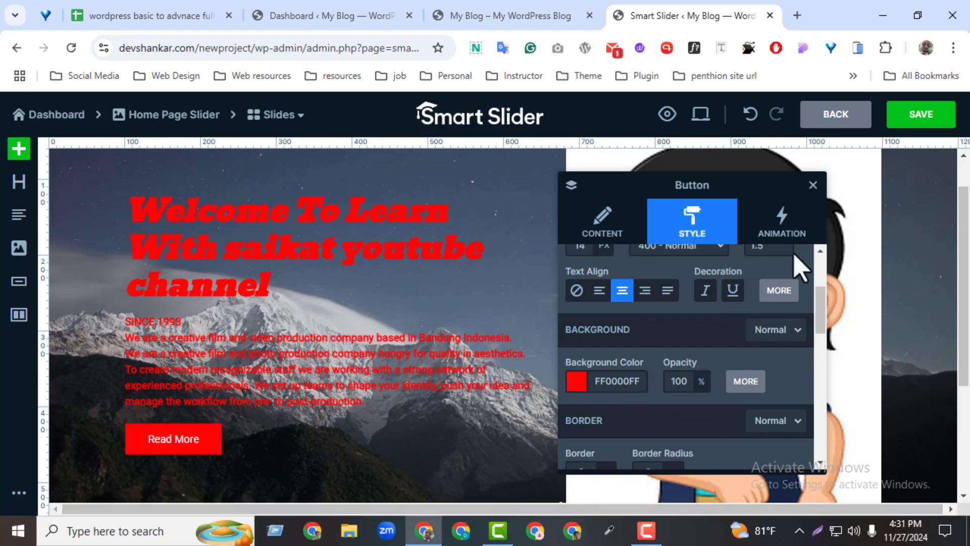
{"action": "left_click", "coordinate": [813, 185]}
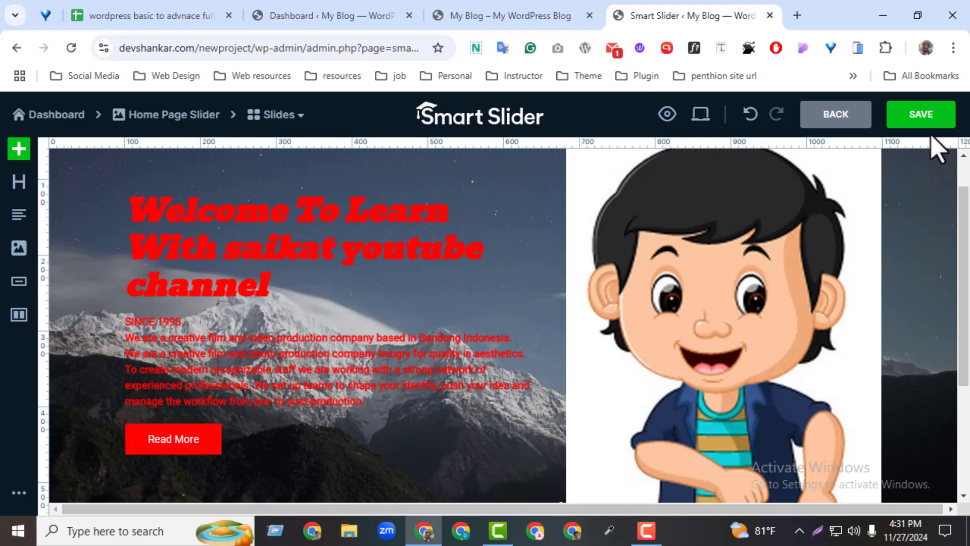
Save the finished mountain slide and return to the Home page slider's overview of slides
{"action": "scroll", "coordinate": [929, 152], "scroll_direction": "up", "scroll_amount": 1}
{"action": "left_click", "coordinate": [921, 118]}
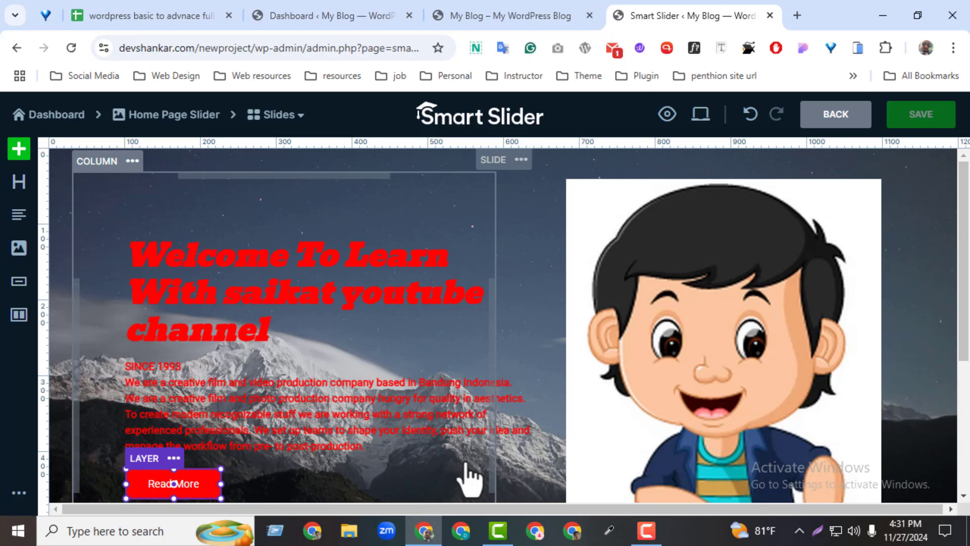
{"action": "left_click", "coordinate": [817, 133]}
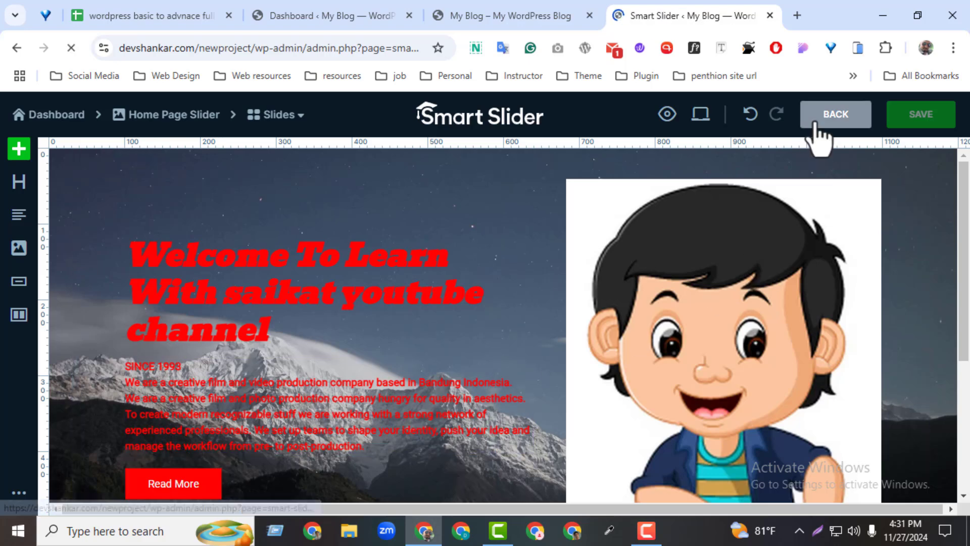
{"action": "scroll", "coordinate": [932, 243], "scroll_direction": "down", "scroll_amount": 3}
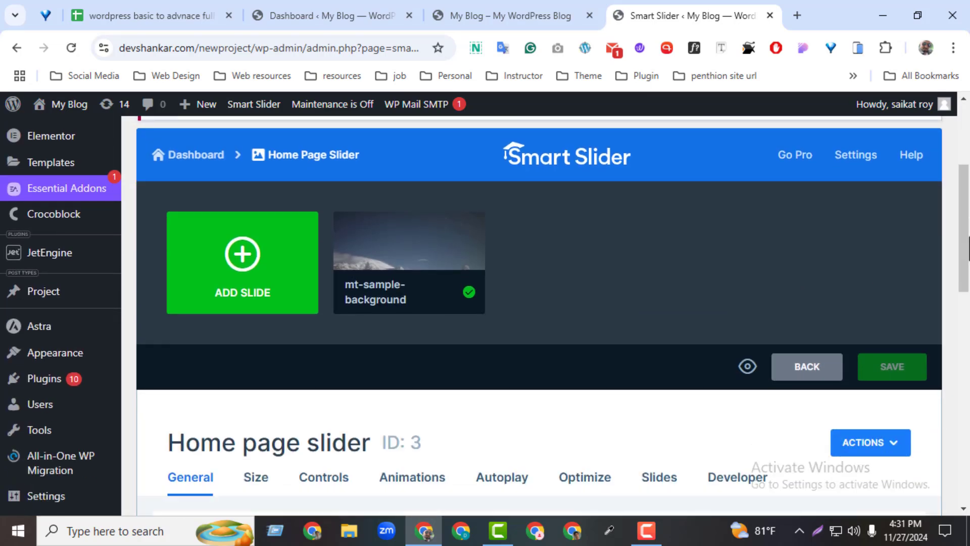
Add a second image slide using camera-field-with-lake-mountains-background-vintage-style_1057-32489.avif from the media library
{"action": "mouse_move", "coordinate": [392, 304]}
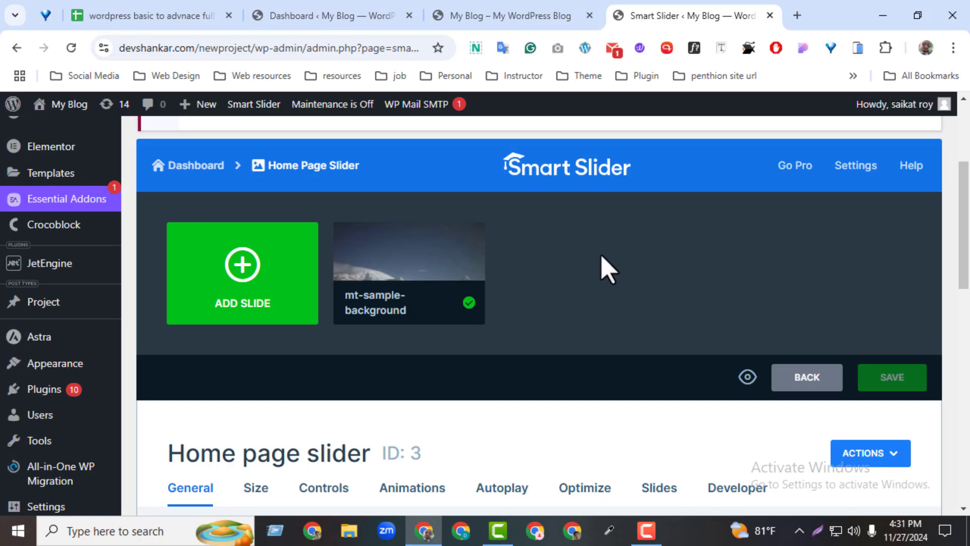
{"action": "left_click", "coordinate": [228, 273]}
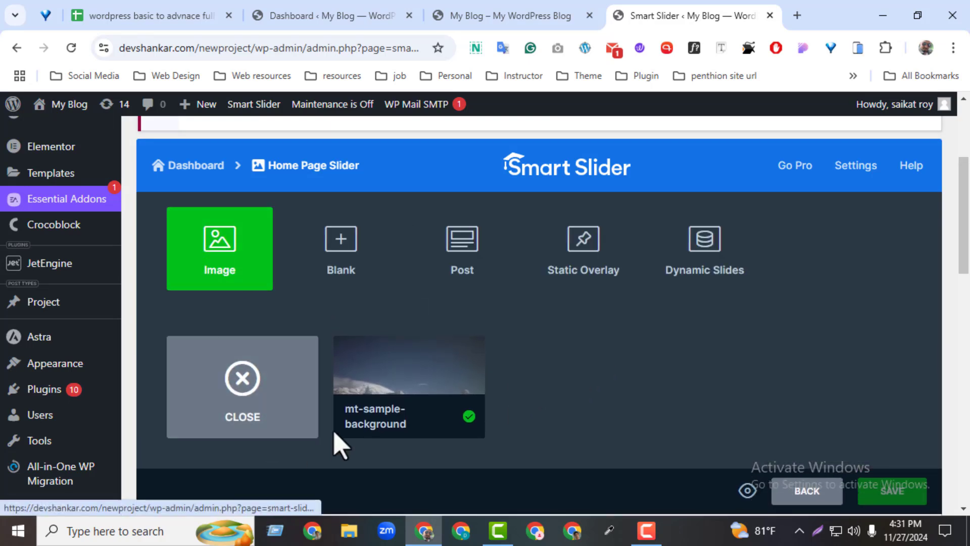
{"action": "left_click", "coordinate": [203, 276]}
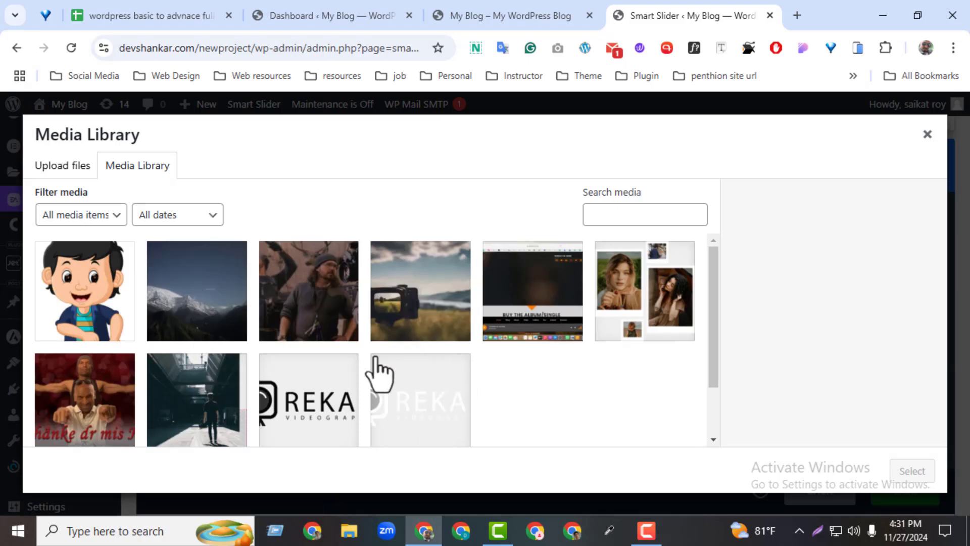
{"action": "left_click", "coordinate": [398, 338]}
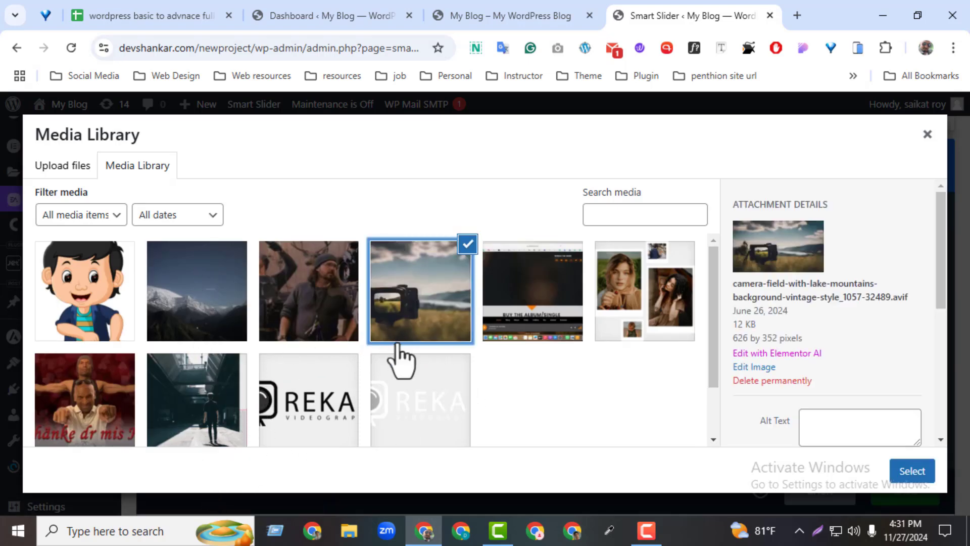
{"action": "left_click", "coordinate": [898, 478]}
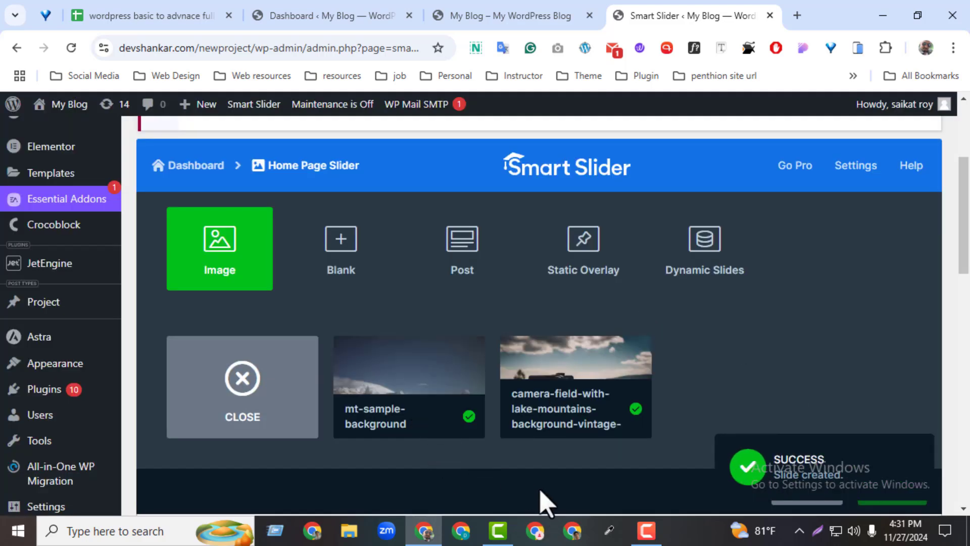
Open the camera slide for editing and move its background focus point down to the camera's lower edge
{"action": "mouse_move", "coordinate": [559, 372]}
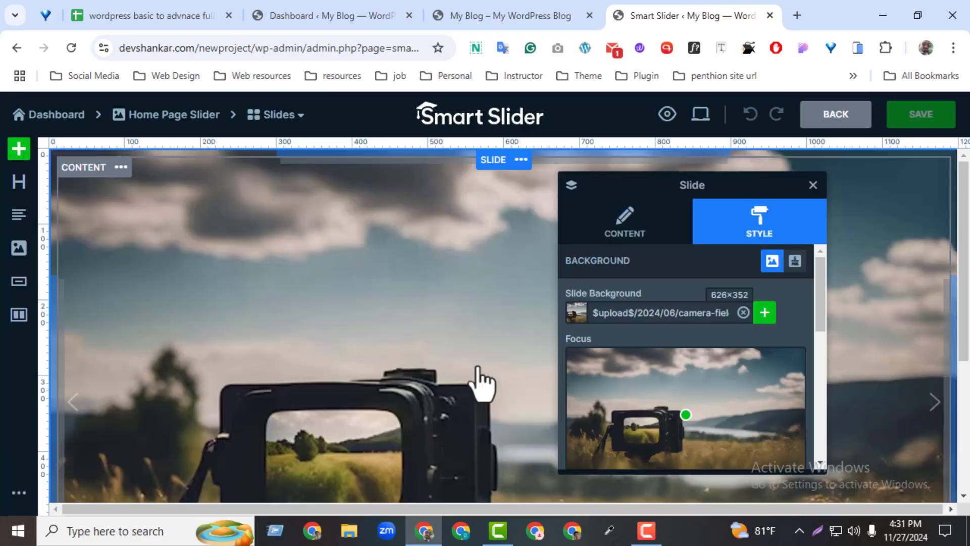
{"action": "left_click_drag", "start_coordinate": [963, 273], "coordinate": [964, 340]}
{"action": "left_click_drag", "start_coordinate": [685, 414], "coordinate": [674, 459]}
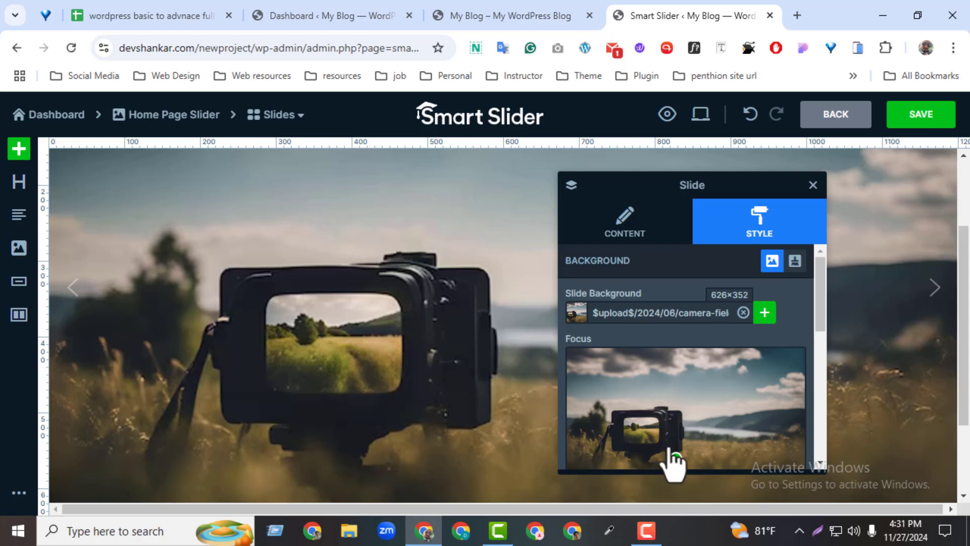
{"action": "left_click", "coordinate": [813, 186]}
Add a two-column row to the camera slide and place an image layer showing hero-img-1.png in its right column
{"action": "left_click", "coordinate": [20, 153]}
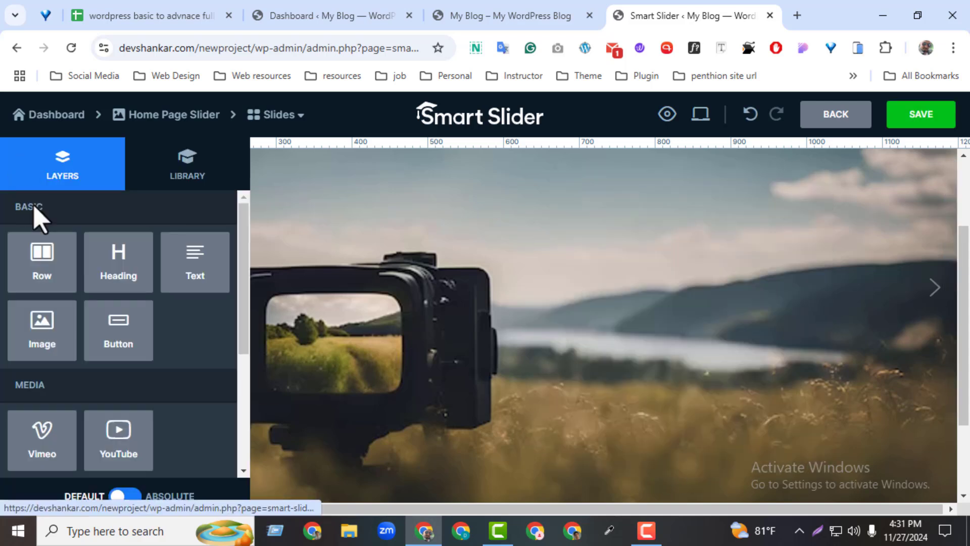
{"action": "left_click", "coordinate": [61, 272]}
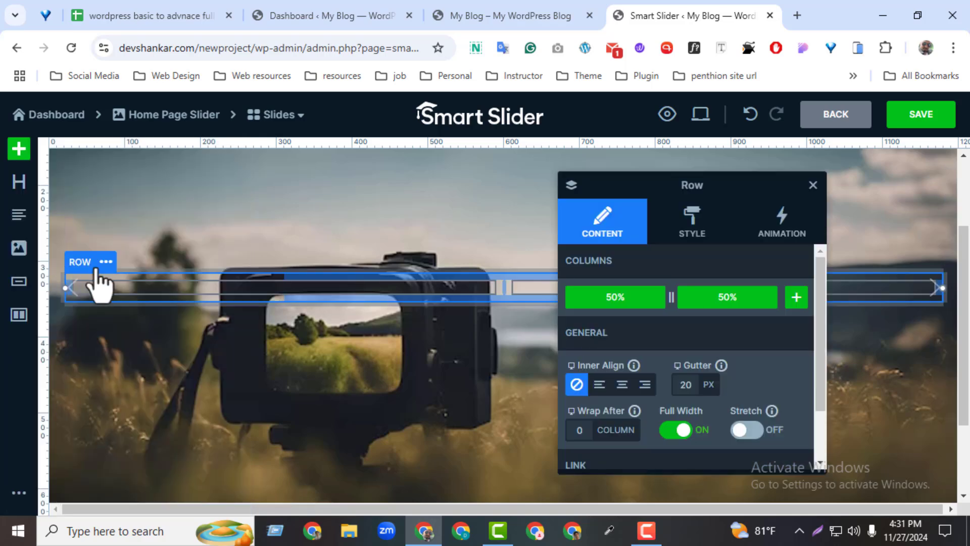
{"action": "left_click", "coordinate": [544, 303]}
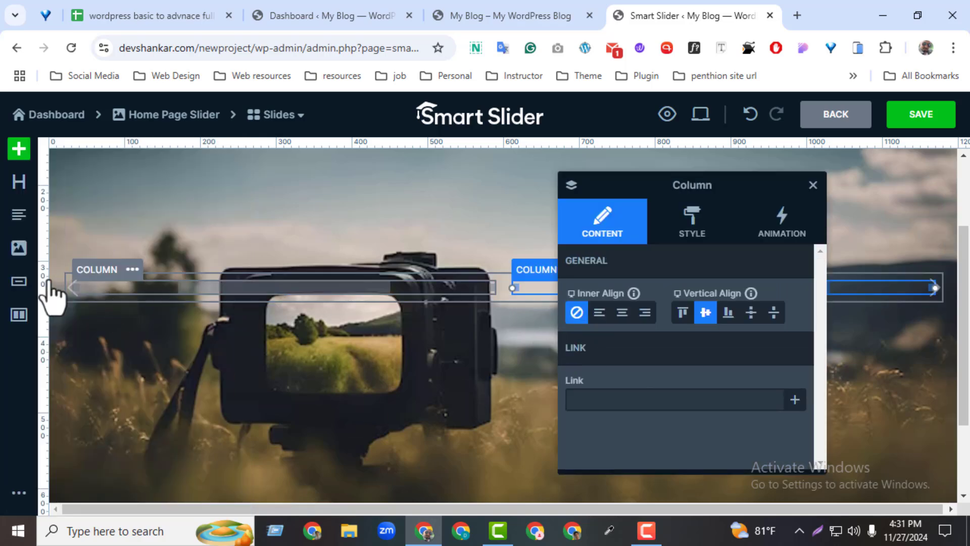
{"action": "left_click", "coordinate": [20, 249]}
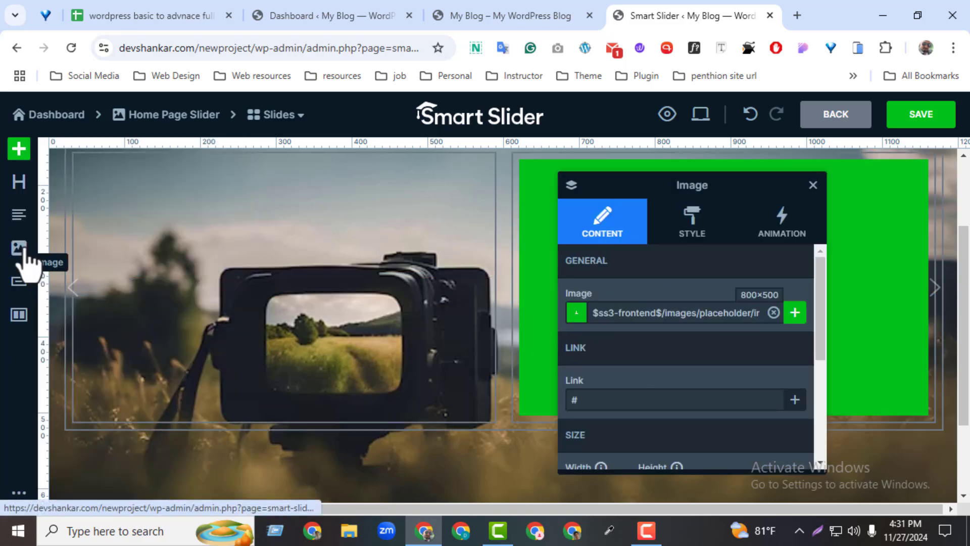
{"action": "left_click", "coordinate": [794, 312]}
{"action": "left_click", "coordinate": [187, 416]}
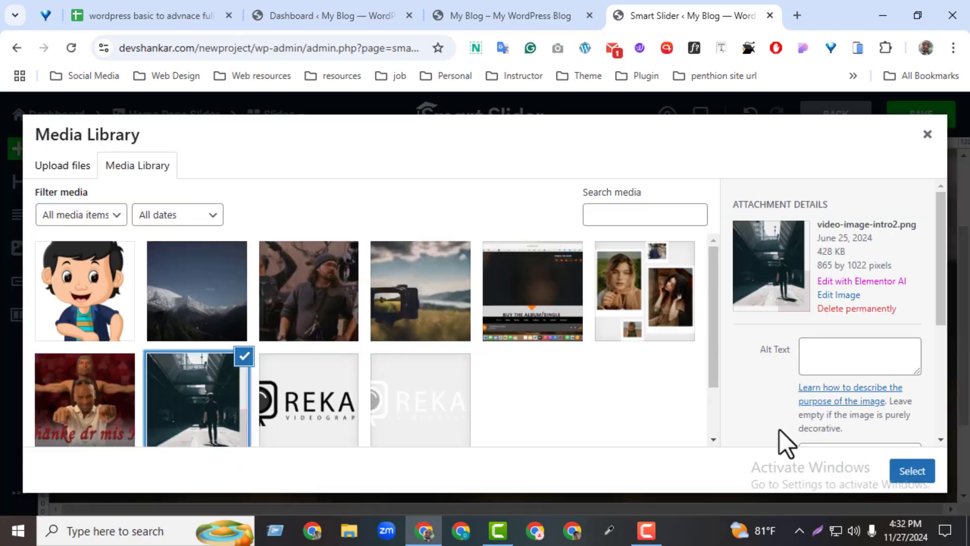
{"action": "left_click", "coordinate": [651, 303]}
{"action": "left_click", "coordinate": [912, 470]}
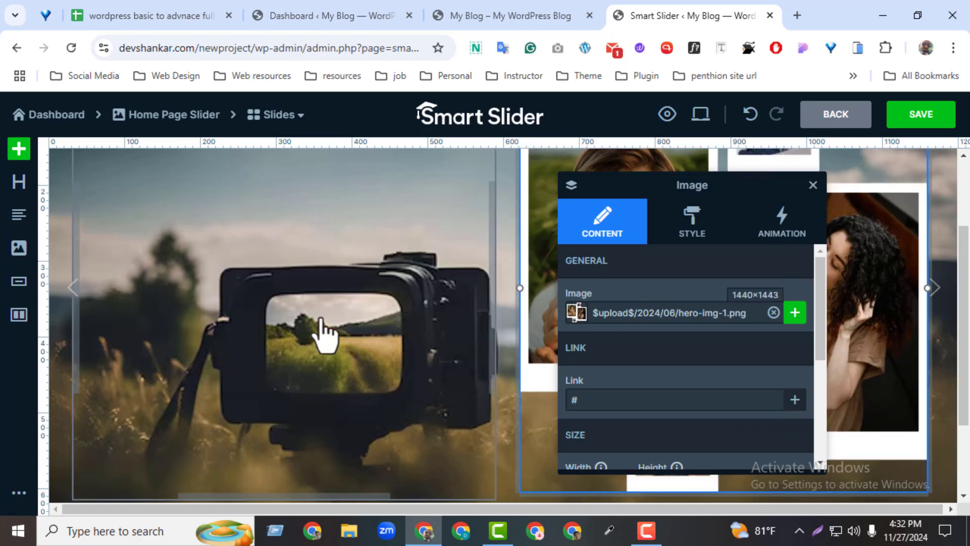
Add a heading layer to the left column, color it red FF0000FF and align its text left
{"action": "left_click", "coordinate": [277, 329]}
{"action": "left_click", "coordinate": [21, 182]}
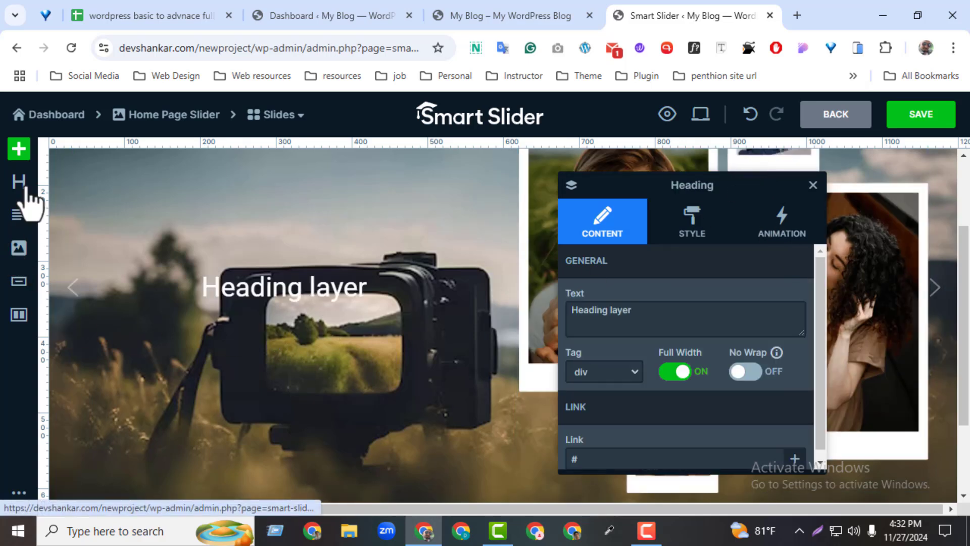
{"action": "left_click", "coordinate": [691, 222]}
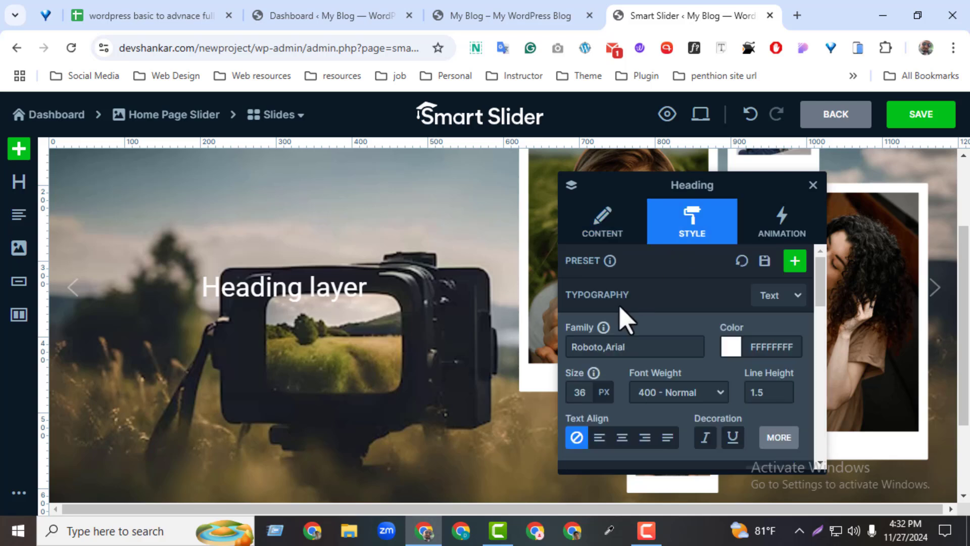
{"action": "left_click", "coordinate": [767, 346]}
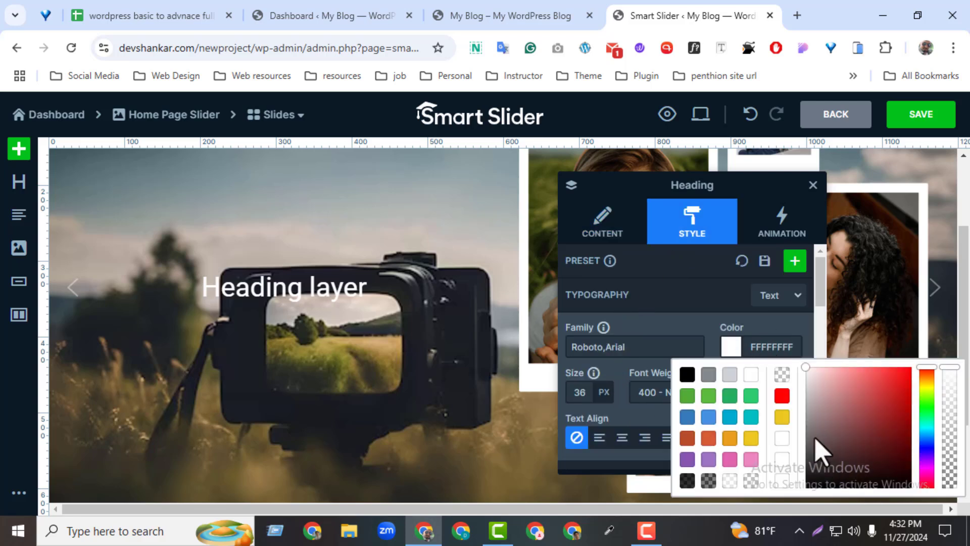
{"action": "left_click", "coordinate": [781, 394]}
{"action": "left_click", "coordinate": [600, 437]}
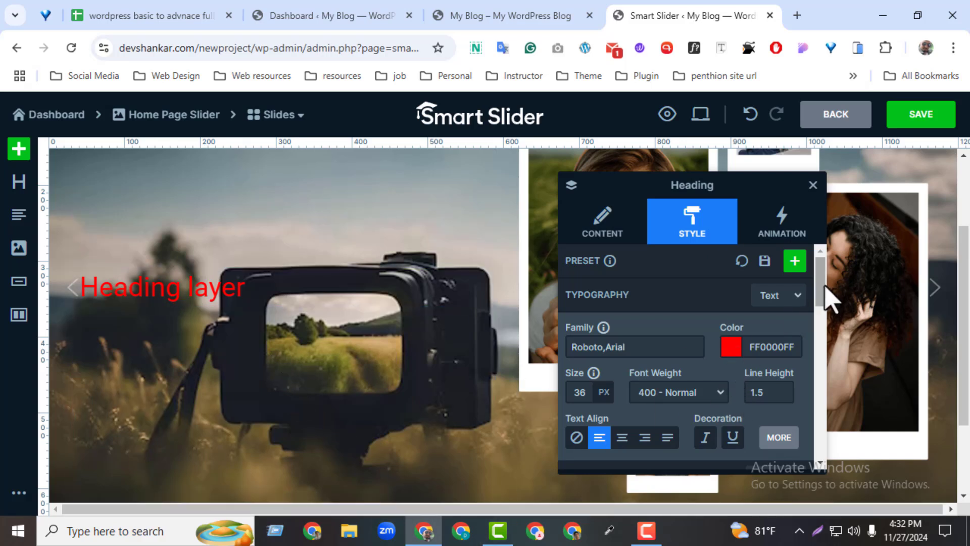
Set the heading's position to Absolute and move it above the camera, at about 48 px left and -50 px top
{"action": "left_click_drag", "start_coordinate": [819, 292], "coordinate": [818, 419]}
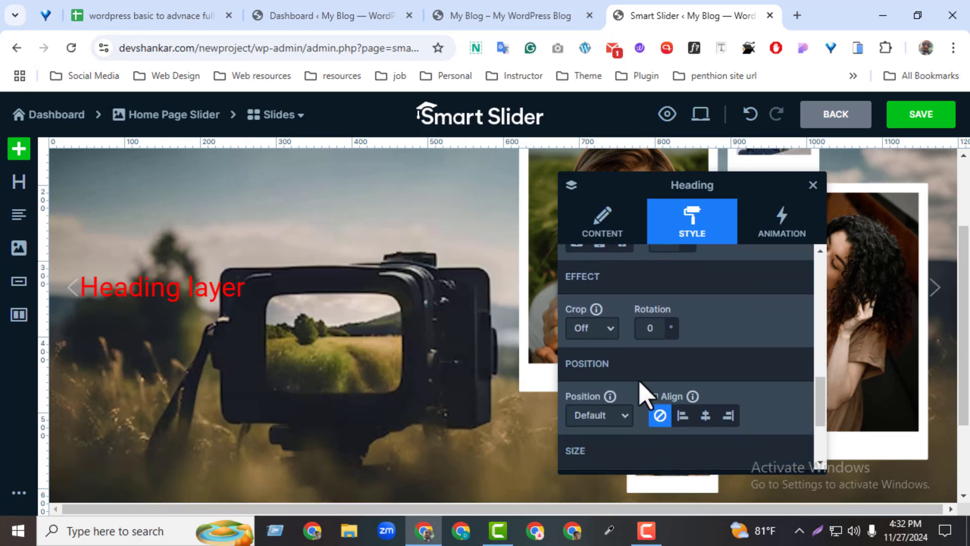
{"action": "left_click", "coordinate": [615, 424]}
{"action": "left_click", "coordinate": [607, 453]}
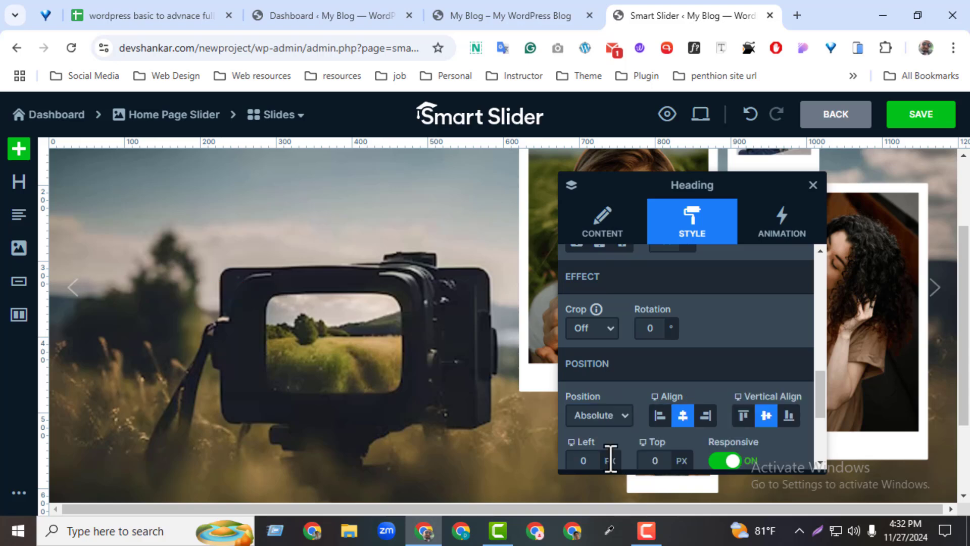
{"action": "left_click_drag", "start_coordinate": [193, 290], "coordinate": [242, 264]}
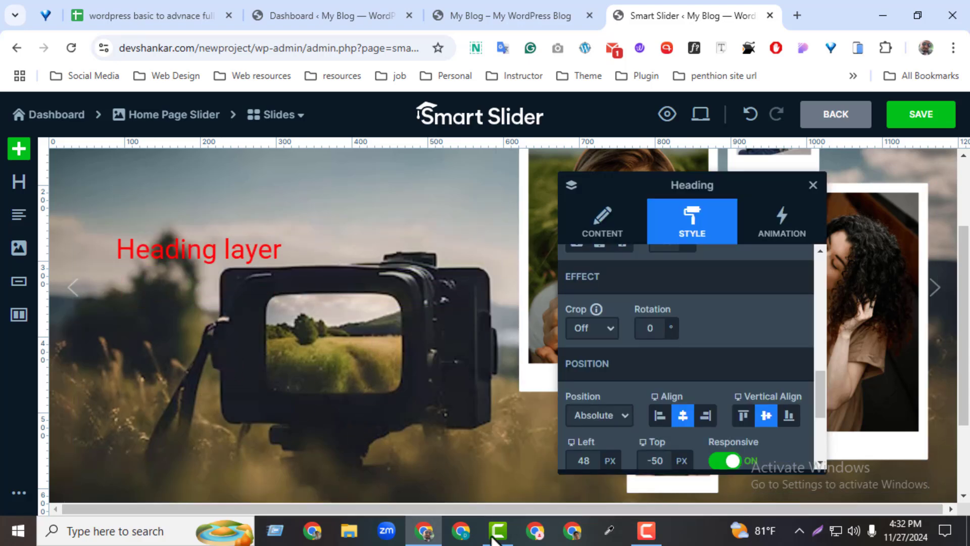
Save the camera slide and go back through the slider overview to the project dashboard
{"action": "left_click", "coordinate": [908, 121]}
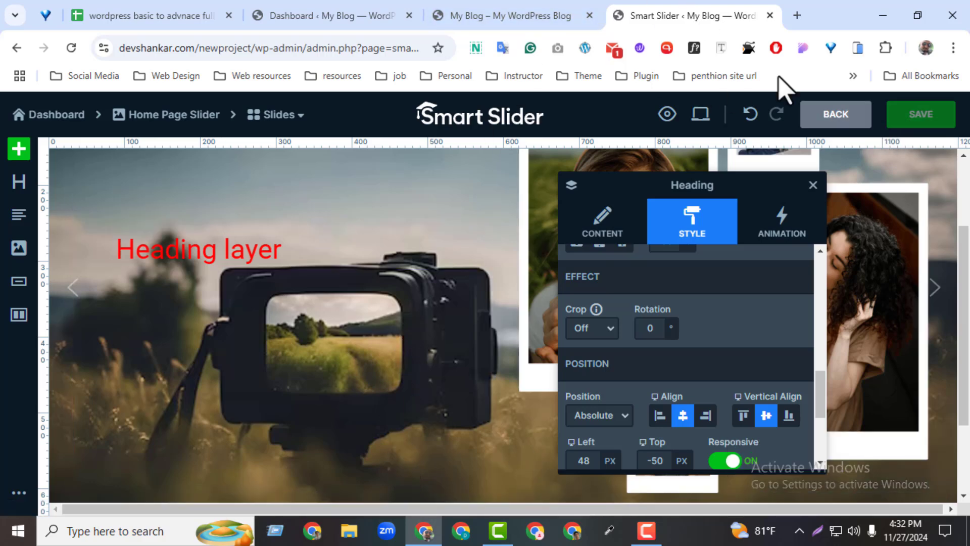
{"action": "left_click", "coordinate": [834, 127]}
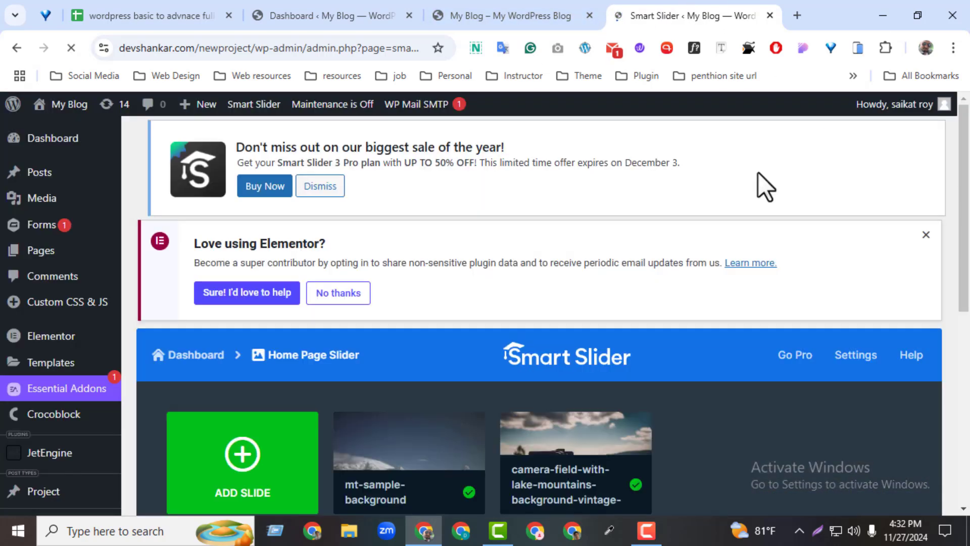
{"action": "scroll", "coordinate": [827, 286], "scroll_direction": "down", "scroll_amount": 3}
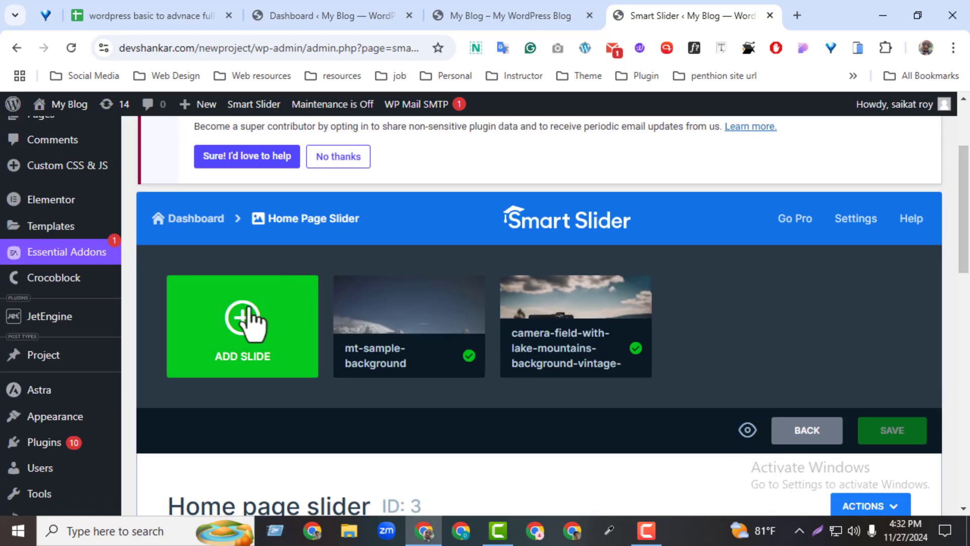
{"action": "left_click", "coordinate": [800, 439]}
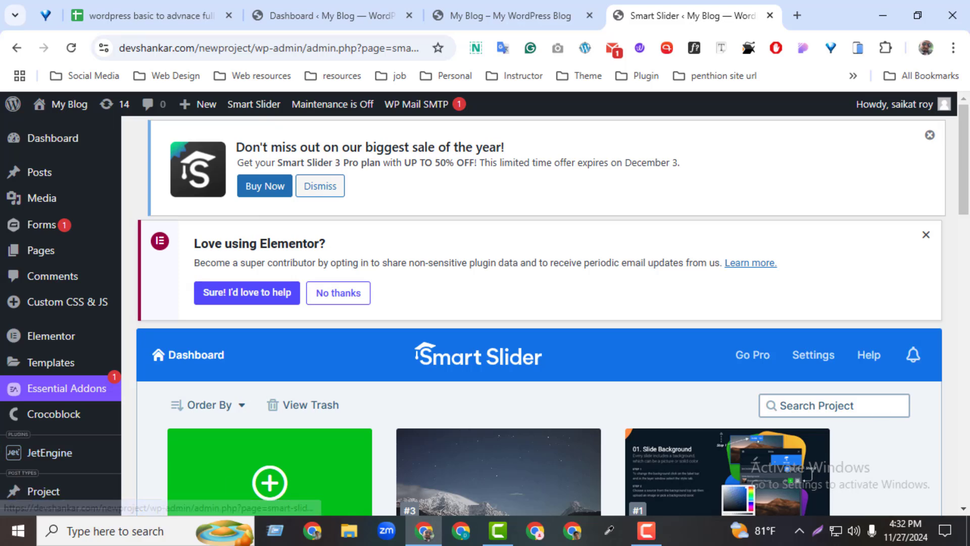
Reopen the Home page slider project and select its publishing shortcode [smartslider3 slider="3"]
{"action": "scroll", "coordinate": [443, 483], "scroll_direction": "down", "scroll_amount": 5}
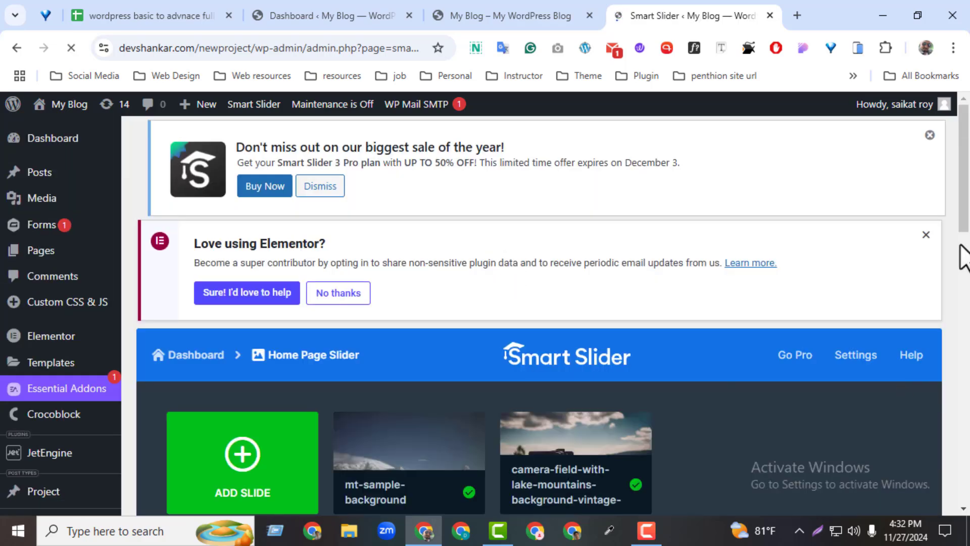
{"action": "left_click_drag", "start_coordinate": [965, 210], "coordinate": [965, 254]}
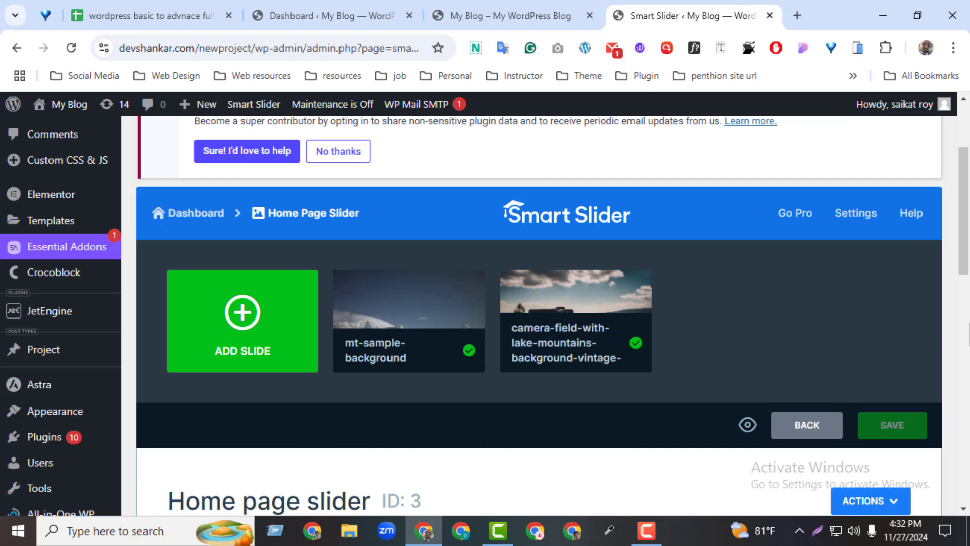
{"action": "scroll", "coordinate": [947, 335], "scroll_direction": "down", "scroll_amount": 8}
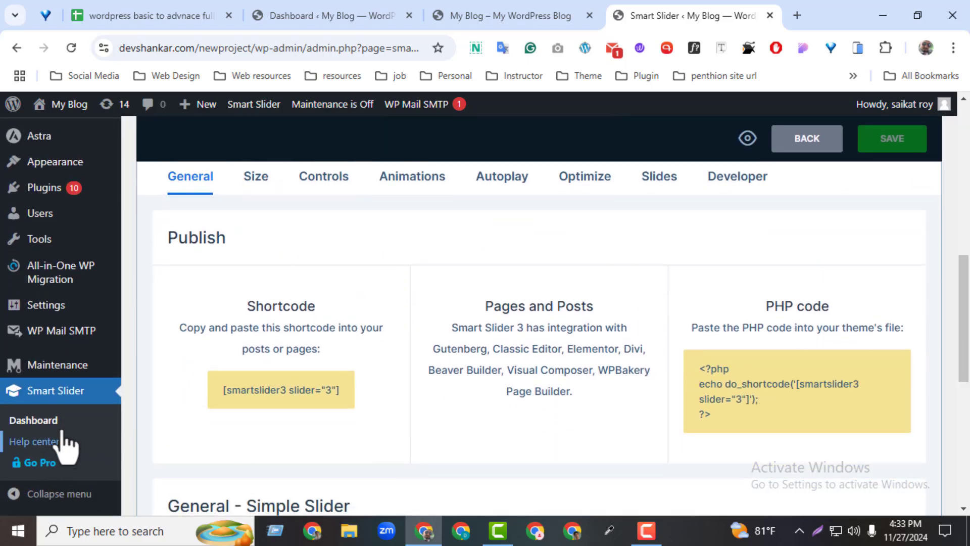
{"action": "left_click", "coordinate": [291, 395]}
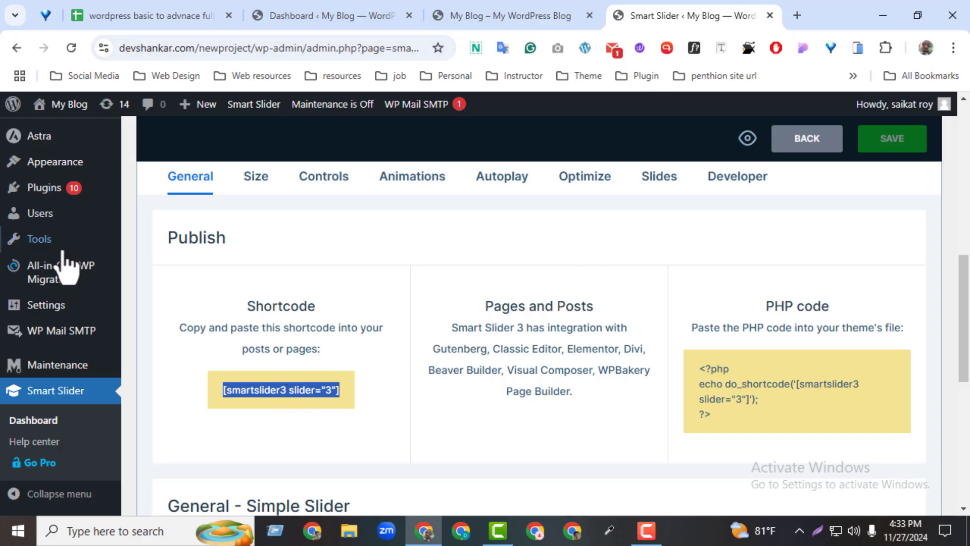
Open the site's Pages list in a new browser tab and look through the existing pages
{"action": "left_click_drag", "start_coordinate": [965, 270], "coordinate": [966, 265]}
{"action": "scroll", "coordinate": [829, 255], "scroll_direction": "up", "scroll_amount": 3}
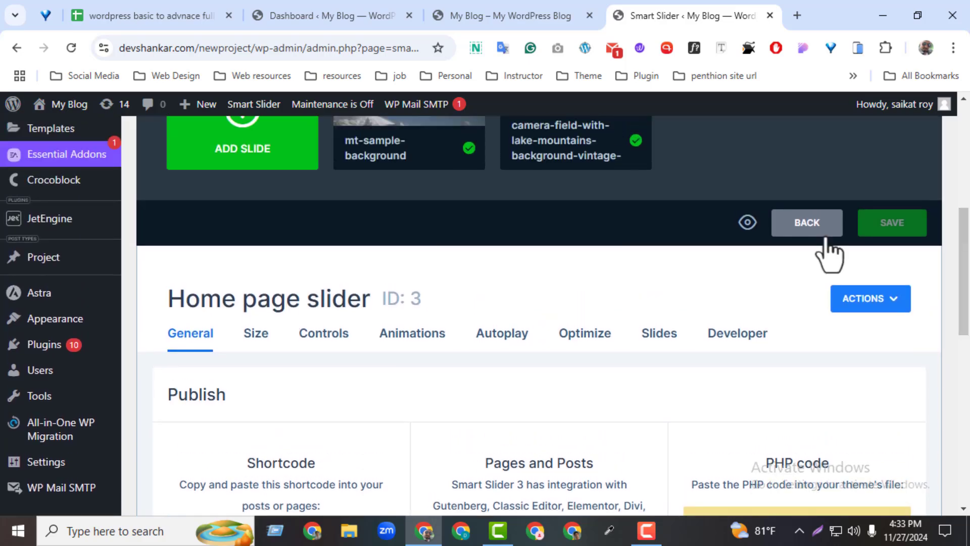
{"action": "scroll", "coordinate": [962, 278], "scroll_direction": "up", "scroll_amount": 5}
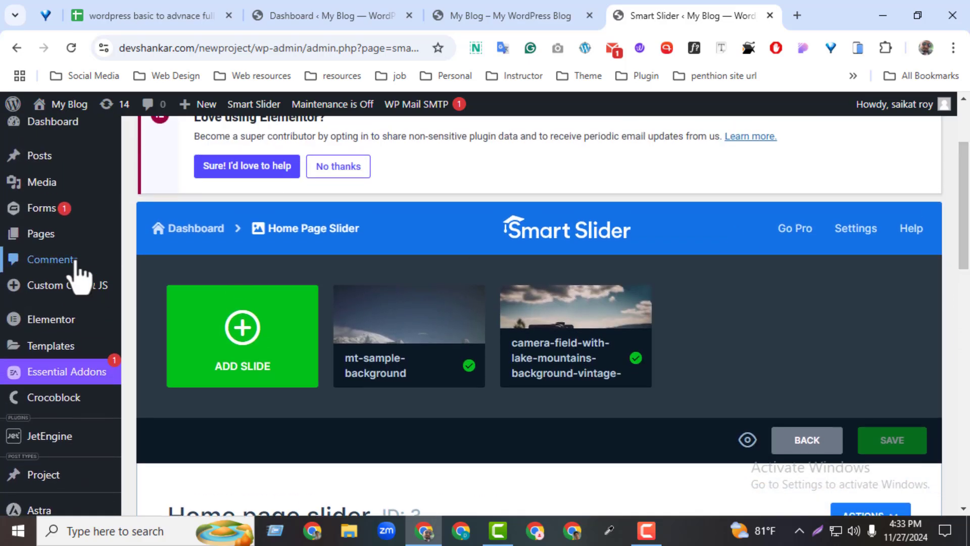
{"action": "mouse_move", "coordinate": [60, 256]}
{"action": "middle_click", "coordinate": [138, 243]}
{"action": "left_click", "coordinate": [742, 10]}
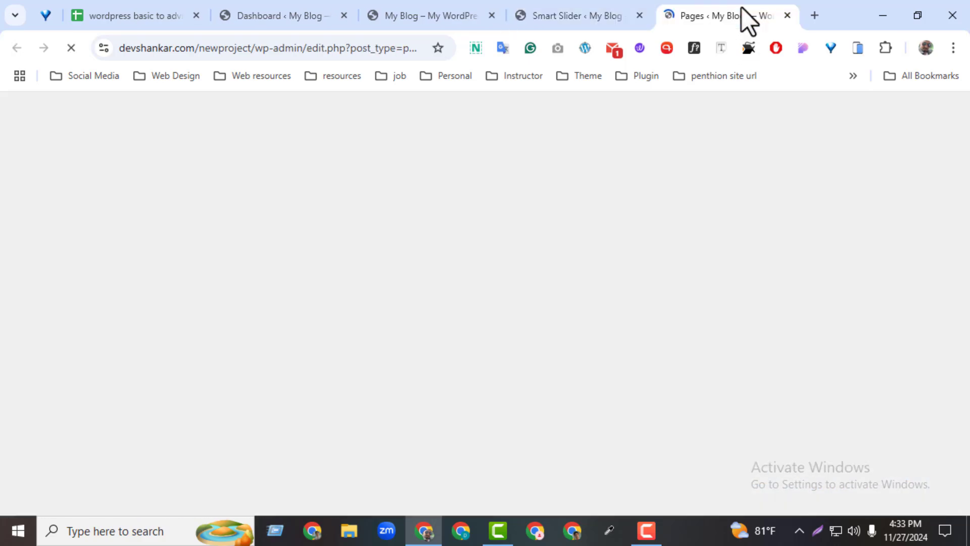
{"action": "scroll", "coordinate": [953, 474], "scroll_direction": "down", "scroll_amount": 10}
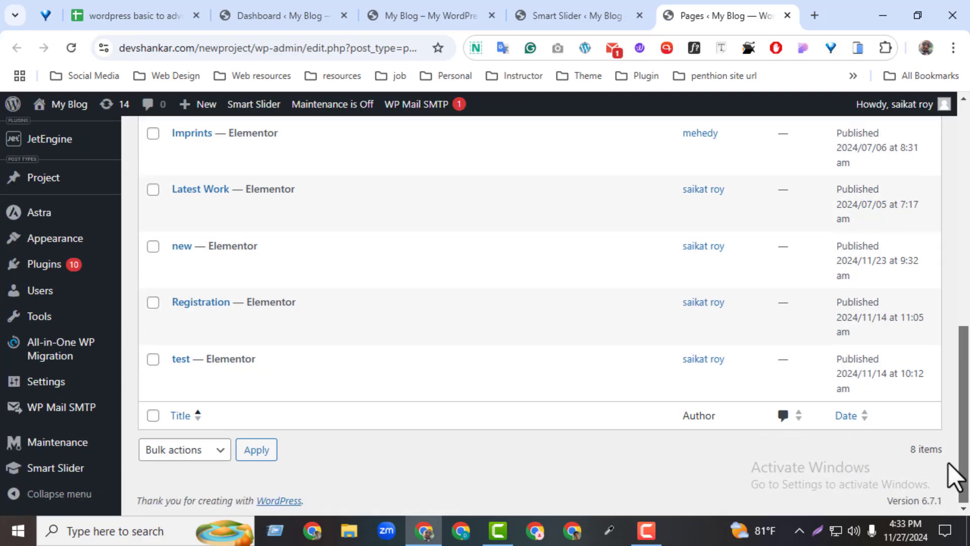
Open the test page in the Elementor editor and add a single-column section to it
{"action": "left_click", "coordinate": [518, 378]}
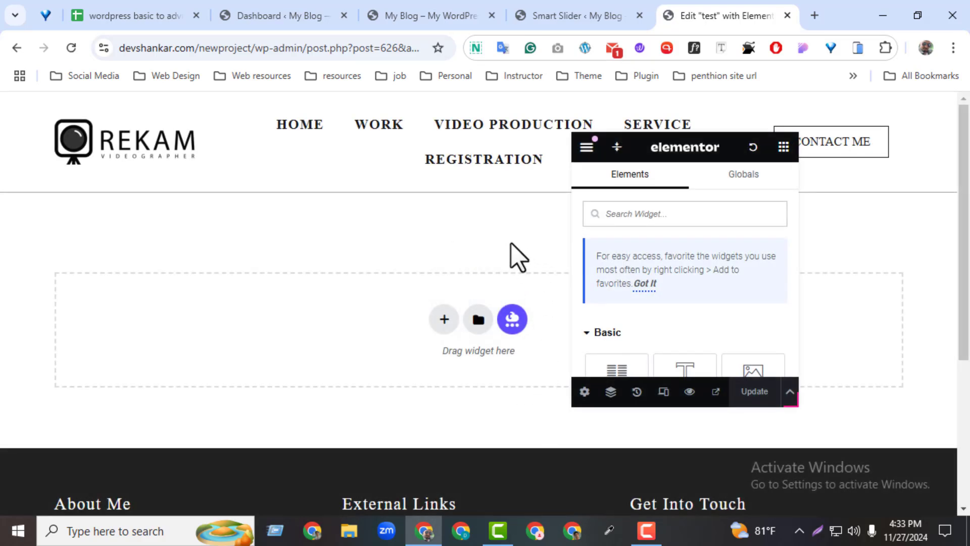
{"action": "left_click", "coordinate": [444, 319]}
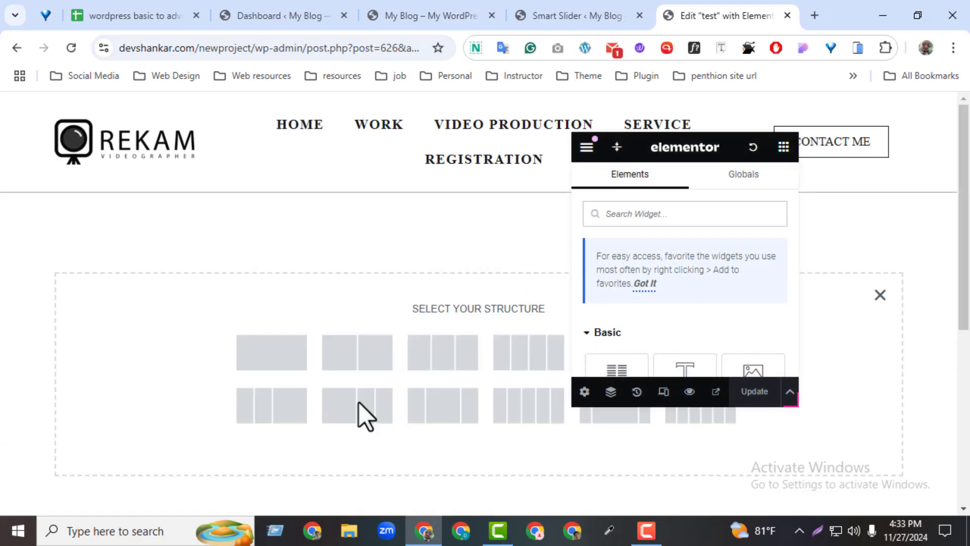
{"action": "left_click", "coordinate": [271, 353]}
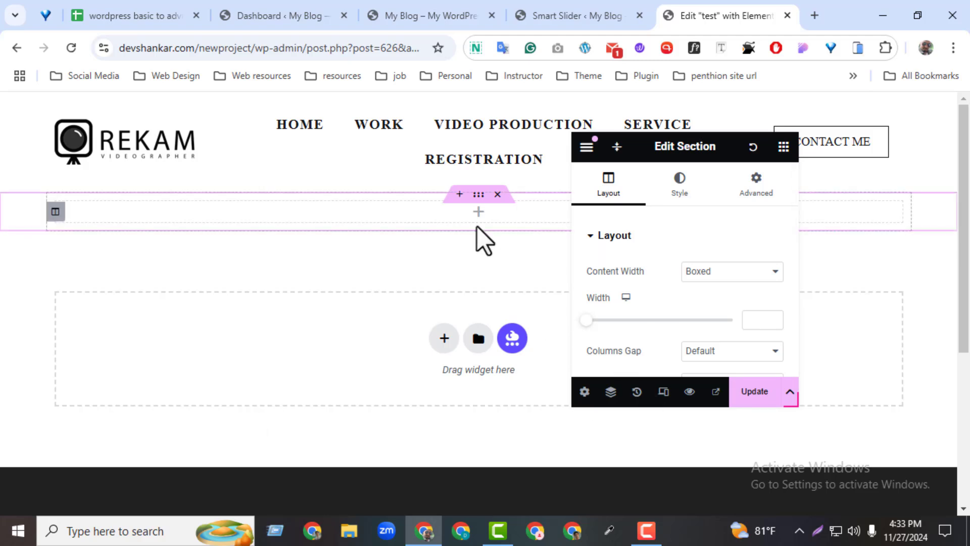
Place a Smart Slider widget showing the Home page slider in the new section, update the page, and close its editor
{"action": "left_click", "coordinate": [495, 225]}
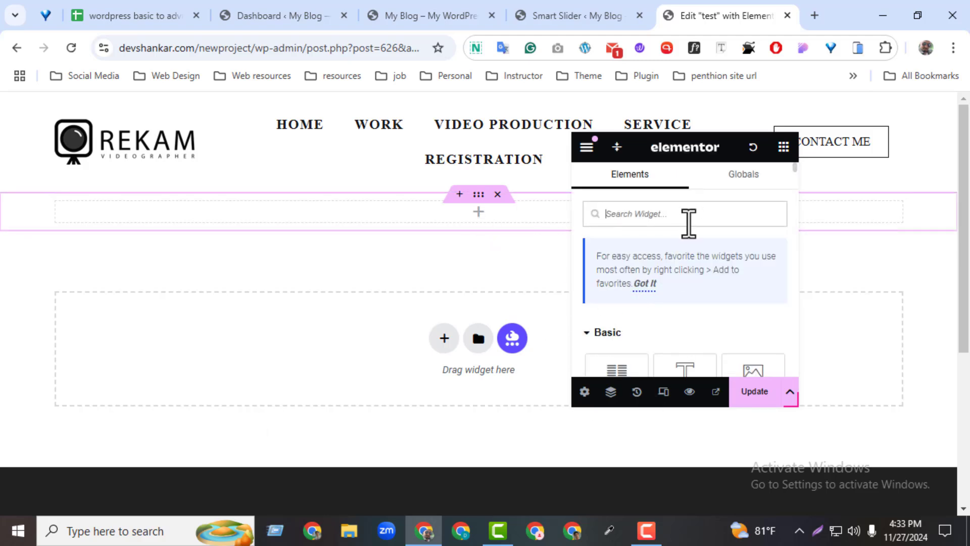
{"action": "type", "text": "smart"}
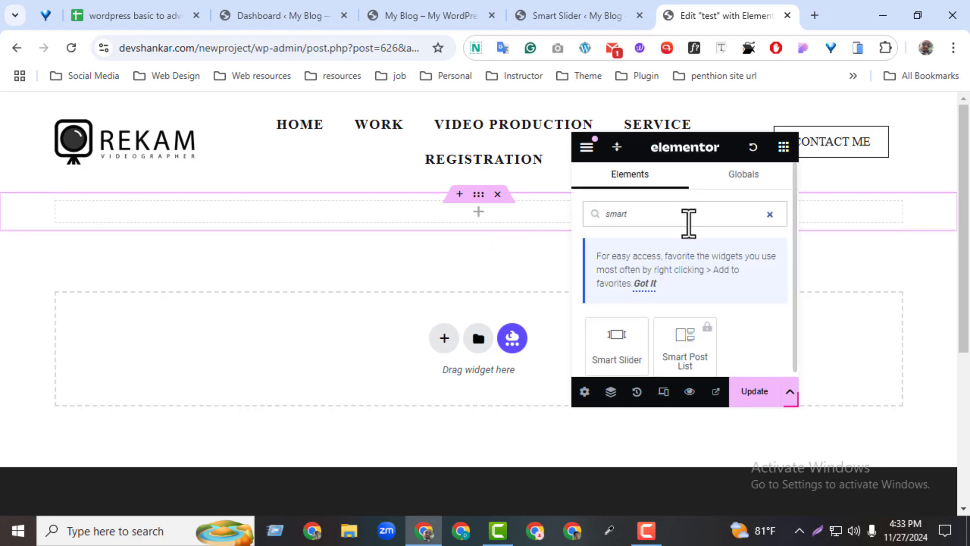
{"action": "left_click_drag", "start_coordinate": [618, 345], "coordinate": [532, 233]}
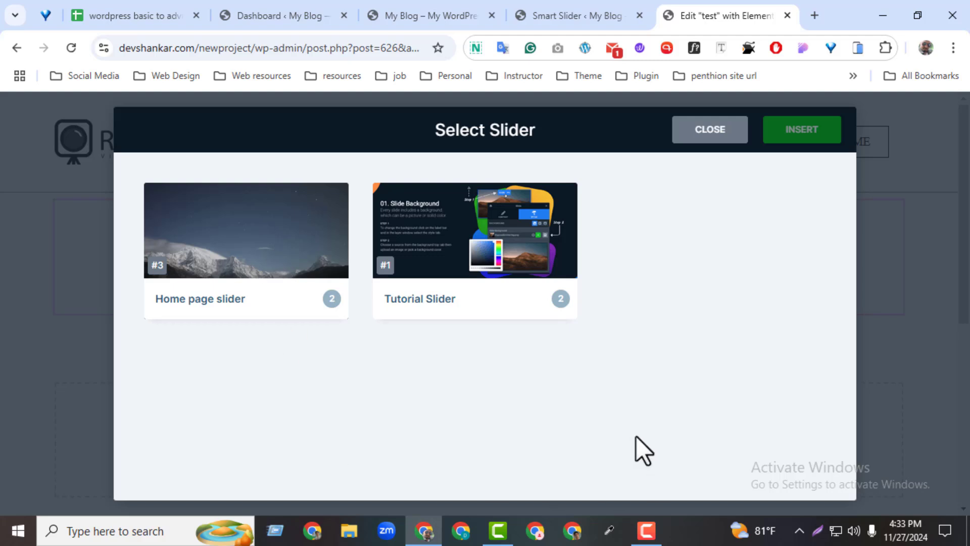
{"action": "left_click", "coordinate": [279, 274]}
{"action": "left_click", "coordinate": [830, 135]}
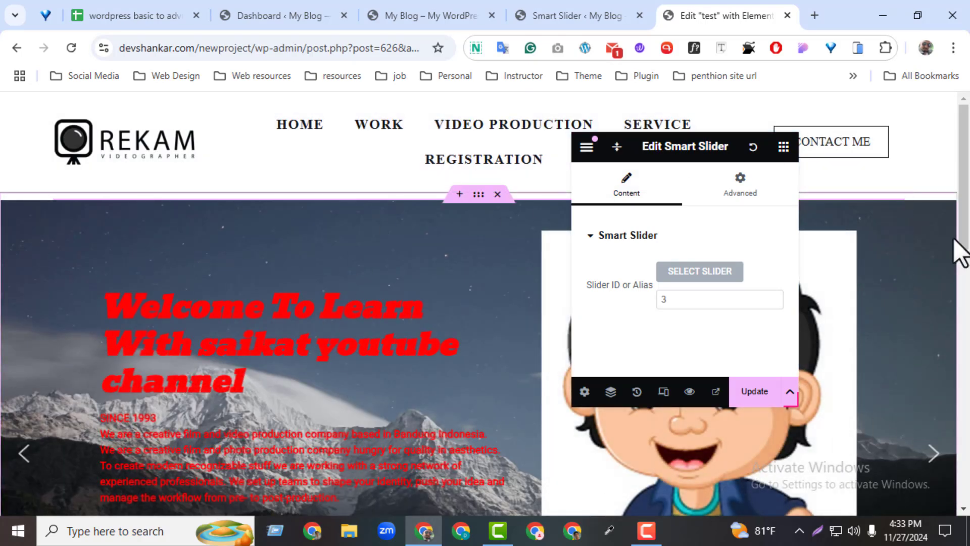
{"action": "mouse_move", "coordinate": [962, 238]}
{"action": "left_mouse_down"}
{"action": "mouse_move", "coordinate": [962, 346]}
{"action": "mouse_move", "coordinate": [966, 238]}
{"action": "left_mouse_up"}
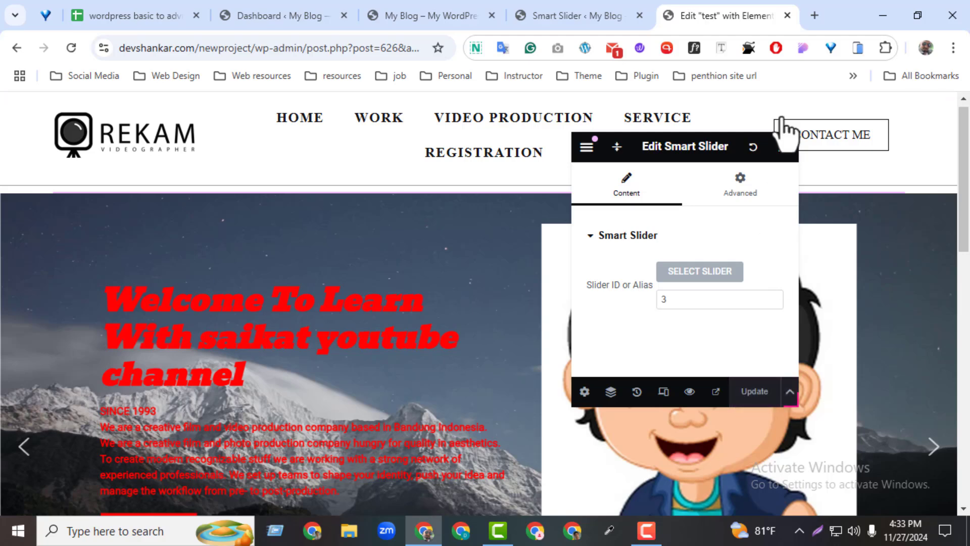
{"action": "left_click", "coordinate": [787, 16]}
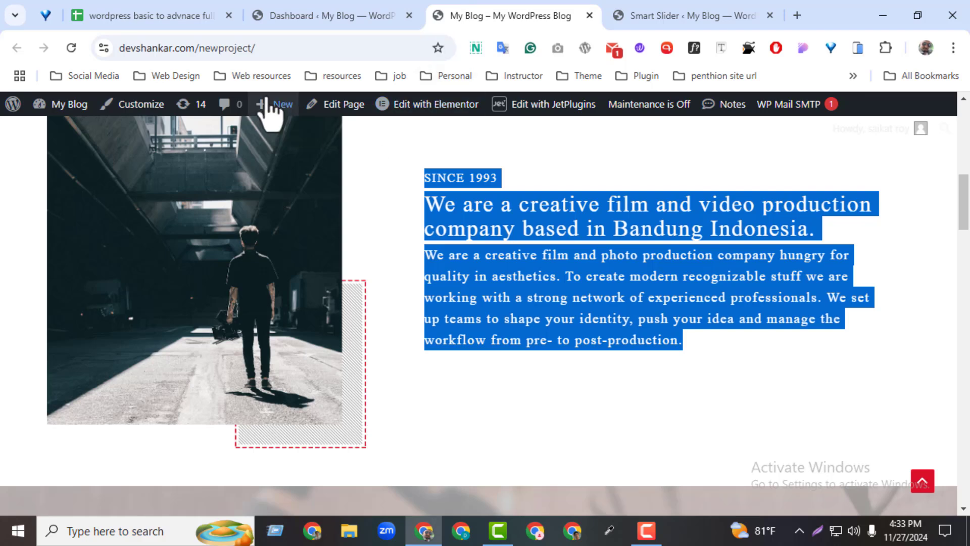
Open the live page at devshankar.com/newproject/test/ and step back and forth through the slider's slides
{"action": "left_click", "coordinate": [275, 48]}
{"action": "left_click", "coordinate": [319, 51]}
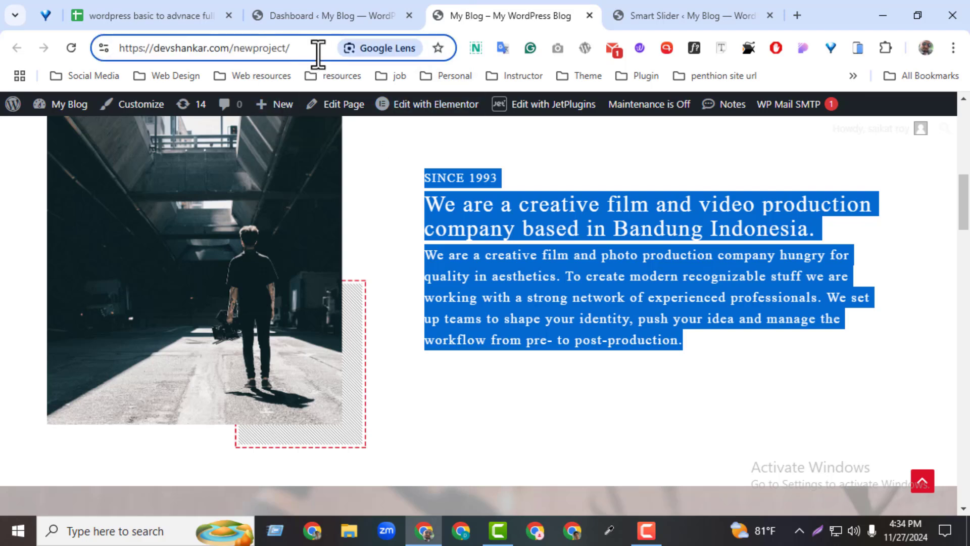
{"action": "type", "text": "test"}
{"action": "key", "text": "Return"}
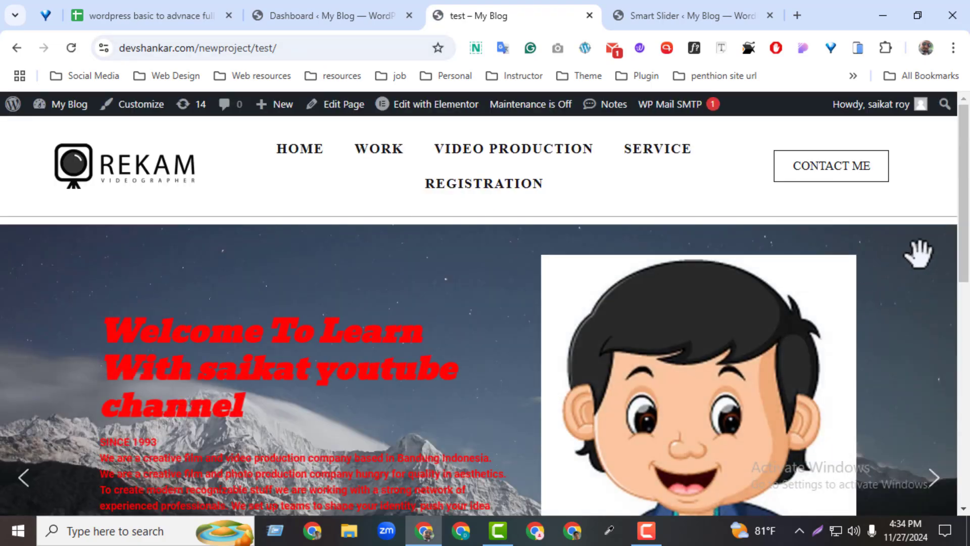
{"action": "left_click_drag", "start_coordinate": [966, 205], "coordinate": [959, 260]}
{"action": "left_click", "coordinate": [929, 319]}
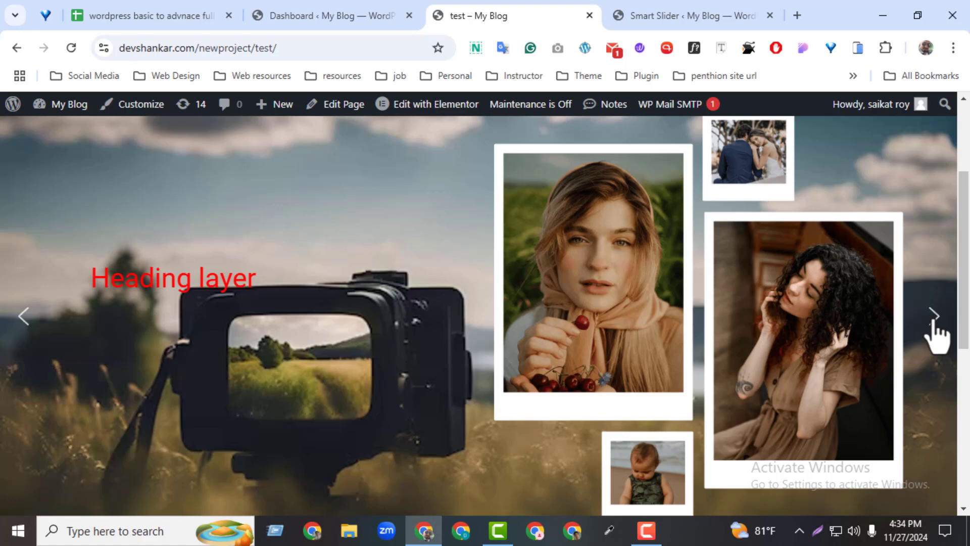
{"action": "left_click", "coordinate": [933, 323]}
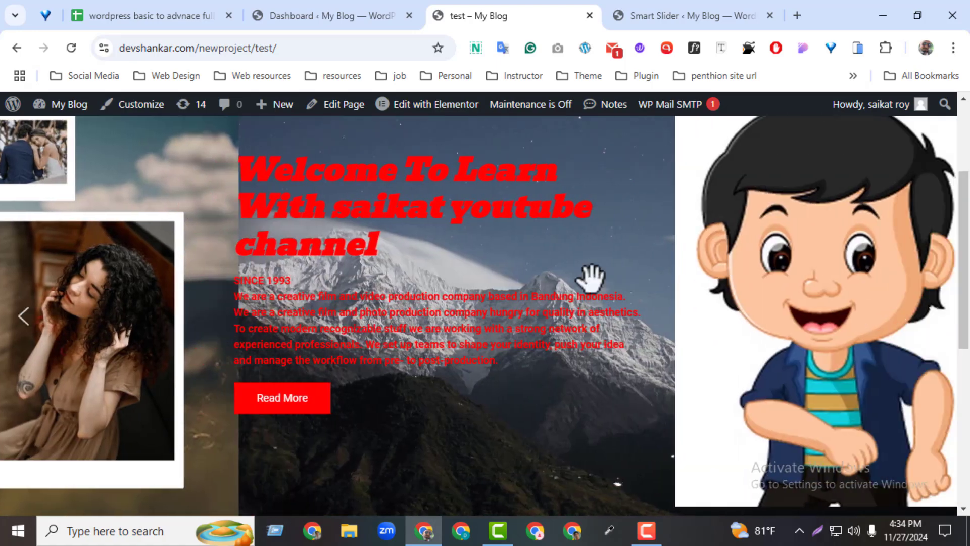
{"action": "left_click", "coordinate": [931, 324]}
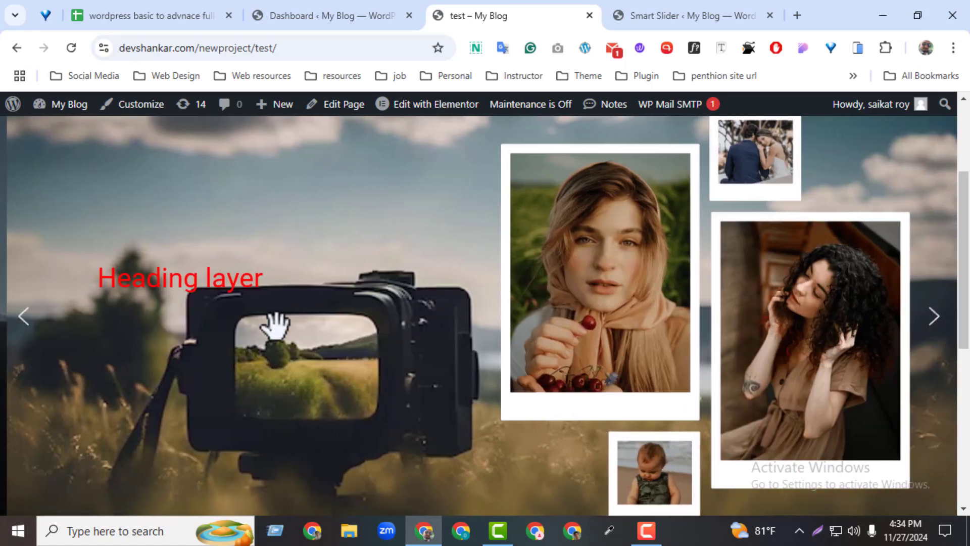
{"action": "left_click", "coordinate": [939, 338]}
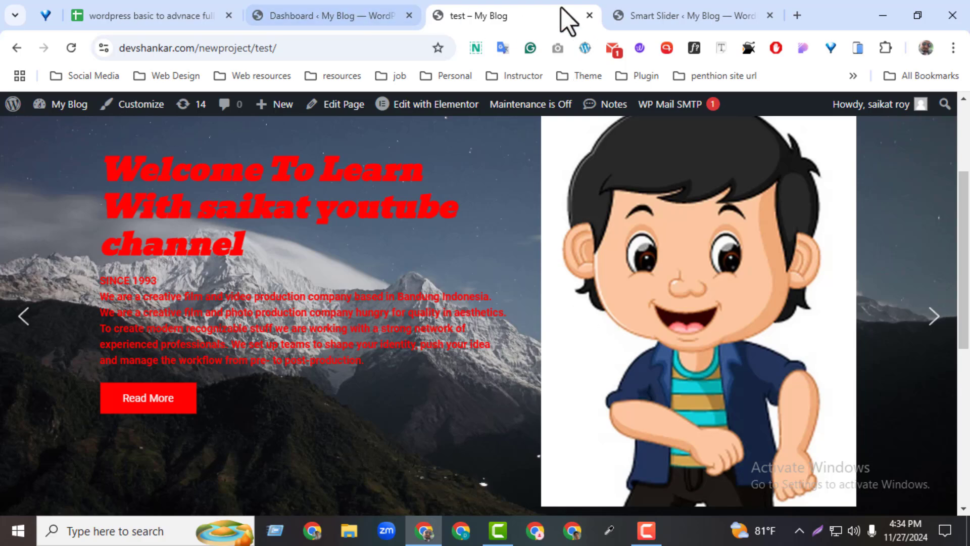
Return to the Home page slider project and add a third slide using the media library photo of the man in a beanie
{"action": "left_click", "coordinate": [614, 16]}
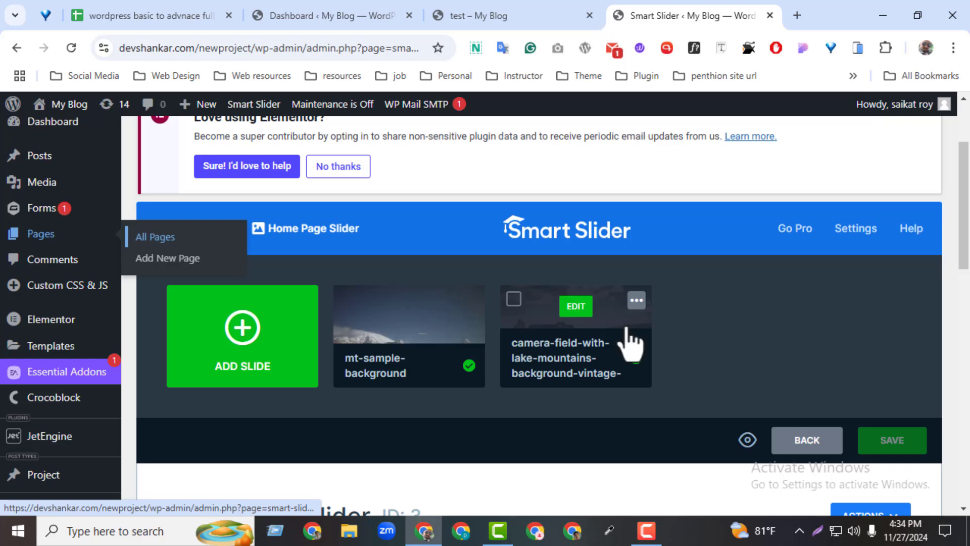
{"action": "left_click", "coordinate": [636, 301]}
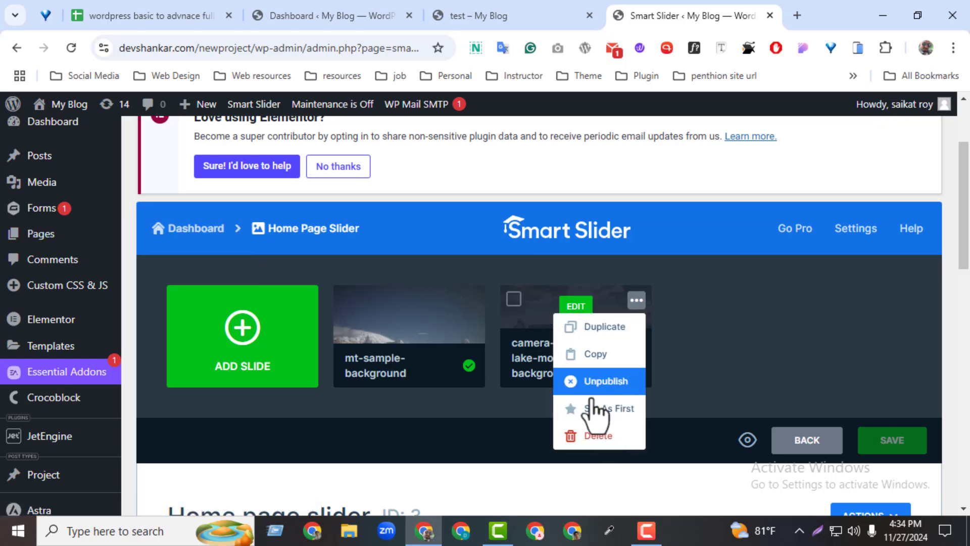
{"action": "left_click", "coordinate": [243, 355]}
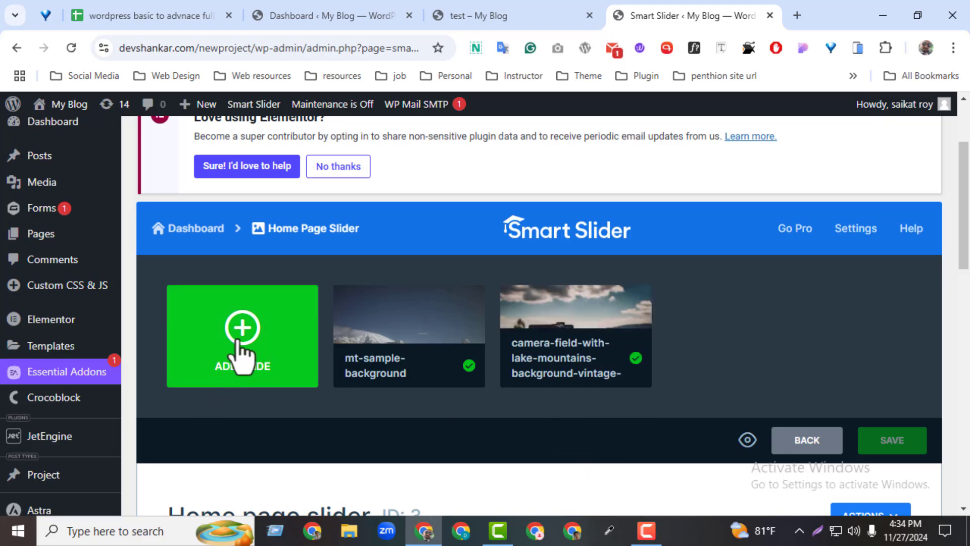
{"action": "left_click", "coordinate": [232, 339]}
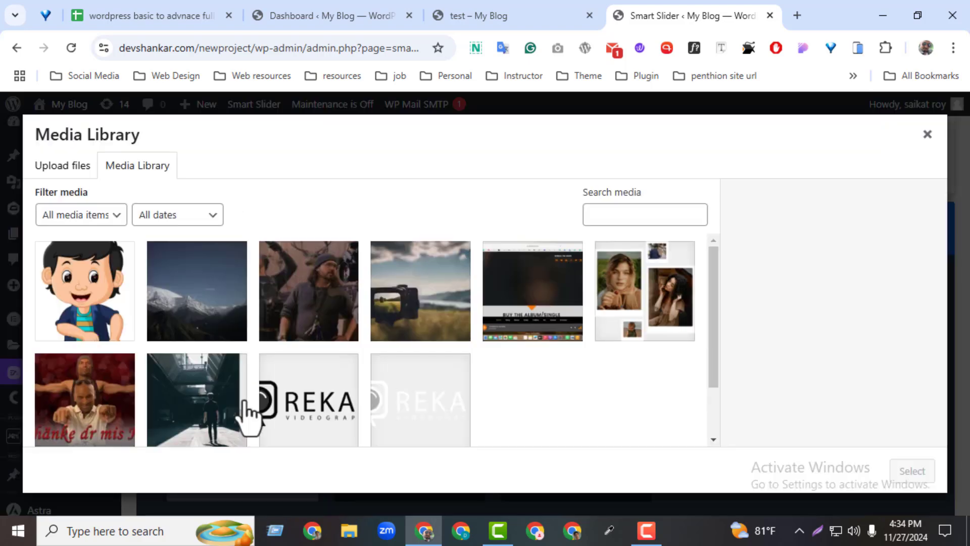
{"action": "left_click", "coordinate": [328, 317]}
{"action": "left_click", "coordinate": [887, 461]}
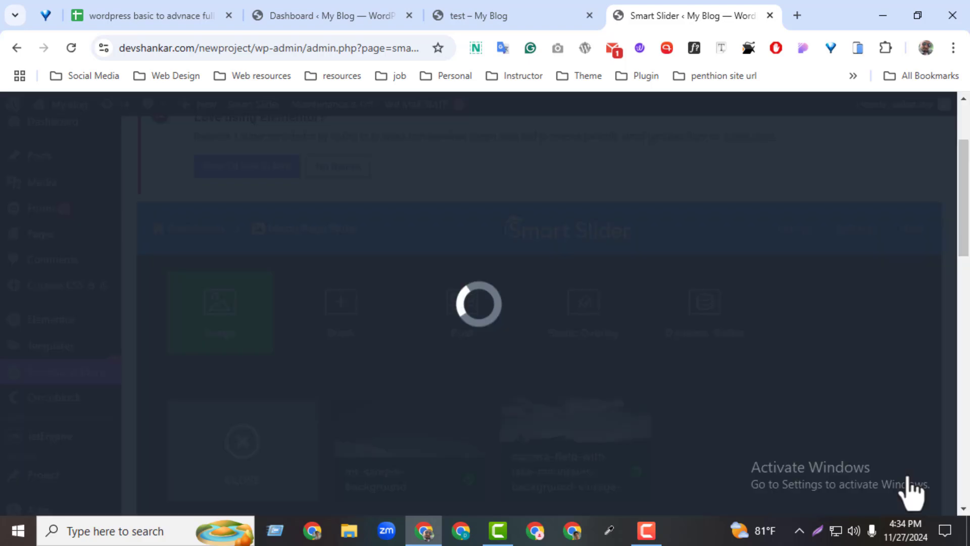
Open the new slide for editing, add a text layer with its placeholder text, and save the slide
{"action": "left_click", "coordinate": [752, 437]}
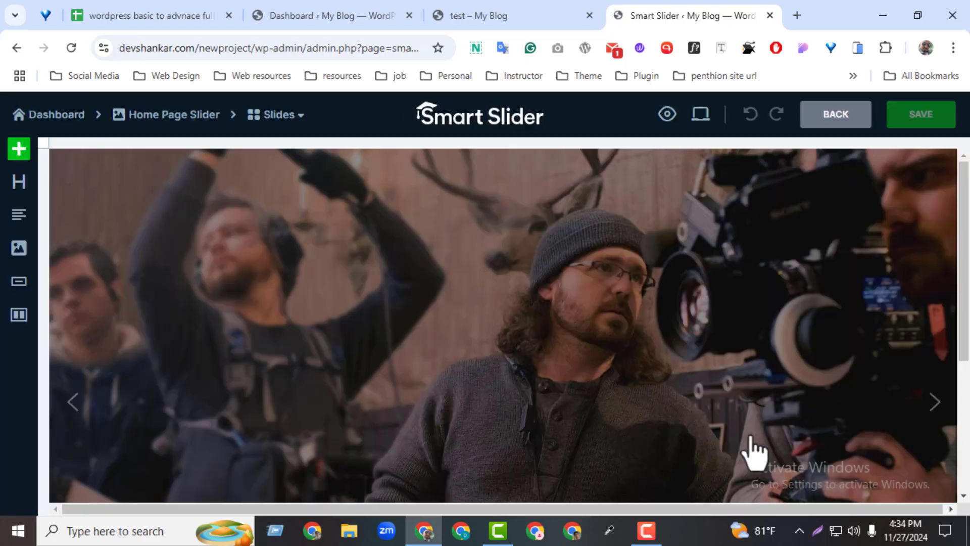
{"action": "left_click", "coordinate": [19, 216]}
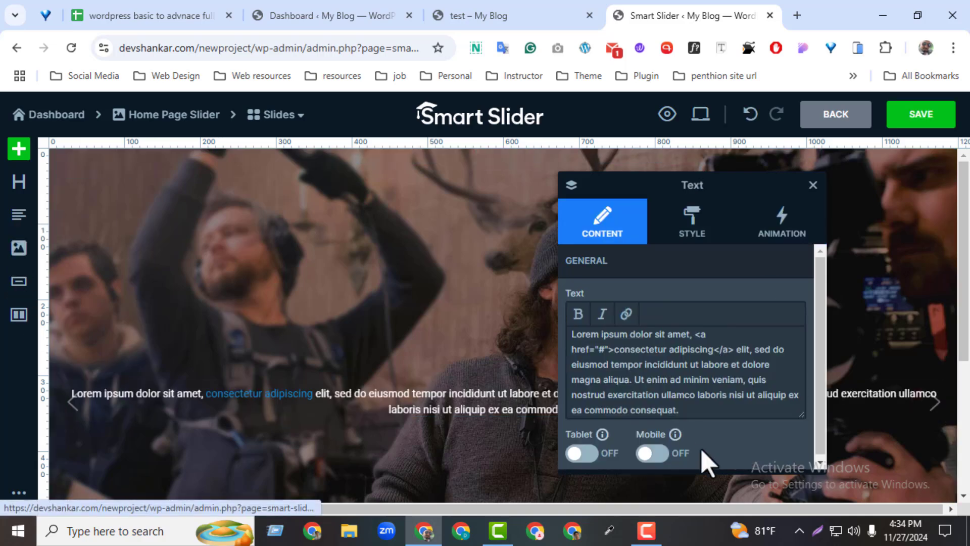
{"action": "left_click", "coordinate": [939, 112]}
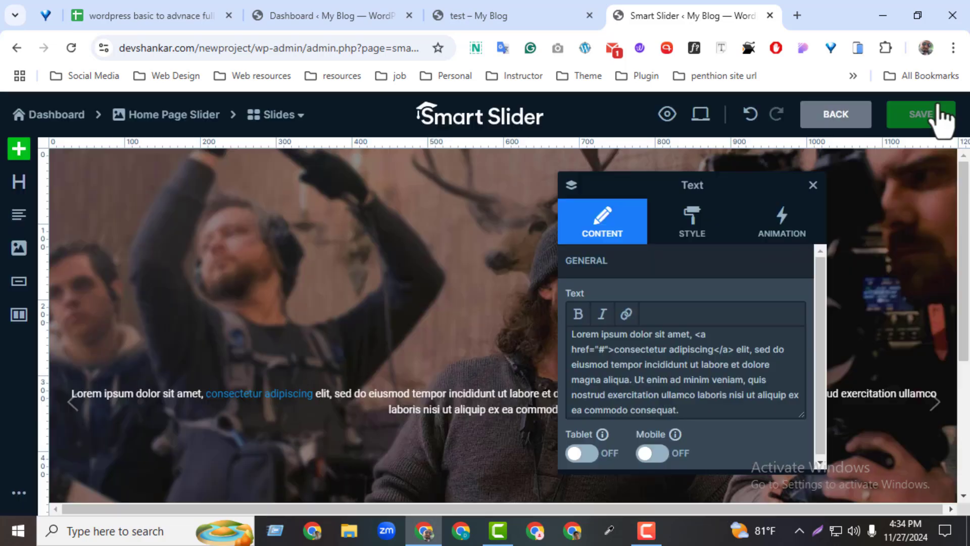
Reload the live test page and step through the slider to the newly added third slide
{"action": "left_click", "coordinate": [481, 13]}
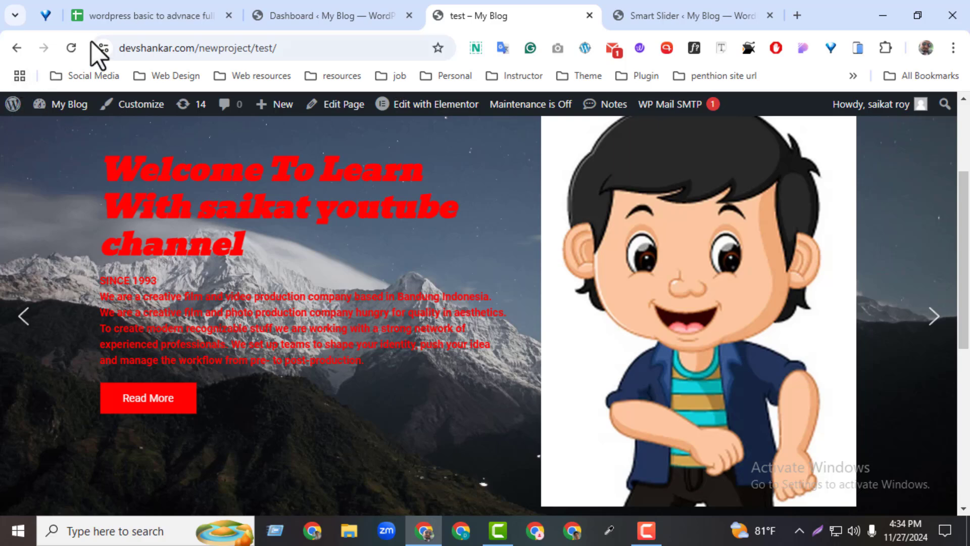
{"action": "left_click", "coordinate": [77, 45]}
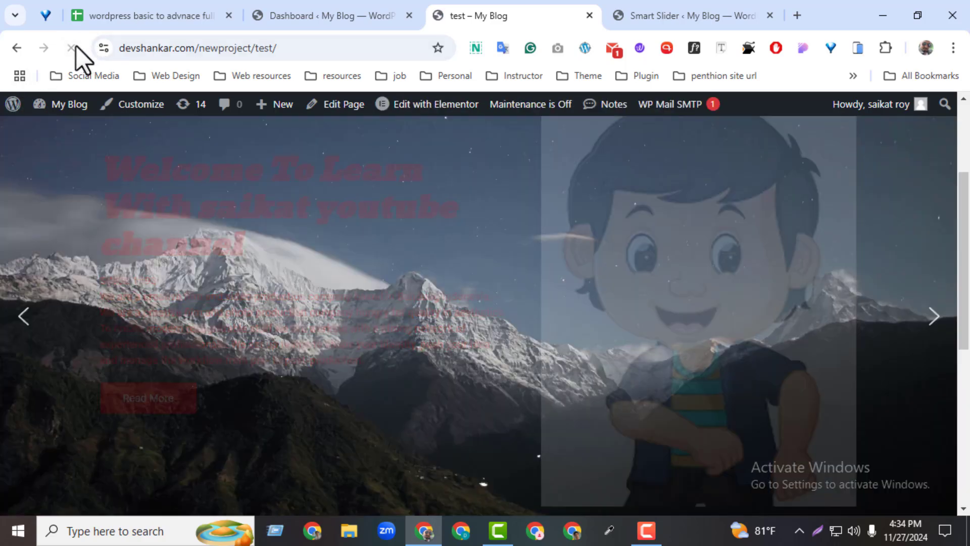
{"action": "left_click", "coordinate": [934, 334]}
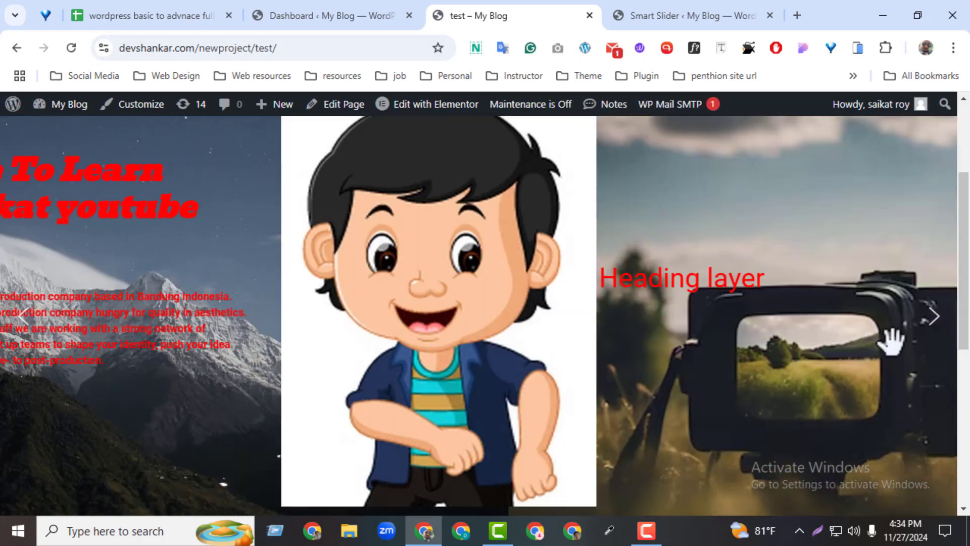
{"action": "left_click", "coordinate": [936, 323]}
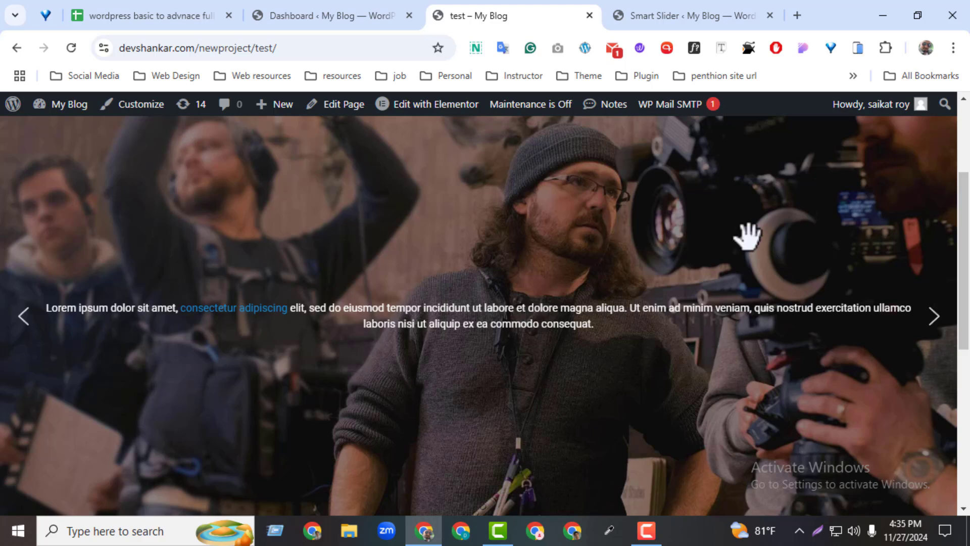
Return to the Home page slider overview and examine its slide list and its shortcode, page and PHP publishing options
{"action": "left_click", "coordinate": [696, 13]}
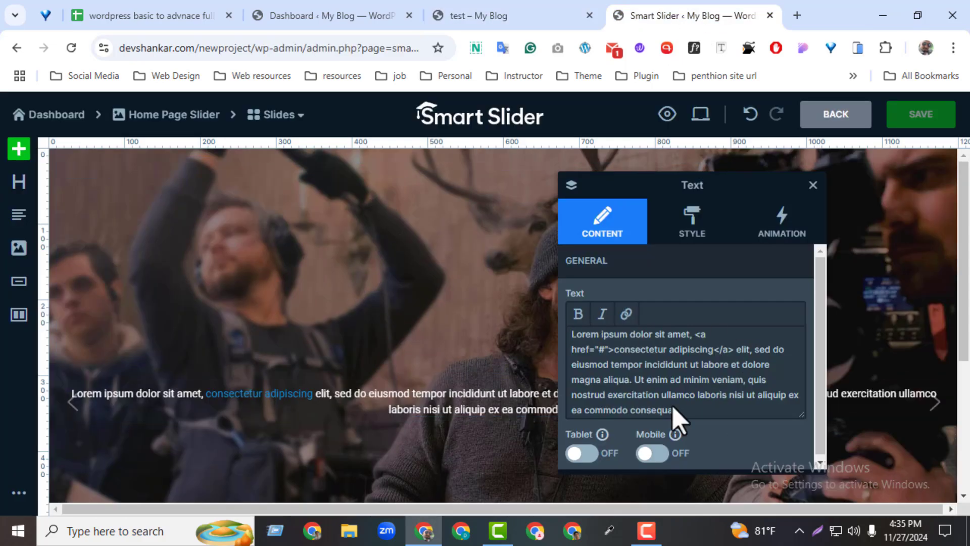
{"action": "left_click", "coordinate": [815, 116]}
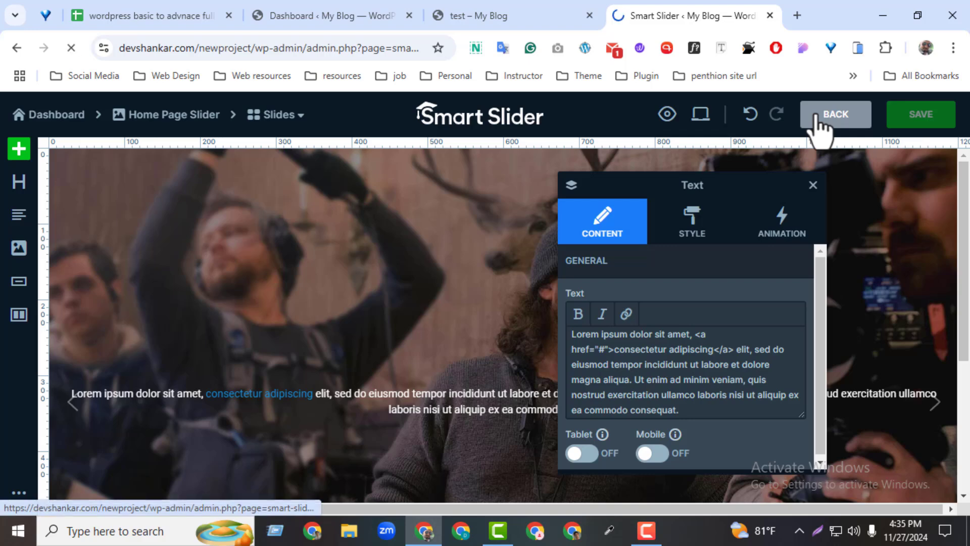
{"action": "scroll", "coordinate": [785, 295], "scroll_direction": "down", "scroll_amount": 3}
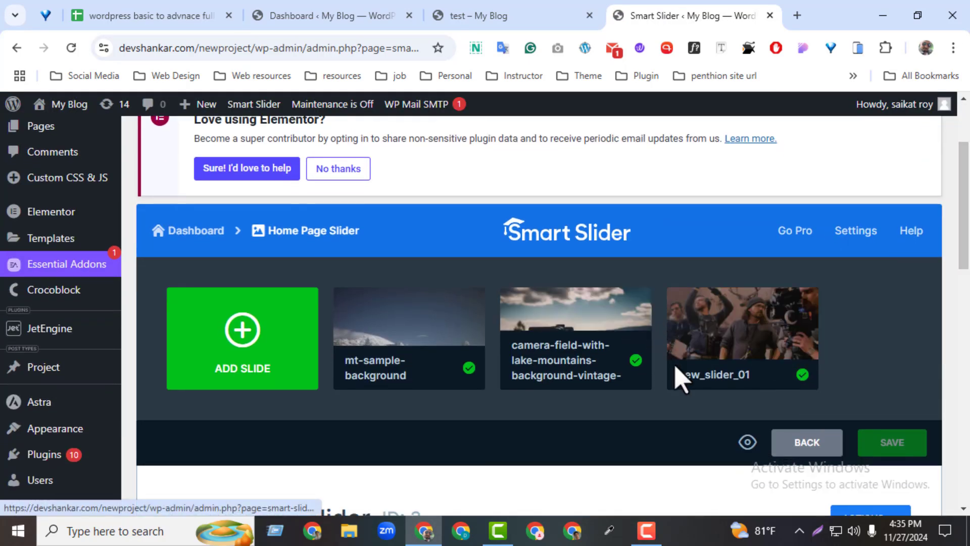
{"action": "mouse_move", "coordinate": [775, 346]}
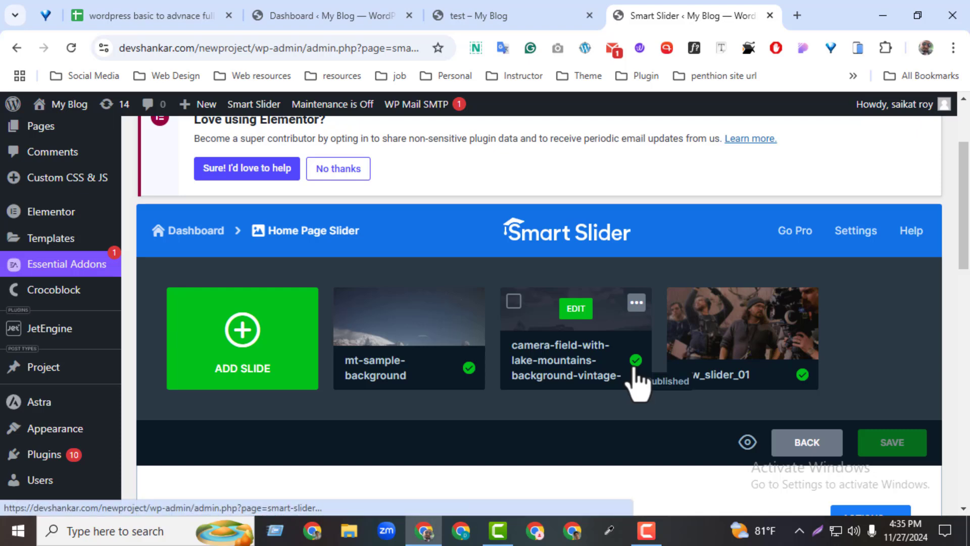
{"action": "scroll", "coordinate": [967, 243], "scroll_direction": "down", "scroll_amount": 2}
{"action": "scroll", "coordinate": [967, 250], "scroll_direction": "down", "scroll_amount": 3}
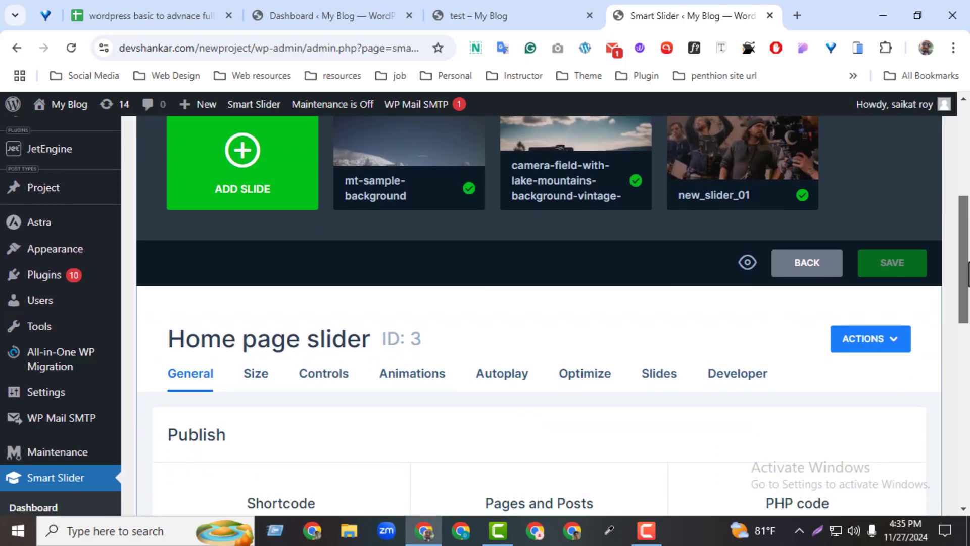
{"action": "left_click_drag", "start_coordinate": [150, 295], "coordinate": [403, 360]}
{"action": "left_click", "coordinate": [513, 389]}
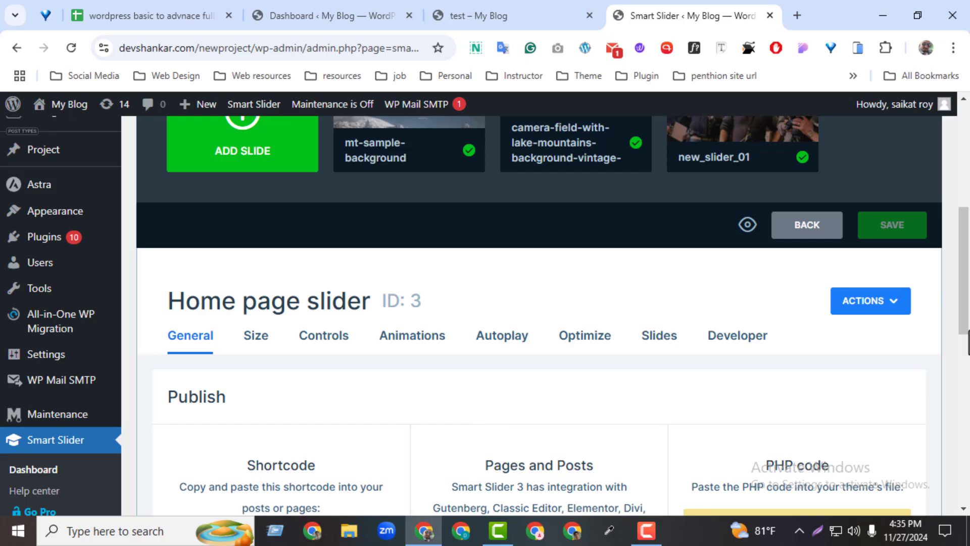
{"action": "scroll", "coordinate": [538, 316], "scroll_direction": "down", "scroll_amount": 3}
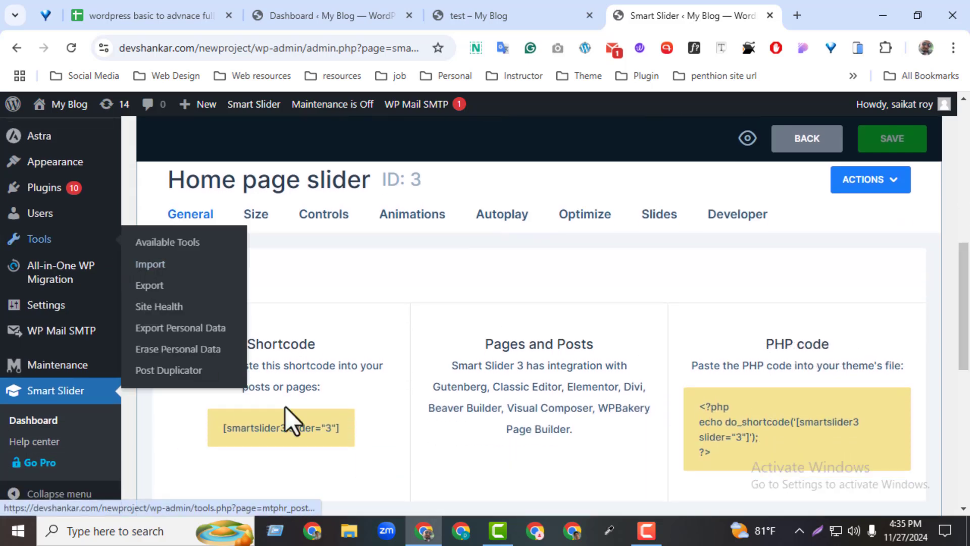
{"action": "mouse_move", "coordinate": [960, 319]}
{"action": "left_mouse_down"}
{"action": "mouse_move", "coordinate": [959, 415]}
{"action": "mouse_move", "coordinate": [947, 441]}
{"action": "mouse_move", "coordinate": [961, 275]}
{"action": "mouse_move", "coordinate": [961, 311]}
{"action": "left_mouse_up"}
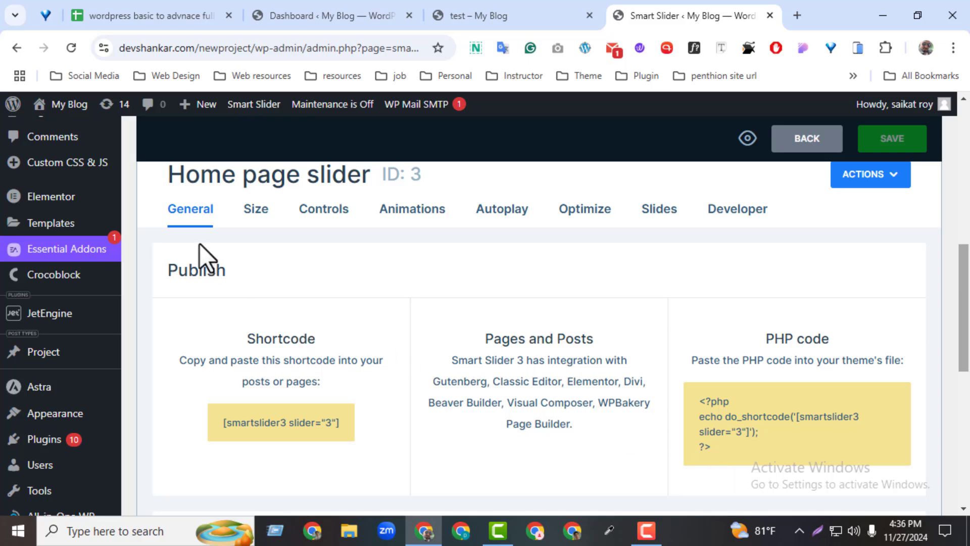
Open the slider's Size settings, check the width and height fields, and save the slider
{"action": "left_click", "coordinate": [258, 218]}
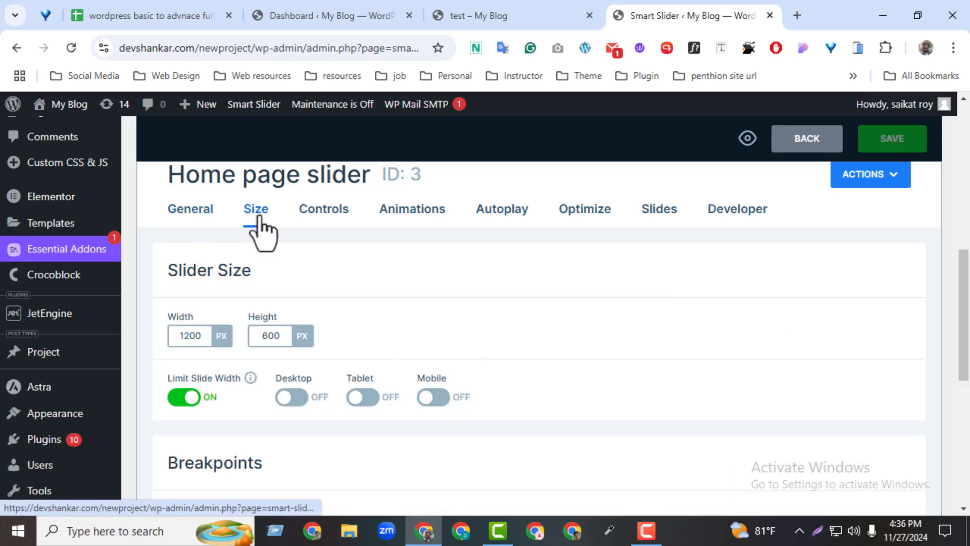
{"action": "scroll", "coordinate": [959, 308], "scroll_direction": "down", "scroll_amount": 1}
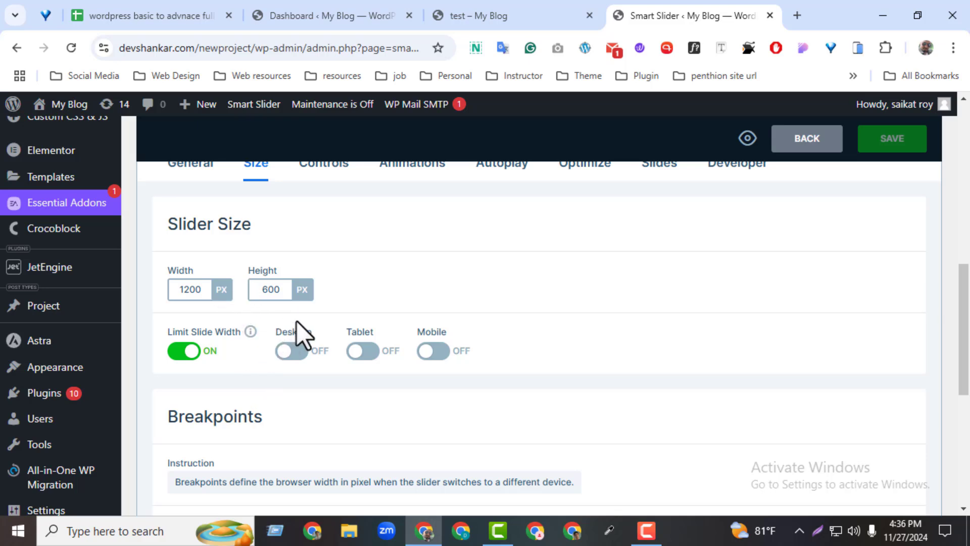
{"action": "double_click", "coordinate": [274, 291]}
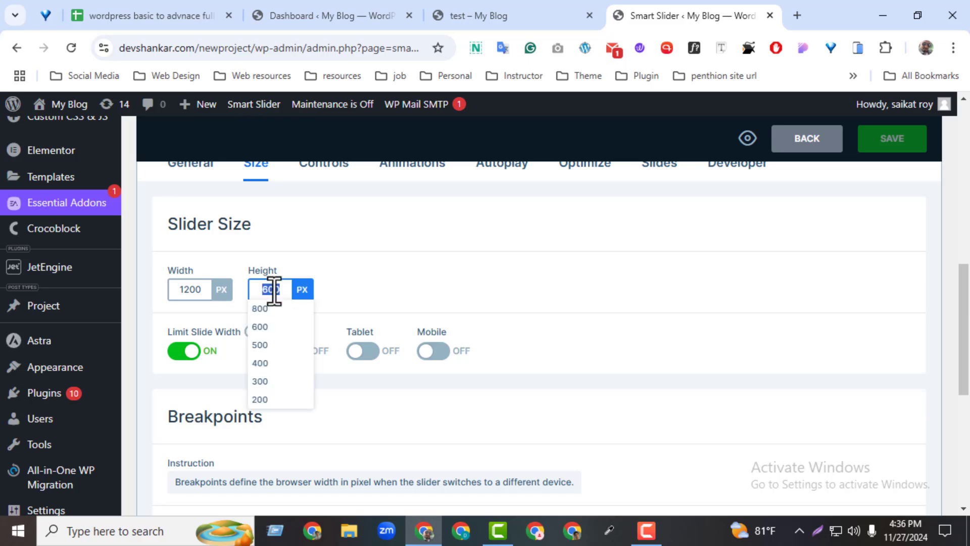
{"action": "left_click", "coordinate": [422, 306]}
{"action": "key", "text": "ctrl+s"}
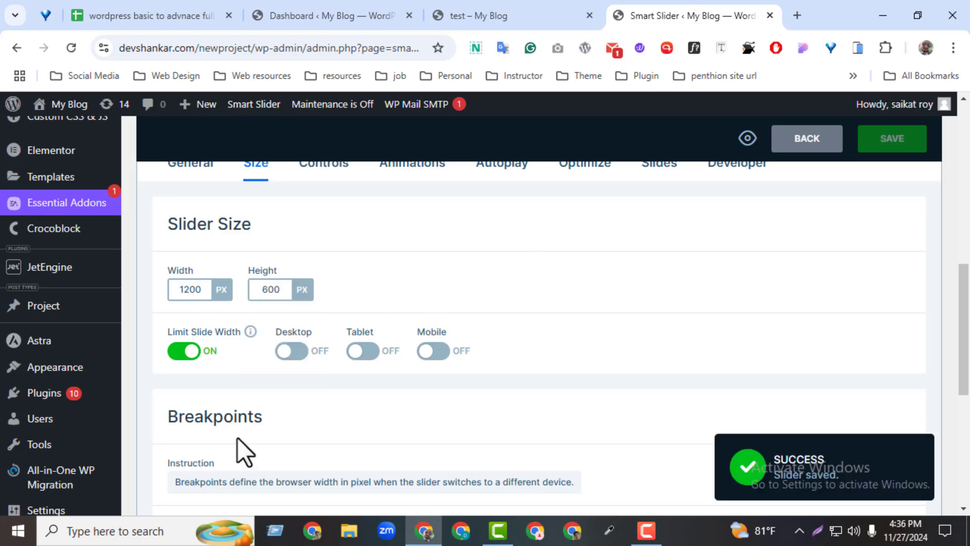
Examine the slider's breakpoint and layout settings and compare them with the slider on the live test page
{"action": "left_click_drag", "start_coordinate": [959, 308], "coordinate": [963, 326]}
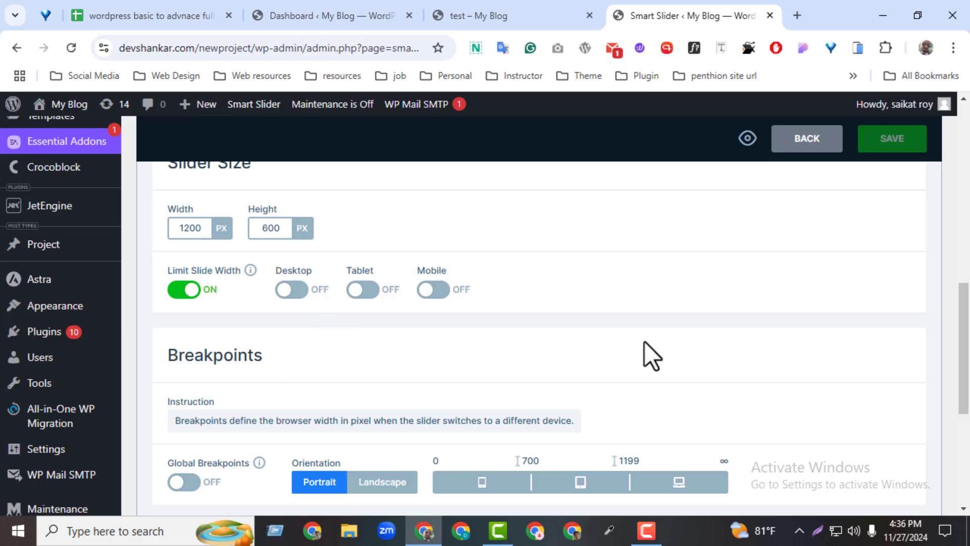
{"action": "scroll", "coordinate": [507, 359], "scroll_direction": "down", "scroll_amount": 3}
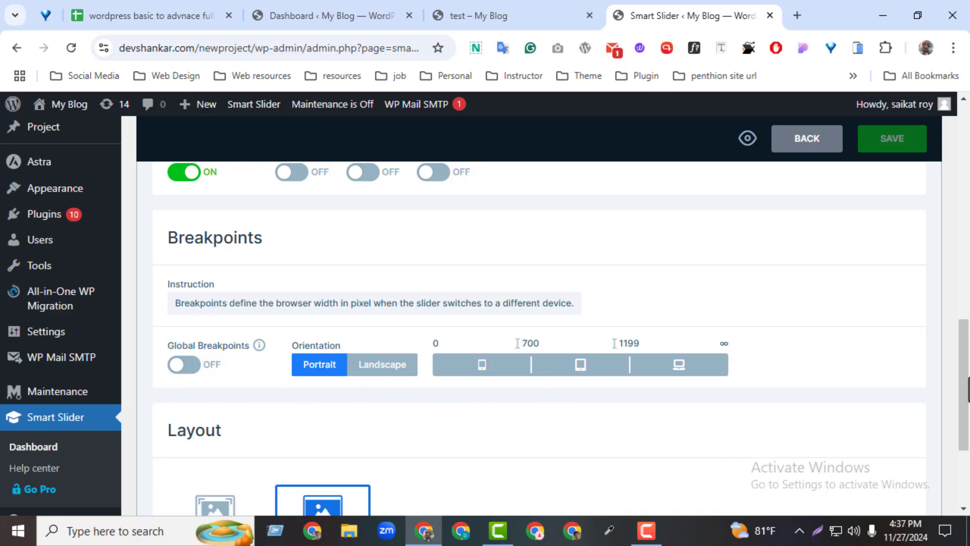
{"action": "left_click_drag", "start_coordinate": [968, 389], "coordinate": [965, 432]}
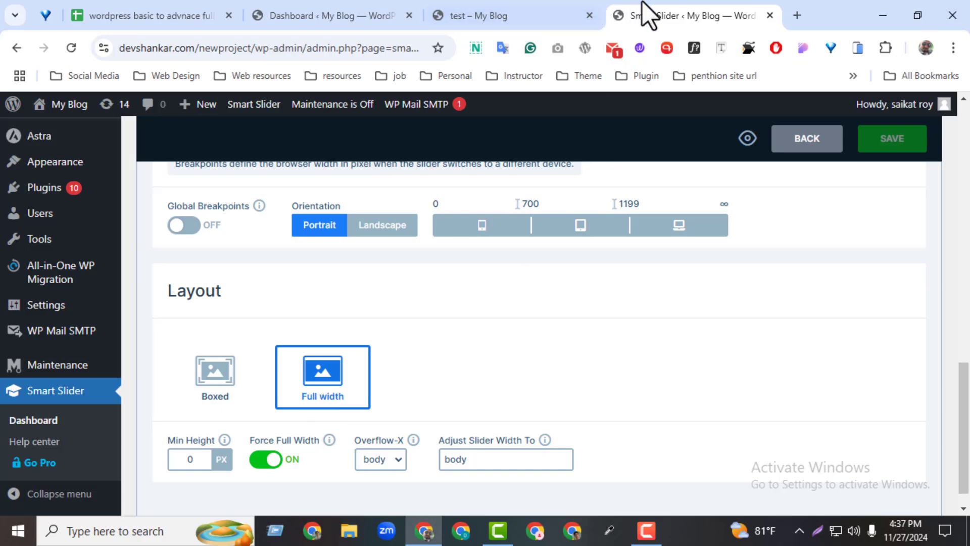
{"action": "left_click", "coordinate": [520, 11]}
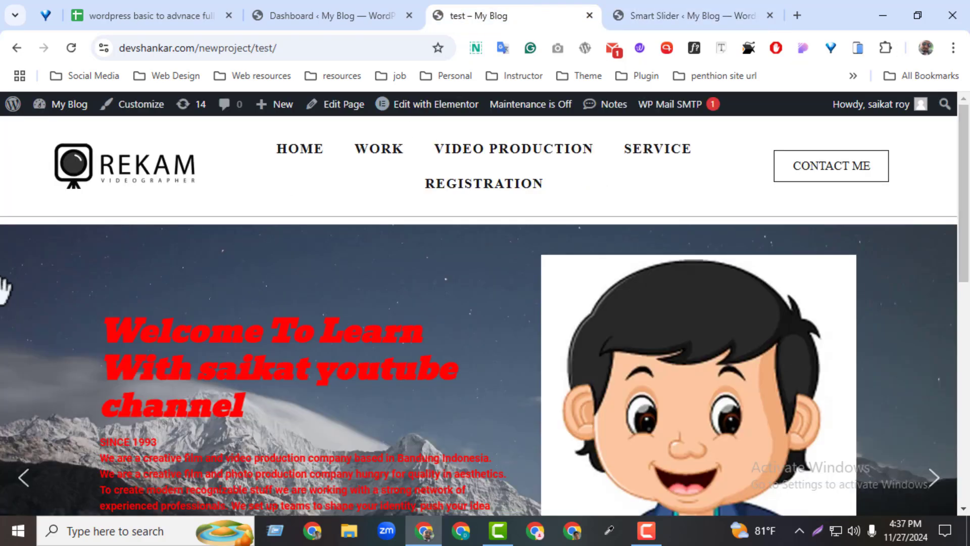
{"action": "left_click", "coordinate": [685, 14]}
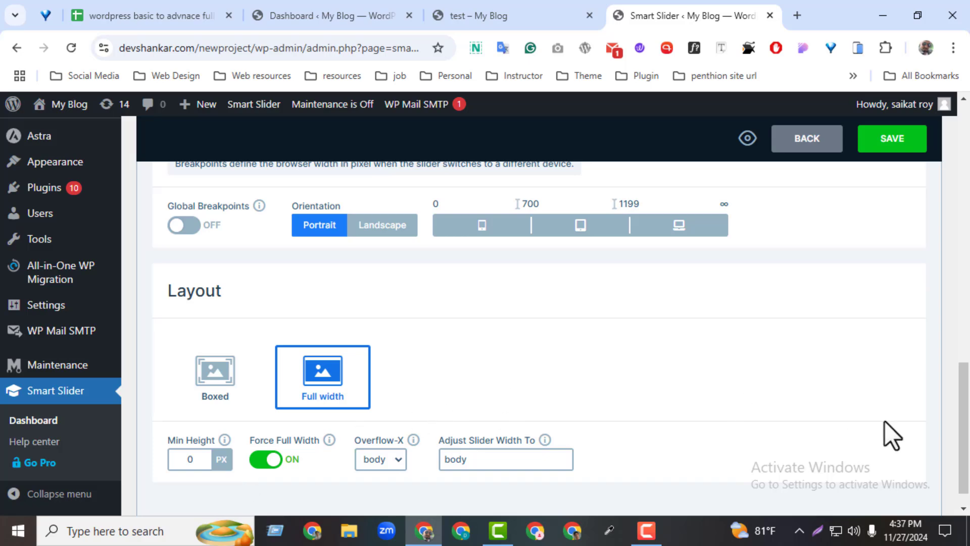
{"action": "left_click_drag", "start_coordinate": [968, 394], "coordinate": [968, 211]}
{"action": "scroll", "coordinate": [481, 341], "scroll_direction": "down", "scroll_amount": 5}
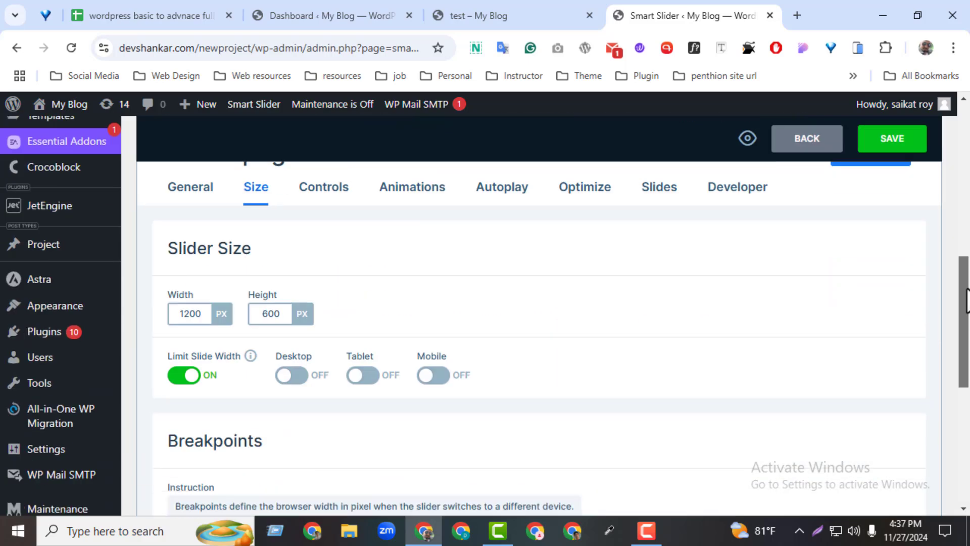
Open the slider's Controls settings and compare the drag, mouse wheel and arrow options with the live slider
{"action": "left_click", "coordinate": [334, 200]}
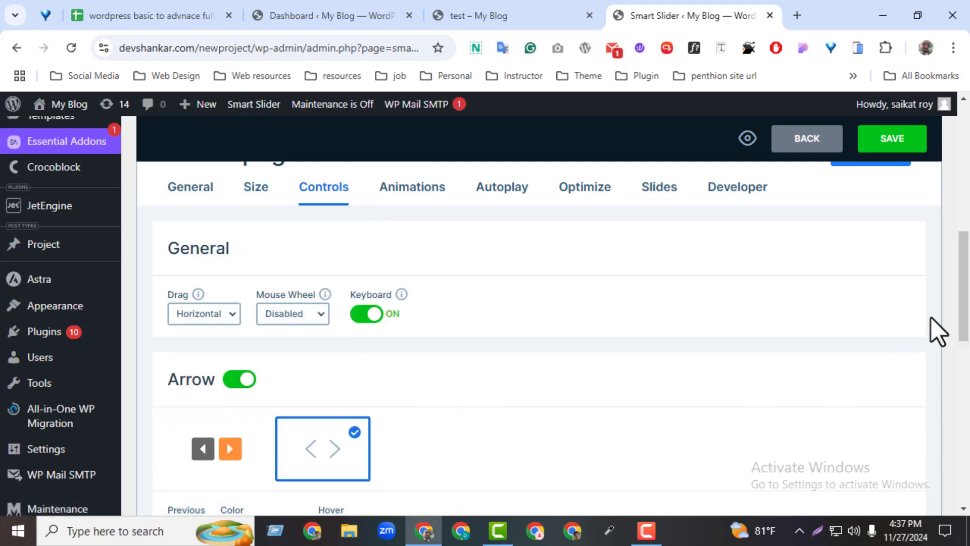
{"action": "left_click_drag", "start_coordinate": [969, 294], "coordinate": [968, 302]}
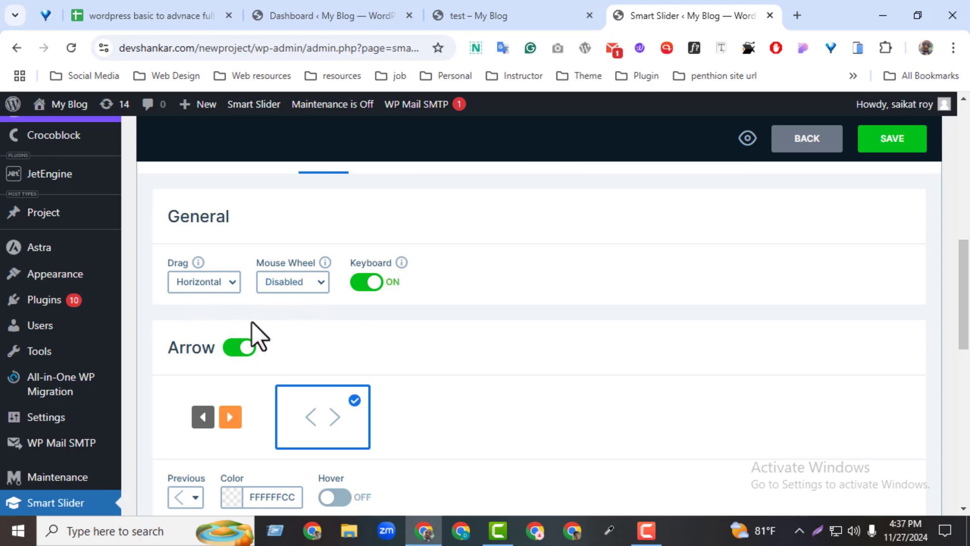
{"action": "left_click", "coordinate": [470, 19]}
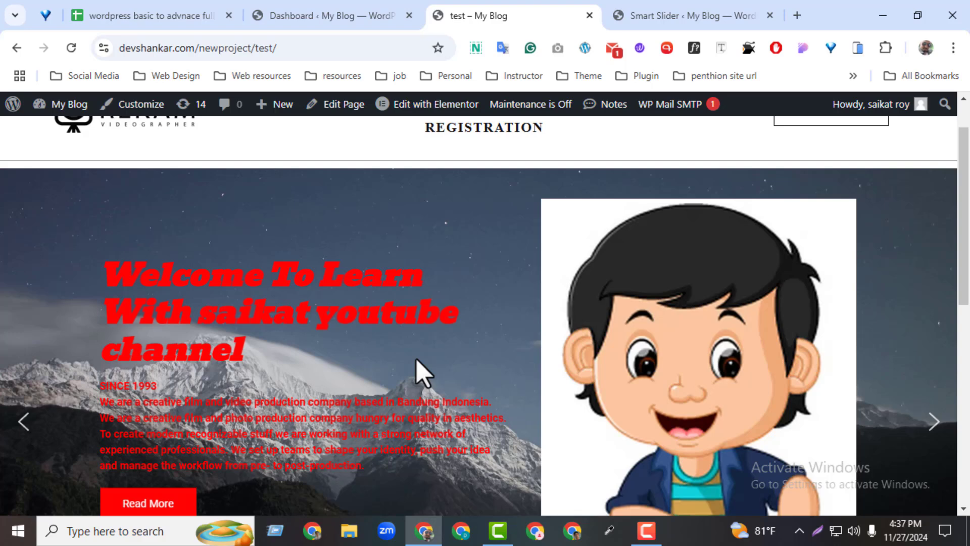
{"action": "left_click", "coordinate": [708, 15]}
Try the Vertical and Horizontal mouse wheel options and set Mouse Wheel back to Disabled
{"action": "left_click", "coordinate": [285, 288]}
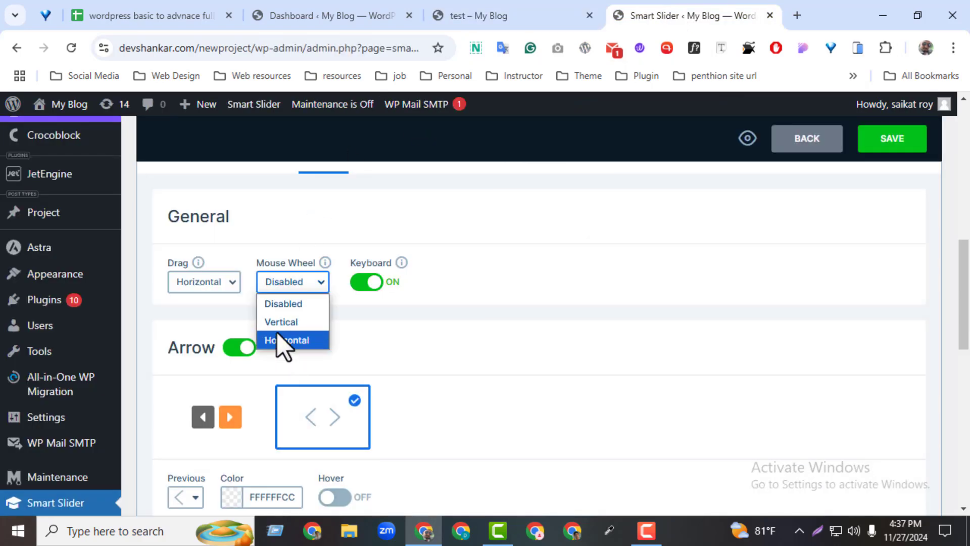
{"action": "left_click", "coordinate": [278, 323]}
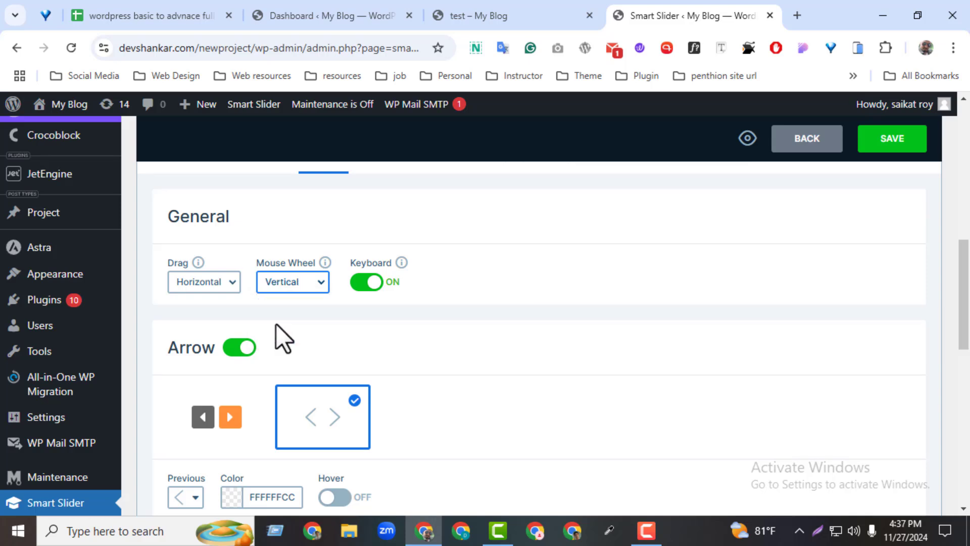
{"action": "left_click", "coordinate": [287, 289]}
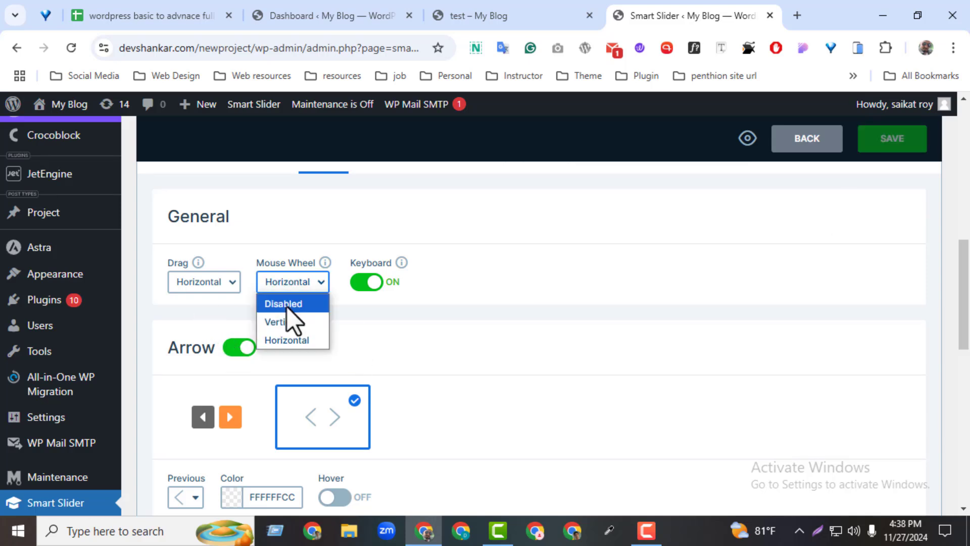
{"action": "left_click", "coordinate": [287, 306]}
Set the slider's Drag option to Horizontal, save, and reload the live test page to try dragging between slides
{"action": "left_click", "coordinate": [199, 288]}
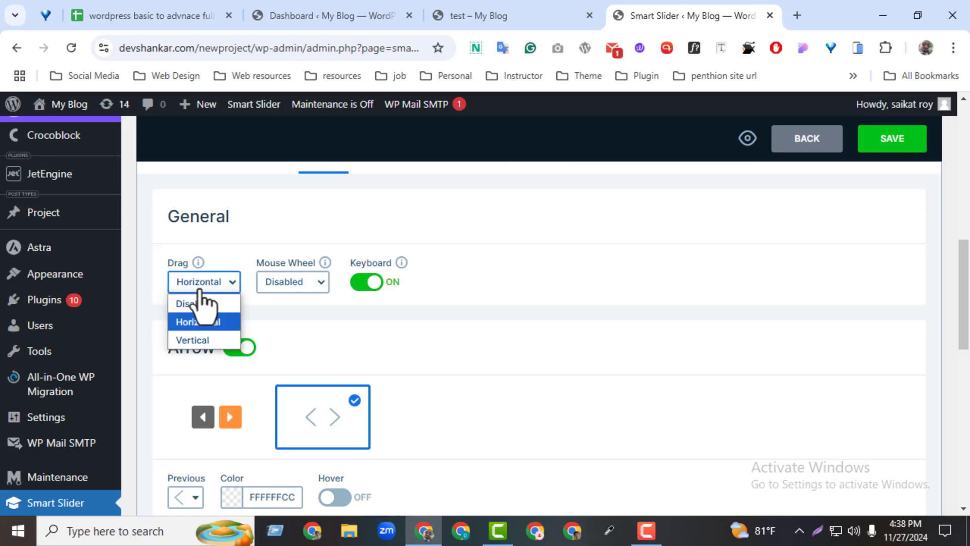
{"action": "left_click", "coordinate": [213, 325]}
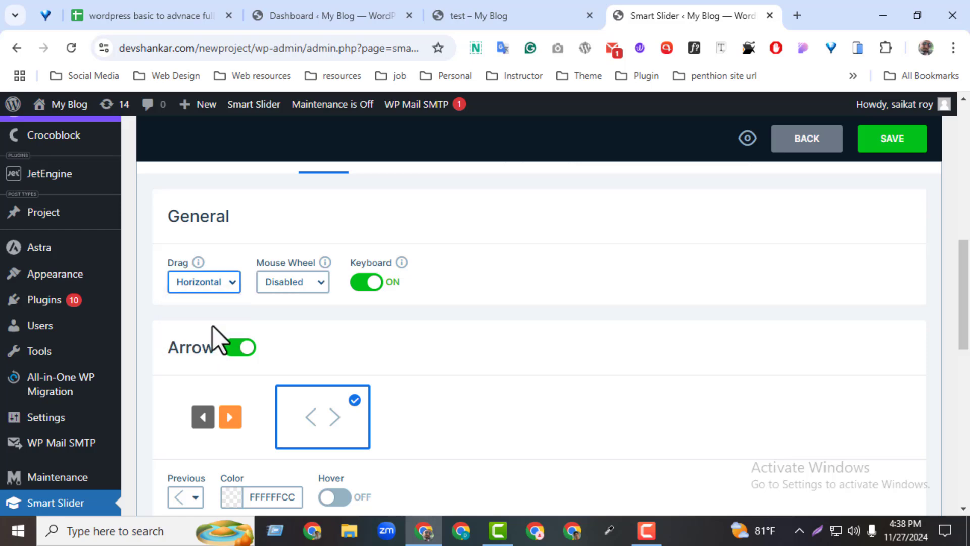
{"action": "left_click", "coordinate": [903, 151]}
{"action": "left_click", "coordinate": [505, 23]}
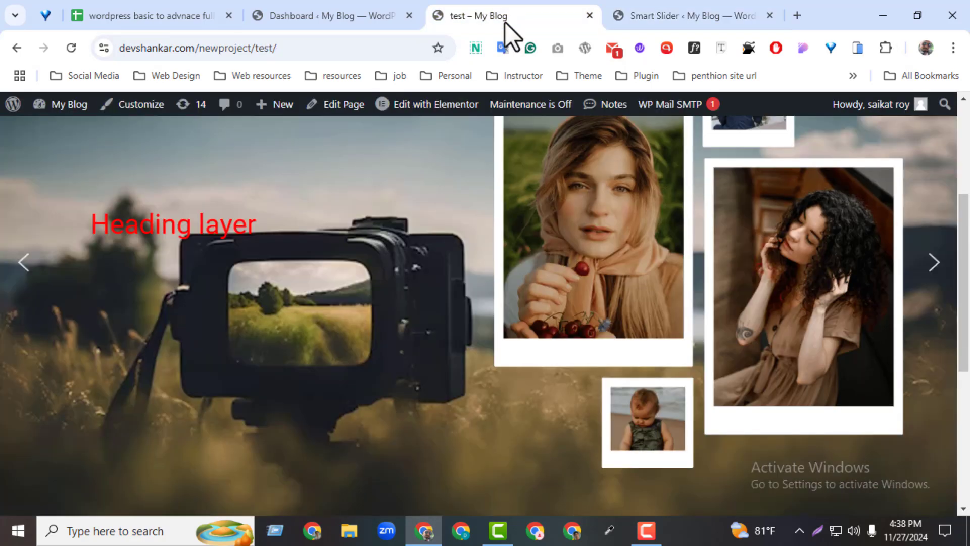
{"action": "left_click", "coordinate": [65, 48]}
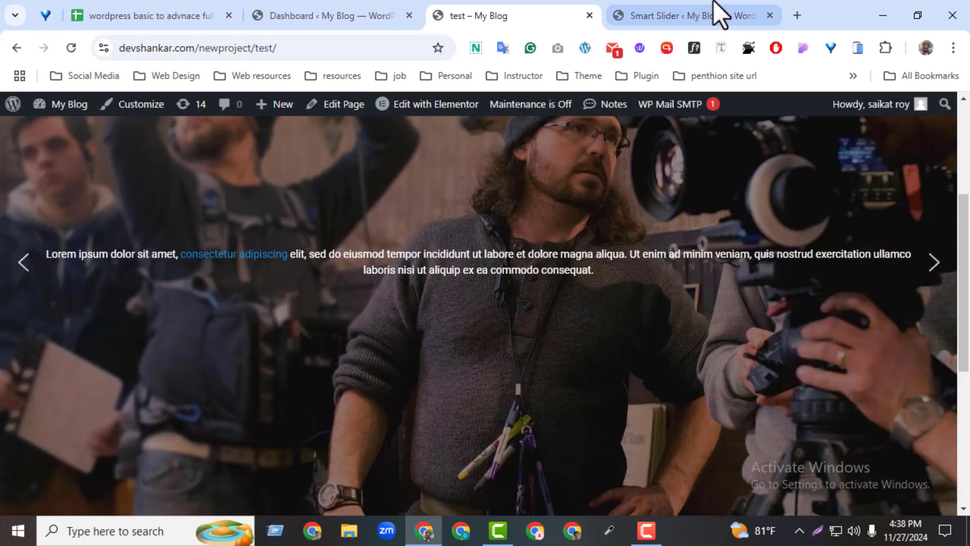
Return to the slider's Controls settings, set Drag to Vertical, and save the slider
{"action": "left_click", "coordinate": [713, 13]}
{"action": "left_click", "coordinate": [222, 282]}
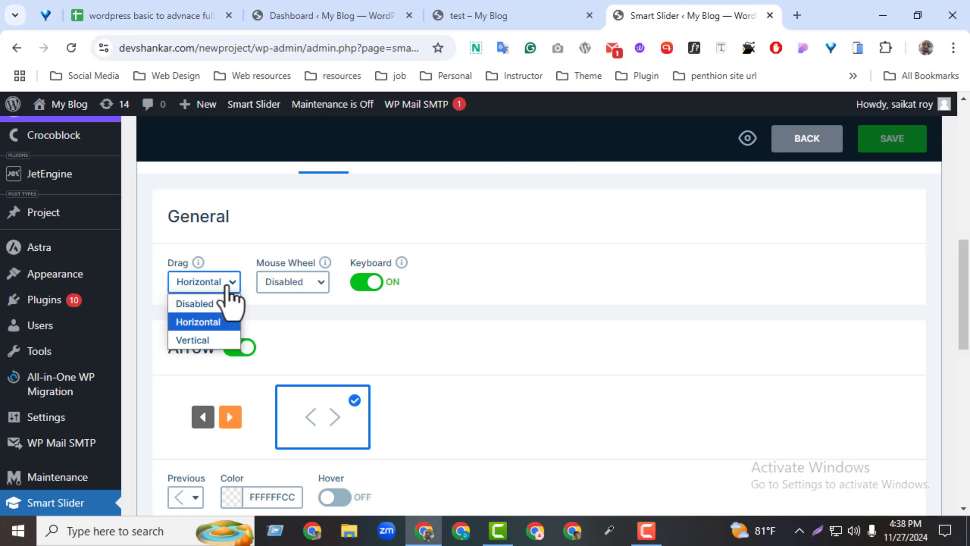
{"action": "left_click", "coordinate": [220, 340]}
{"action": "left_click", "coordinate": [870, 144]}
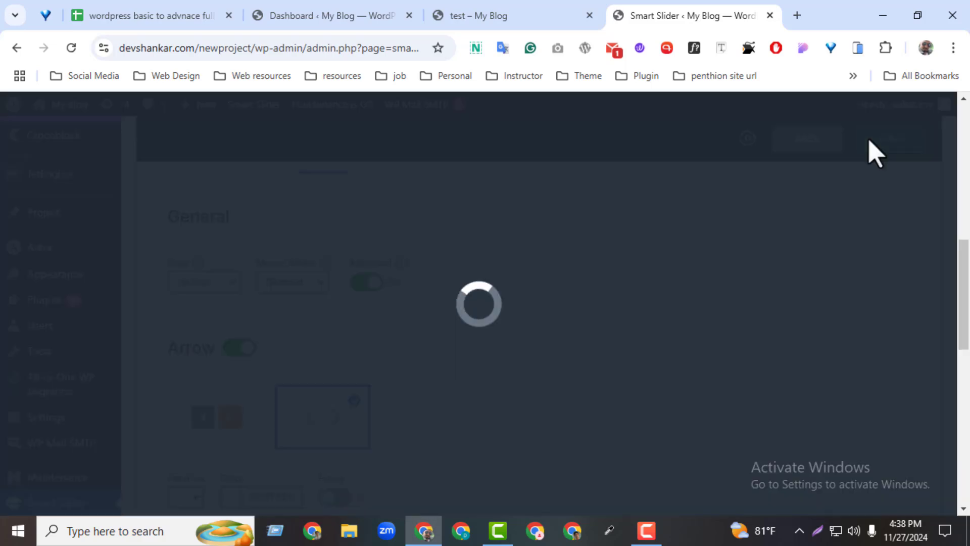
Reload the live test page and test dragging the first slide vertically
{"action": "left_click", "coordinate": [505, 16]}
{"action": "left_click", "coordinate": [69, 47]}
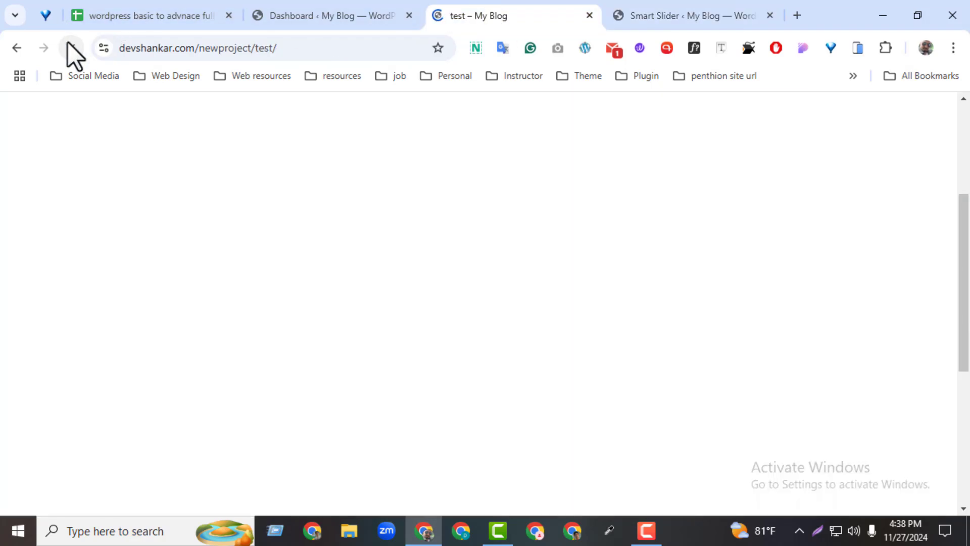
{"action": "scroll", "coordinate": [494, 214], "scroll_direction": "up", "scroll_amount": 3}
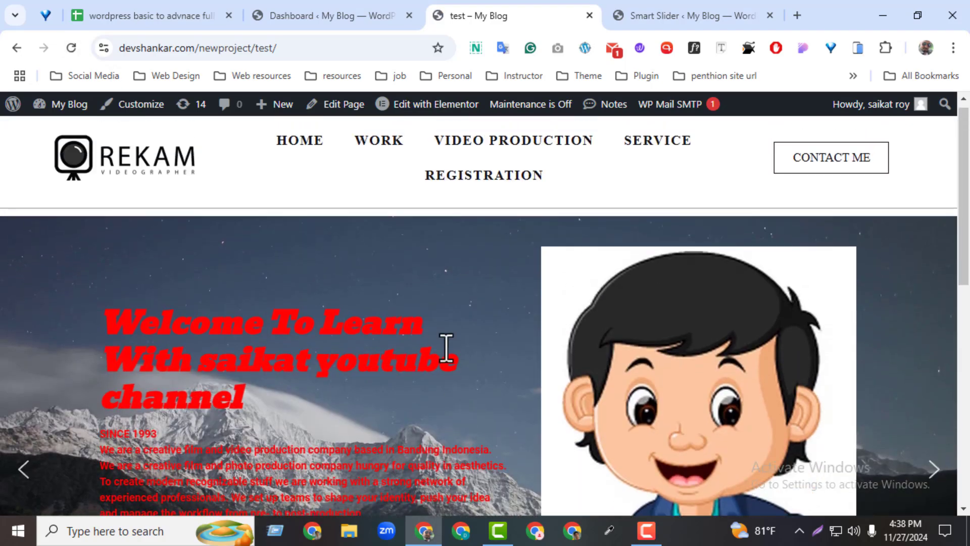
{"action": "left_click_drag", "start_coordinate": [442, 356], "coordinate": [447, 149]}
{"action": "left_click_drag", "start_coordinate": [463, 460], "coordinate": [478, 256]}
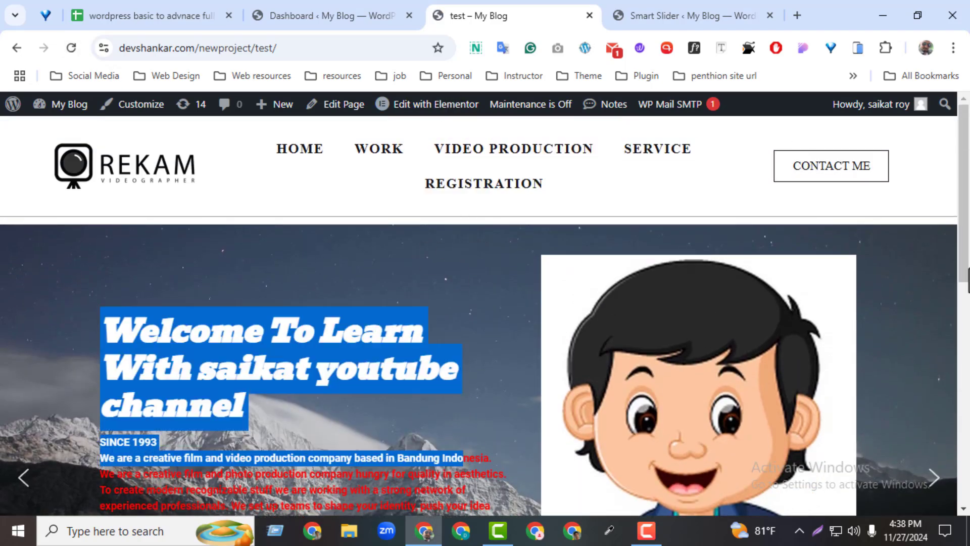
Choose the boxed solid-triangle arrow style for the slider, save it, and reload the live test page to check the arrows
{"action": "key", "text": "ctrl+Tab"}
{"action": "scroll", "coordinate": [966, 282], "scroll_direction": "down", "scroll_amount": 2}
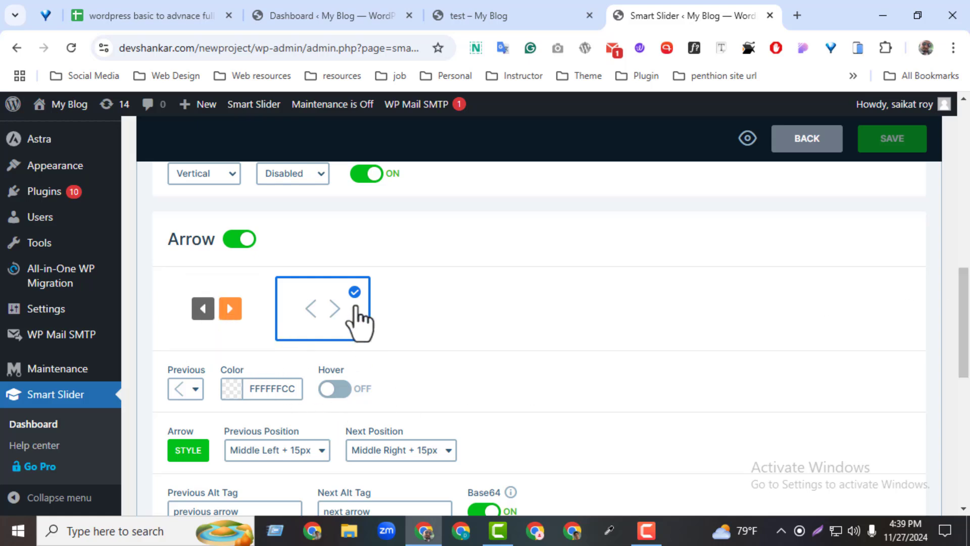
{"action": "left_click", "coordinate": [225, 310]}
{"action": "left_click", "coordinate": [891, 147]}
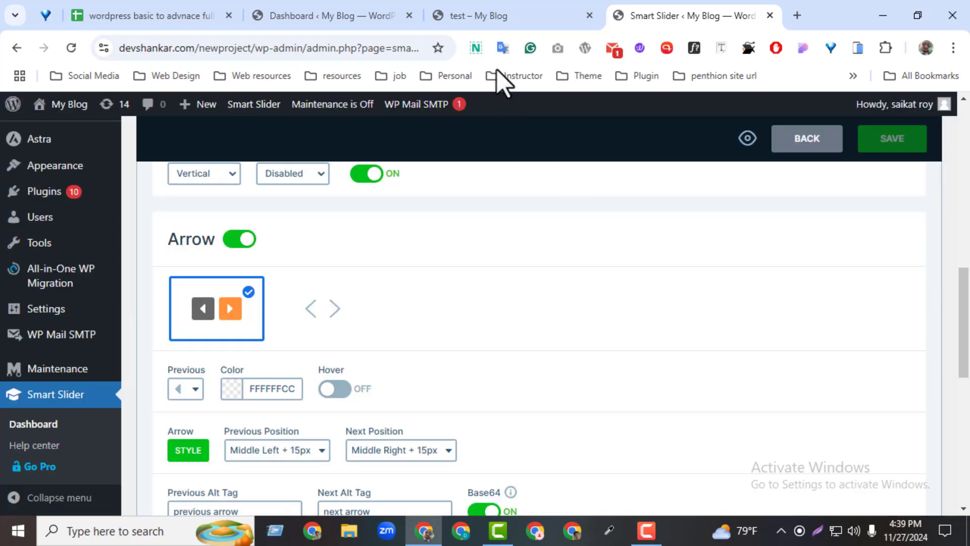
{"action": "left_click", "coordinate": [480, 16]}
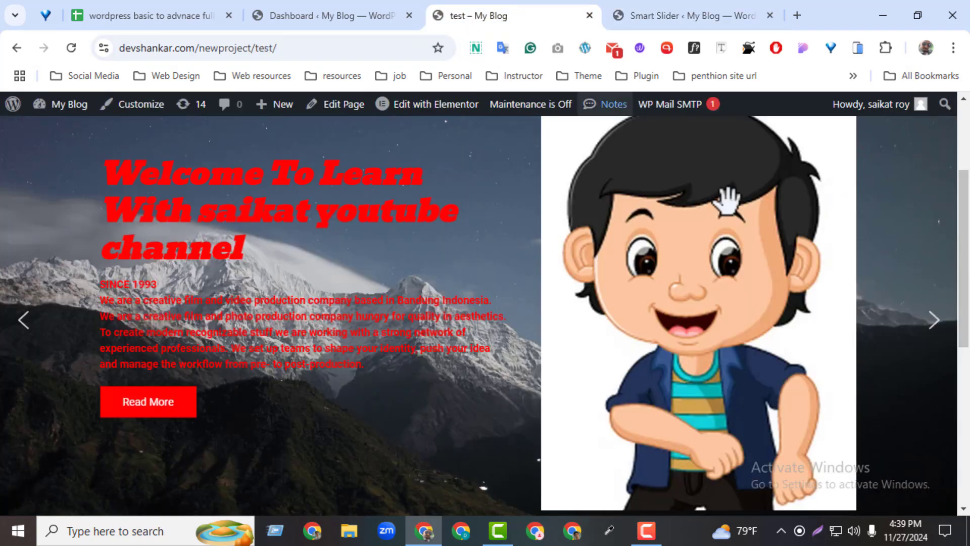
{"action": "left_click", "coordinate": [77, 48]}
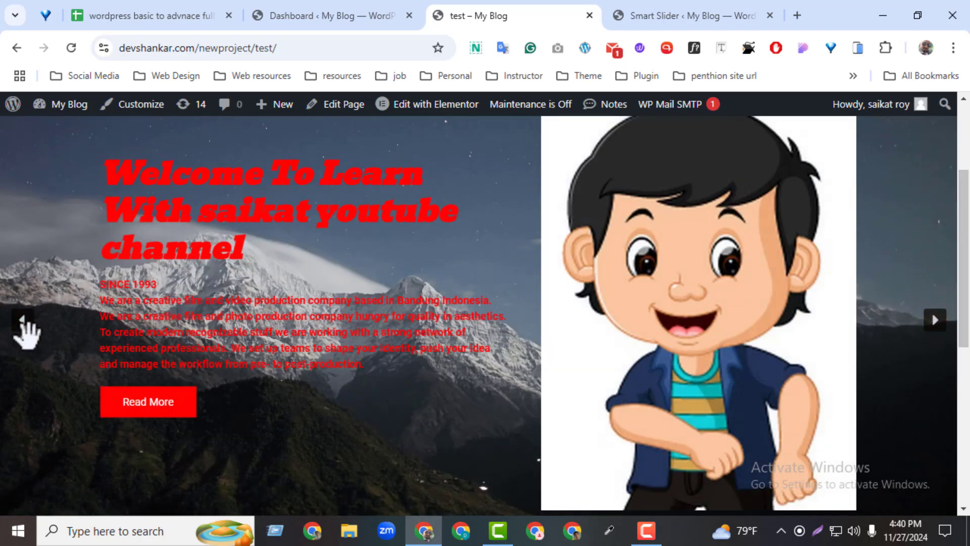
Set the slider's arrow color to FF0000FF and choose the circled left arrow as the previous icon
{"action": "left_click", "coordinate": [650, 14]}
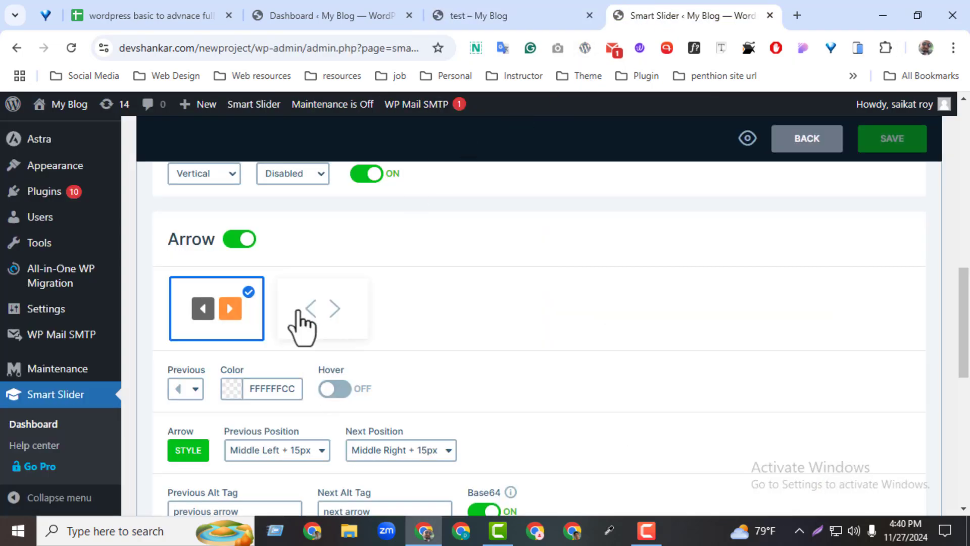
{"action": "left_click", "coordinate": [227, 393]}
{"action": "left_click", "coordinate": [332, 273]}
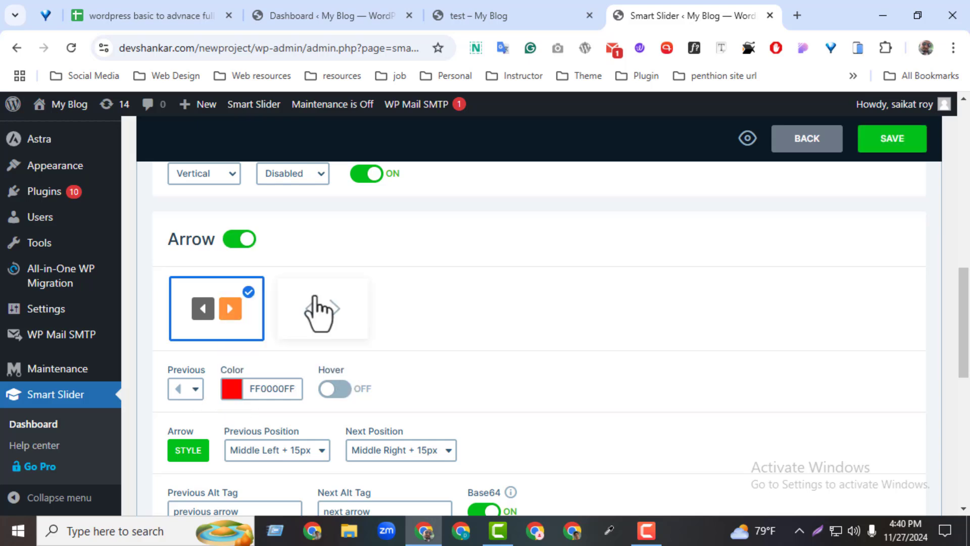
{"action": "left_click", "coordinate": [182, 391]}
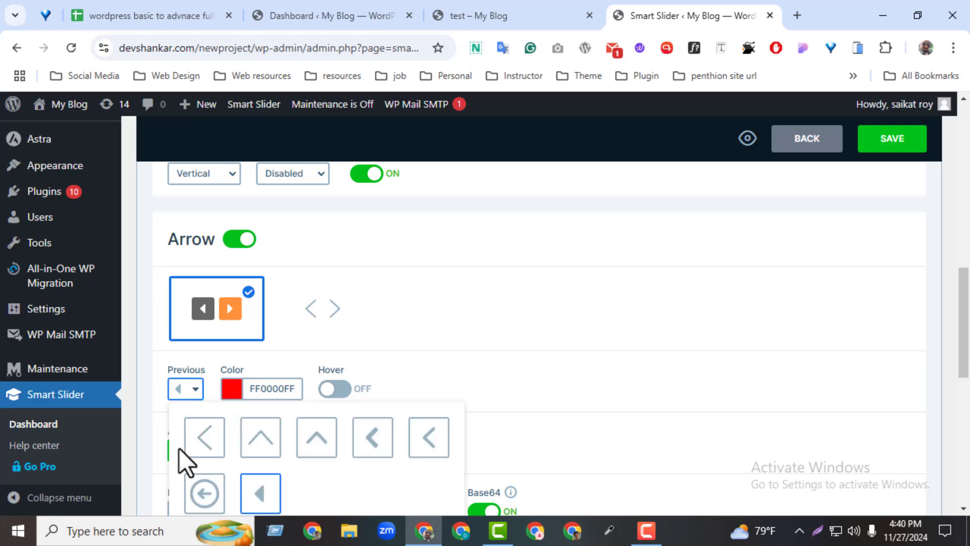
{"action": "left_click", "coordinate": [205, 495]}
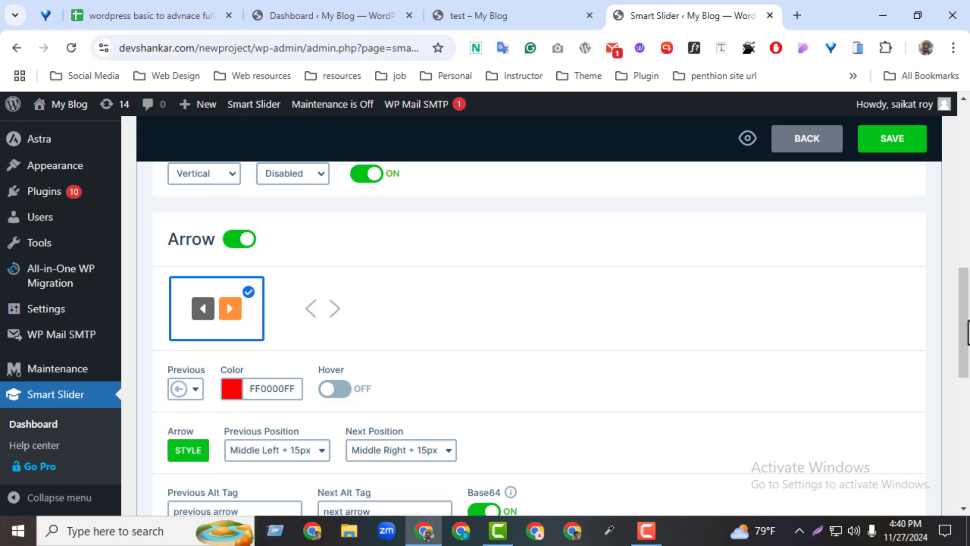
Enable the hover state for the slider arrows and set the hover color to ECC31FFF
{"action": "scroll", "coordinate": [727, 368], "scroll_direction": "down", "scroll_amount": 2}
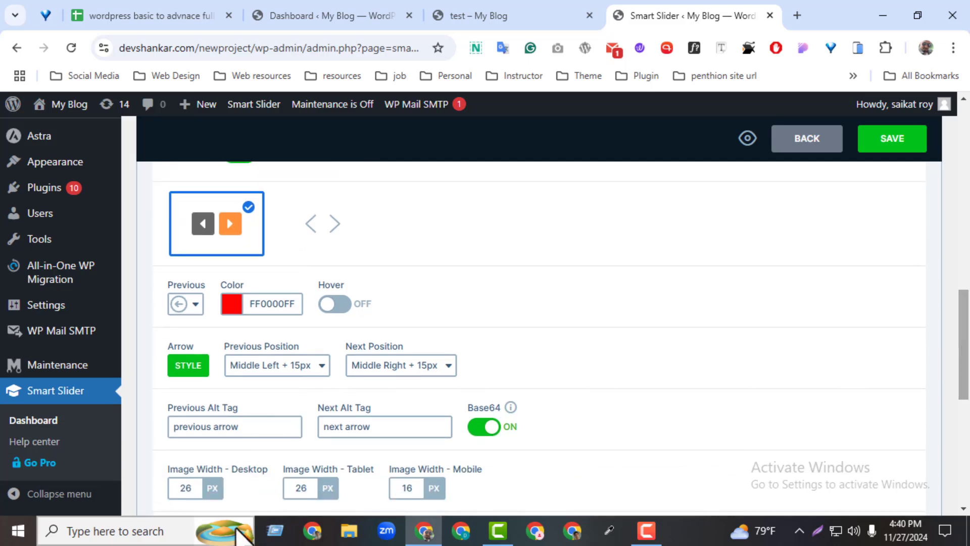
{"action": "left_click", "coordinate": [342, 304]}
{"action": "left_click", "coordinate": [400, 311]}
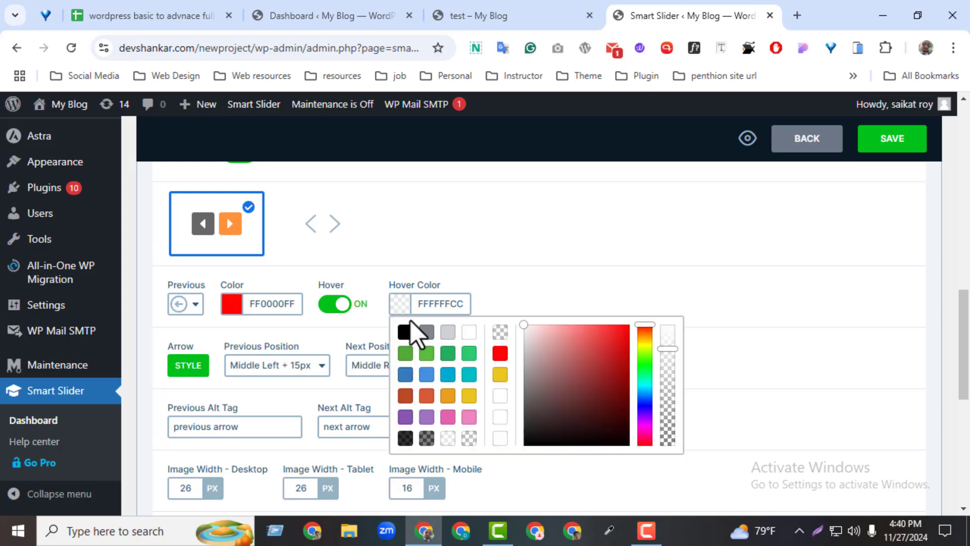
{"action": "left_click", "coordinate": [570, 353]}
{"action": "left_click", "coordinate": [502, 378]}
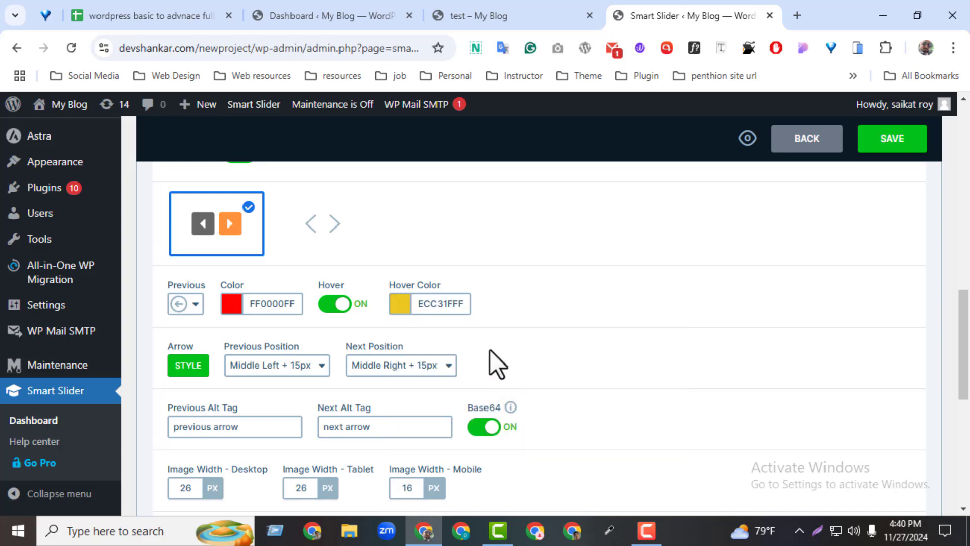
{"action": "left_click_drag", "start_coordinate": [964, 336], "coordinate": [960, 357]}
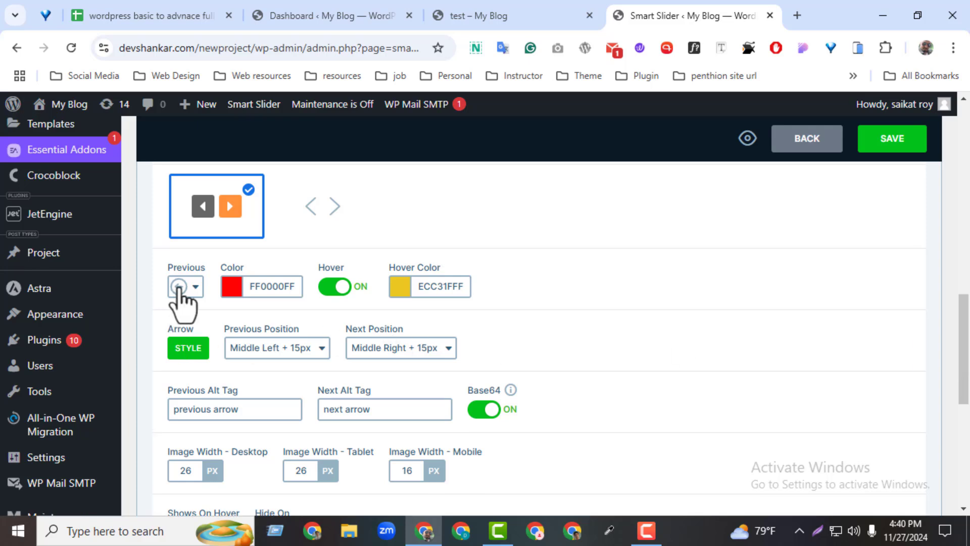
{"action": "left_click", "coordinate": [193, 356]}
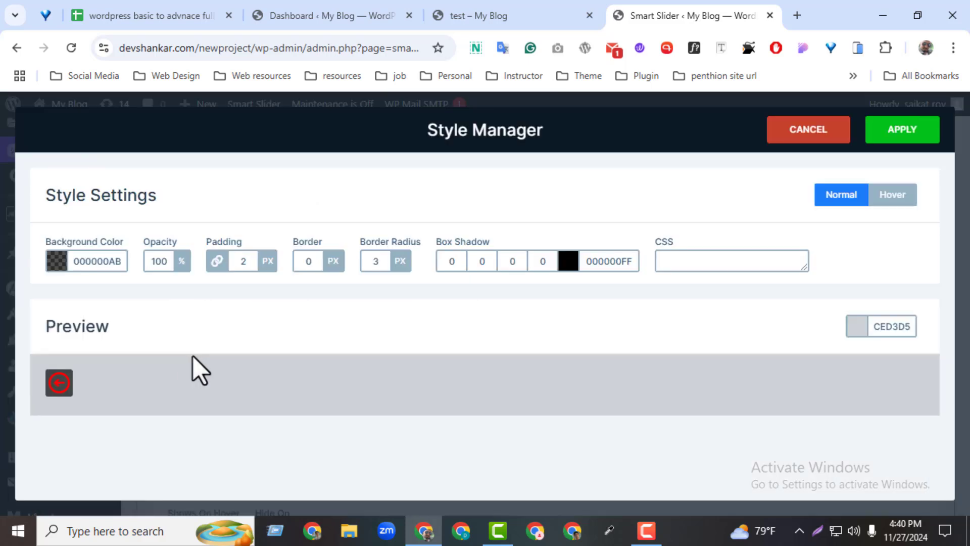
{"action": "left_click", "coordinate": [60, 265]}
{"action": "left_click", "coordinate": [282, 285]}
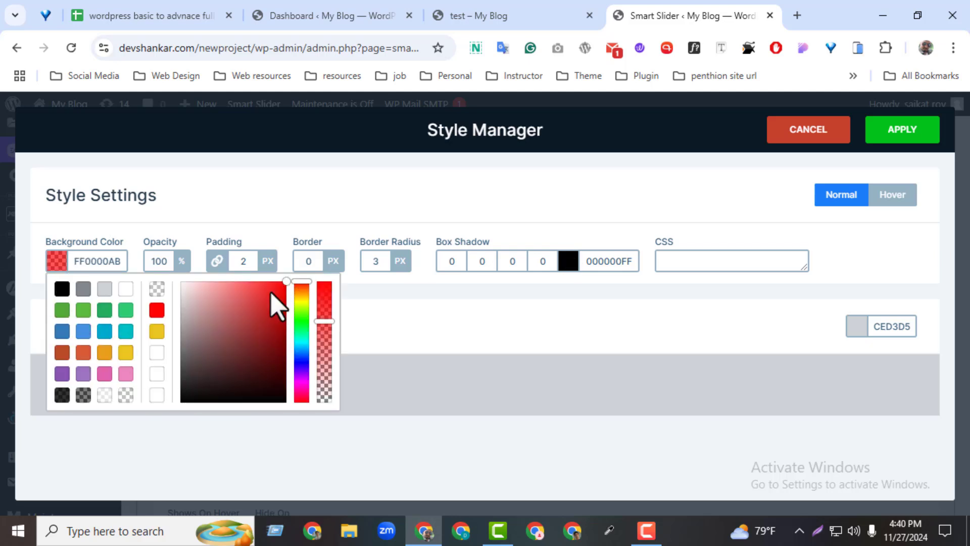
{"action": "left_click", "coordinate": [217, 261]}
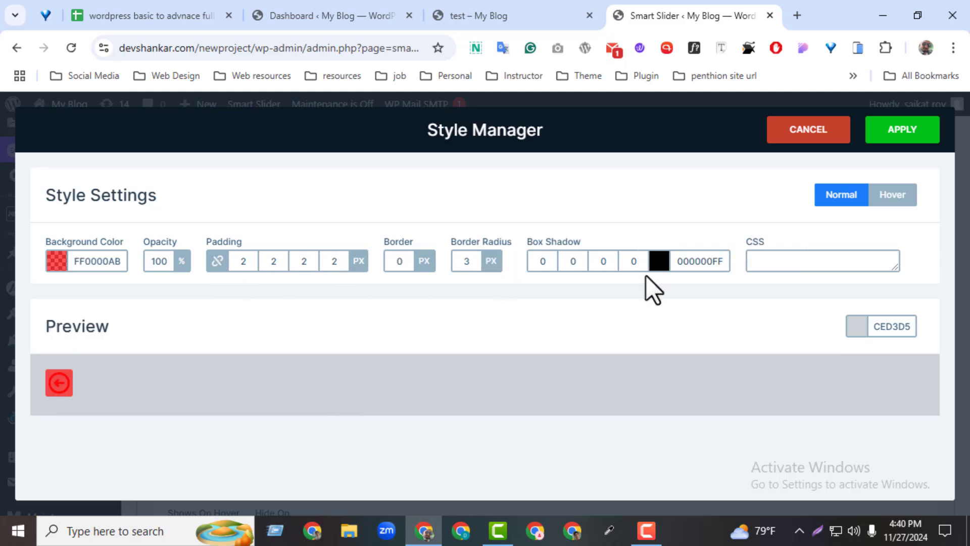
{"action": "left_click", "coordinate": [807, 139]}
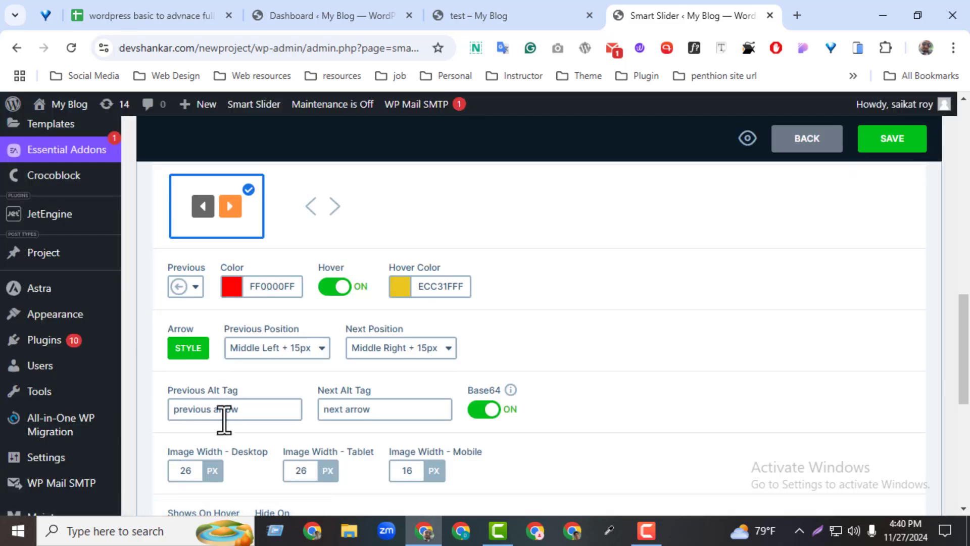
Save the slider and test the previous and next arrows on the reloaded live test page
{"action": "left_click", "coordinate": [892, 147]}
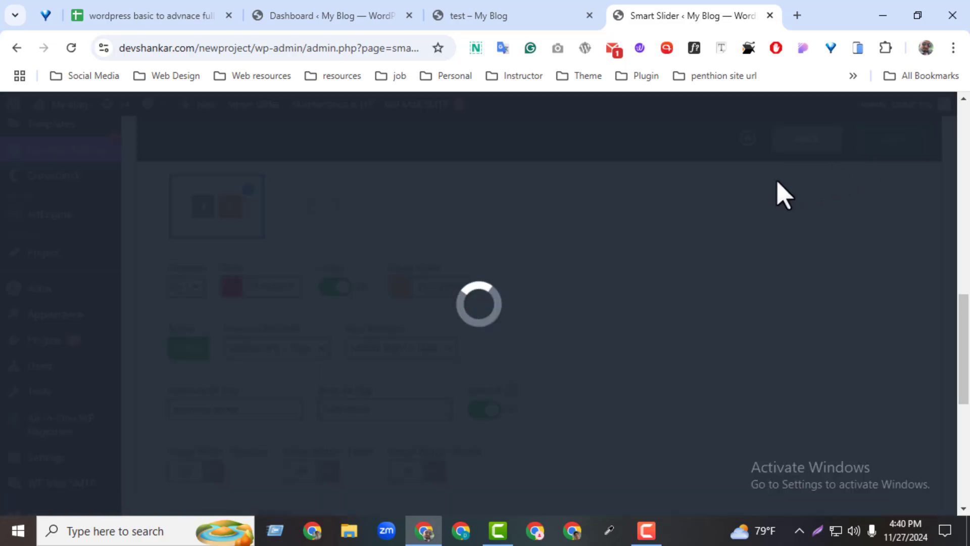
{"action": "left_click", "coordinate": [506, 16]}
{"action": "left_click", "coordinate": [70, 49]}
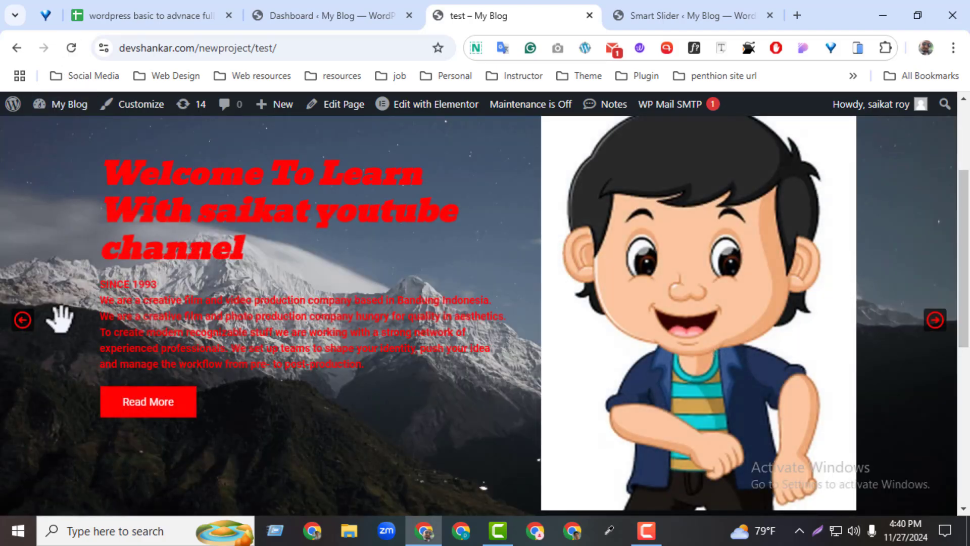
{"action": "left_click", "coordinate": [23, 320]}
{"action": "left_click", "coordinate": [934, 328]}
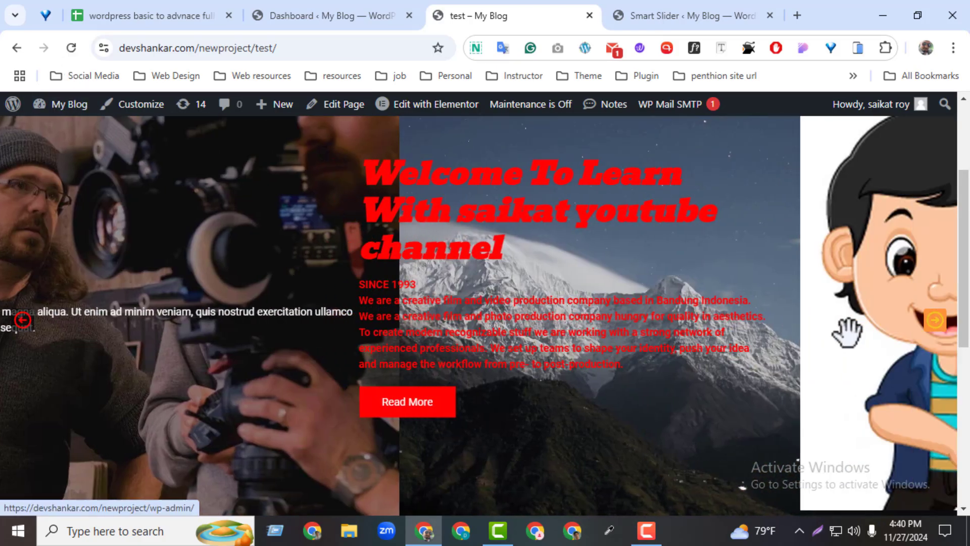
{"action": "left_click", "coordinate": [24, 324]}
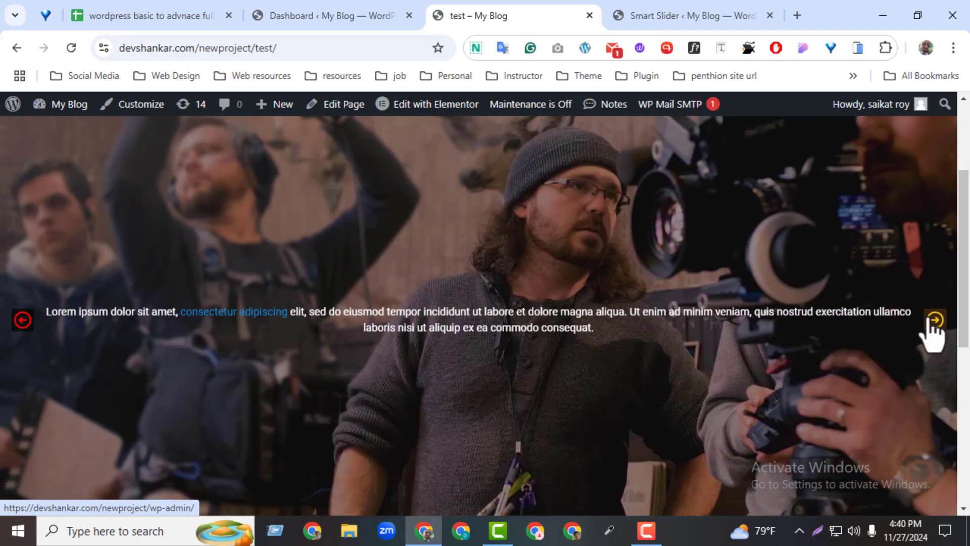
{"action": "left_click", "coordinate": [935, 320]}
In the slider's arrow style, set the box shadow color to 2ECC71FF and the border radius to 100 px
{"action": "left_click", "coordinate": [657, 16]}
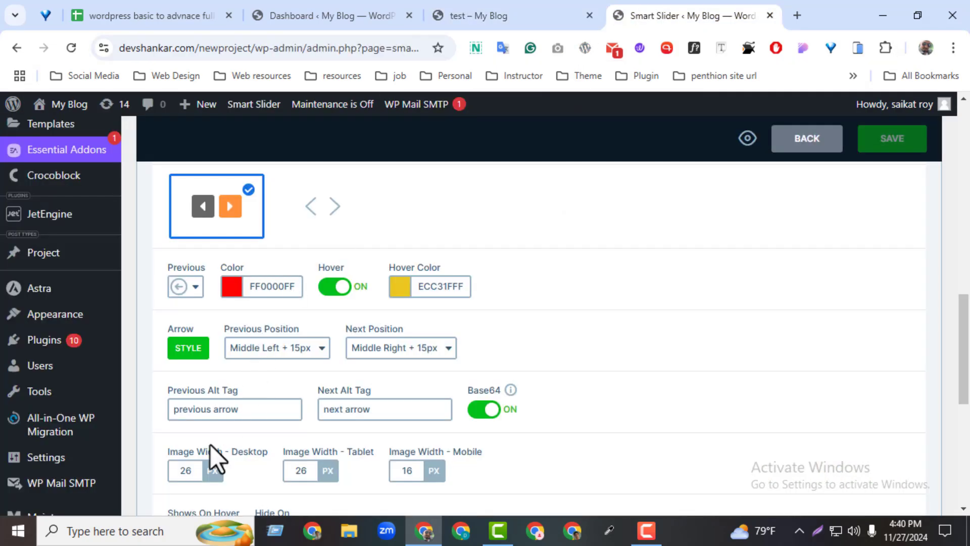
{"action": "left_click", "coordinate": [188, 349]}
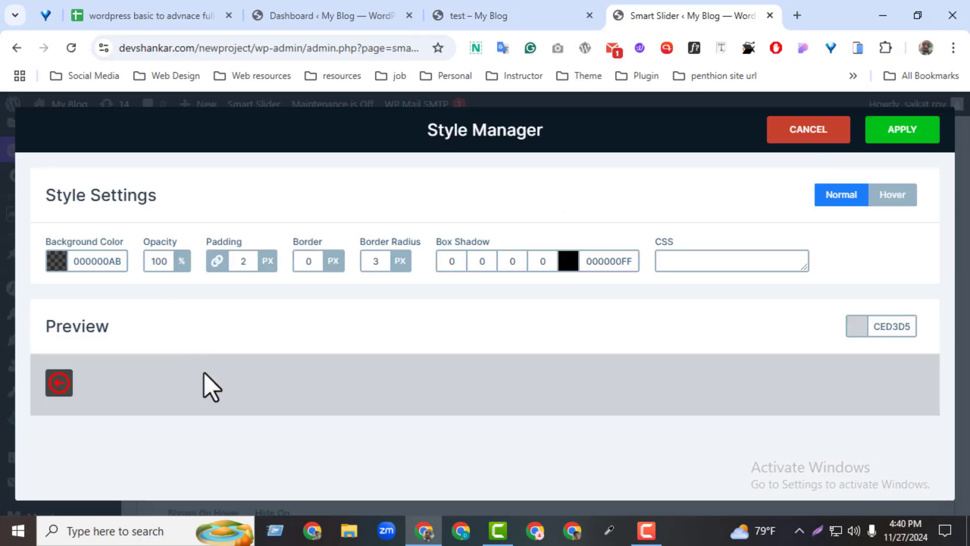
{"action": "left_click", "coordinate": [567, 260]}
{"action": "left_click", "coordinate": [639, 316]}
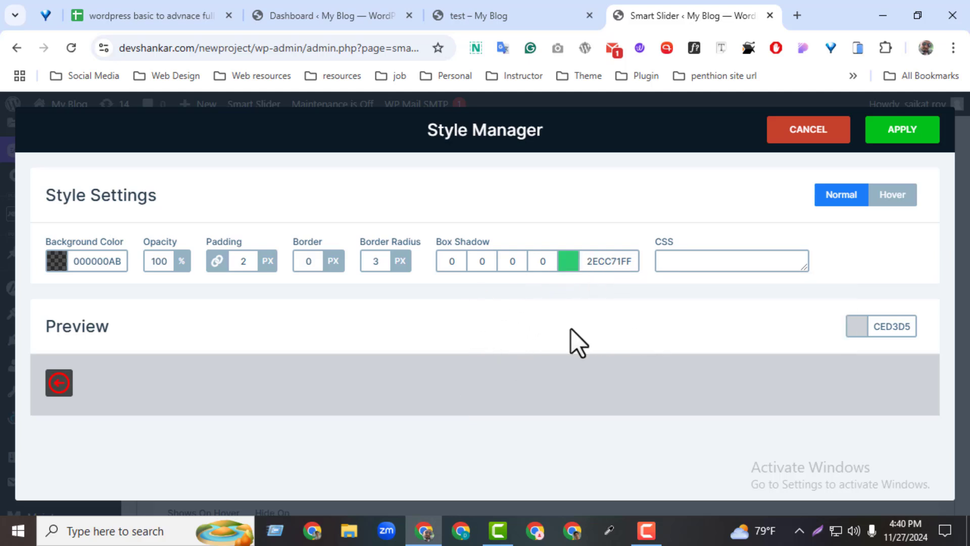
{"action": "left_click", "coordinate": [382, 265]}
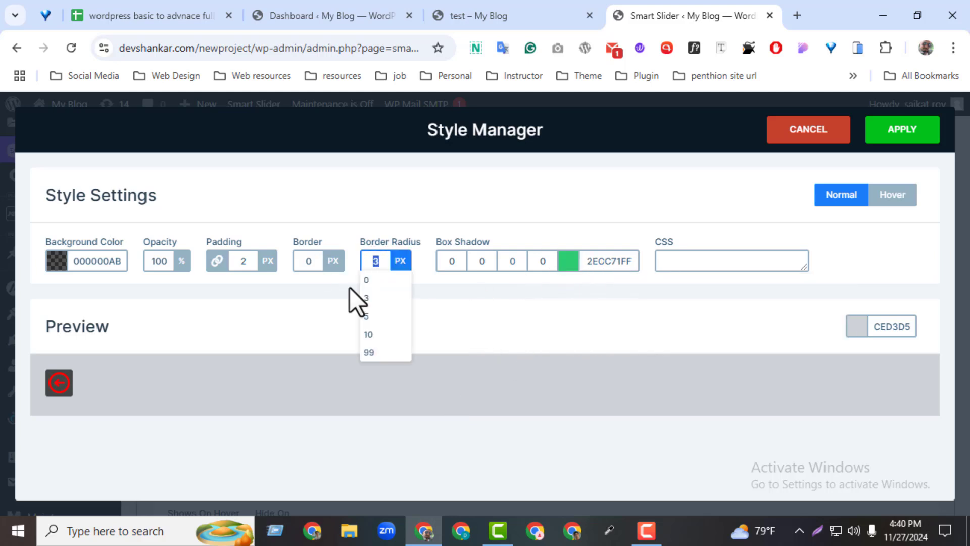
{"action": "type", "text": "100"}
{"action": "left_click", "coordinate": [461, 305]}
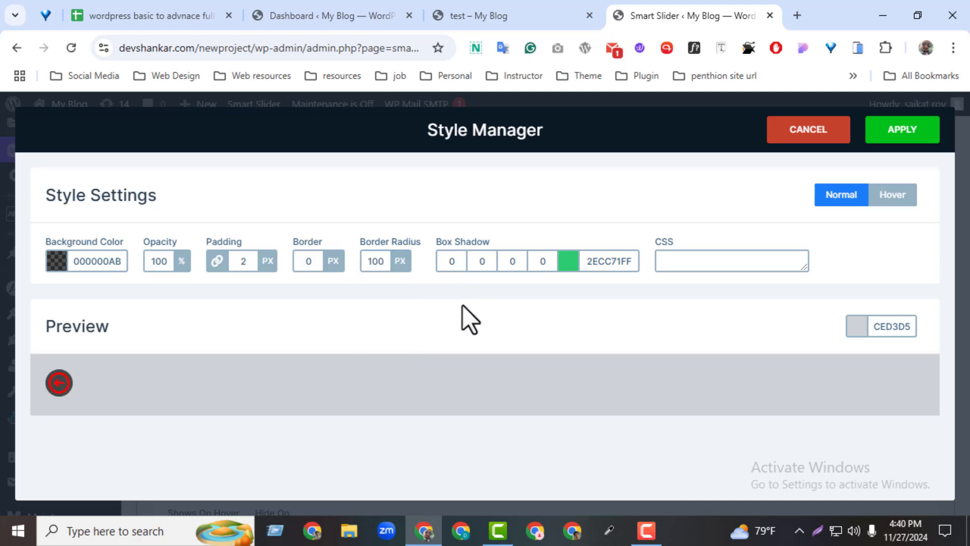
Give the arrow style a 9 px border and apply the style
{"action": "left_click", "coordinate": [319, 262]}
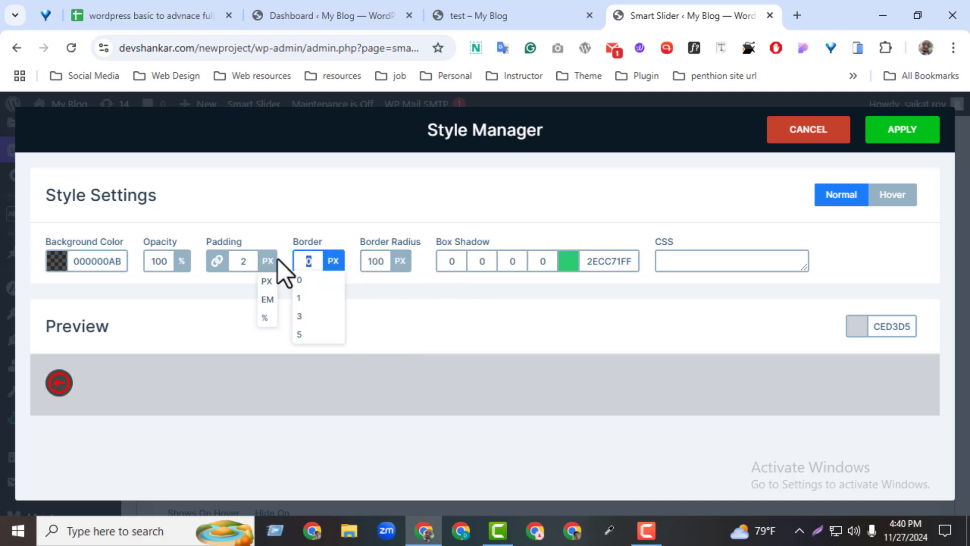
{"action": "type", "text": "9"}
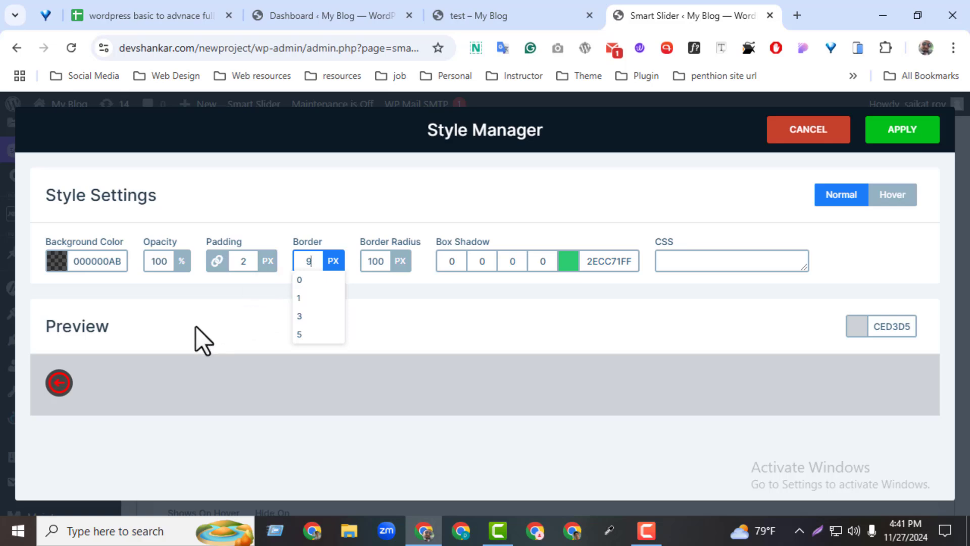
{"action": "left_click", "coordinate": [881, 139]}
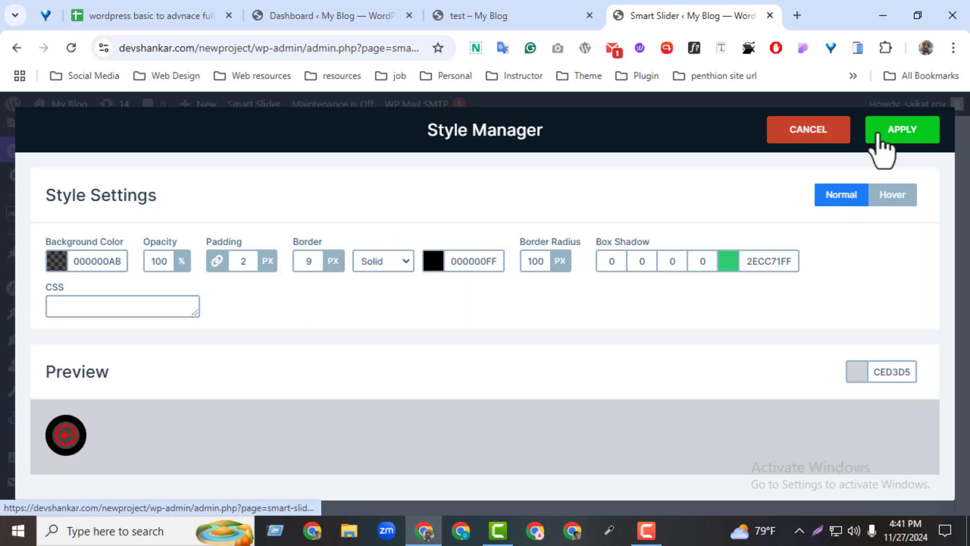
Save the slider and reload the live test page to check the restyled arrows
{"action": "left_click", "coordinate": [900, 138]}
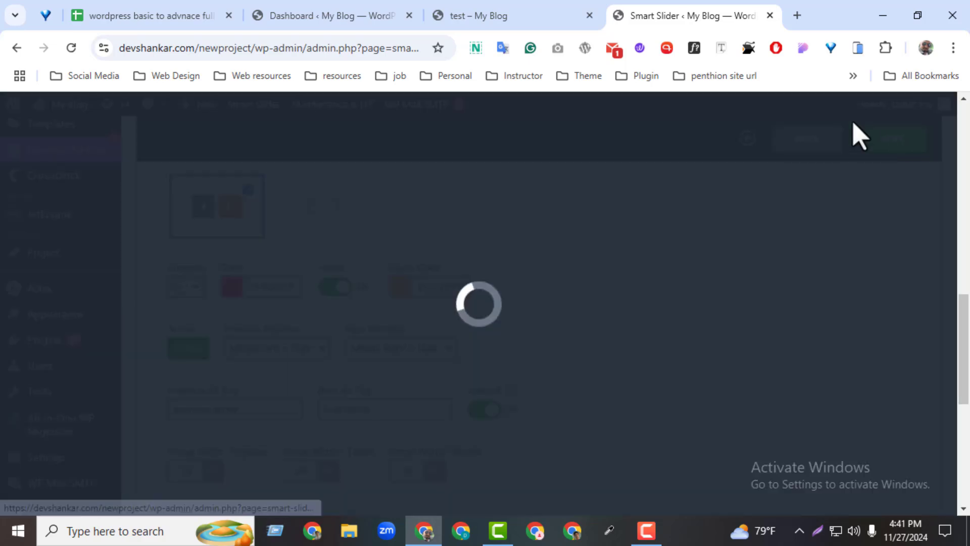
{"action": "left_click", "coordinate": [480, 16]}
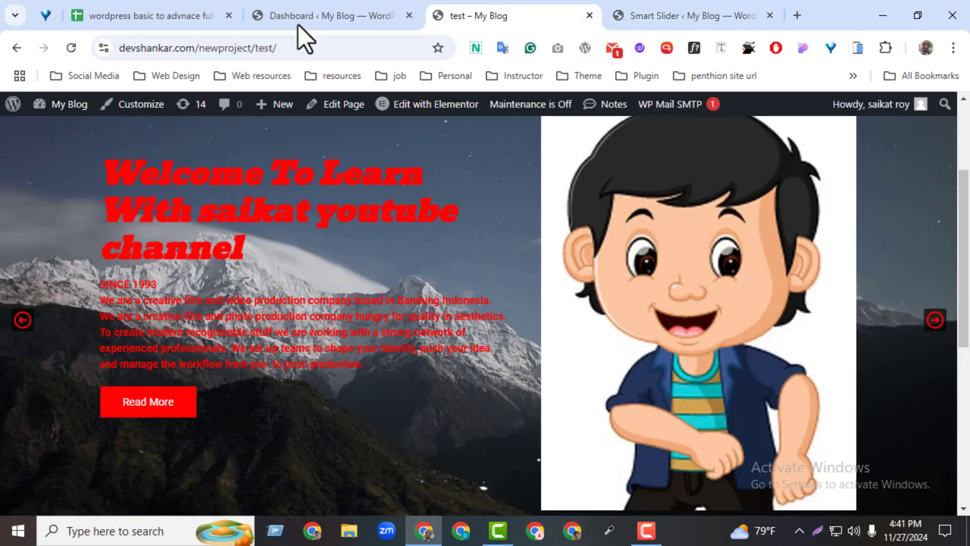
{"action": "left_click", "coordinate": [73, 48]}
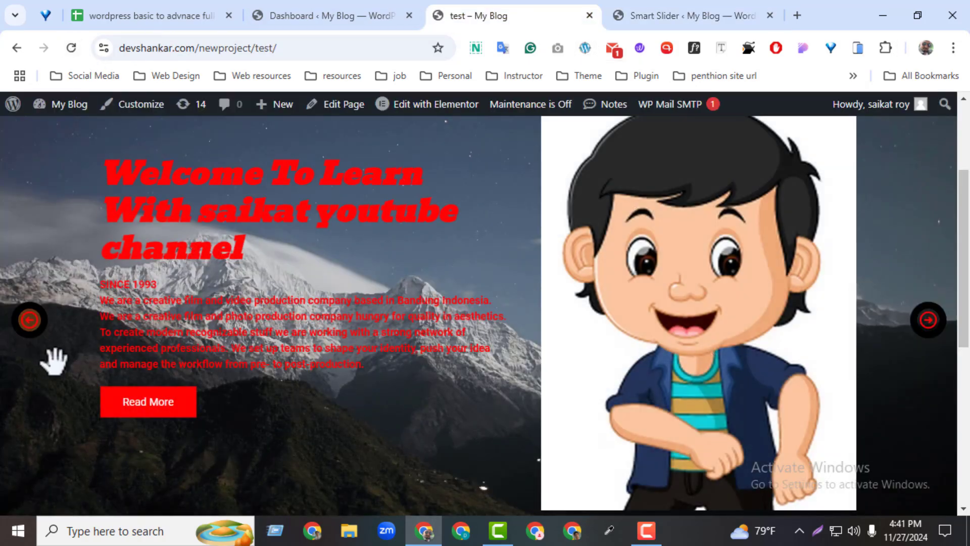
Return to the slider's settings, enable Bullets, and save the slider
{"action": "left_click", "coordinate": [662, 6]}
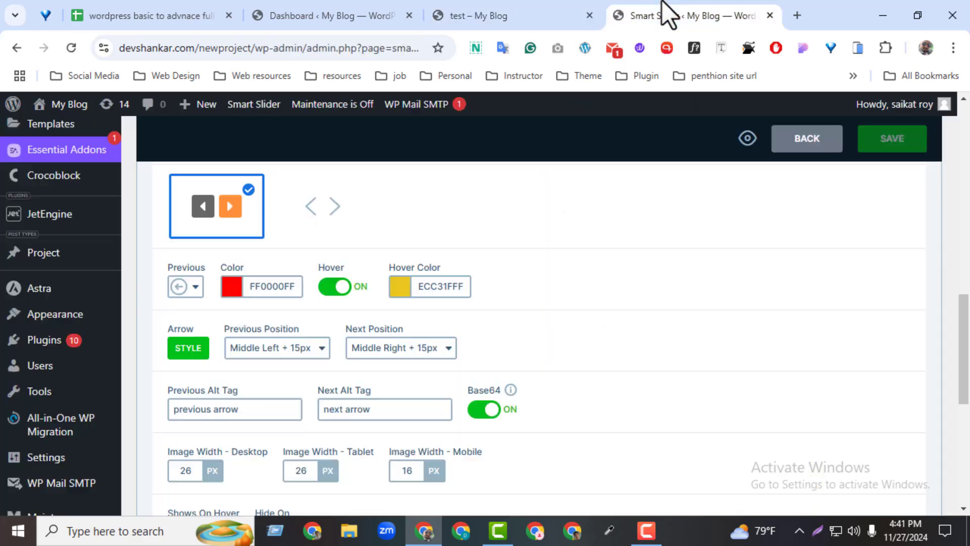
{"action": "left_click_drag", "start_coordinate": [964, 357], "coordinate": [963, 404]}
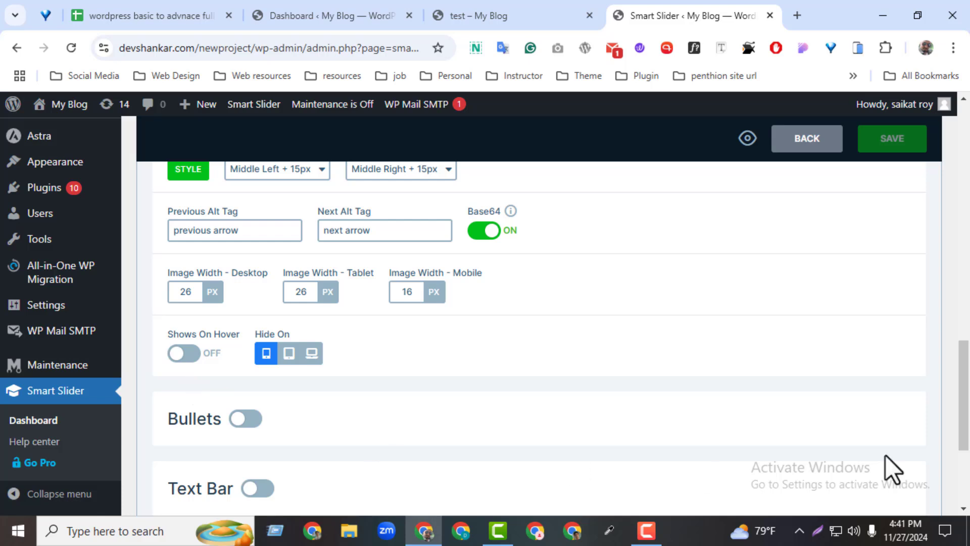
{"action": "scroll", "coordinate": [723, 410], "scroll_direction": "down", "scroll_amount": 3}
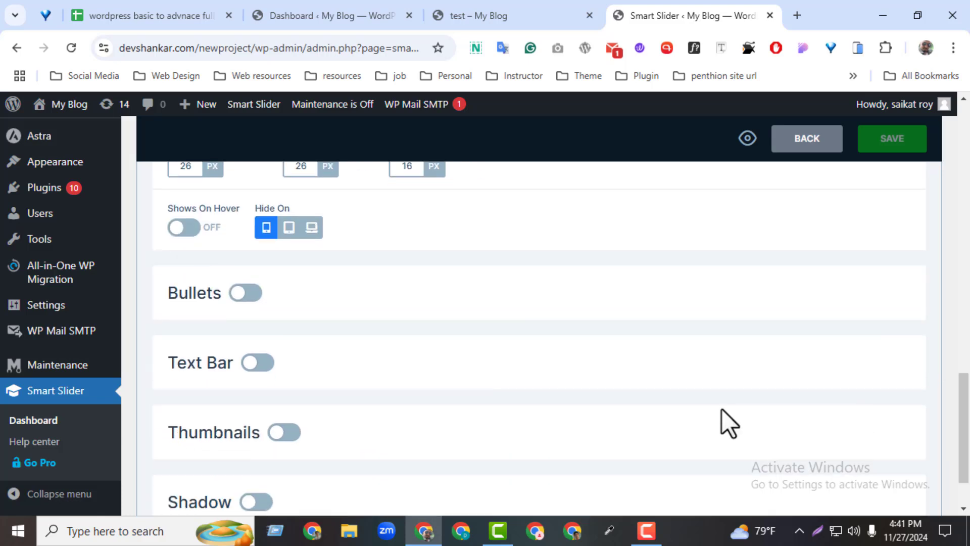
{"action": "left_click", "coordinate": [245, 293]}
{"action": "left_click", "coordinate": [890, 147]}
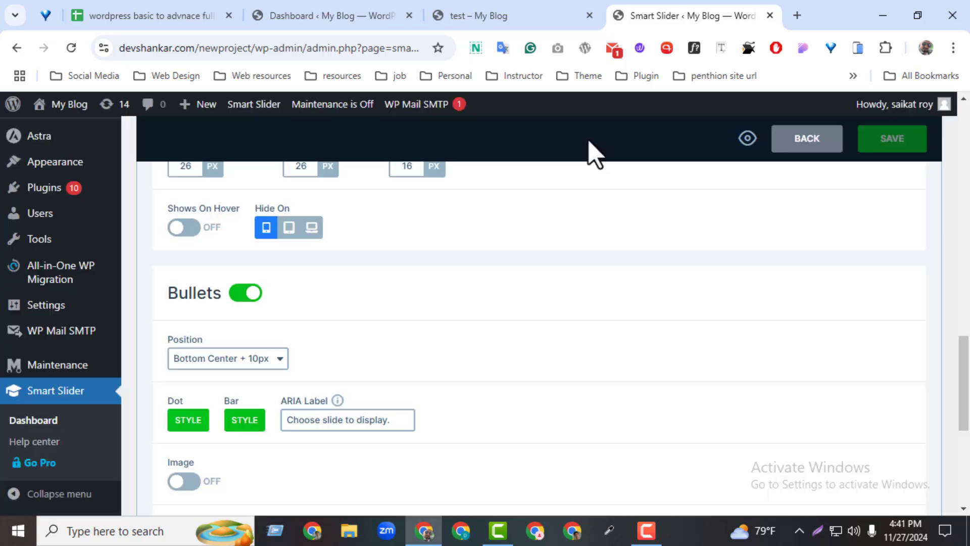
Reload the live test page and test switching slides with the bullets
{"action": "left_click", "coordinate": [515, 19]}
{"action": "left_click", "coordinate": [70, 48]}
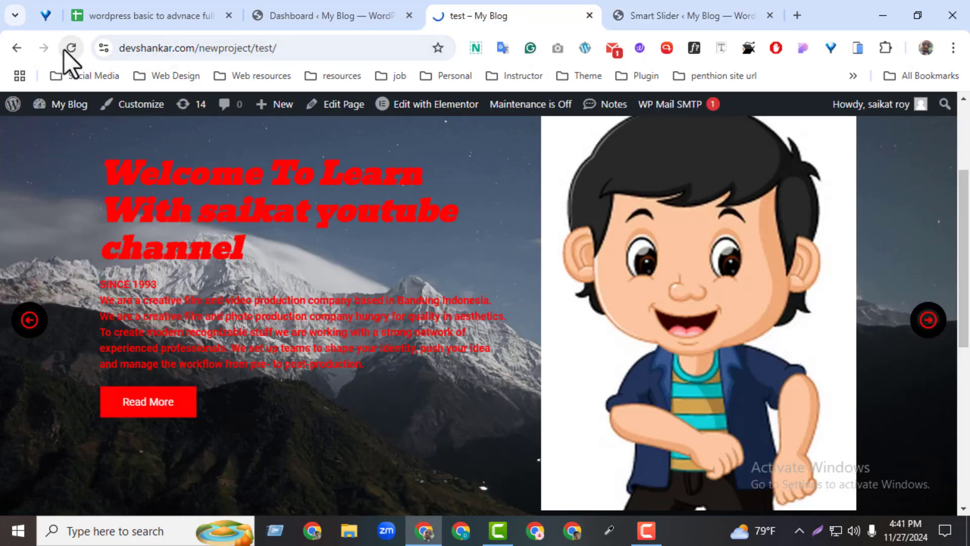
{"action": "scroll", "coordinate": [776, 331], "scroll_direction": "down", "scroll_amount": 3}
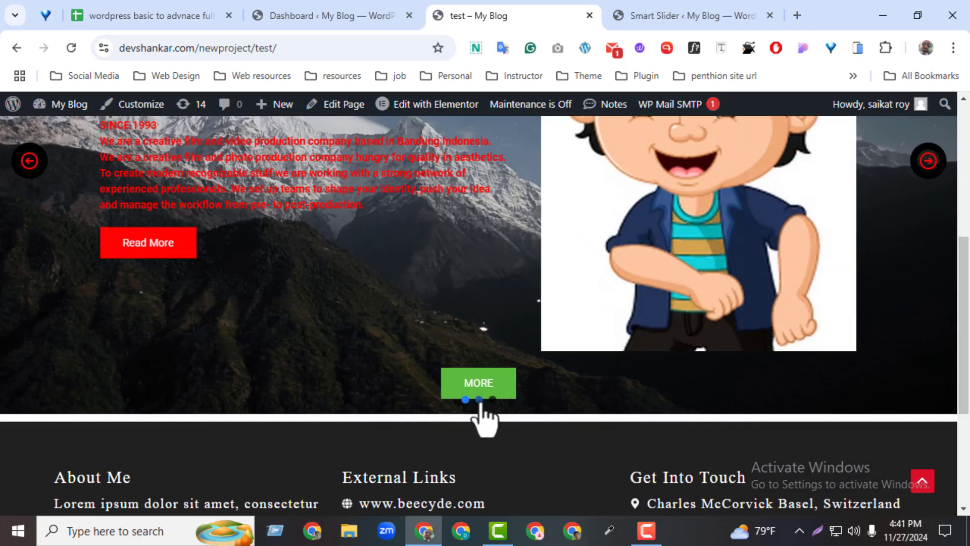
{"action": "scroll", "coordinate": [484, 420], "scroll_direction": "up", "scroll_amount": 2}
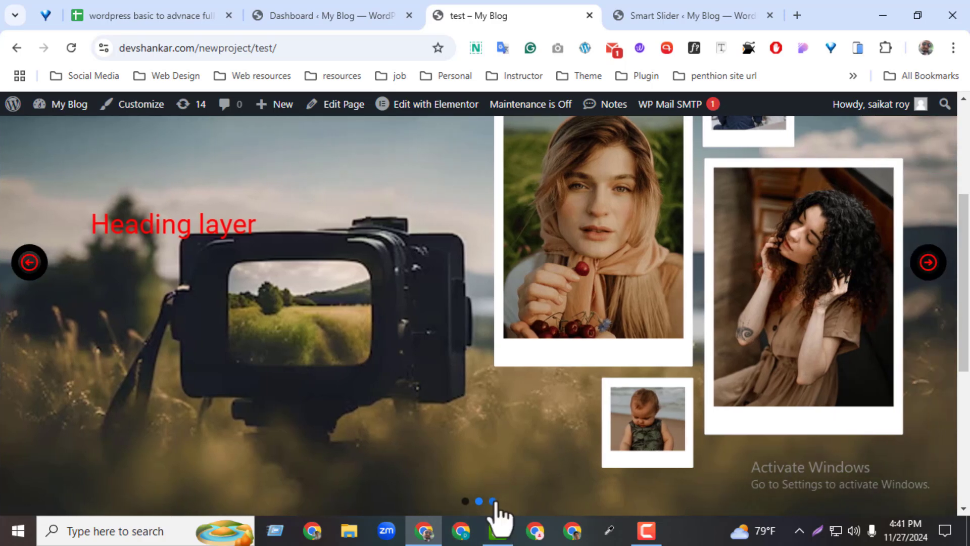
{"action": "left_click", "coordinate": [492, 501]}
Return to the slider's bullet settings and set the dot style's normal background color to FF0000AB
{"action": "left_click", "coordinate": [733, 15]}
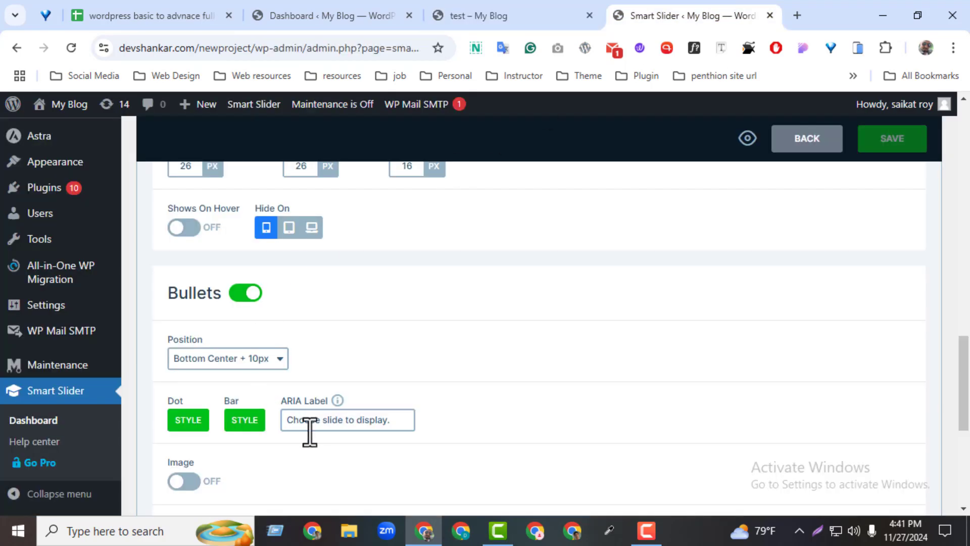
{"action": "left_click", "coordinate": [199, 429]}
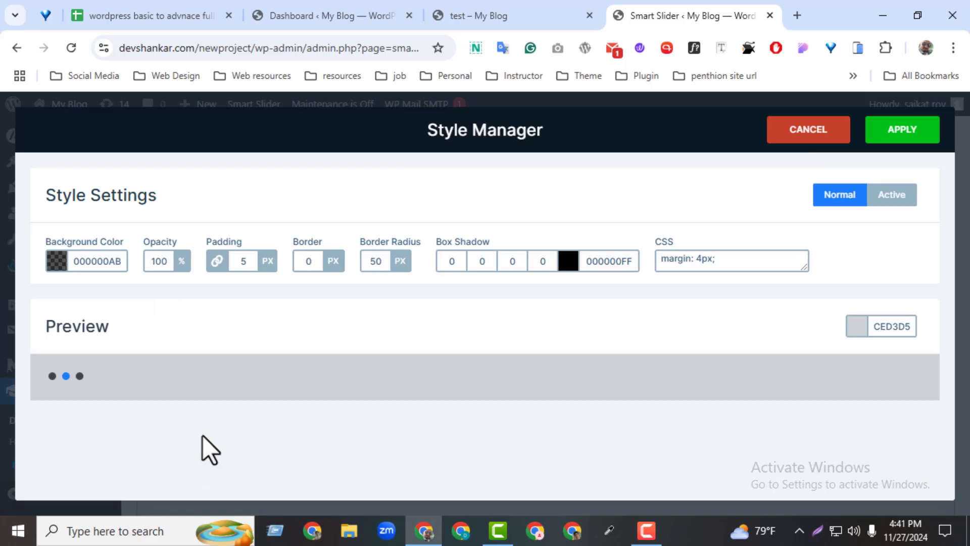
{"action": "left_click", "coordinate": [52, 265]}
{"action": "left_click", "coordinate": [283, 286]}
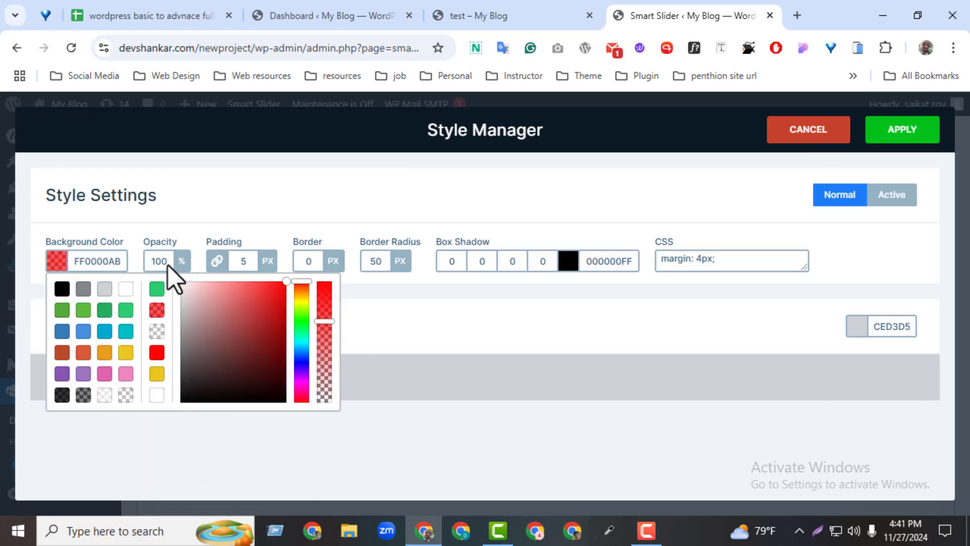
{"action": "left_click", "coordinate": [241, 267]}
{"action": "left_click", "coordinate": [302, 266]}
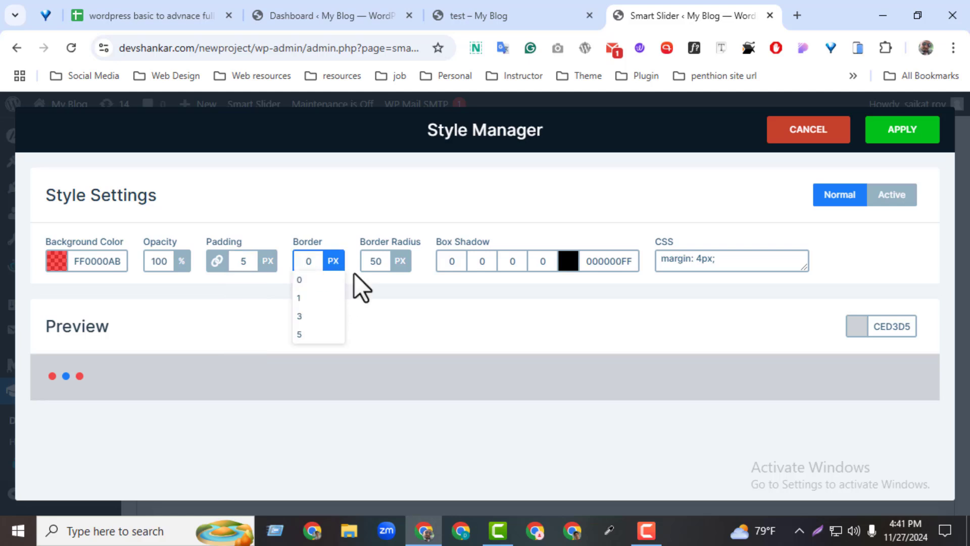
{"action": "left_click", "coordinate": [371, 262]}
{"action": "left_click", "coordinate": [574, 266]}
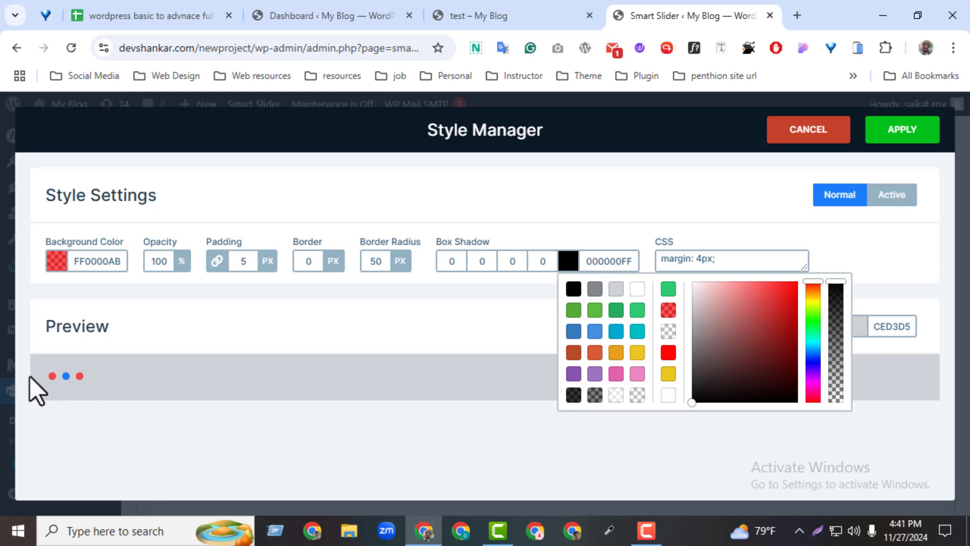
Set the dot style's active background color to F9BA1DFF, apply the style, and save the slider
{"action": "left_click", "coordinate": [913, 195]}
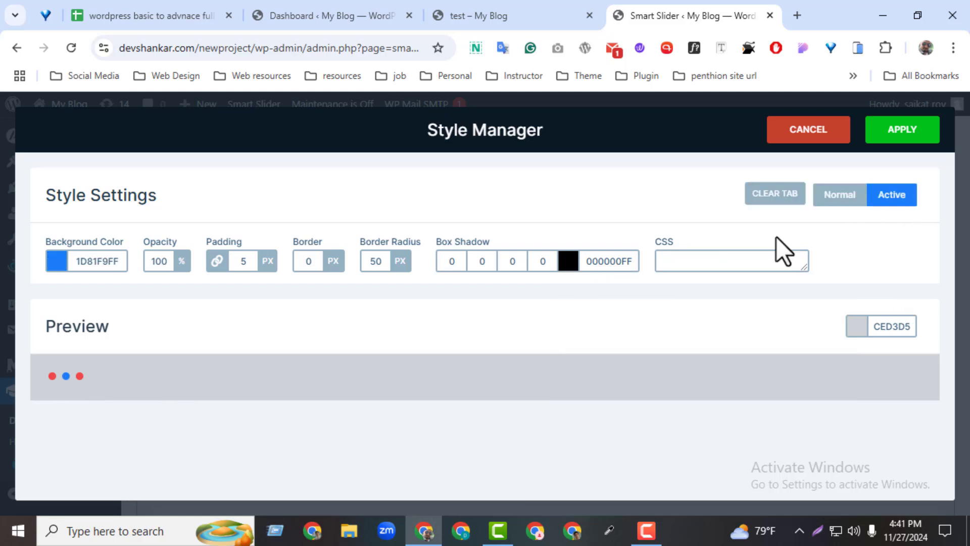
{"action": "left_click", "coordinate": [56, 261]}
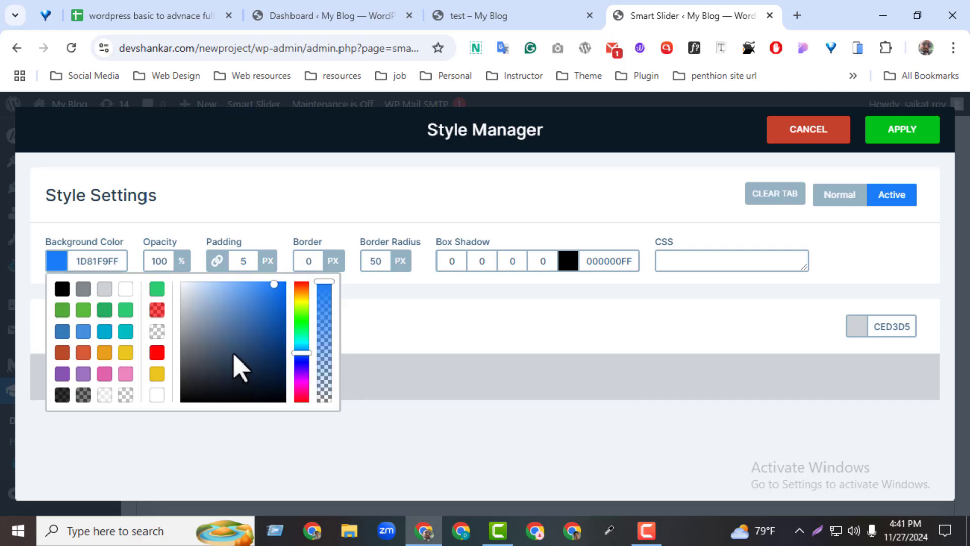
{"action": "left_click", "coordinate": [299, 364]}
{"action": "left_click_drag", "start_coordinate": [298, 362], "coordinate": [307, 298]}
{"action": "left_click", "coordinate": [635, 322]}
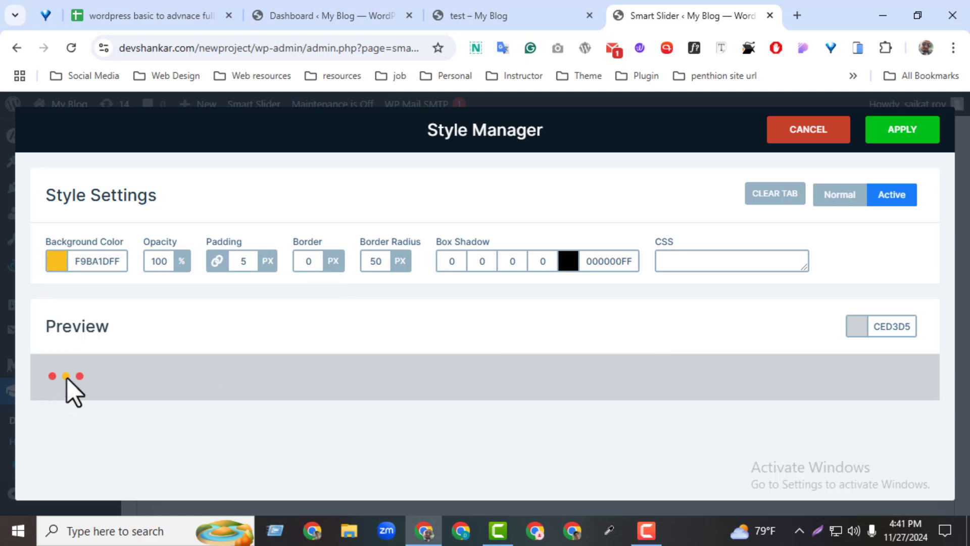
{"action": "left_click", "coordinate": [839, 197]}
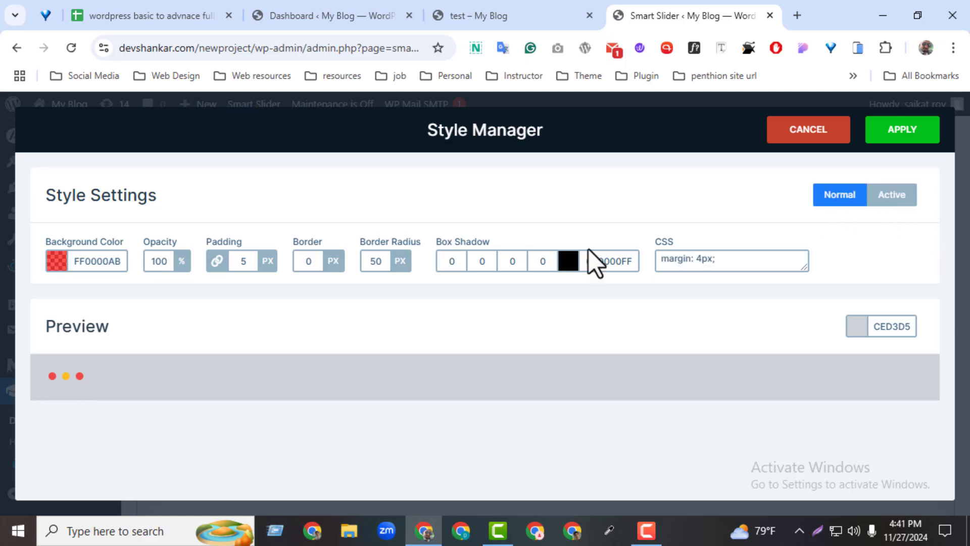
{"action": "left_click", "coordinate": [900, 142]}
{"action": "left_click", "coordinate": [894, 148]}
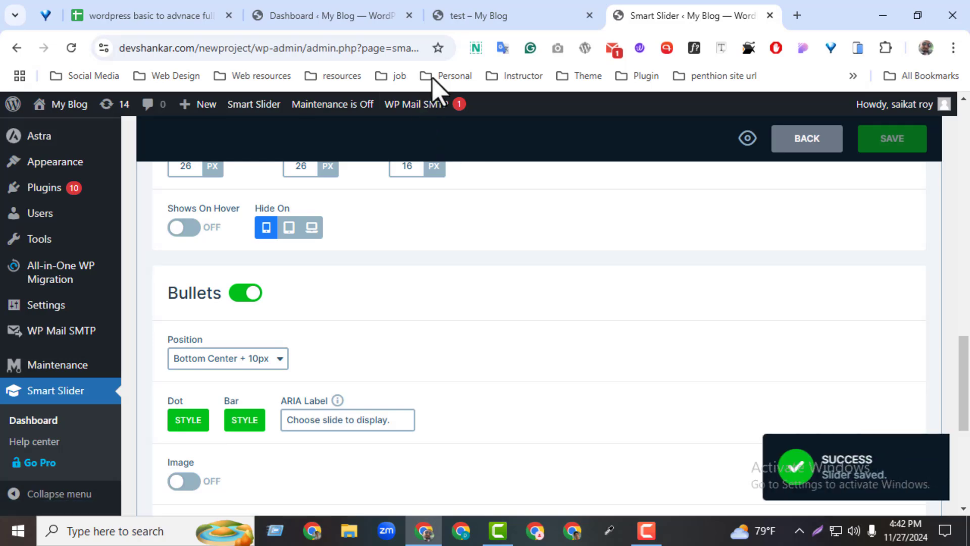
Reload the live test page and switch slides with the bullets to check their new colors
{"action": "left_click", "coordinate": [451, 21]}
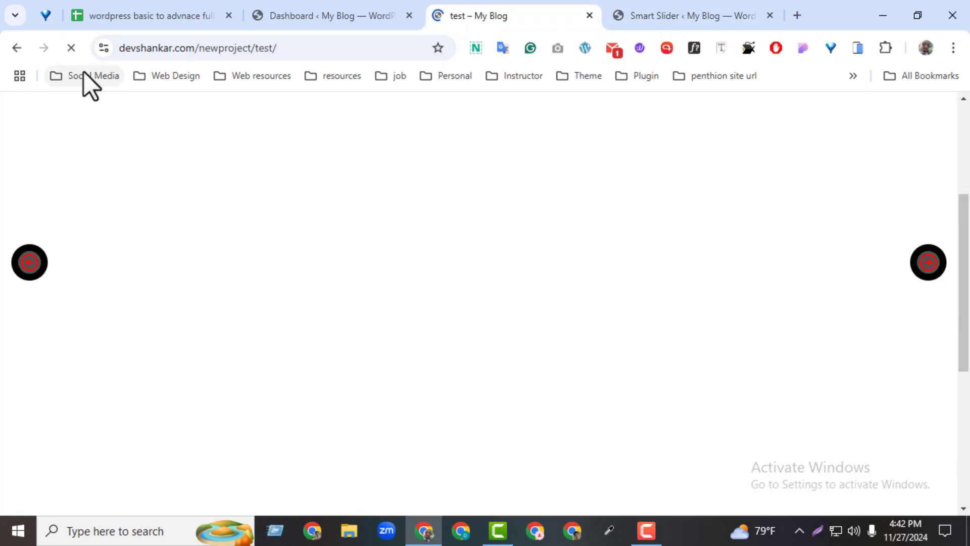
{"action": "scroll", "coordinate": [619, 365], "scroll_direction": "down", "scroll_amount": 3}
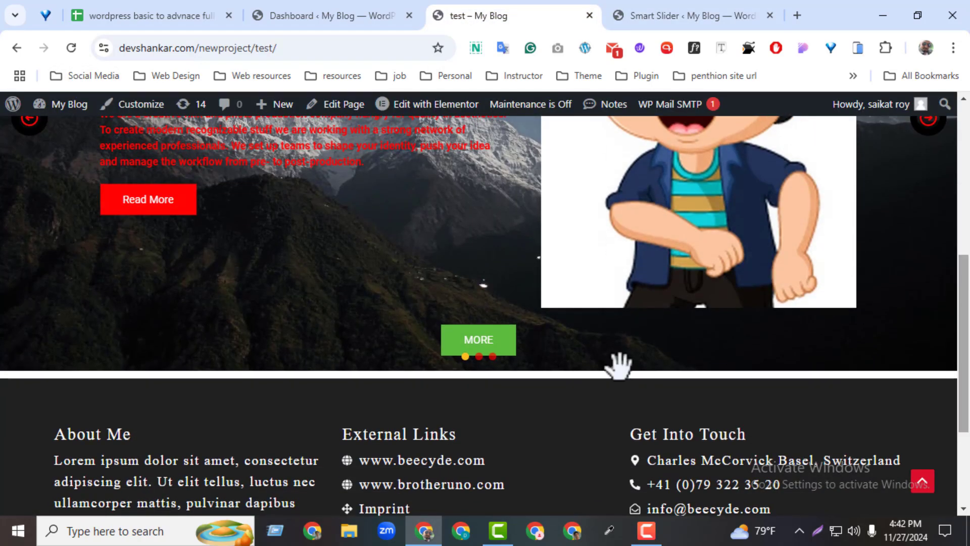
{"action": "left_click", "coordinate": [479, 357]}
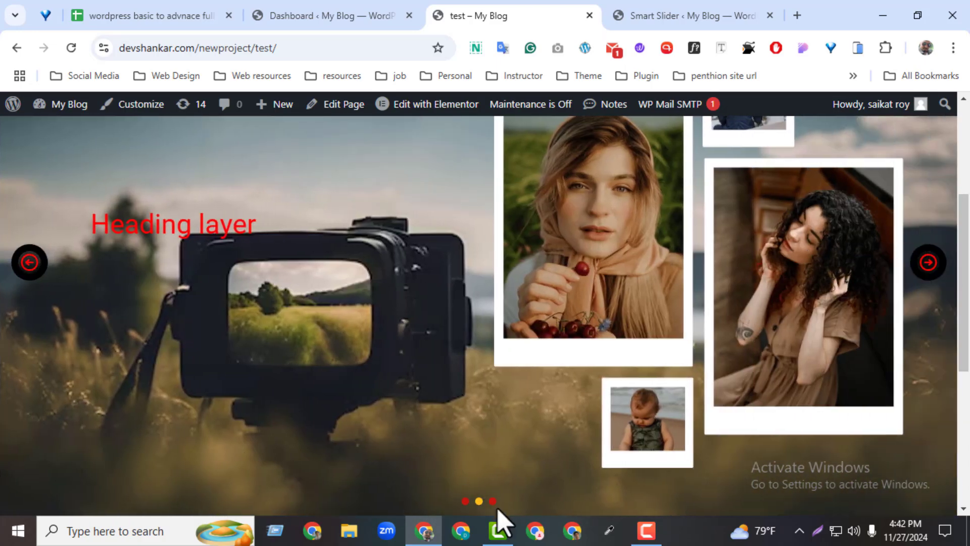
{"action": "left_click", "coordinate": [493, 500]}
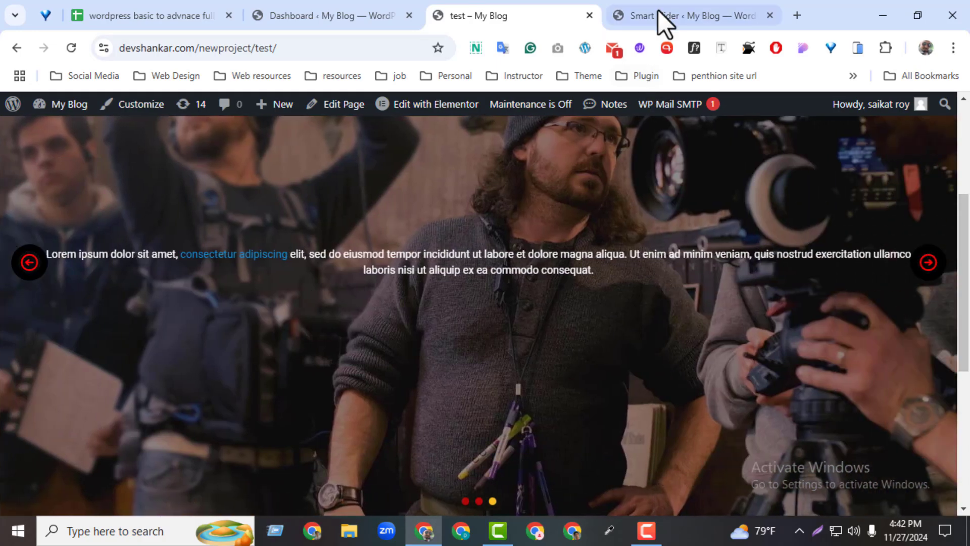
Return to the slider's control settings and enable the Text Bar
{"action": "left_click", "coordinate": [659, 22]}
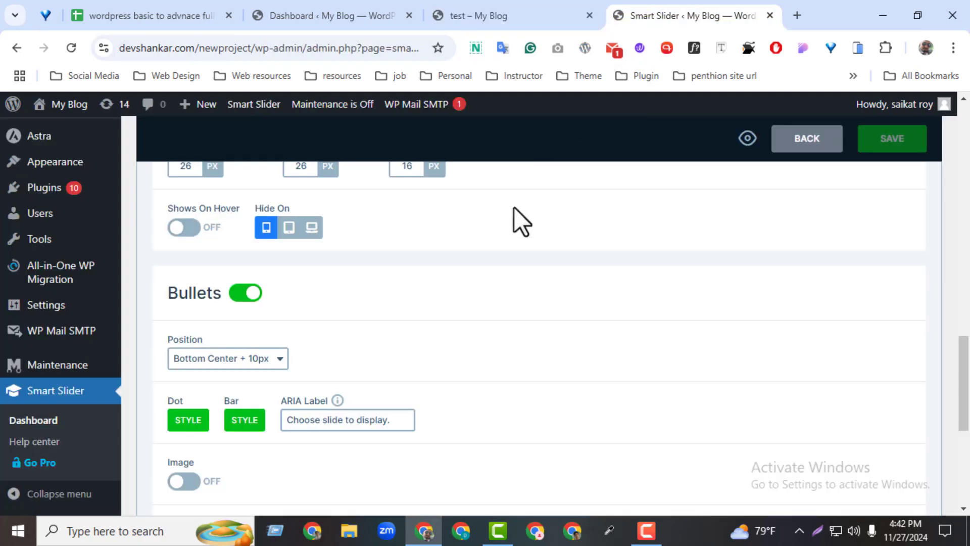
{"action": "scroll", "coordinate": [286, 354], "scroll_direction": "down", "scroll_amount": 1}
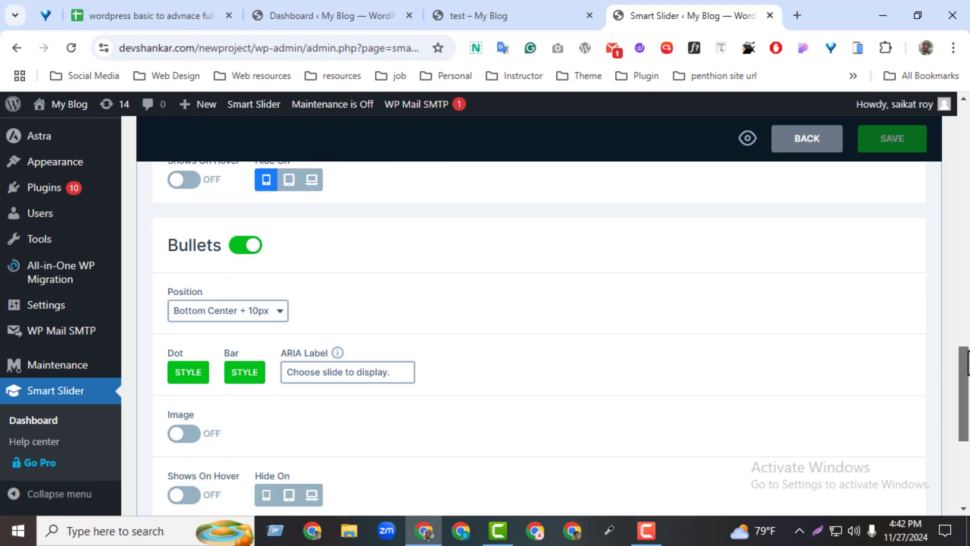
{"action": "left_click", "coordinate": [262, 374]}
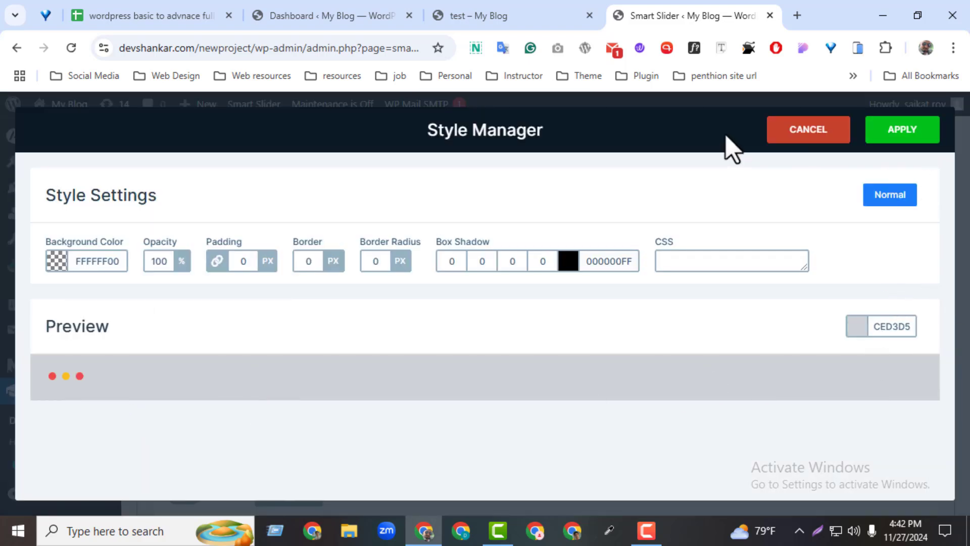
{"action": "left_click", "coordinate": [798, 132]}
{"action": "scroll", "coordinate": [967, 392], "scroll_direction": "down", "scroll_amount": 1}
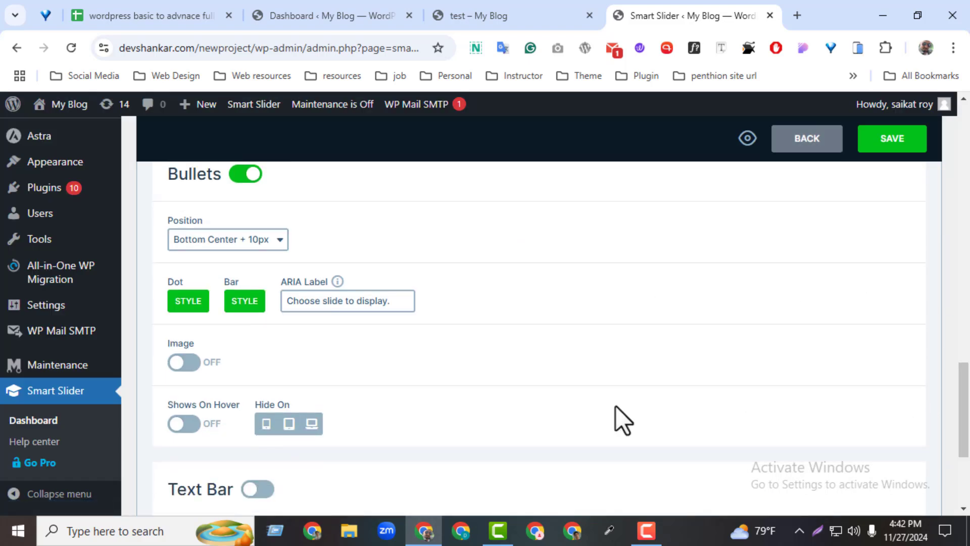
{"action": "left_click", "coordinate": [256, 490]}
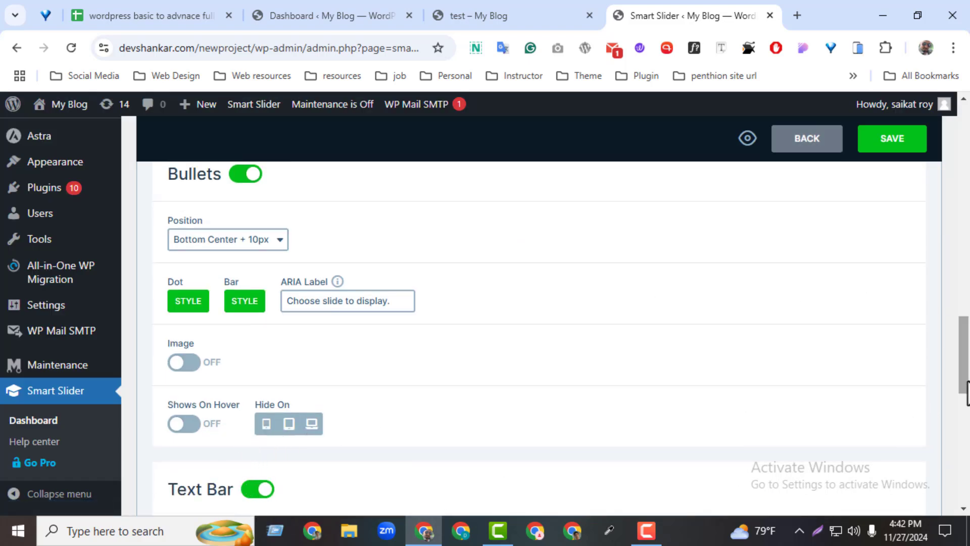
Set the text bar style's background color to FF1212AB, apply the style, and save the slider
{"action": "scroll", "coordinate": [904, 422], "scroll_direction": "down", "scroll_amount": 3}
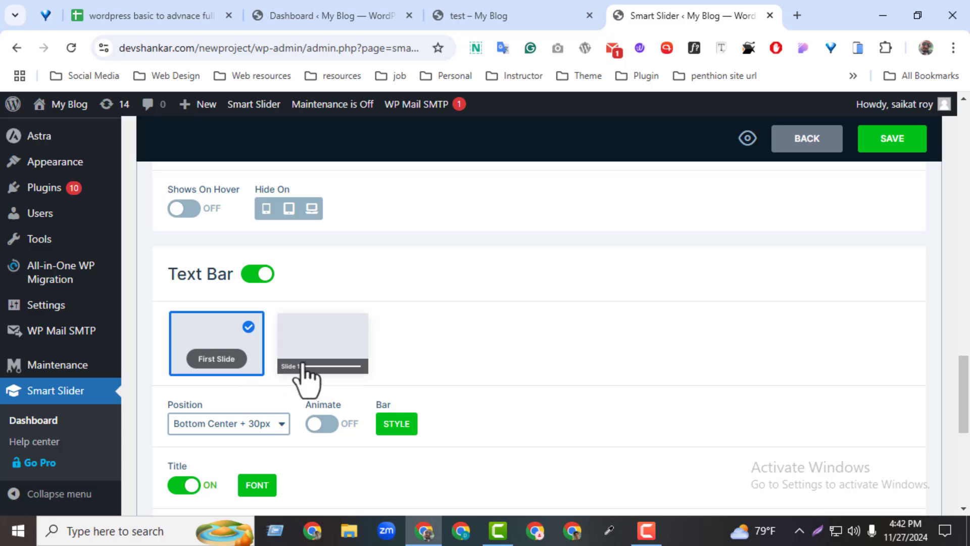
{"action": "left_click", "coordinate": [399, 425]}
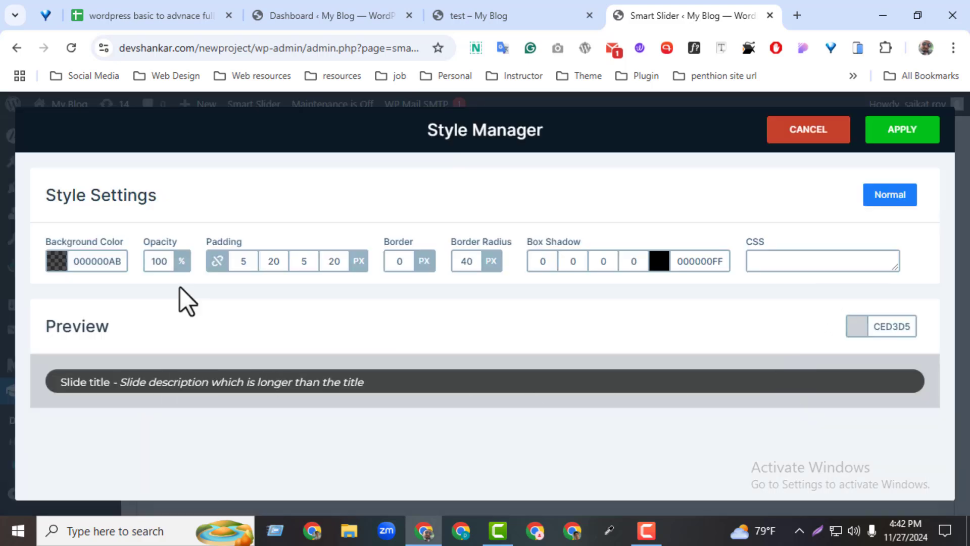
{"action": "left_click", "coordinate": [80, 256]}
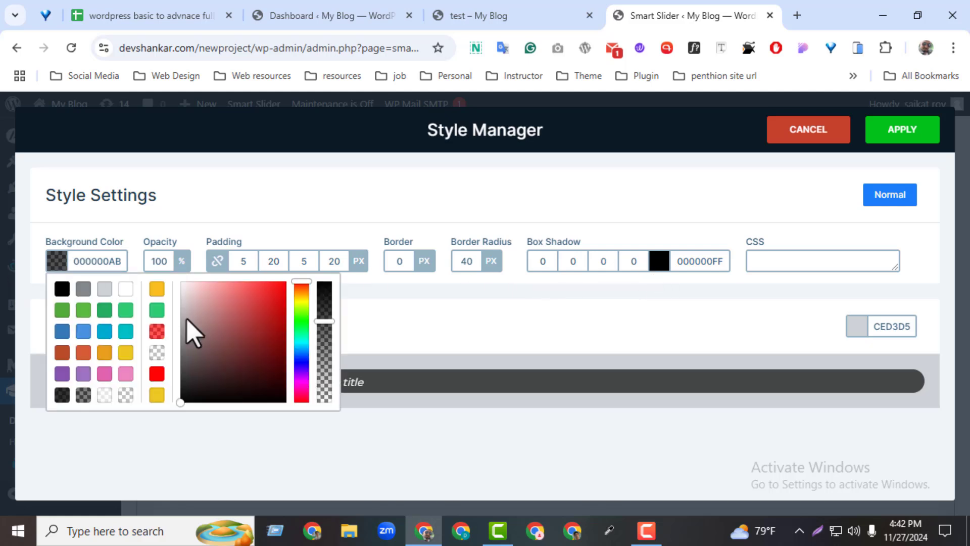
{"action": "left_click_drag", "start_coordinate": [233, 321], "coordinate": [387, 287]}
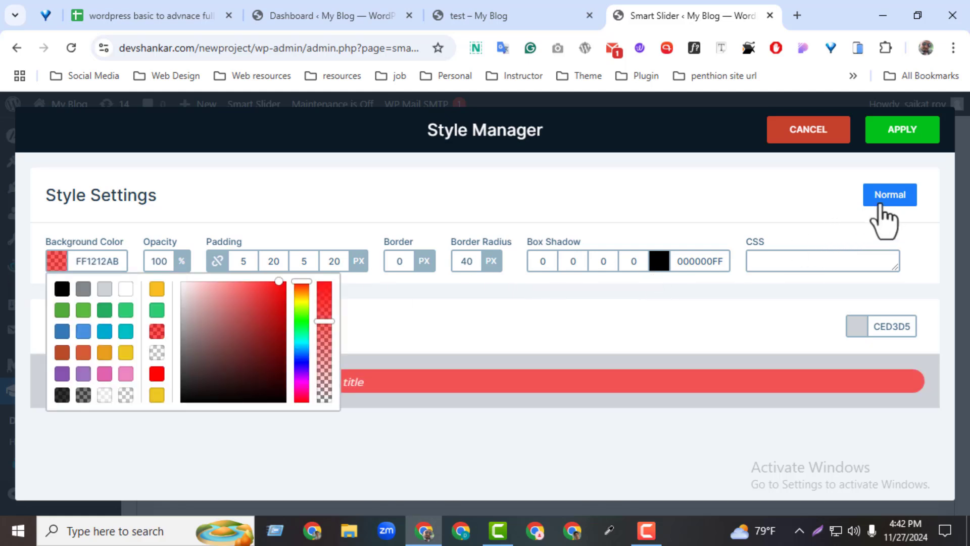
{"action": "left_click", "coordinate": [894, 134]}
{"action": "left_click", "coordinate": [873, 147]}
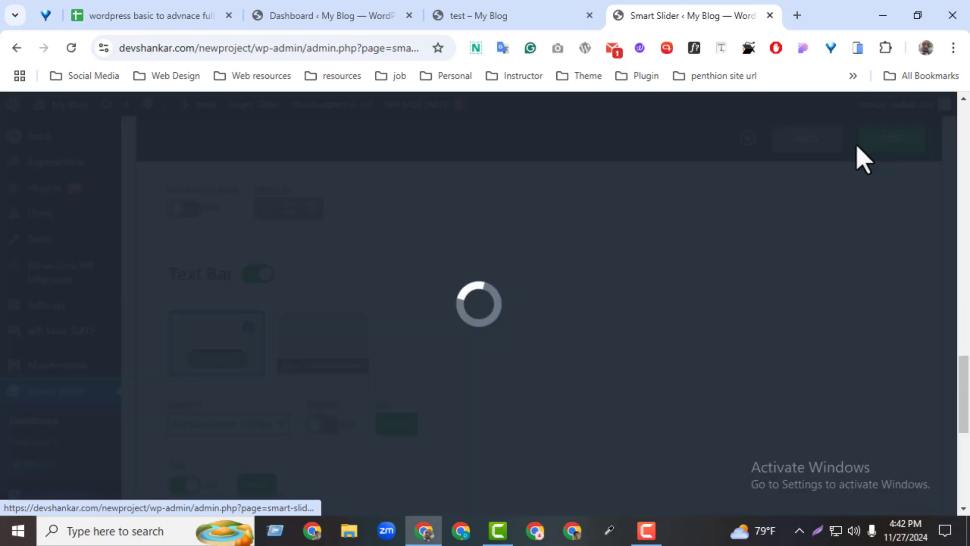
Reload the live test page and advance through the slides to check the text bar on each one
{"action": "left_click", "coordinate": [531, 18]}
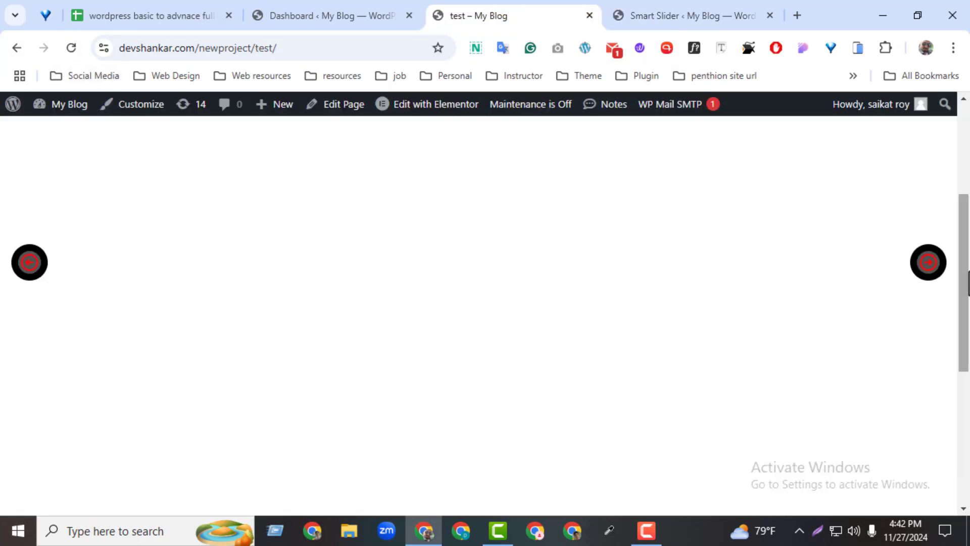
{"action": "left_click_drag", "start_coordinate": [966, 274], "coordinate": [964, 323]}
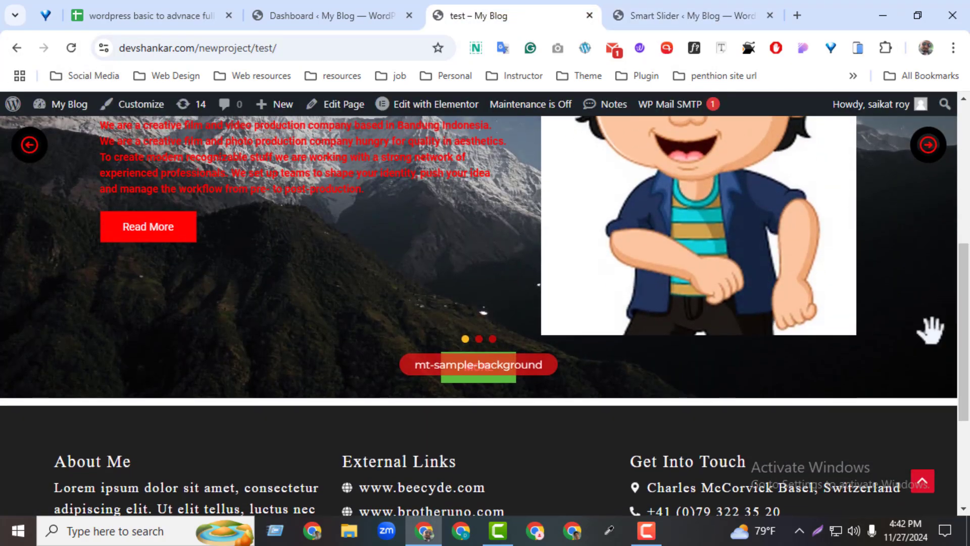
{"action": "left_click", "coordinate": [935, 178]}
{"action": "scroll", "coordinate": [937, 177], "scroll_direction": "up", "scroll_amount": 2}
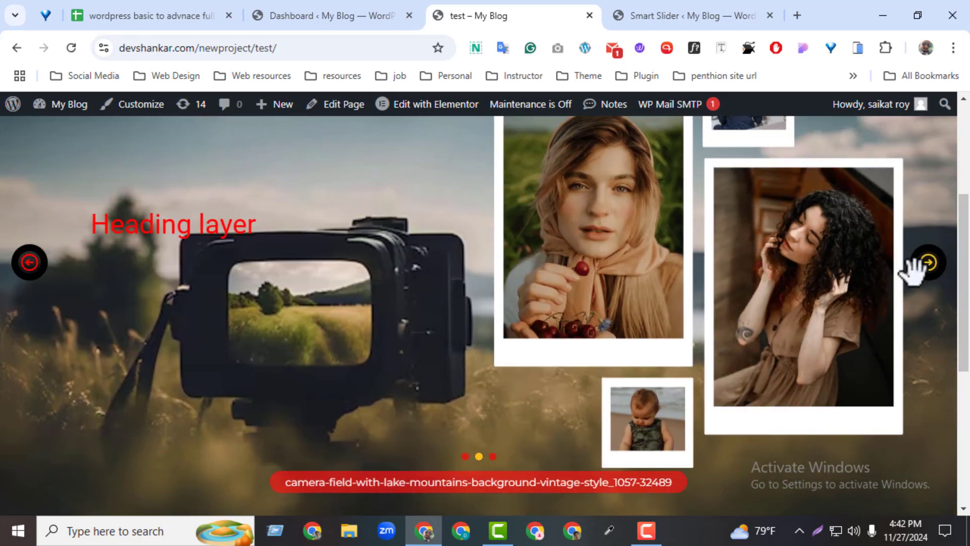
{"action": "left_click", "coordinate": [925, 273]}
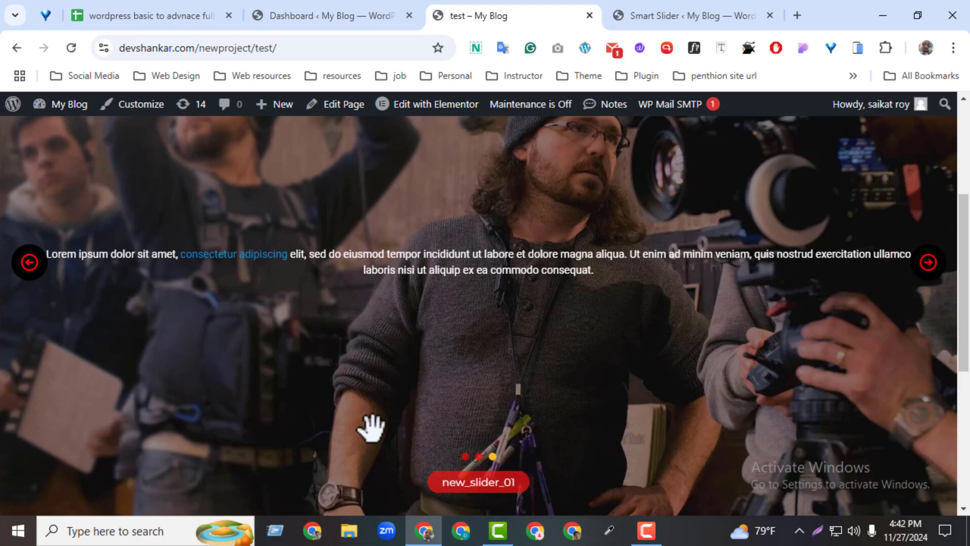
Return to the slider's Text Bar settings, turn on Slide Count, and save the slider
{"action": "left_click", "coordinate": [666, 15]}
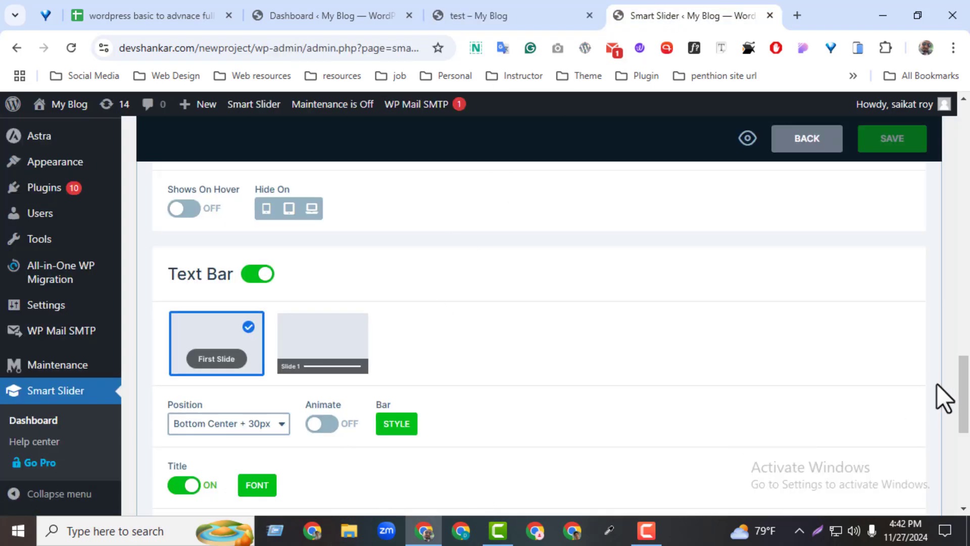
{"action": "left_click_drag", "start_coordinate": [964, 395], "coordinate": [963, 444]}
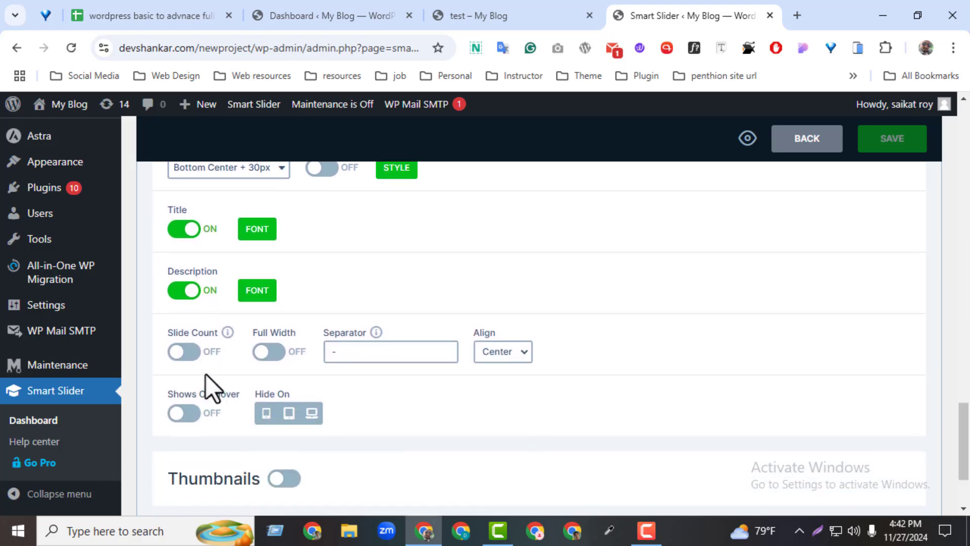
{"action": "left_click", "coordinate": [186, 354]}
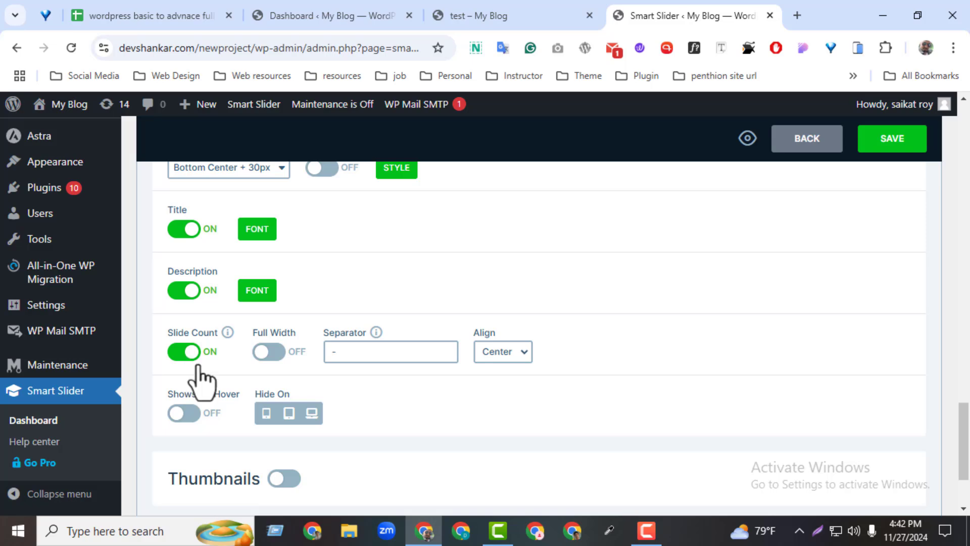
{"action": "left_click", "coordinate": [904, 144]}
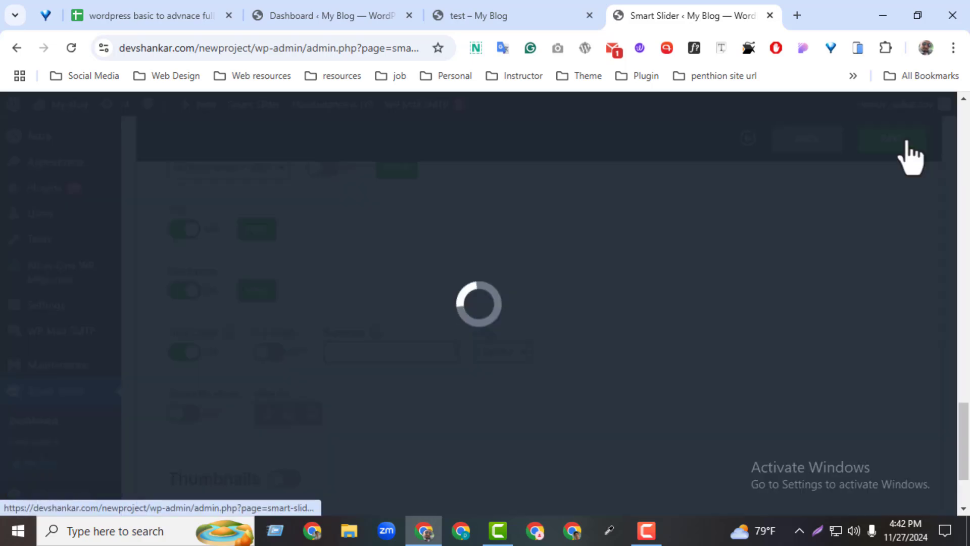
Reload the live test page and advance through the slides to check the slide count in the text bar
{"action": "left_click", "coordinate": [579, 15]}
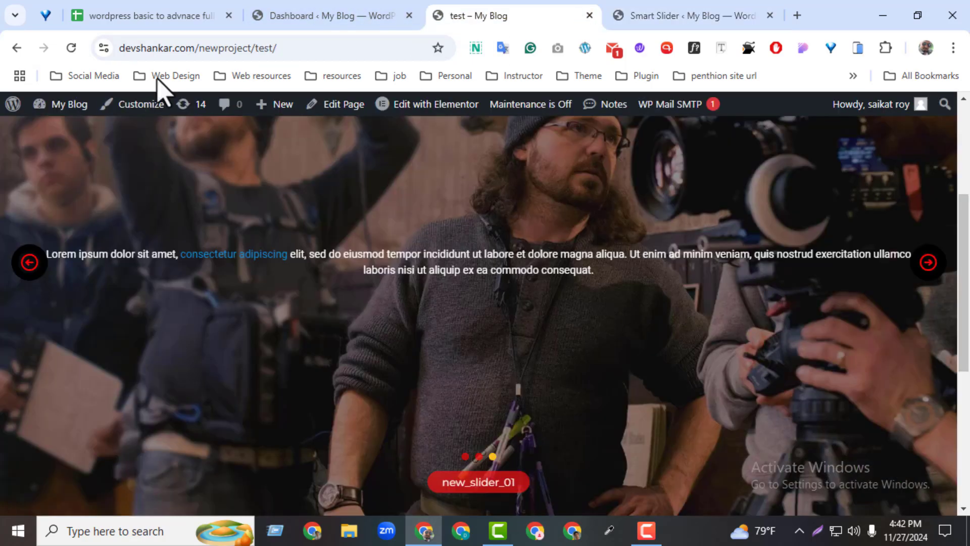
{"action": "left_click", "coordinate": [72, 47]}
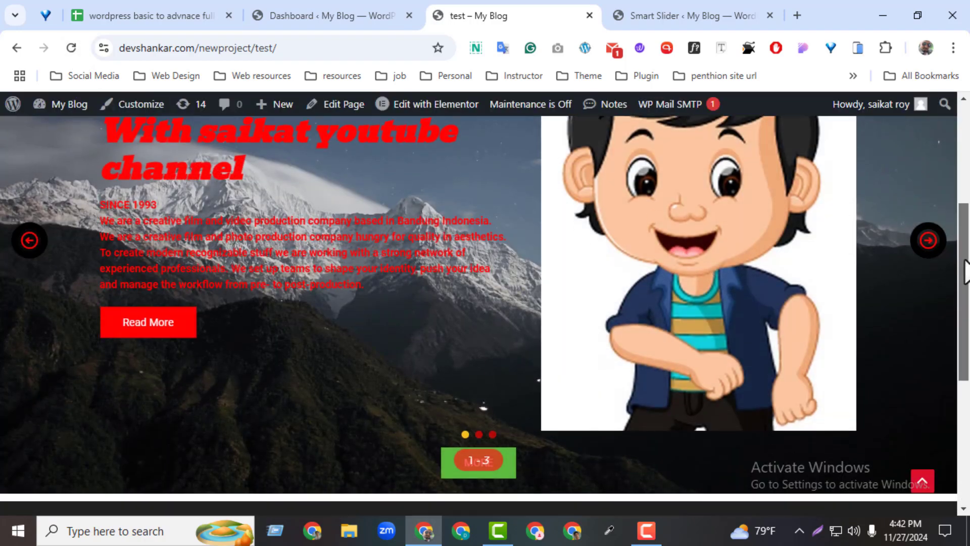
{"action": "left_click_drag", "start_coordinate": [965, 261], "coordinate": [965, 275]}
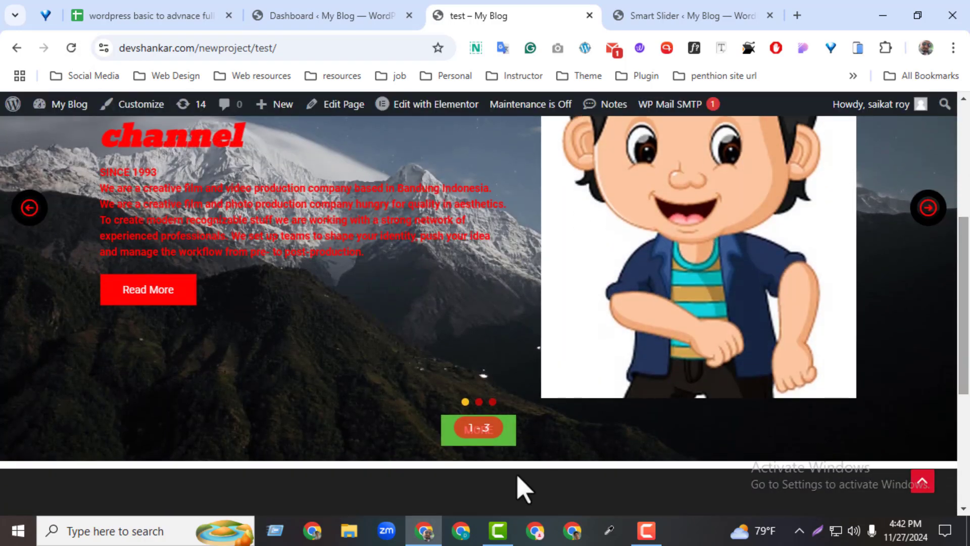
{"action": "left_click", "coordinate": [929, 226]}
{"action": "scroll", "coordinate": [928, 227], "scroll_direction": "up", "scroll_amount": 1}
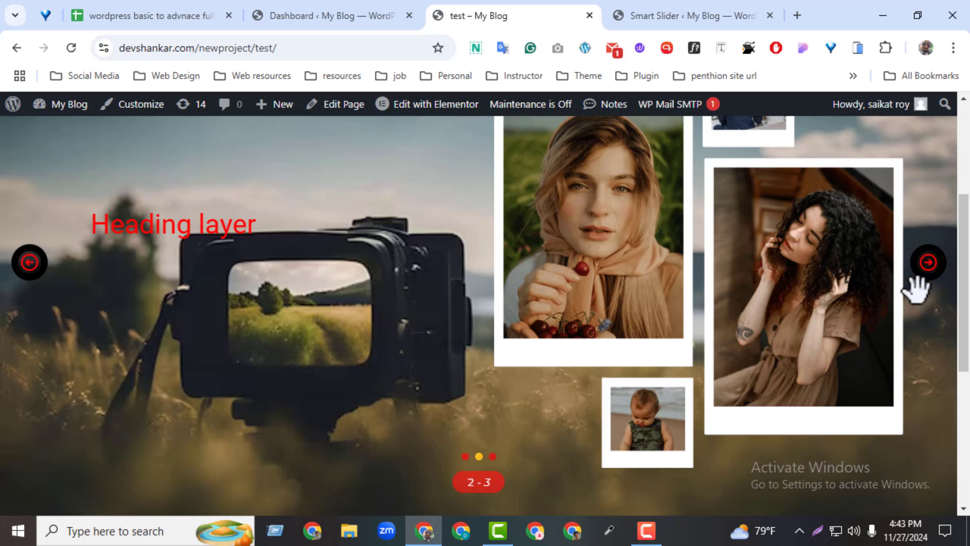
{"action": "left_click", "coordinate": [915, 278]}
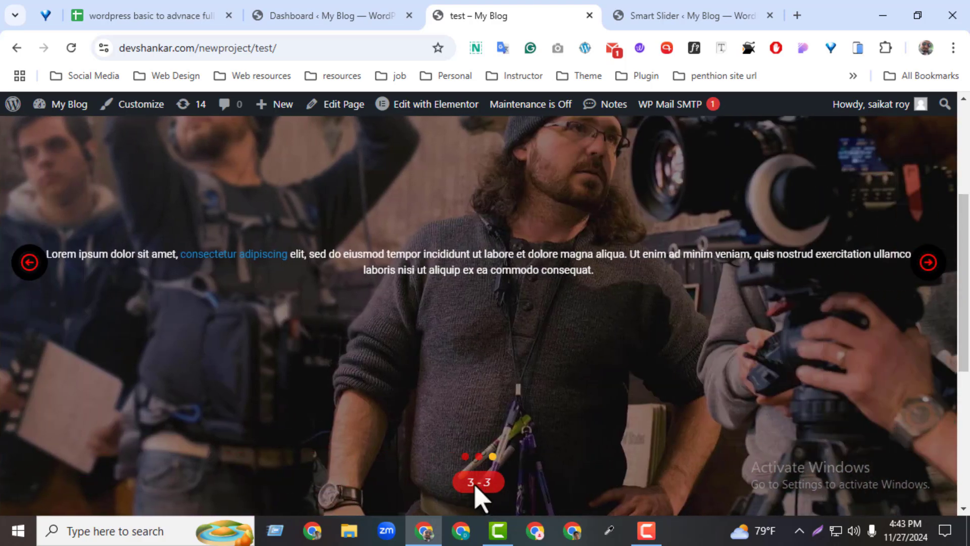
Return to the slider's Animations settings, set the Main Animation to Crossfade, and save the slider
{"action": "left_click", "coordinate": [706, 19]}
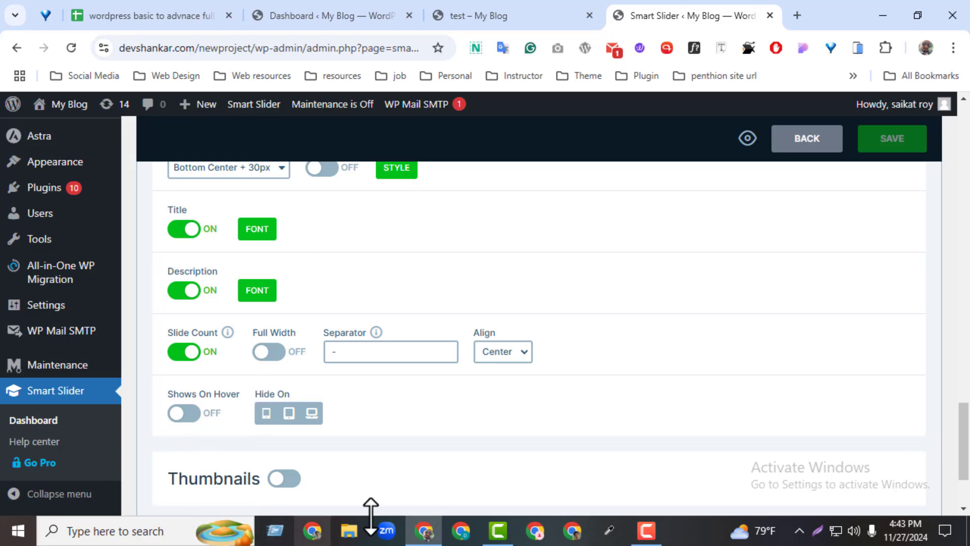
{"action": "left_click_drag", "start_coordinate": [963, 415], "coordinate": [962, 172]}
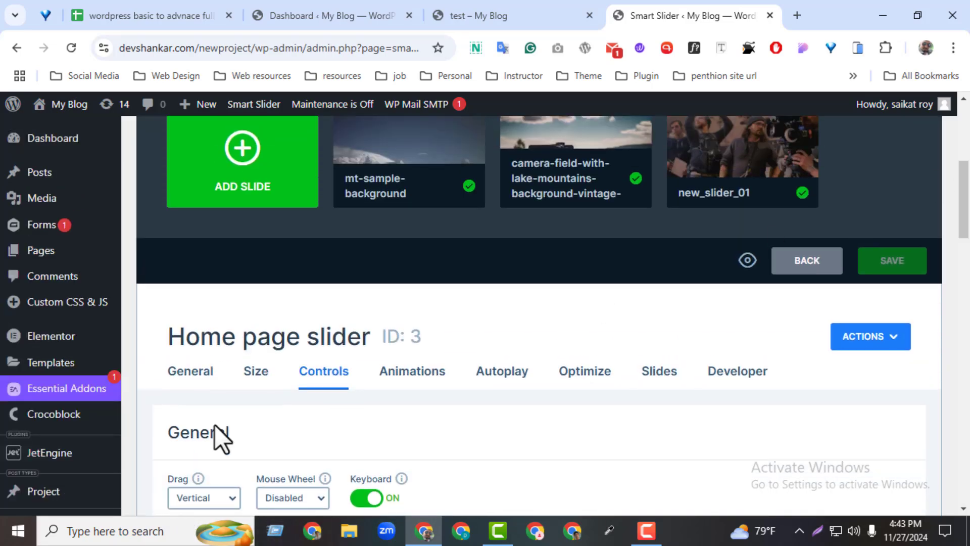
{"action": "left_click", "coordinate": [417, 374]}
{"action": "left_click_drag", "start_coordinate": [967, 317], "coordinate": [951, 395]}
{"action": "left_click", "coordinate": [247, 280]}
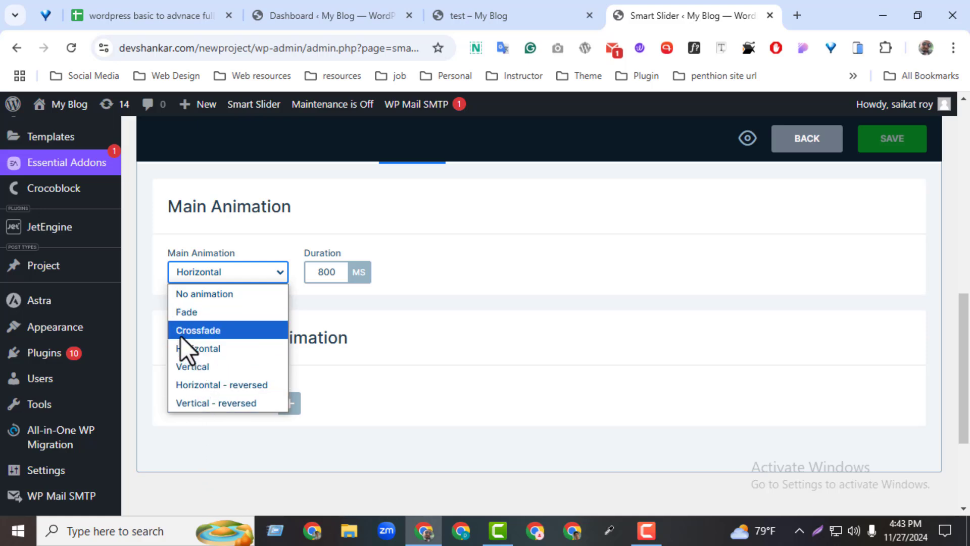
{"action": "left_click", "coordinate": [181, 336]}
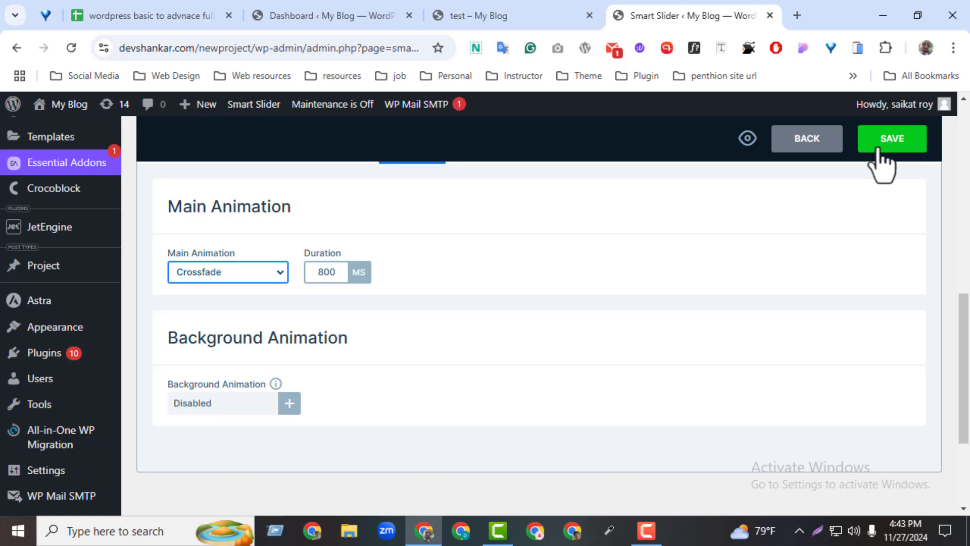
{"action": "left_click", "coordinate": [878, 150]}
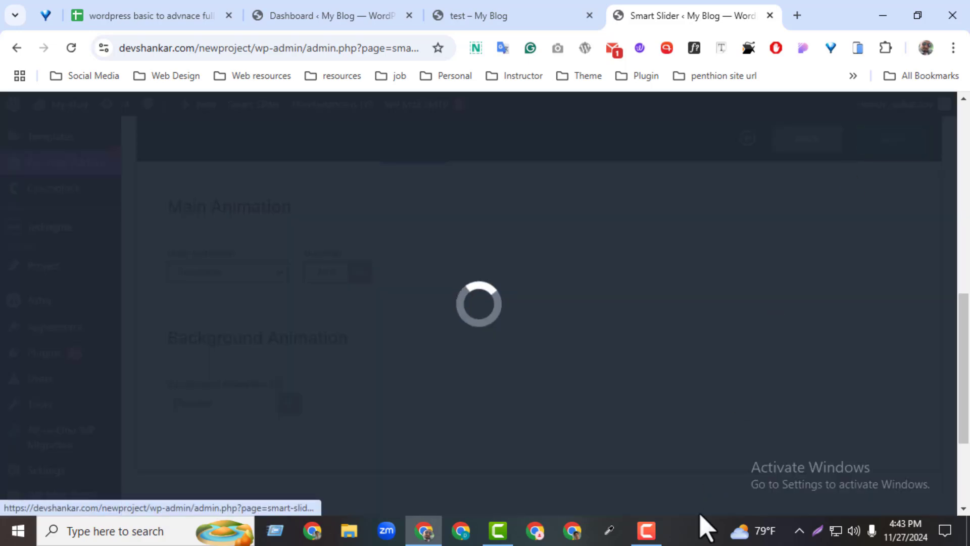
Reload the live test page and advance through the slides to check the Crossfade transition
{"action": "left_click", "coordinate": [485, 15]}
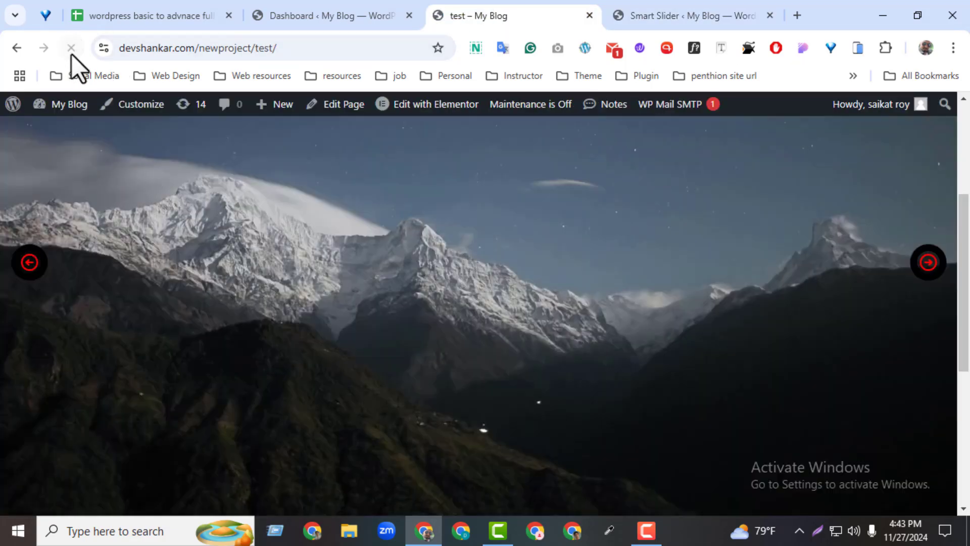
{"action": "left_click", "coordinate": [931, 278]}
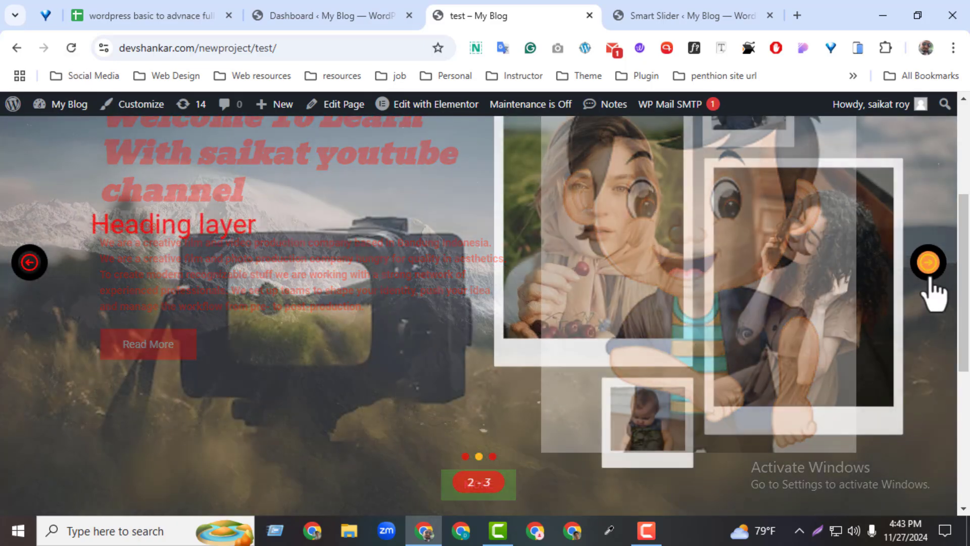
{"action": "left_click", "coordinate": [929, 263]}
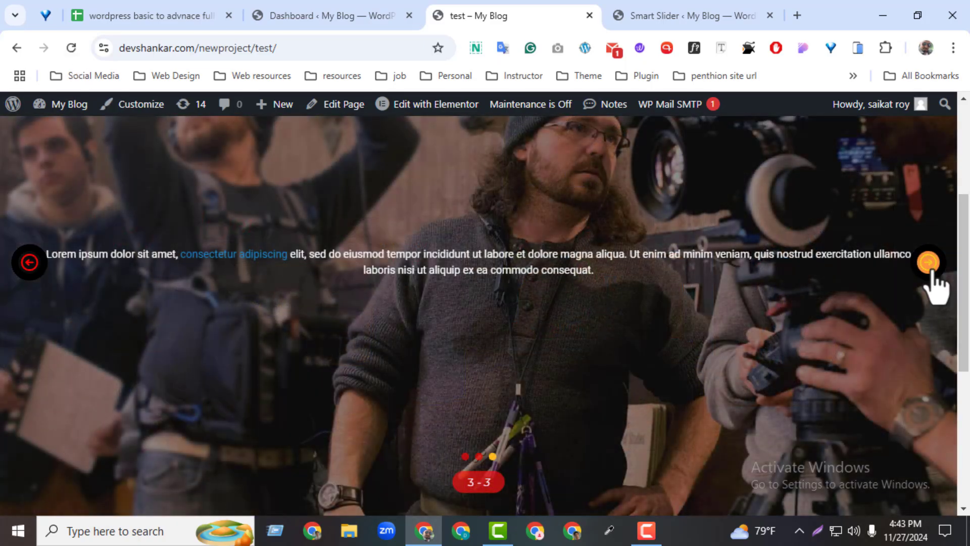
{"action": "left_click", "coordinate": [930, 262]}
Go back to the slider settings, change the Main Animation to Horizontal - reversed, and save the slider
{"action": "left_click", "coordinate": [622, 7]}
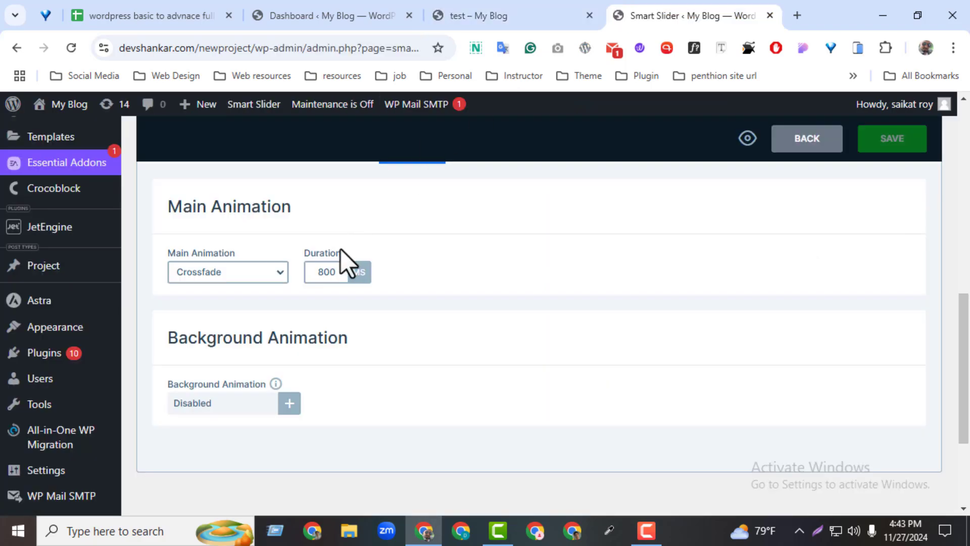
{"action": "left_click", "coordinate": [223, 272]}
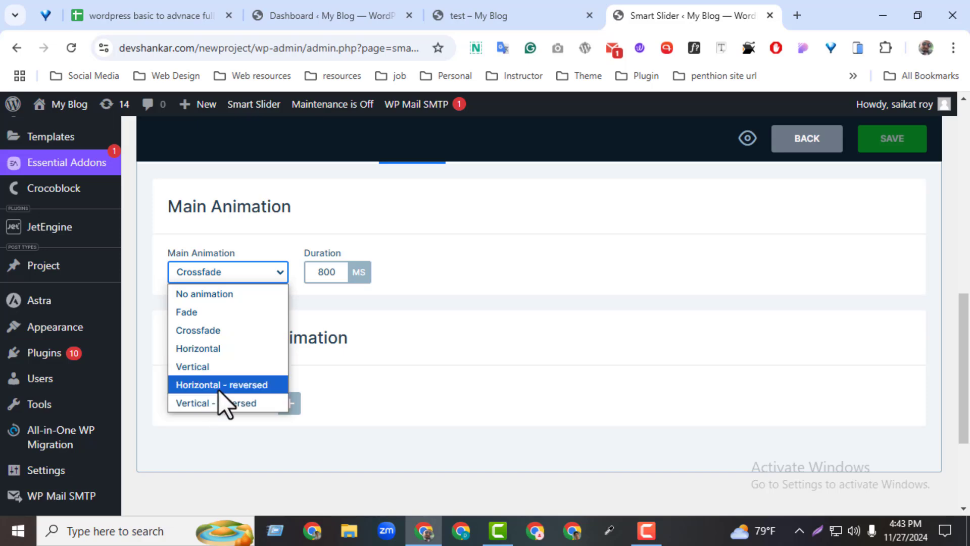
{"action": "left_click", "coordinate": [219, 390]}
{"action": "left_click", "coordinate": [923, 144]}
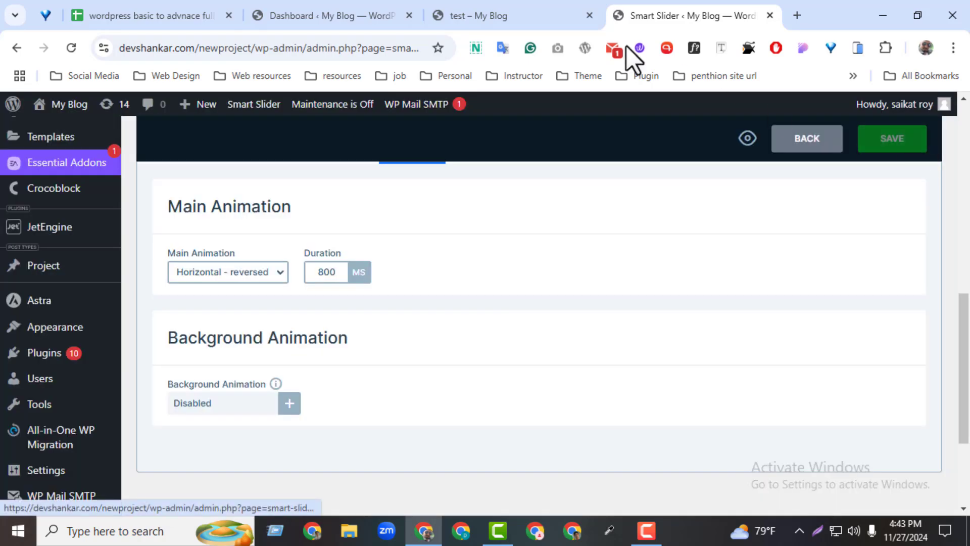
Reload the live test page and advance through the slides to check the reversed horizontal transition
{"action": "left_click", "coordinate": [477, 16]}
{"action": "left_click", "coordinate": [66, 48]}
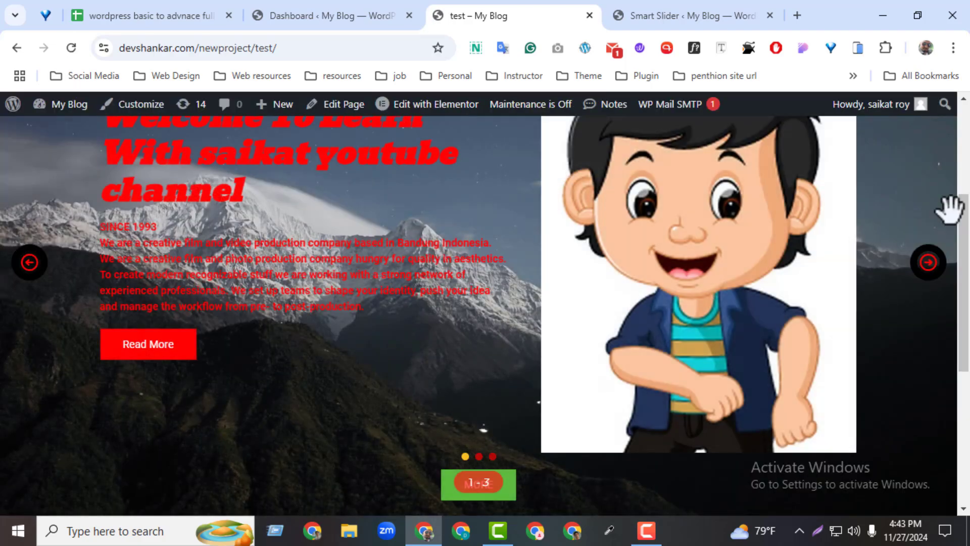
{"action": "left_click", "coordinate": [928, 263]}
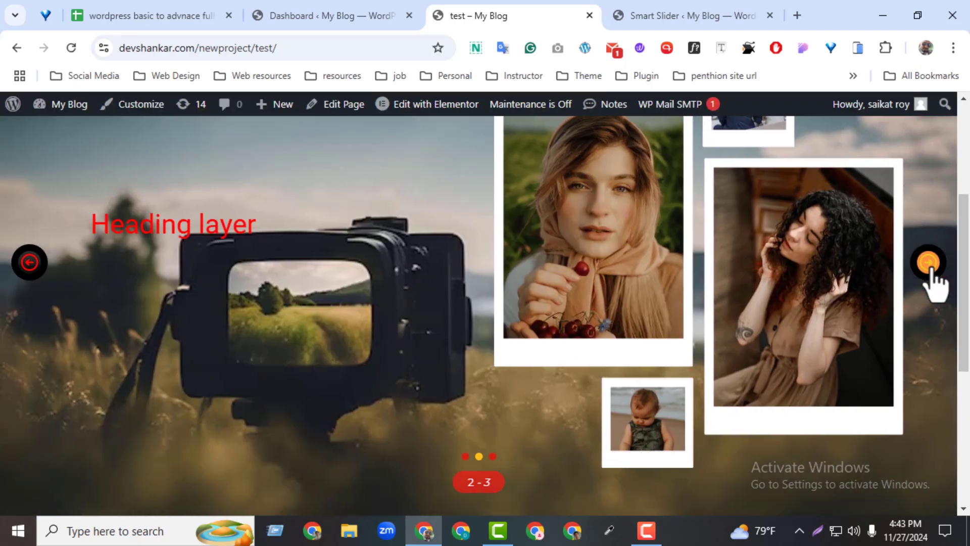
{"action": "left_click", "coordinate": [927, 263]}
{"action": "left_click", "coordinate": [927, 263]}
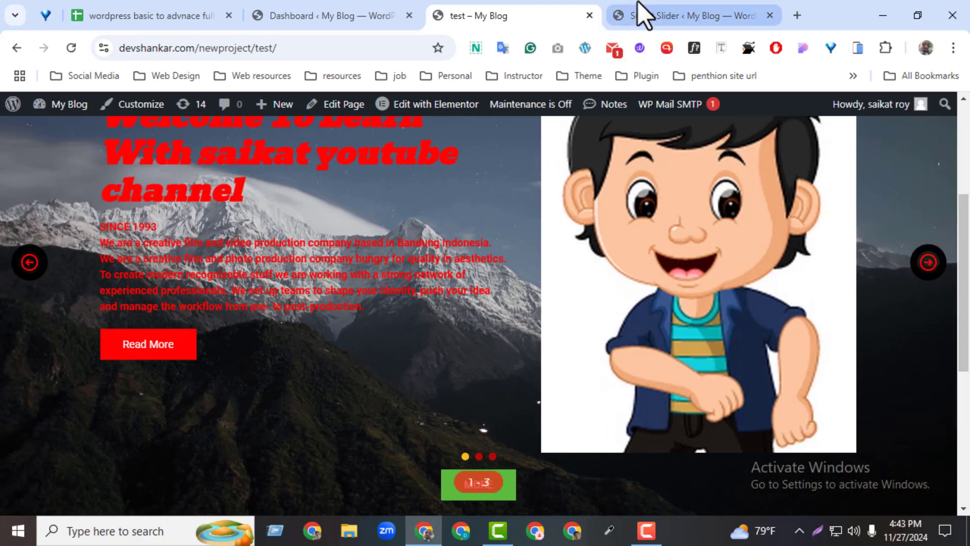
Go back to the slider settings, change the Main Animation to Vertical, and save the slider
{"action": "left_click", "coordinate": [637, 10]}
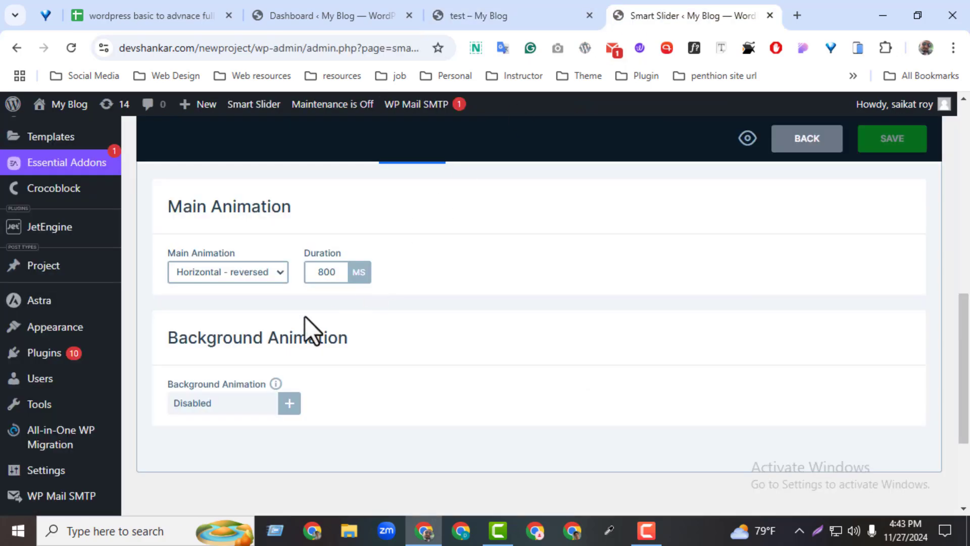
{"action": "left_click", "coordinate": [265, 278]}
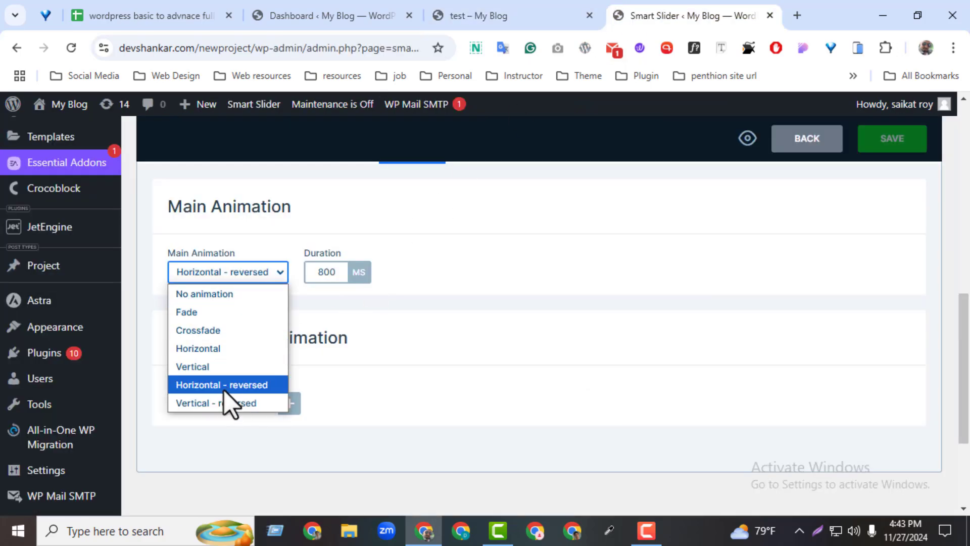
{"action": "left_click", "coordinate": [210, 370]}
{"action": "left_click", "coordinate": [894, 137]}
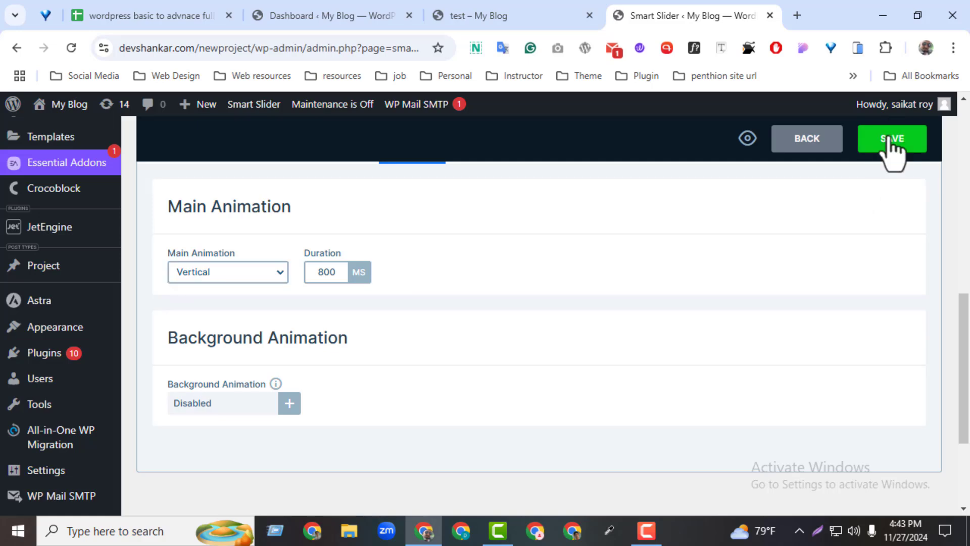
Reload the live test page and advance through the slides to check the vertical transition
{"action": "left_click", "coordinate": [506, 16]}
{"action": "left_click", "coordinate": [71, 47]}
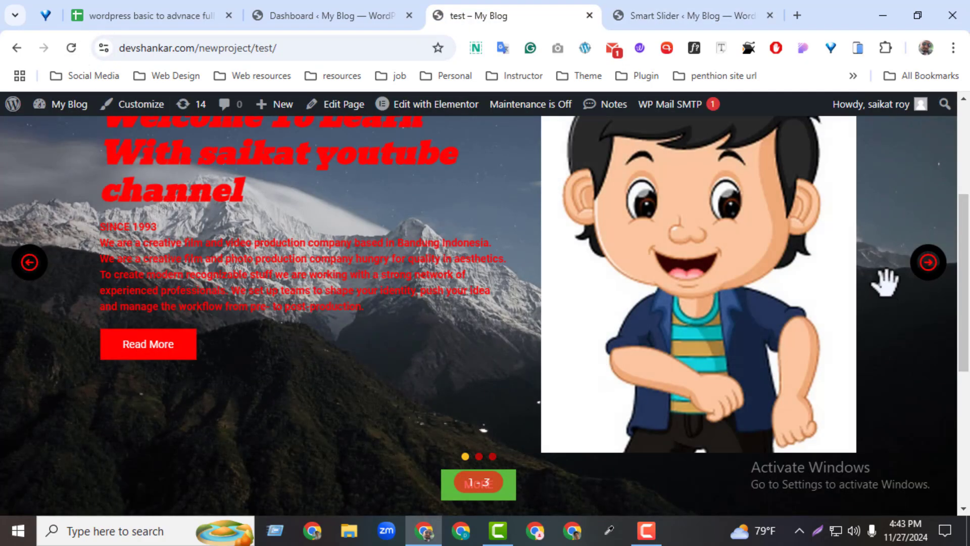
{"action": "left_click", "coordinate": [927, 265]}
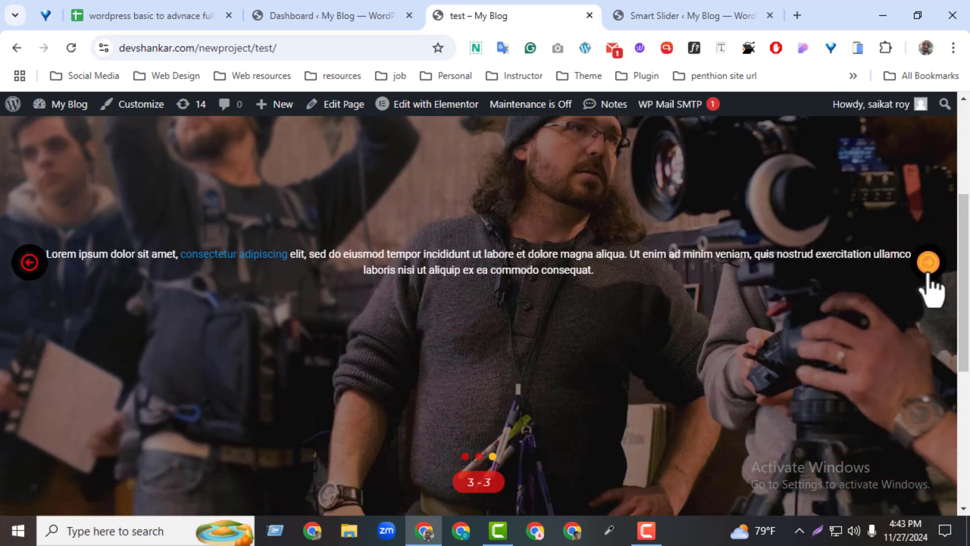
{"action": "left_click", "coordinate": [929, 275]}
Return to the slider's settings, turn on Autoplay with the 8000 ms slide duration, and save the slider
{"action": "left_click", "coordinate": [652, 15]}
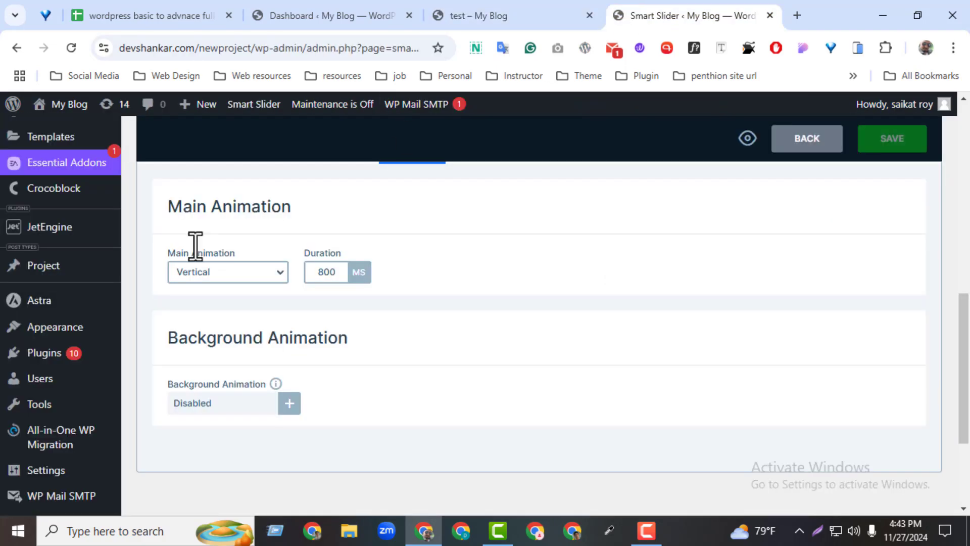
{"action": "scroll", "coordinate": [536, 347], "scroll_direction": "up", "scroll_amount": 3}
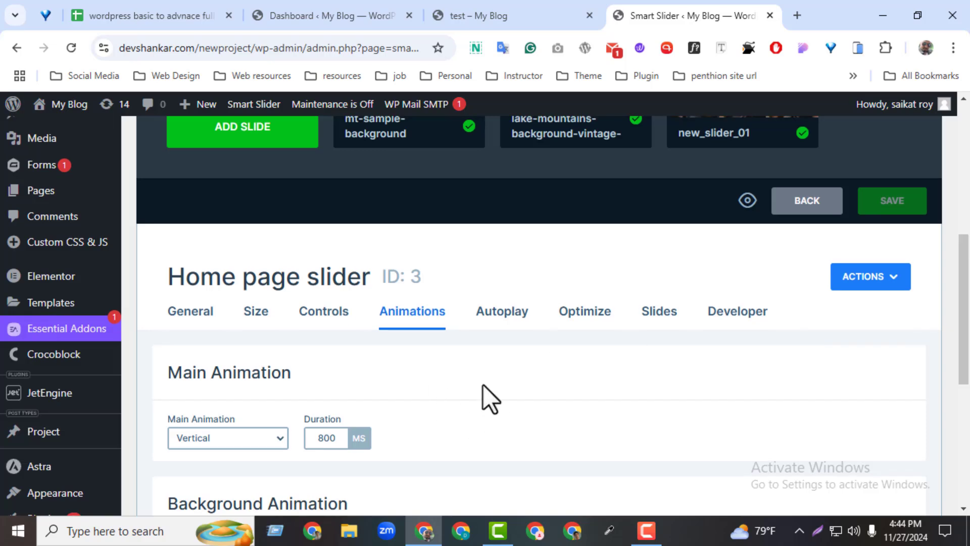
{"action": "mouse_move", "coordinate": [966, 326]}
{"action": "left_mouse_down"}
{"action": "mouse_move", "coordinate": [964, 378]}
{"action": "mouse_move", "coordinate": [963, 332]}
{"action": "left_mouse_up"}
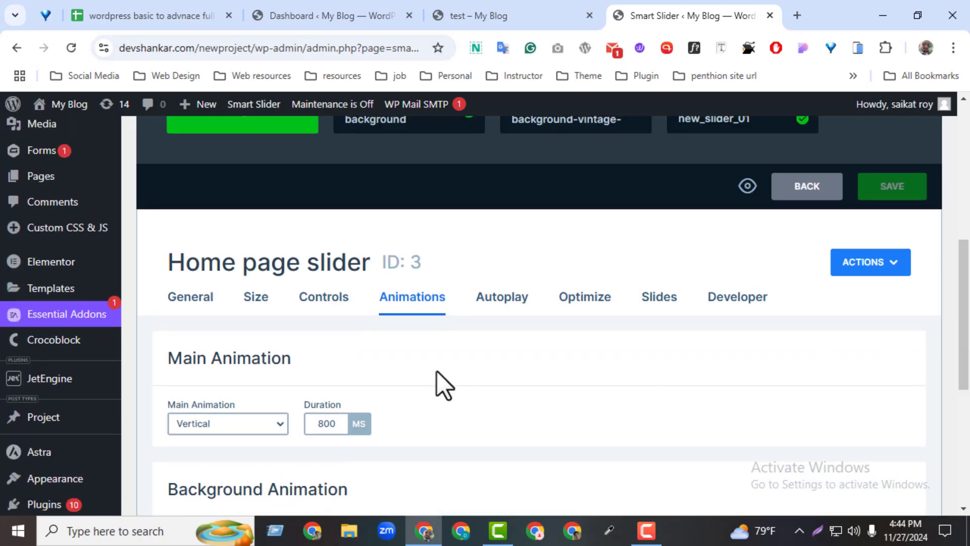
{"action": "left_click", "coordinate": [475, 304]}
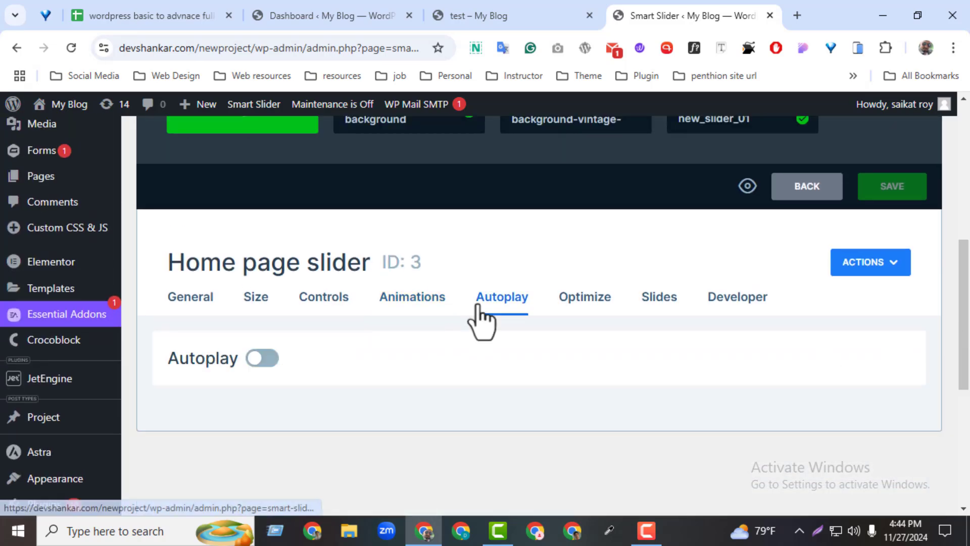
{"action": "left_click", "coordinate": [263, 360]}
{"action": "left_click", "coordinate": [565, 17]}
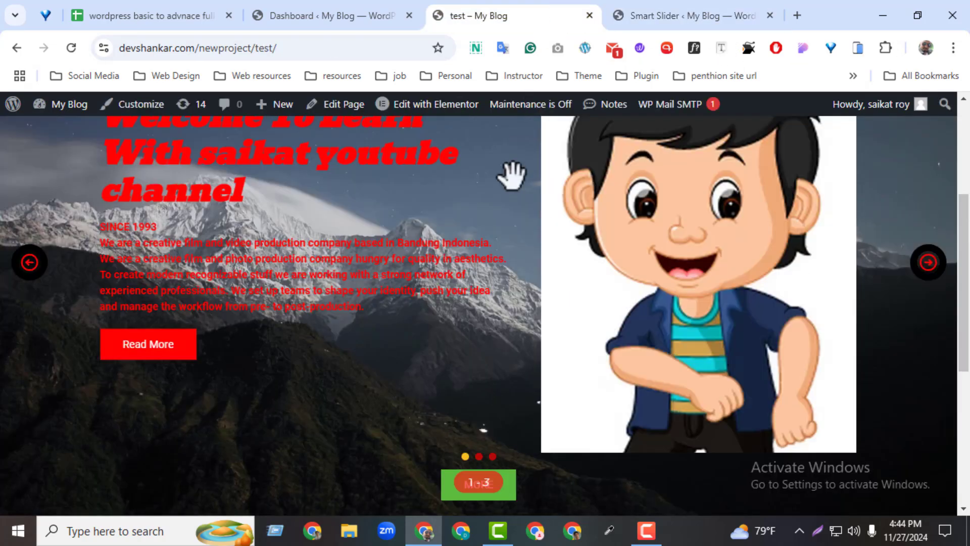
{"action": "left_click", "coordinate": [678, 14]}
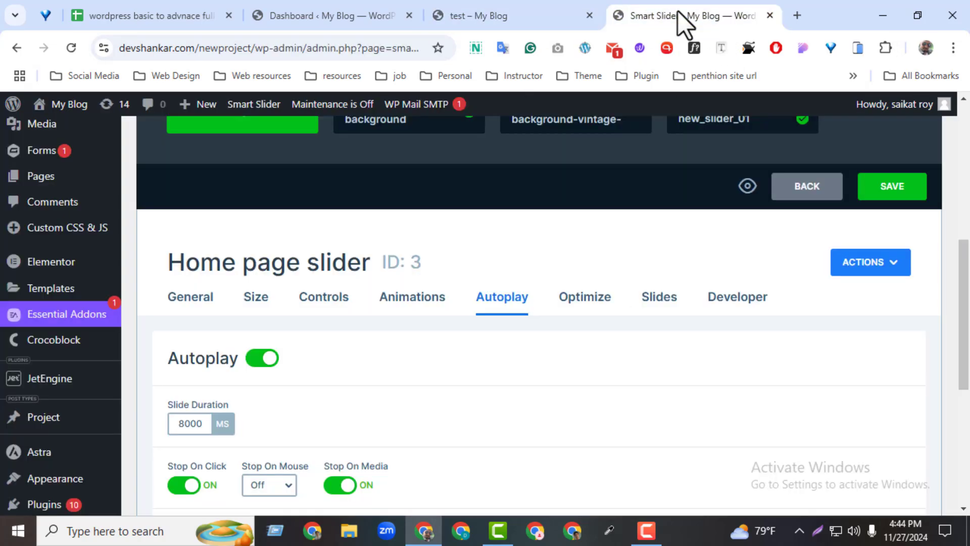
{"action": "left_click", "coordinate": [880, 190]}
Reload the live test page to check that the slides advance automatically
{"action": "left_click", "coordinate": [503, 13]}
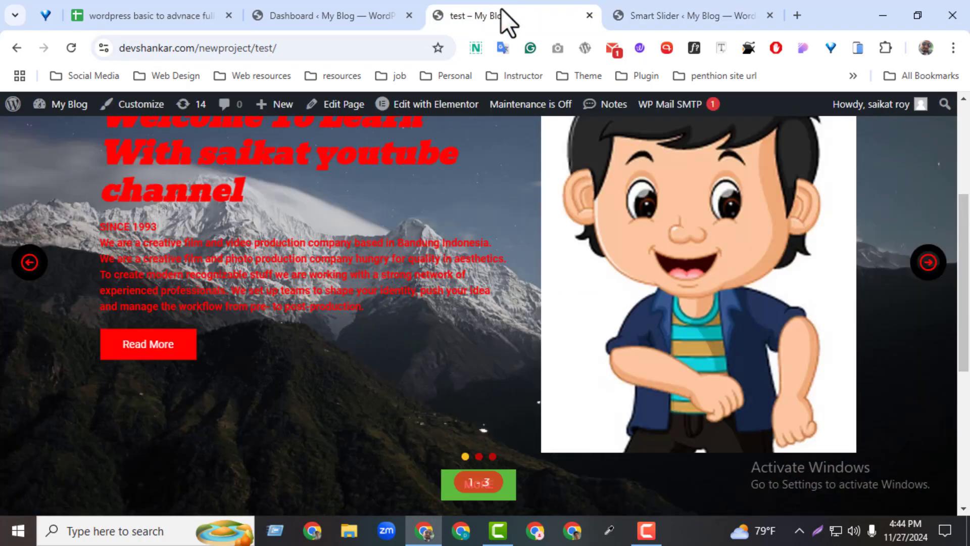
{"action": "left_click", "coordinate": [72, 53]}
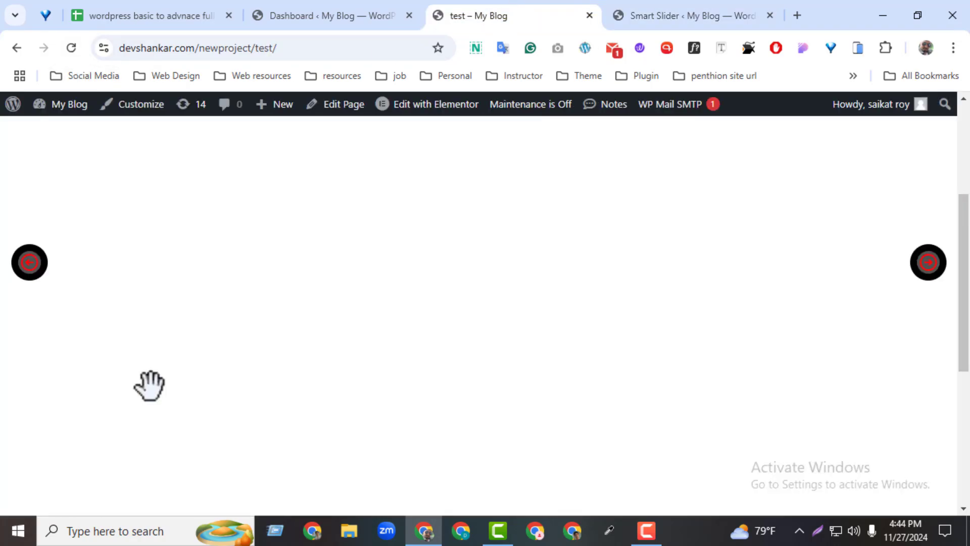
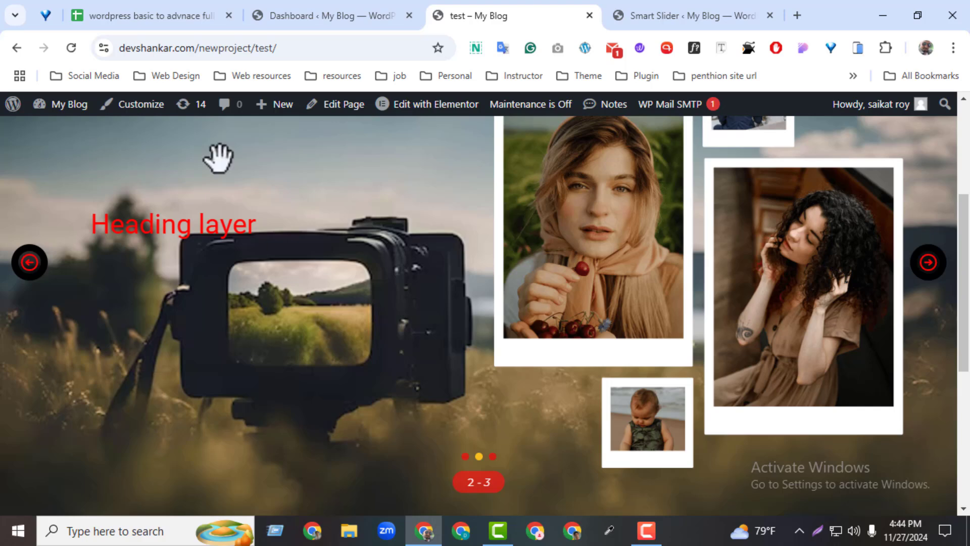
Set the slider's Autoplay slide duration to 2000 ms, save it, and check the timing on the reloaded test page
{"action": "left_click", "coordinate": [627, 15]}
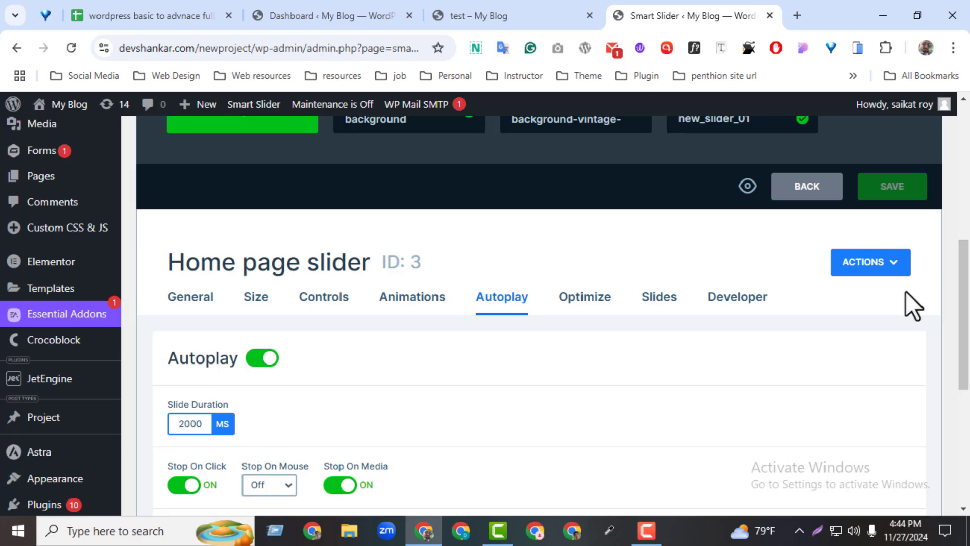
{"action": "left_click", "coordinate": [865, 197]}
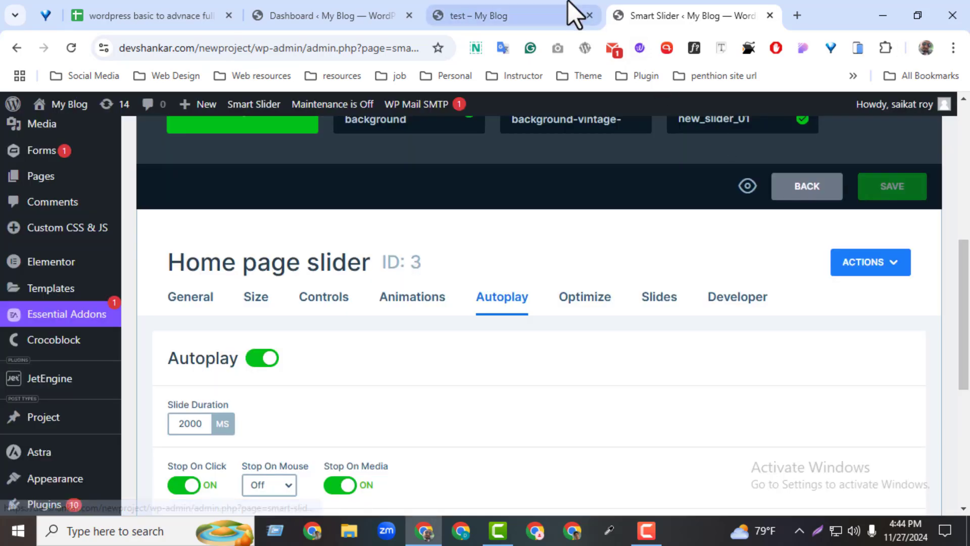
{"action": "left_click", "coordinate": [566, 4]}
{"action": "left_click", "coordinate": [70, 47]}
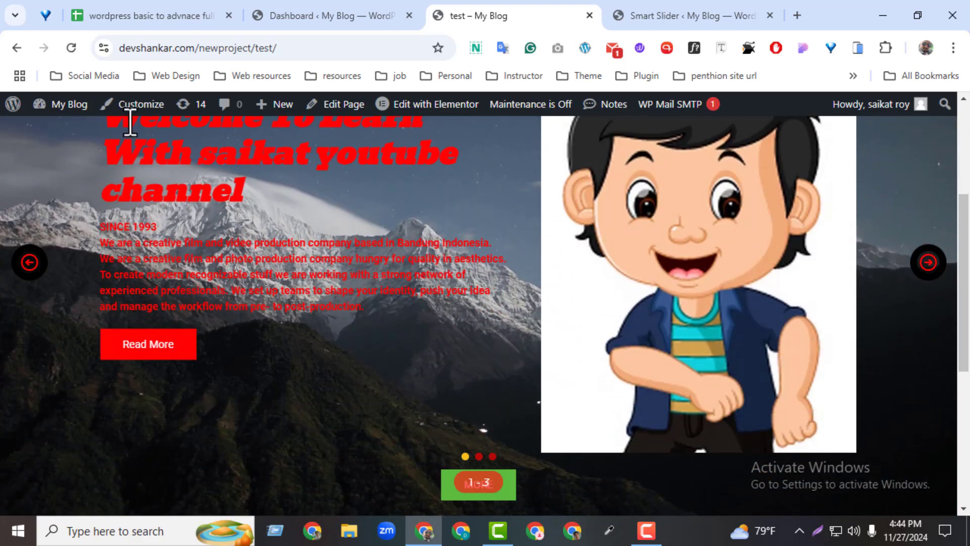
Turn on the autoplay Button for the slider, save, and apply its default style in the Style Manager
{"action": "left_click", "coordinate": [620, 9]}
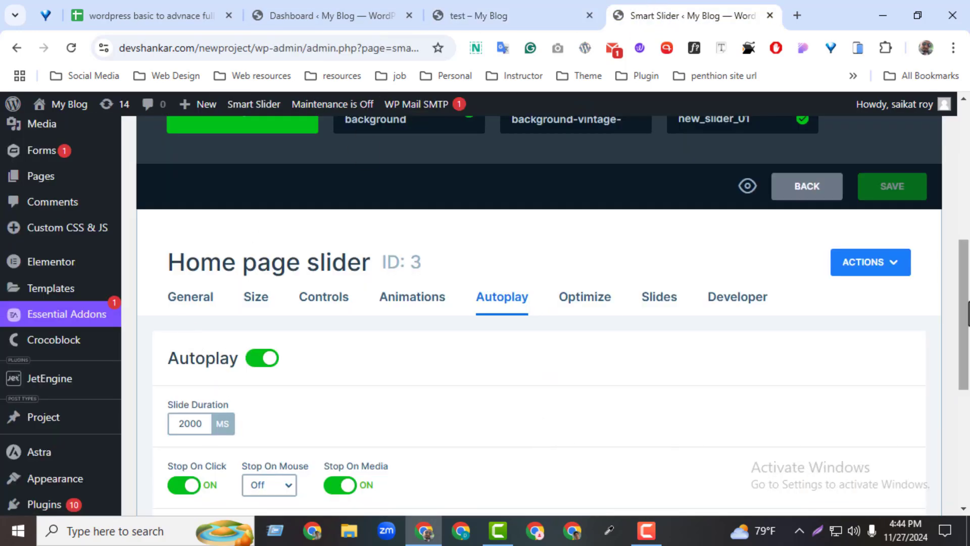
{"action": "left_click_drag", "start_coordinate": [964, 314], "coordinate": [965, 396]}
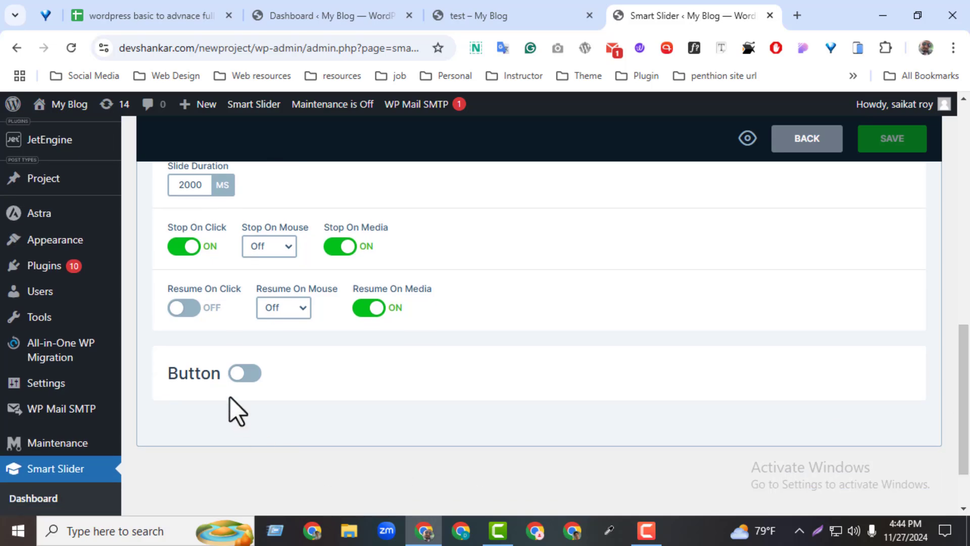
{"action": "left_click", "coordinate": [244, 373]}
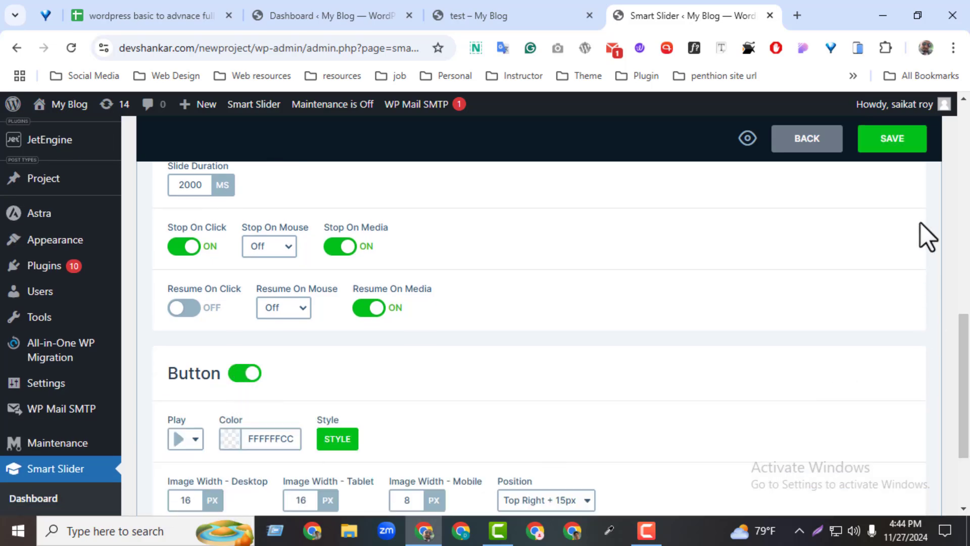
{"action": "left_click", "coordinate": [877, 146]}
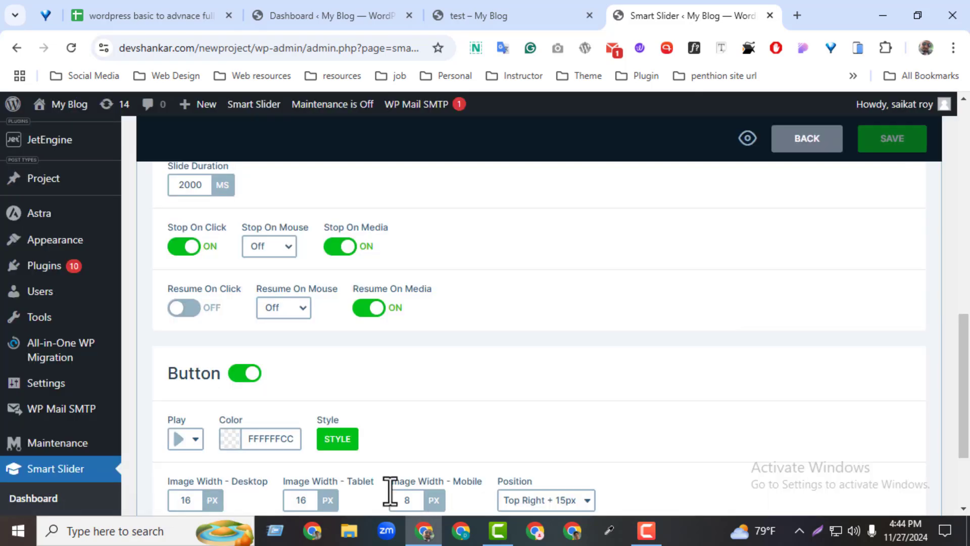
{"action": "left_click", "coordinate": [344, 443]}
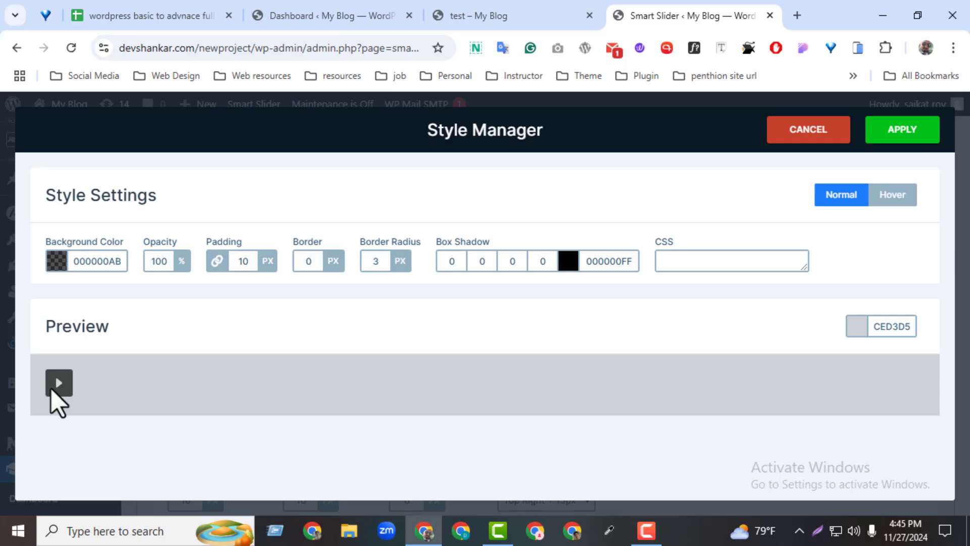
{"action": "left_click", "coordinate": [917, 134]}
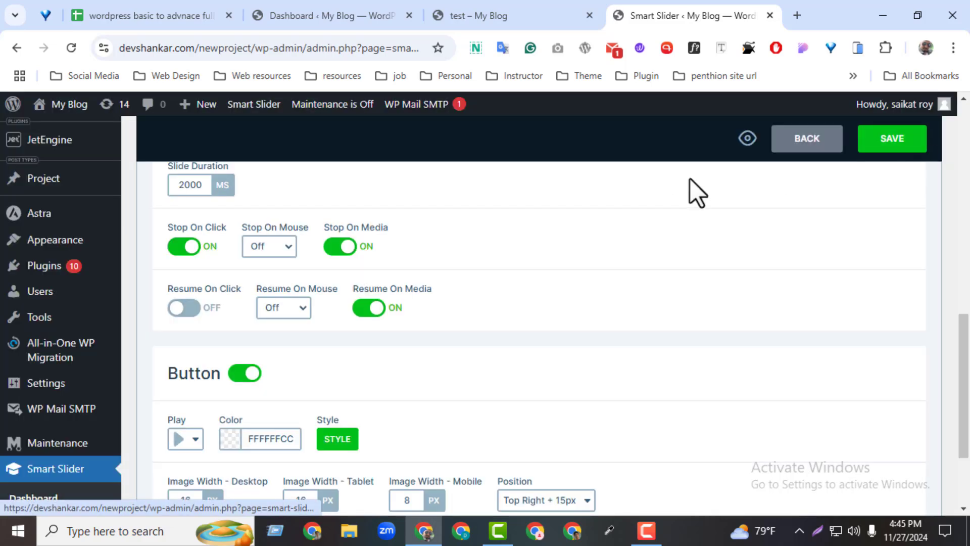
Reload the live test page and look for the autoplay button on the slider
{"action": "left_click", "coordinate": [529, 22]}
{"action": "left_click", "coordinate": [70, 49]}
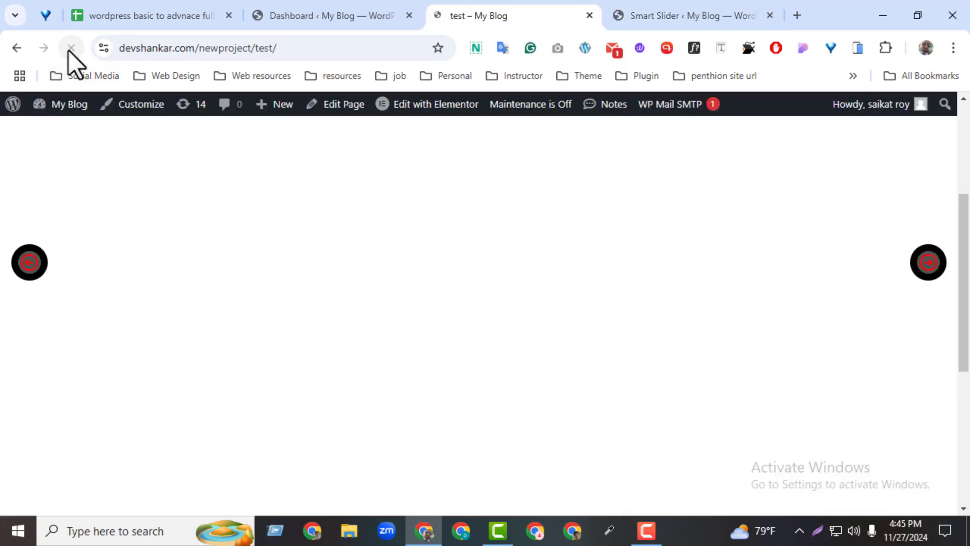
{"action": "scroll", "coordinate": [966, 338], "scroll_direction": "down", "scroll_amount": 2}
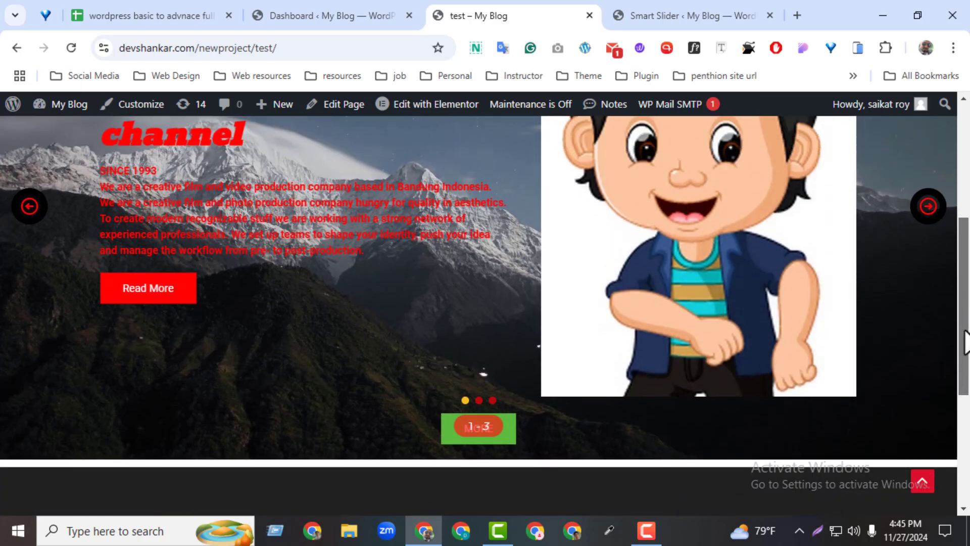
{"action": "scroll", "coordinate": [966, 342], "scroll_direction": "down", "scroll_amount": 7}
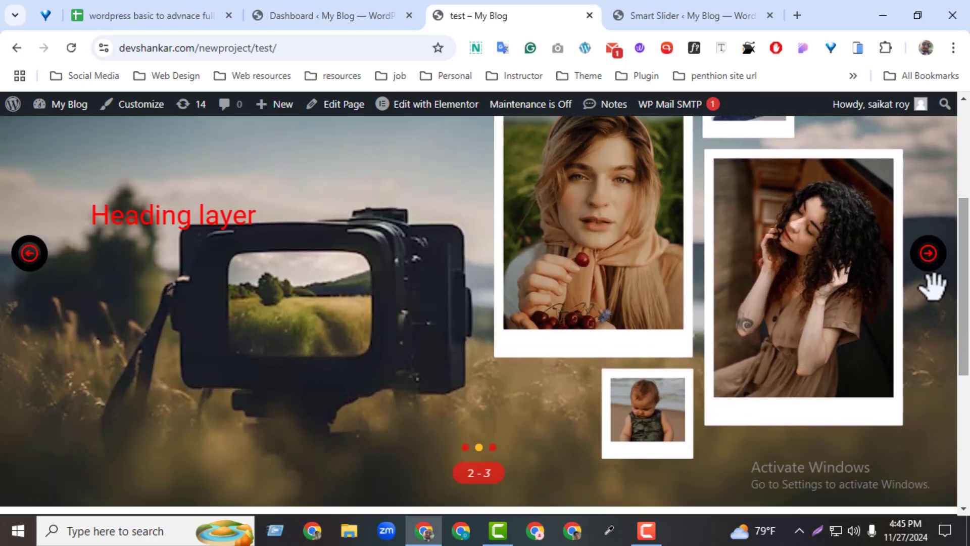
Return to the slider's Autoplay settings and switch Autoplay off and back on
{"action": "left_click", "coordinate": [685, 16]}
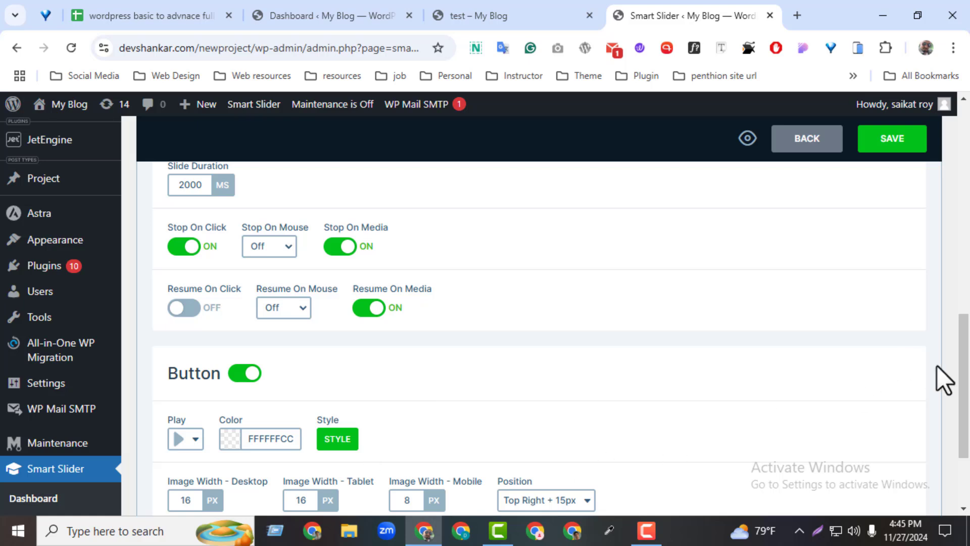
{"action": "scroll", "coordinate": [938, 366], "scroll_direction": "up", "scroll_amount": 3}
{"action": "left_click", "coordinate": [263, 231]}
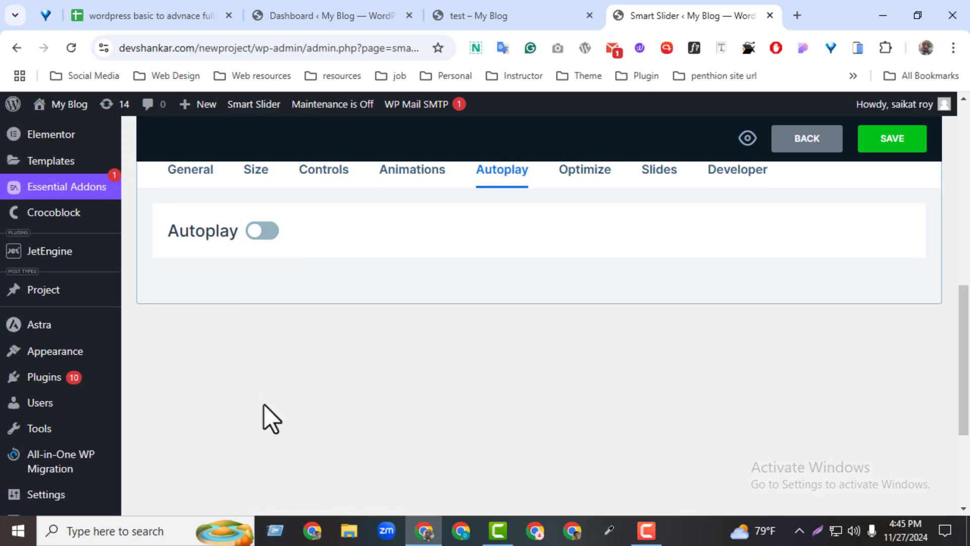
{"action": "left_click", "coordinate": [255, 234]}
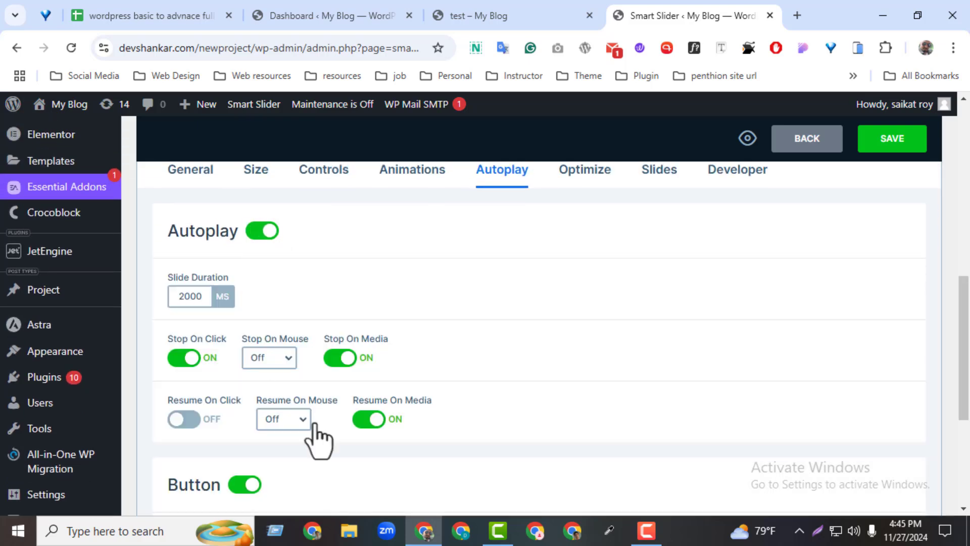
{"action": "left_click", "coordinate": [181, 358]}
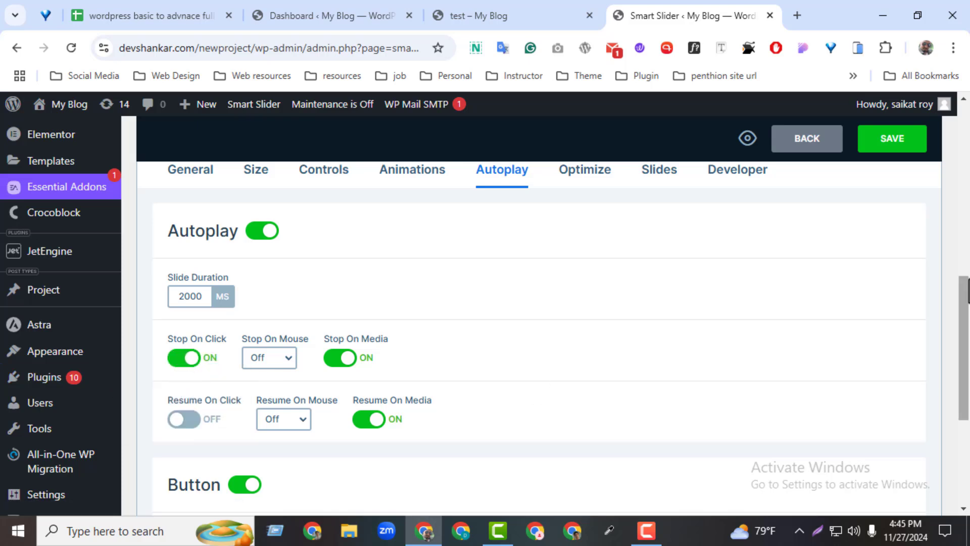
Set the autoplay button's color to pink EC87C0FF, apply its unchanged style, and save the slider
{"action": "left_click_drag", "start_coordinate": [965, 300], "coordinate": [965, 375]}
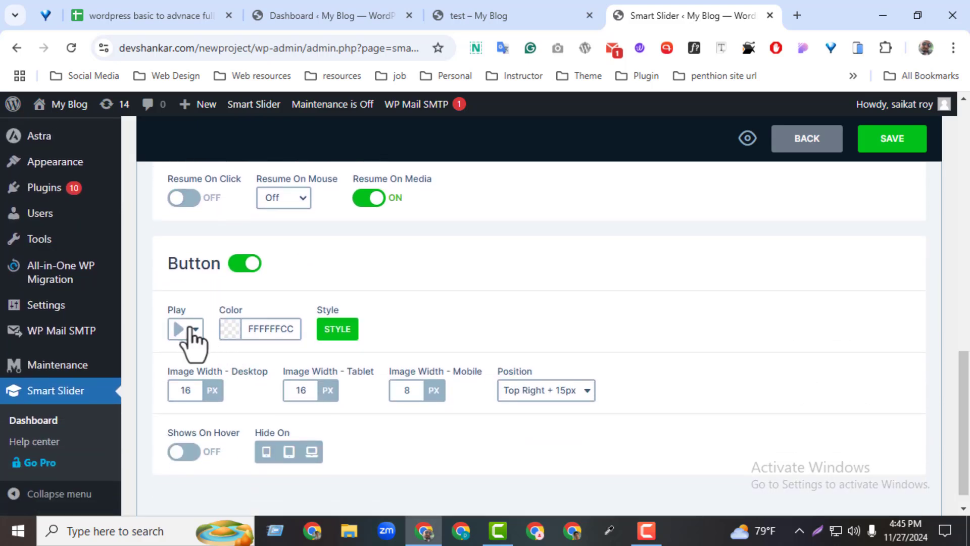
{"action": "left_click", "coordinate": [224, 331]}
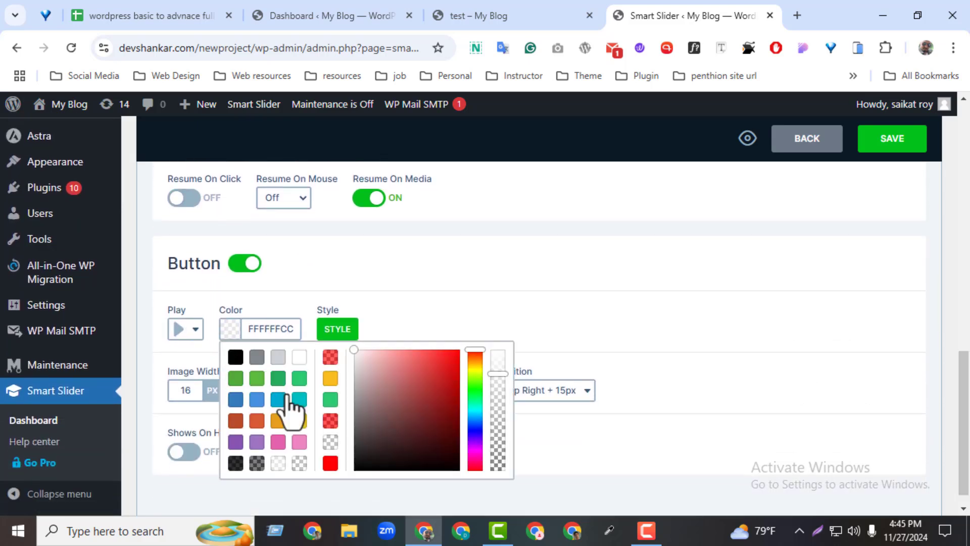
{"action": "left_click", "coordinate": [297, 444]}
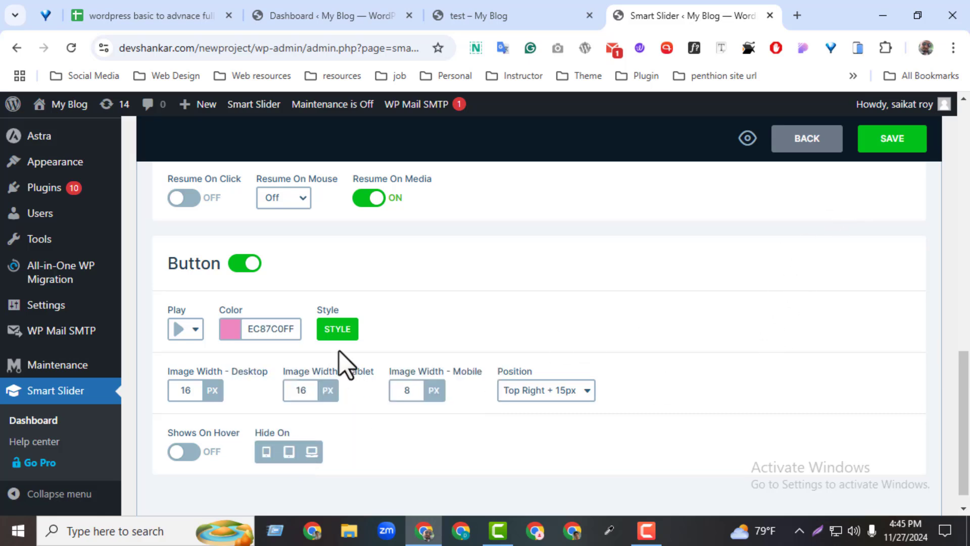
{"action": "left_click", "coordinate": [334, 332]}
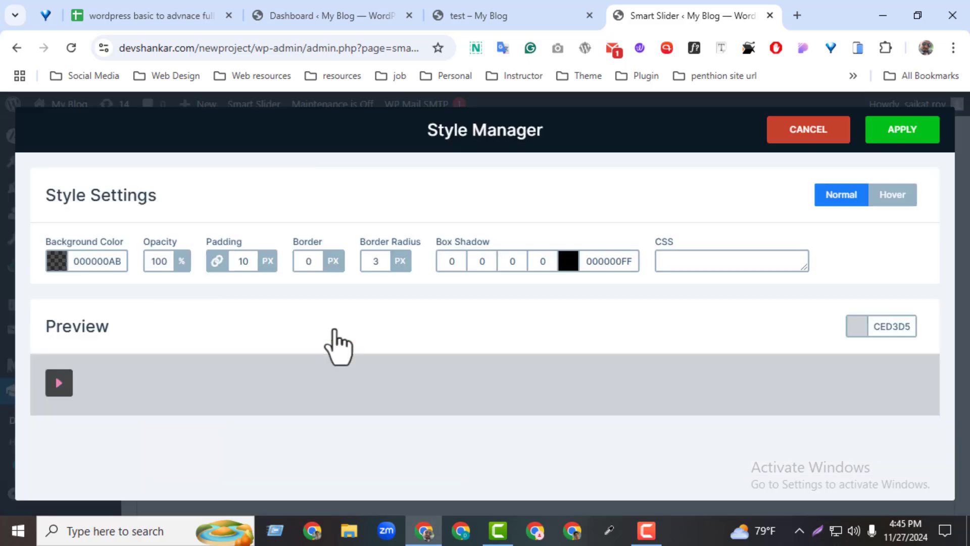
{"action": "left_click", "coordinate": [889, 133]}
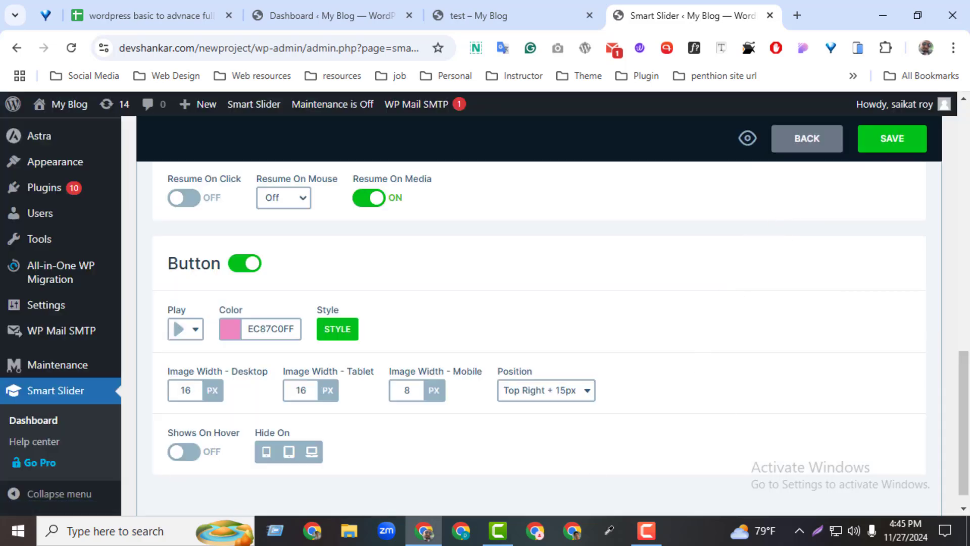
{"action": "left_click", "coordinate": [916, 144]}
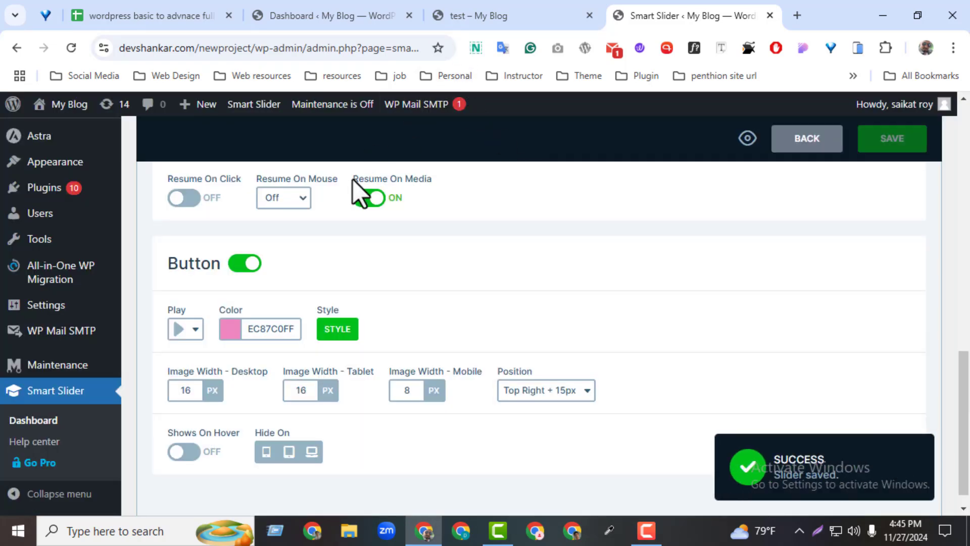
Reload the live test page and try the pink play button on the slider to restart autoplay
{"action": "scroll", "coordinate": [546, 313], "scroll_direction": "up", "scroll_amount": 3}
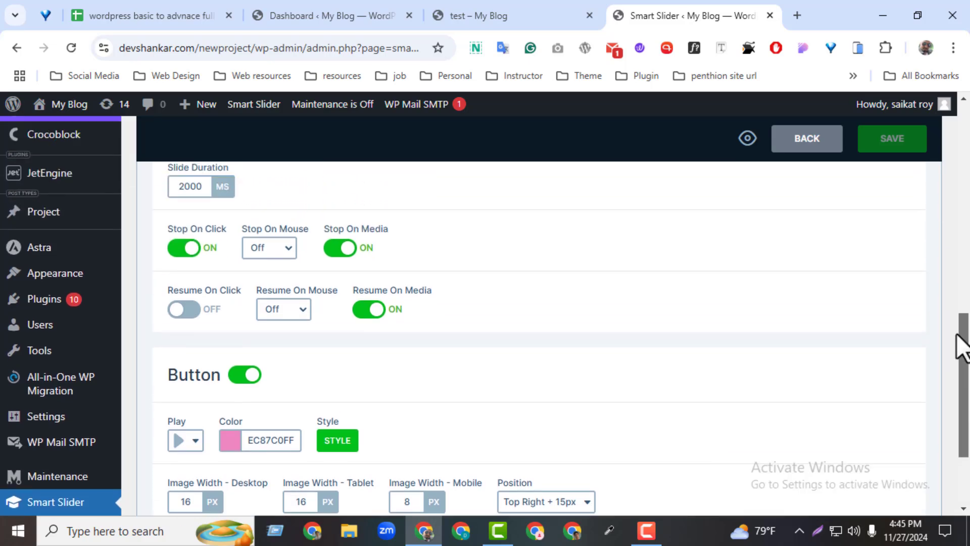
{"action": "left_click", "coordinate": [475, 15]}
{"action": "left_click", "coordinate": [71, 48]}
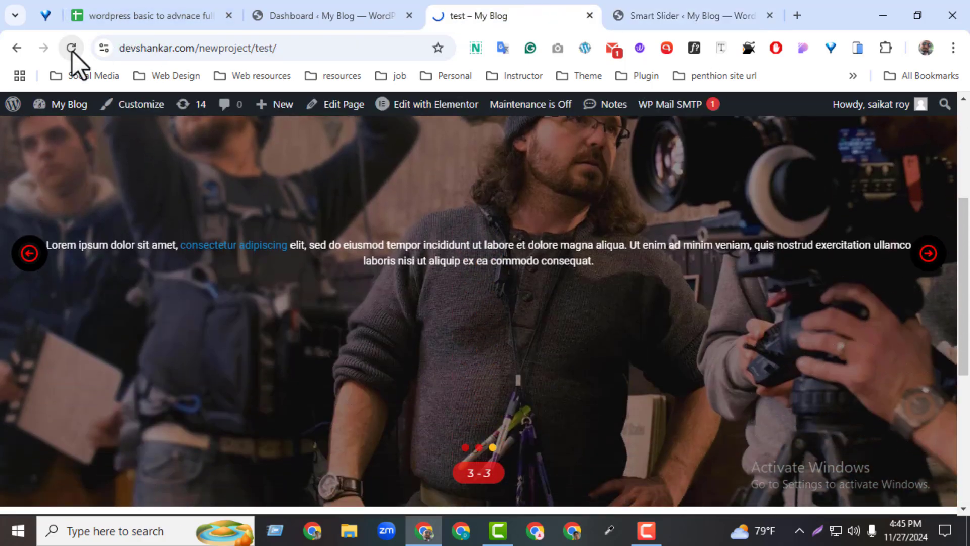
{"action": "left_click_drag", "start_coordinate": [964, 444], "coordinate": [942, 217]}
{"action": "left_click", "coordinate": [936, 253]}
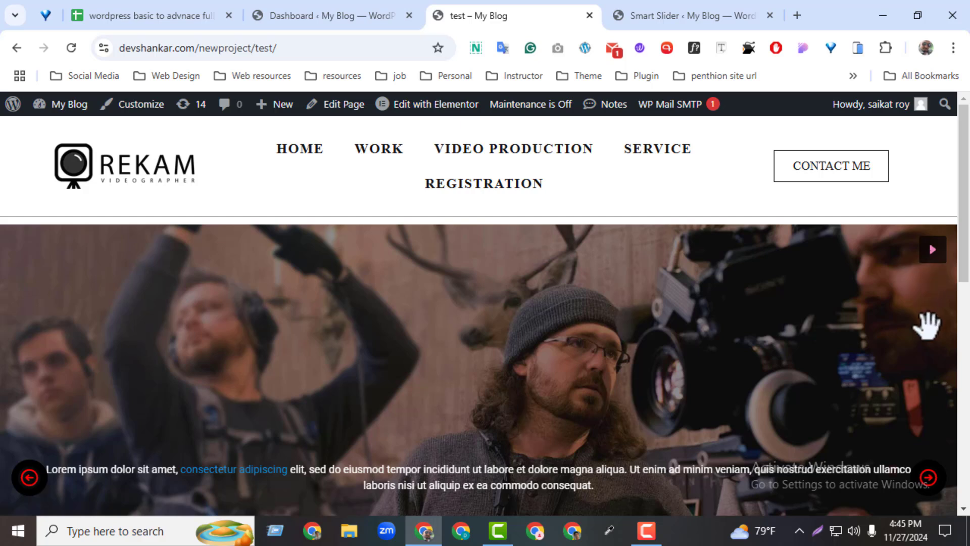
{"action": "left_click_drag", "start_coordinate": [967, 273], "coordinate": [963, 309]}
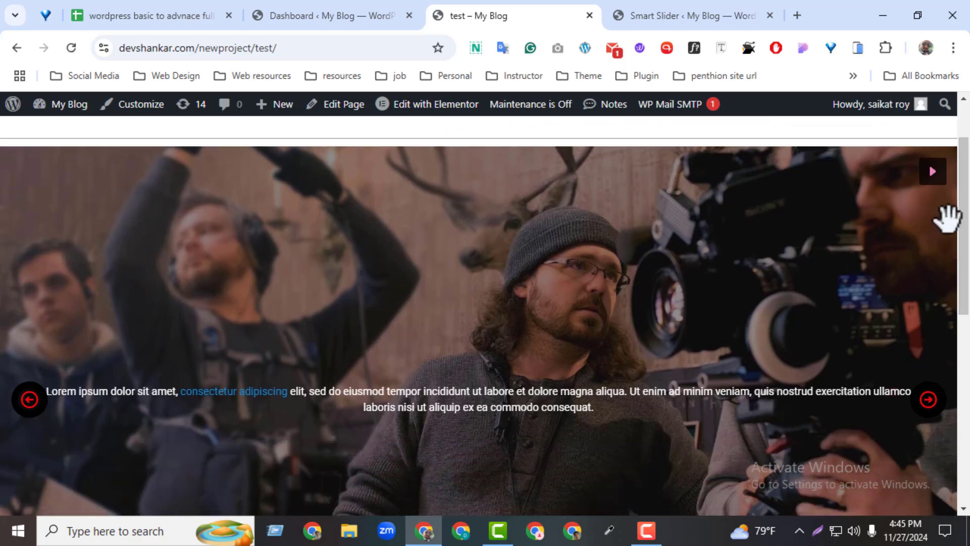
{"action": "left_click", "coordinate": [932, 179]}
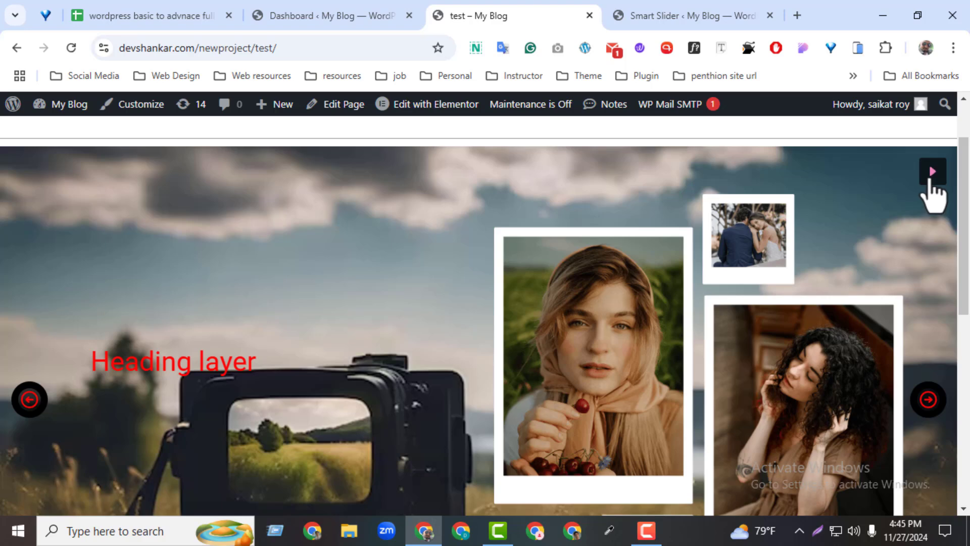
Return to the slider settings and review the Optimize, Slides and Developer options
{"action": "left_click", "coordinate": [660, 21]}
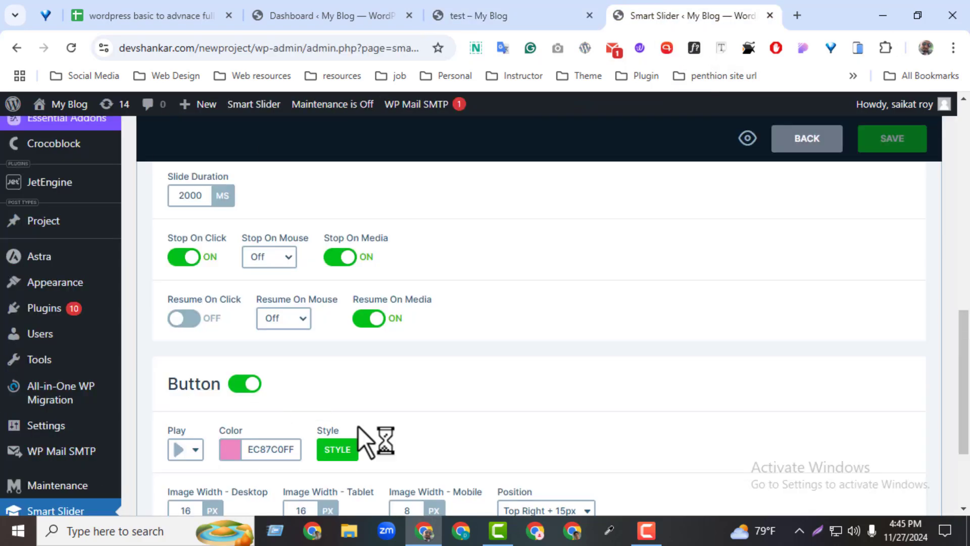
{"action": "left_click_drag", "start_coordinate": [965, 414], "coordinate": [948, 323]}
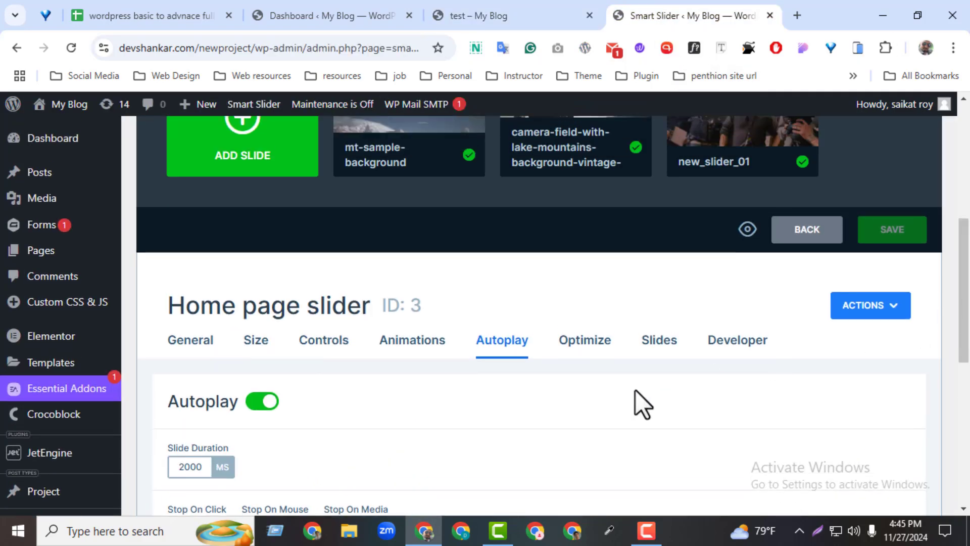
{"action": "left_click", "coordinate": [589, 348]}
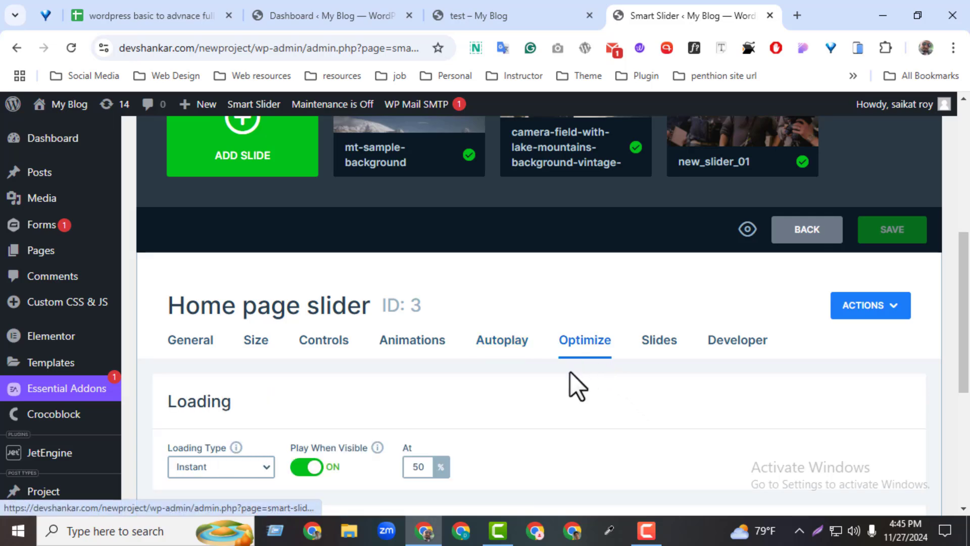
{"action": "scroll", "coordinate": [951, 423], "scroll_direction": "down", "scroll_amount": 4}
{"action": "scroll", "coordinate": [941, 371], "scroll_direction": "up", "scroll_amount": 2}
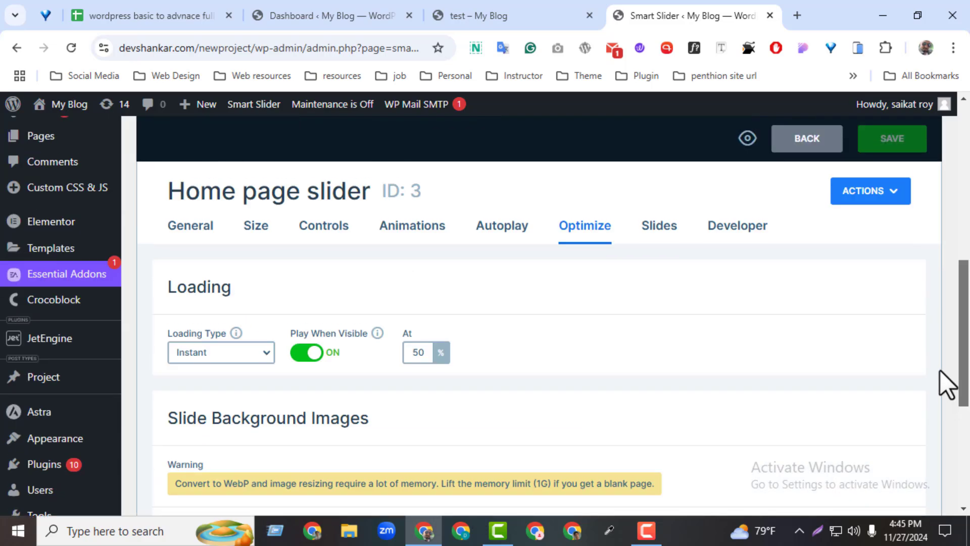
{"action": "left_click", "coordinate": [660, 241]}
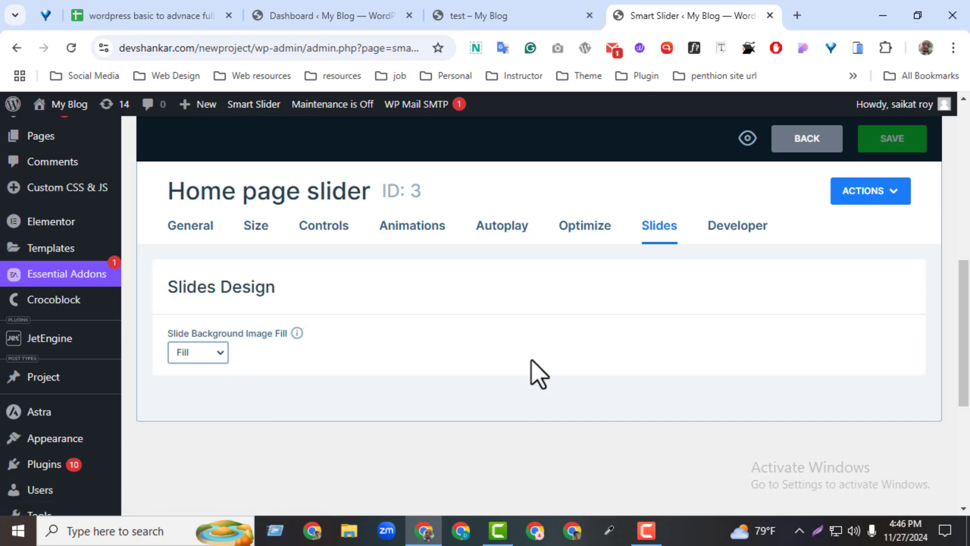
{"action": "left_click", "coordinate": [725, 235]}
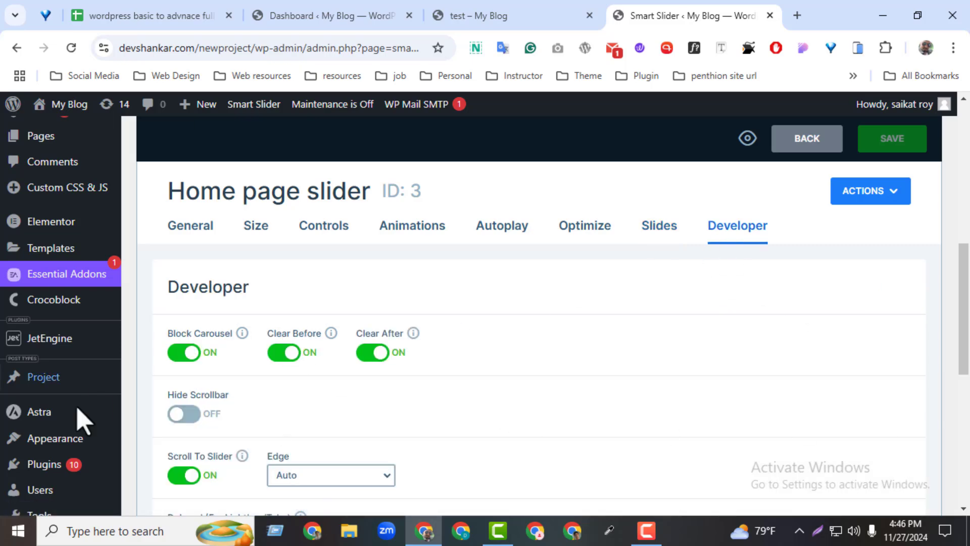
Leave the slider settings and switch to the course outline spreadsheet in Google Sheets
{"action": "left_click_drag", "start_coordinate": [963, 354], "coordinate": [966, 213]}
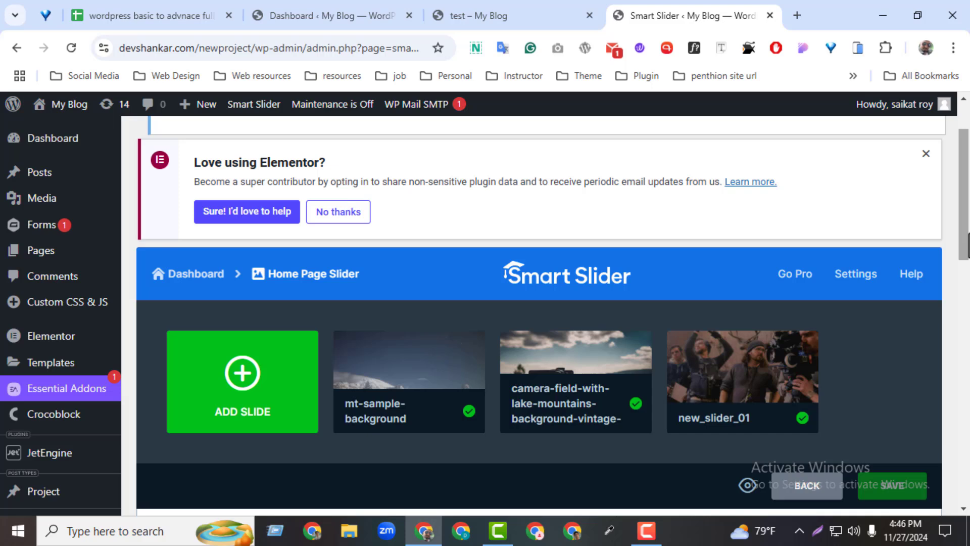
{"action": "left_click", "coordinate": [98, 10]}
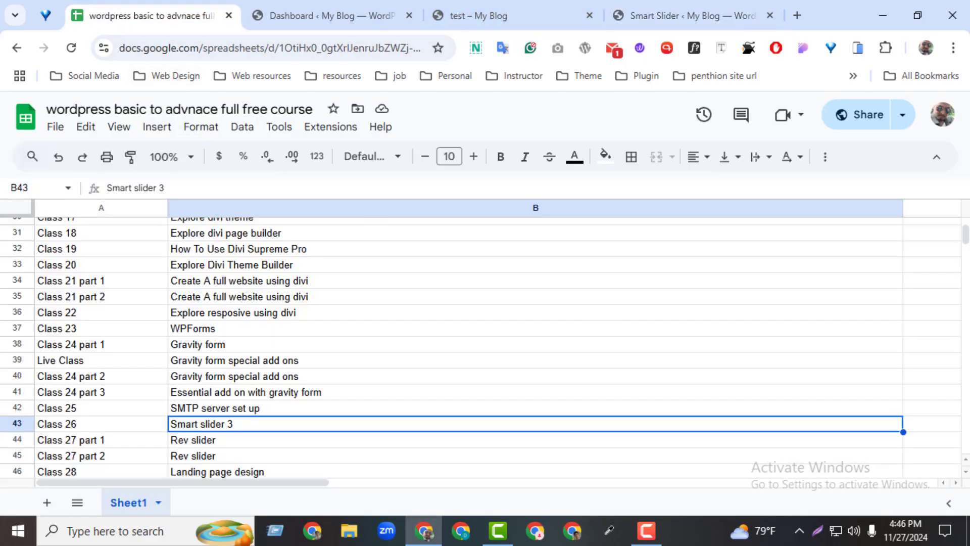
Review the group link row heading the course outline and switch back to the test page to view its slider
{"action": "left_click_drag", "start_coordinate": [966, 229], "coordinate": [966, 219]}
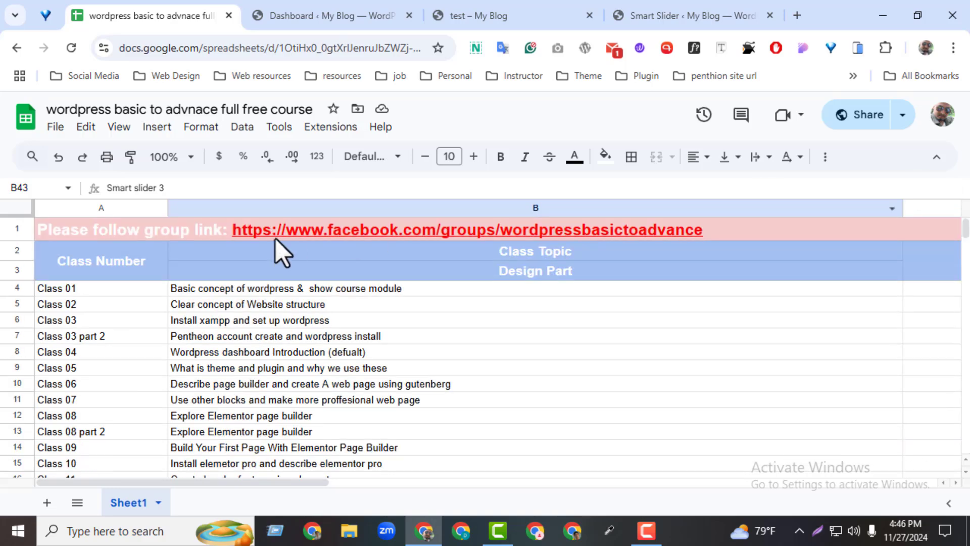
{"action": "left_click", "coordinate": [275, 224]}
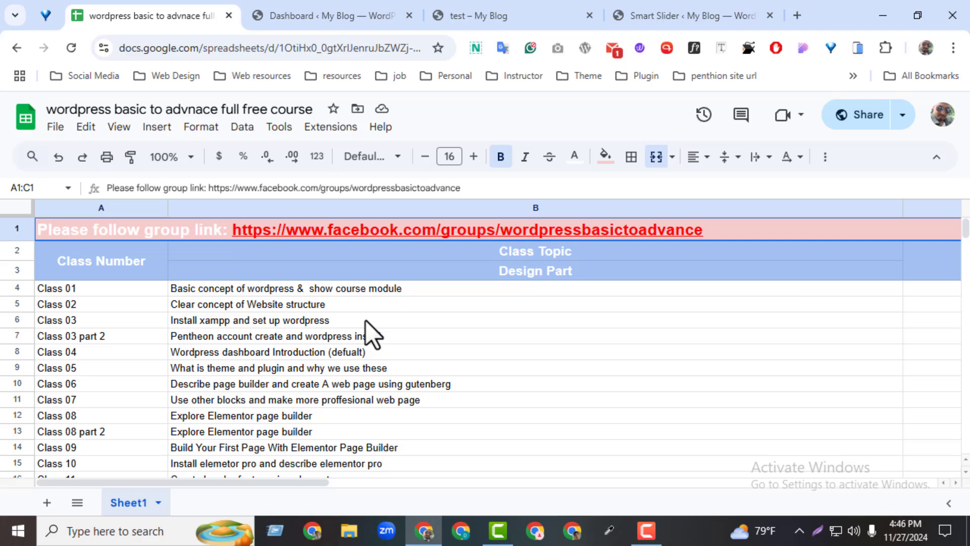
{"action": "left_click", "coordinate": [458, 14]}
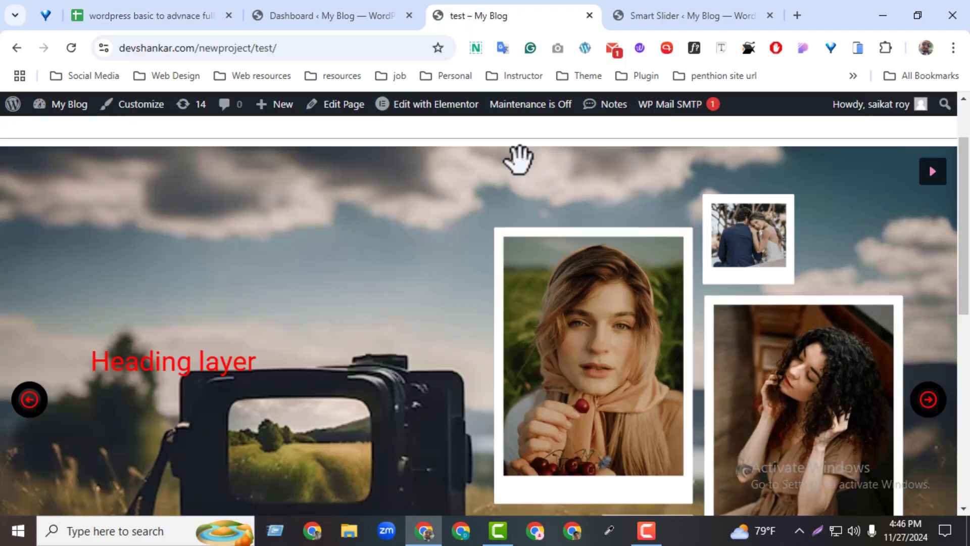
{"action": "left_click", "coordinate": [929, 175]}
{"action": "scroll", "coordinate": [185, 397], "scroll_direction": "up", "scroll_amount": 2}
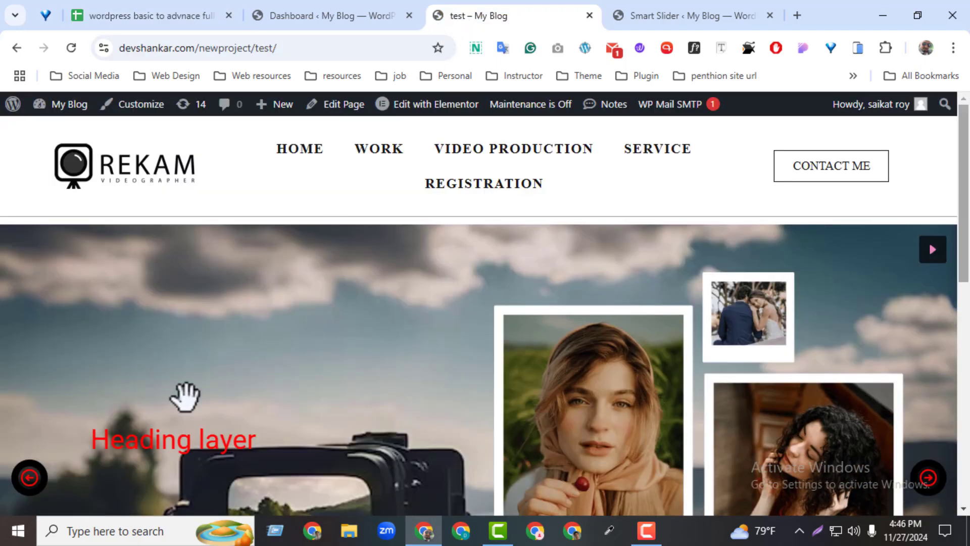
{"action": "left_click_drag", "start_coordinate": [965, 255], "coordinate": [956, 303]}
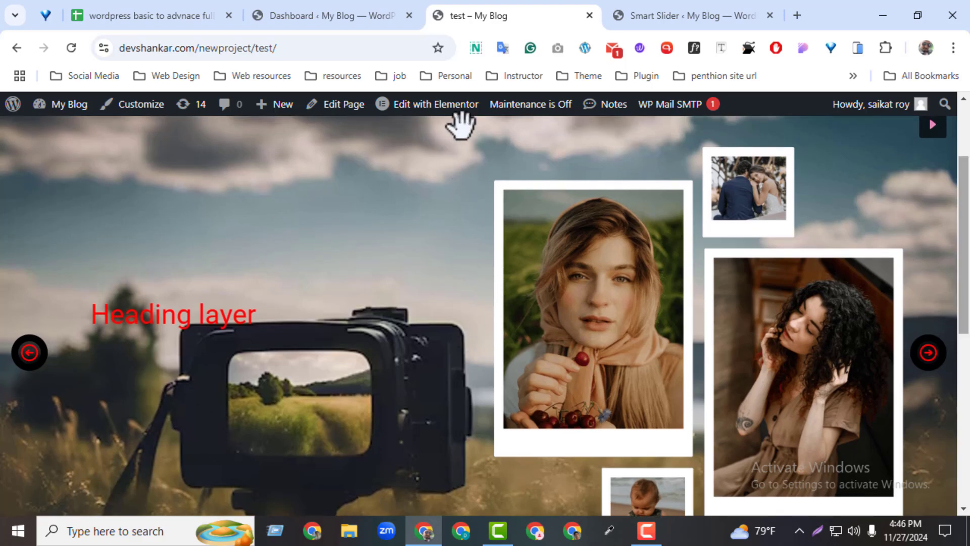
Reload the WordPress dashboard and open the Smart Slider template library for a new project
{"action": "left_click", "coordinate": [315, 15]}
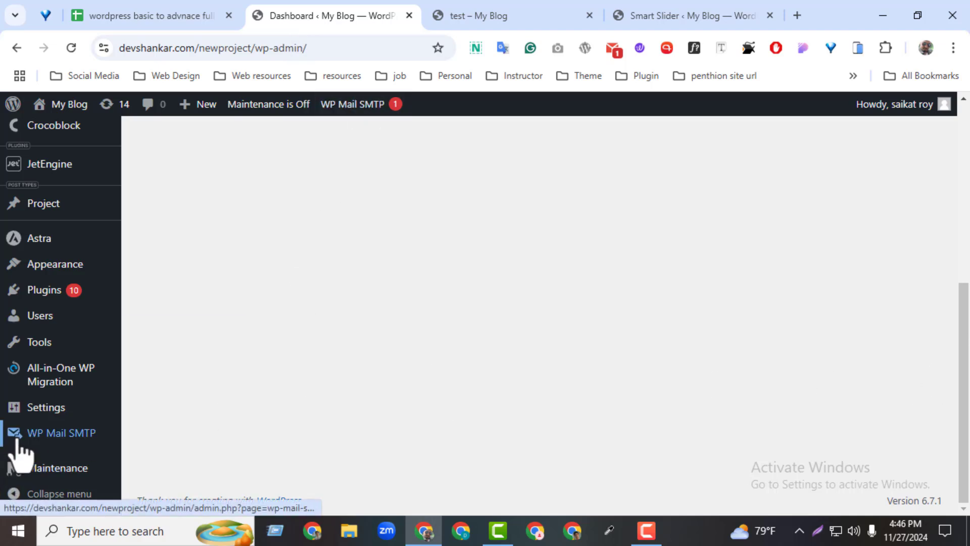
{"action": "mouse_move", "coordinate": [46, 410]}
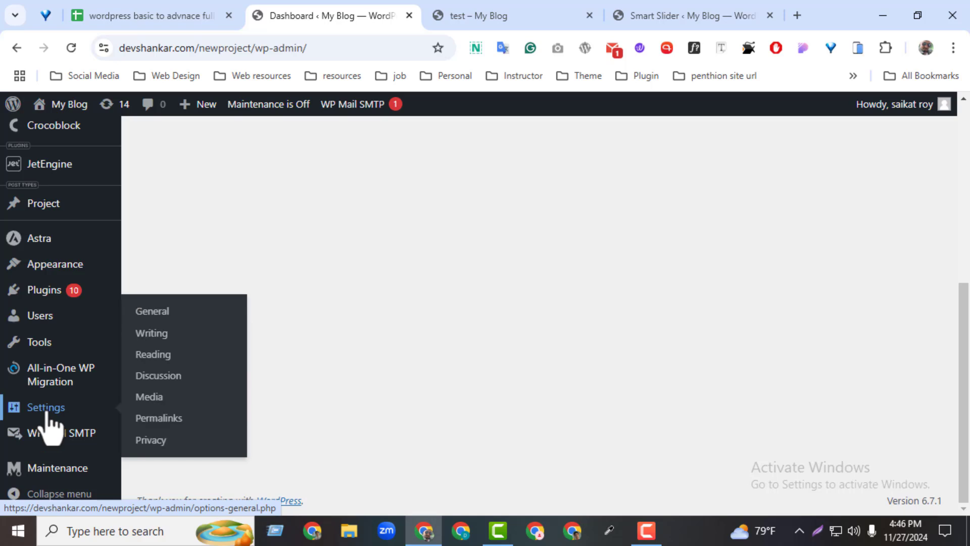
{"action": "left_click", "coordinate": [70, 40]}
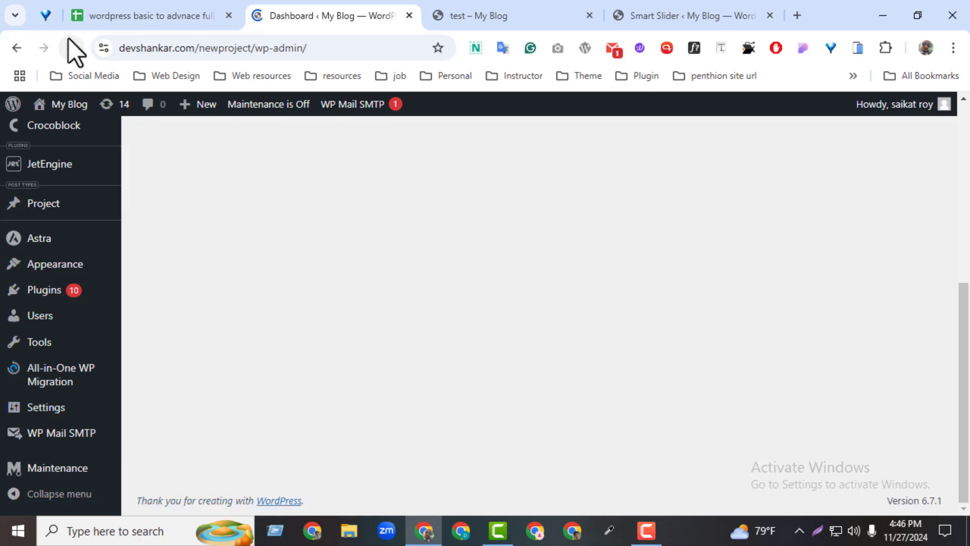
{"action": "left_click_drag", "start_coordinate": [964, 310], "coordinate": [969, 337]}
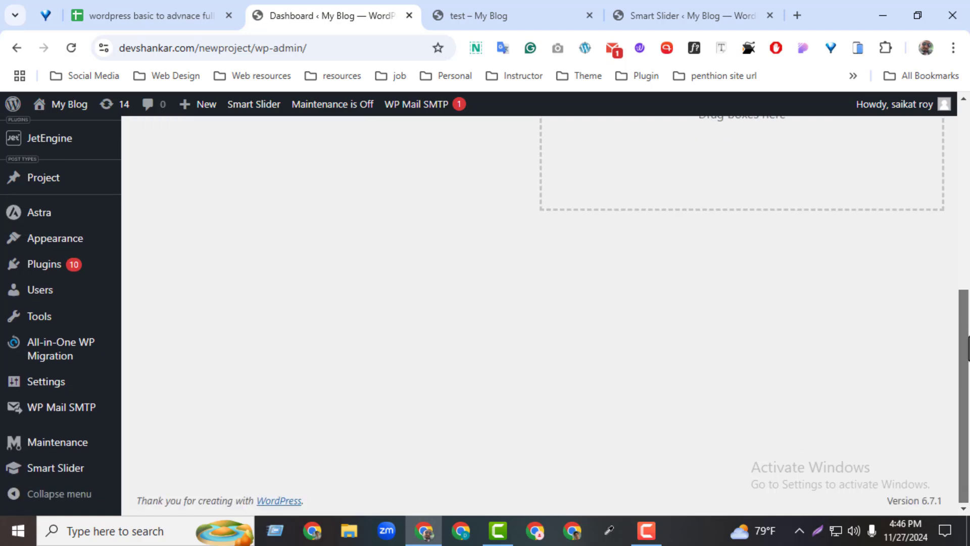
{"action": "mouse_move", "coordinate": [73, 484]}
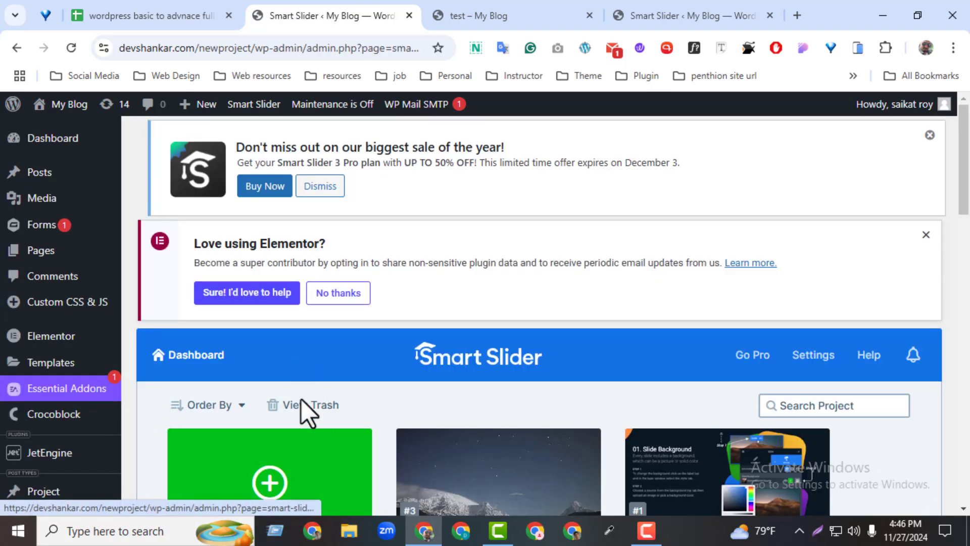
{"action": "left_click", "coordinate": [310, 493]}
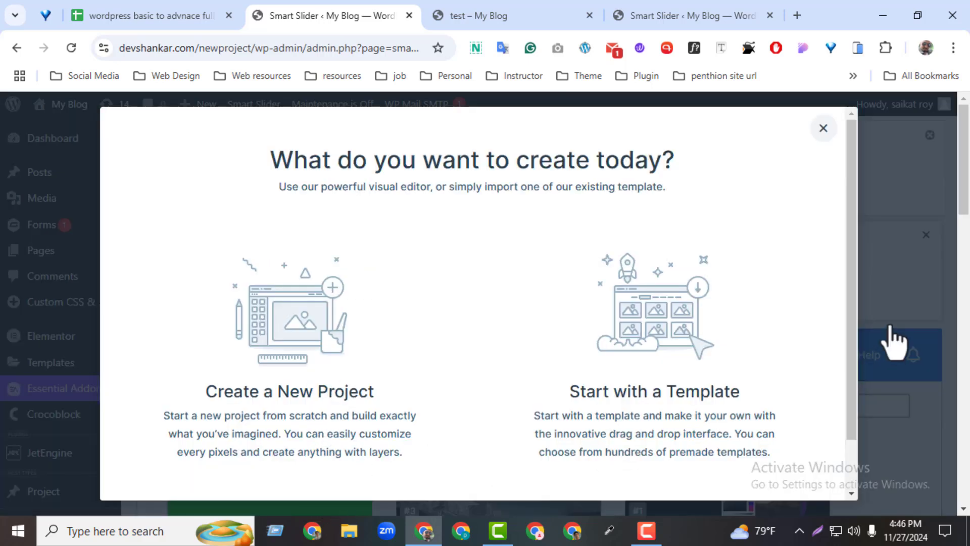
{"action": "scroll", "coordinate": [819, 337], "scroll_direction": "down", "scroll_amount": 1}
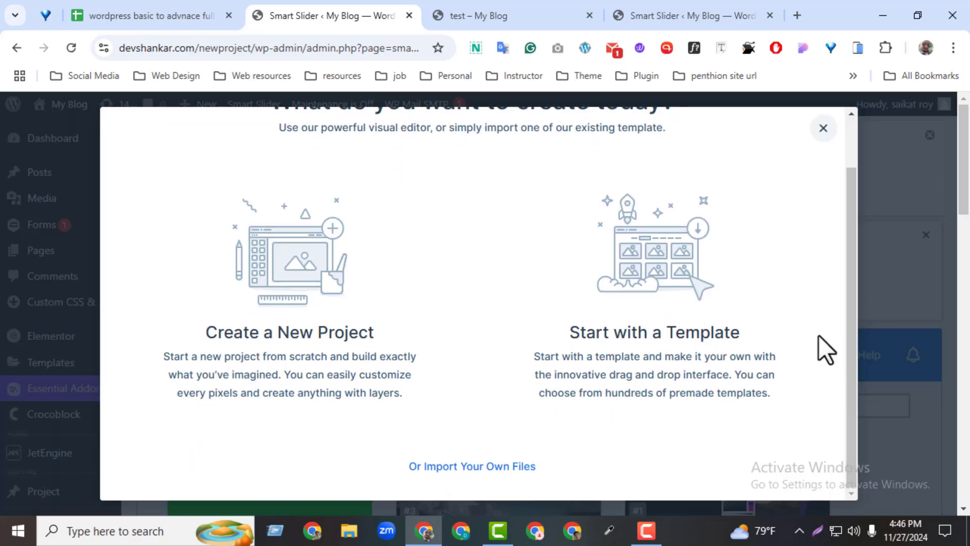
{"action": "left_click", "coordinate": [657, 363]}
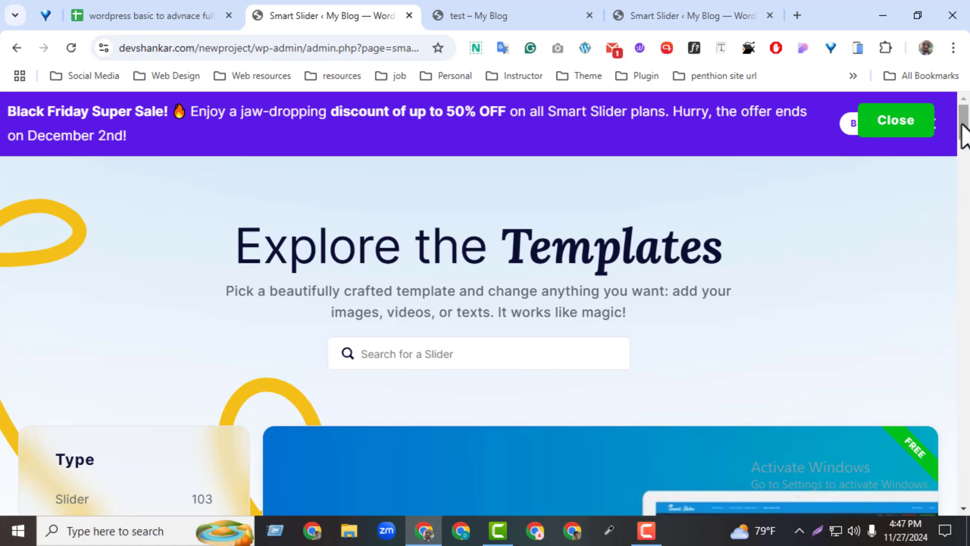
Browse the template library and import the free Autoplaying Thumbnail Slider
{"action": "left_click_drag", "start_coordinate": [964, 136], "coordinate": [959, 258]}
{"action": "mouse_move", "coordinate": [641, 340]}
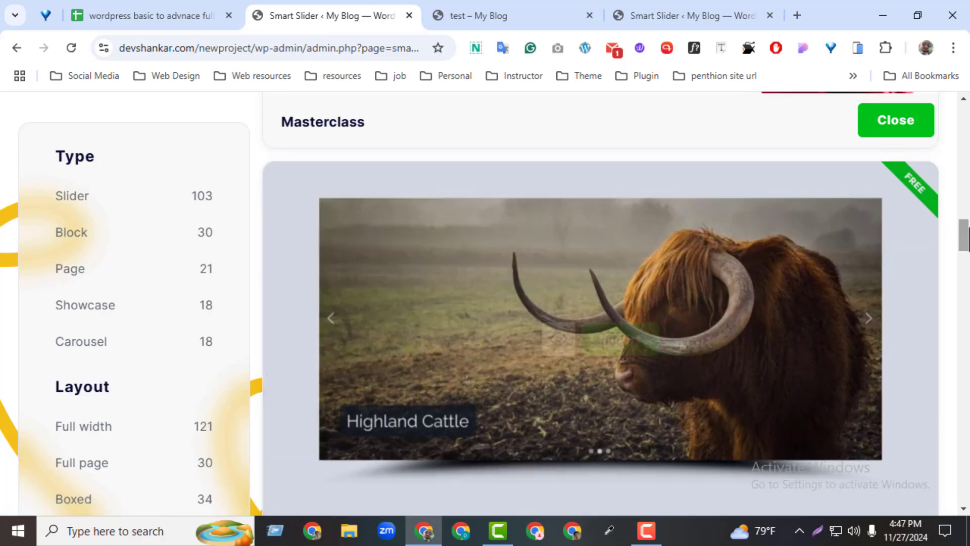
{"action": "left_click_drag", "start_coordinate": [964, 242], "coordinate": [957, 460]}
{"action": "mouse_move", "coordinate": [295, 379]}
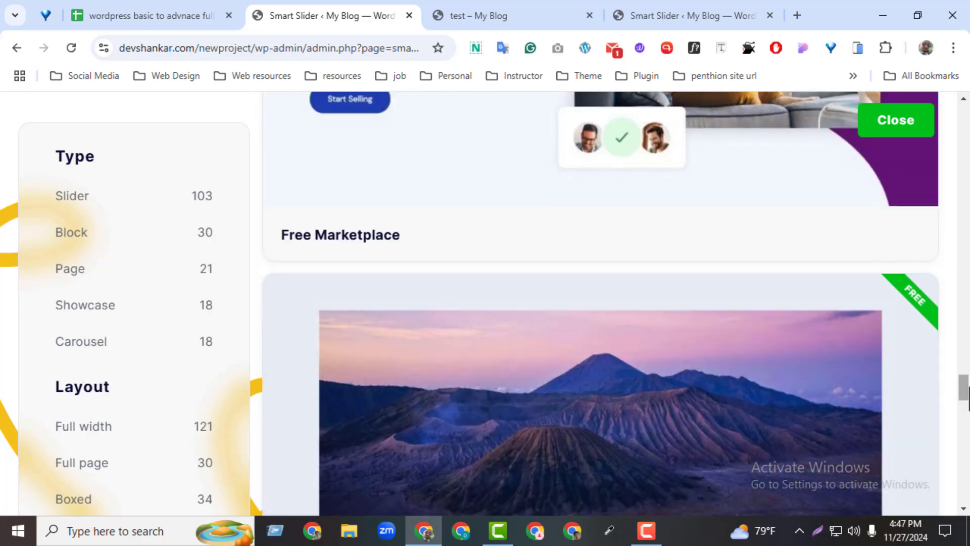
{"action": "left_click_drag", "start_coordinate": [963, 396], "coordinate": [964, 306]}
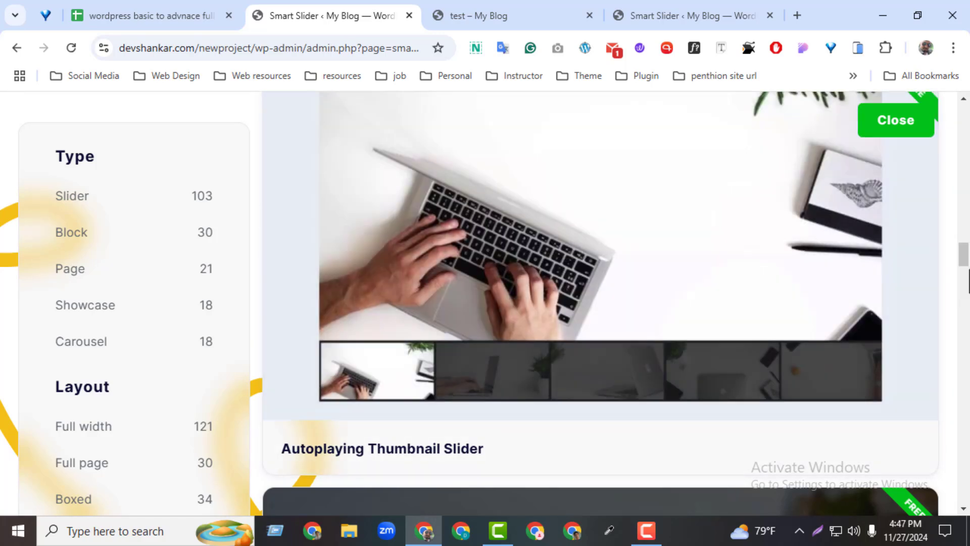
{"action": "left_click_drag", "start_coordinate": [966, 264], "coordinate": [963, 258]}
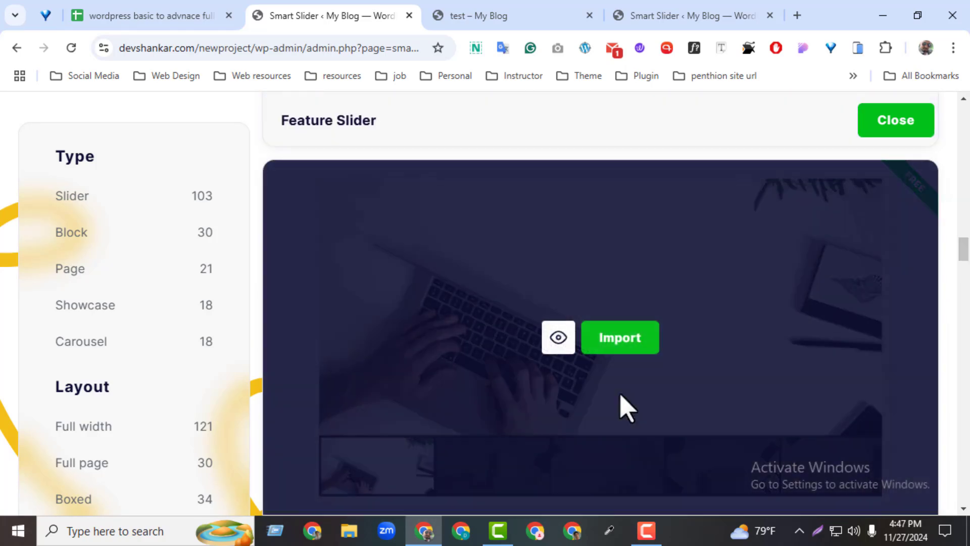
{"action": "left_click", "coordinate": [627, 343]}
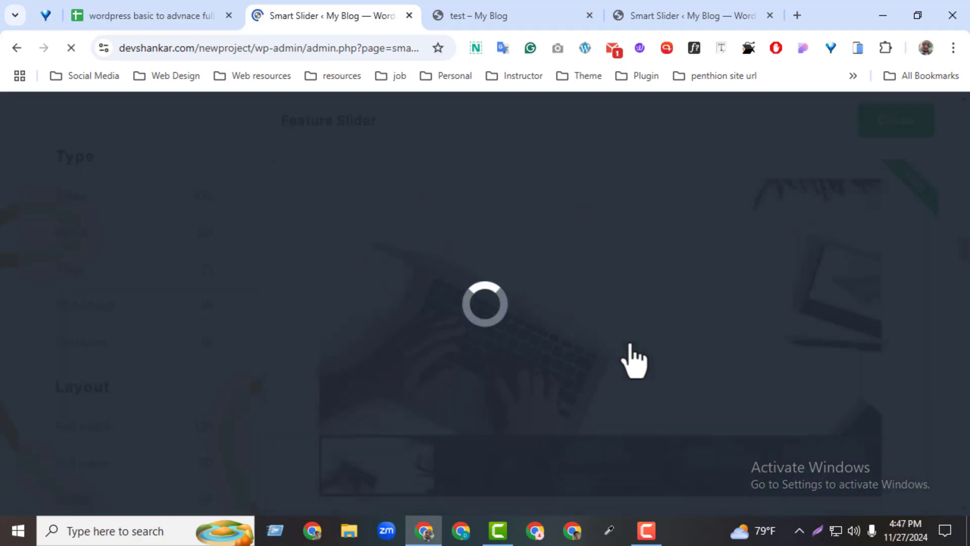
Review the imported slider's slides along with its Publish and General sections, and save it
{"action": "scroll", "coordinate": [961, 260], "scroll_direction": "down", "scroll_amount": 3}
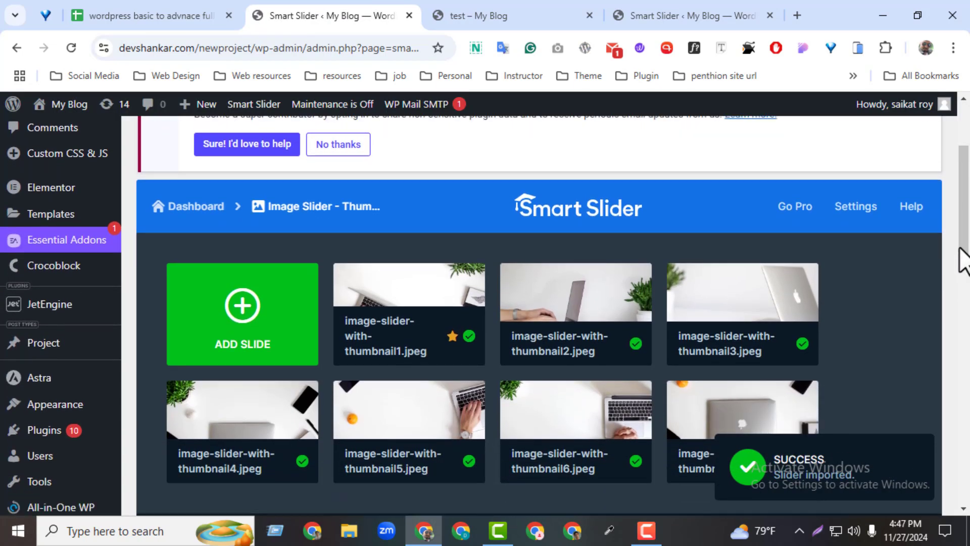
{"action": "scroll", "coordinate": [963, 260], "scroll_direction": "down", "scroll_amount": 1}
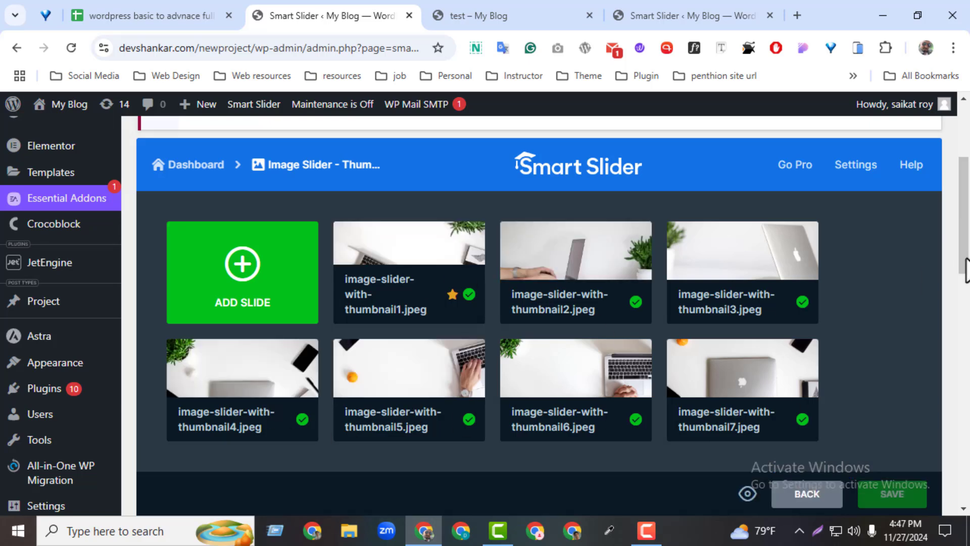
{"action": "left_click_drag", "start_coordinate": [965, 270], "coordinate": [962, 401]}
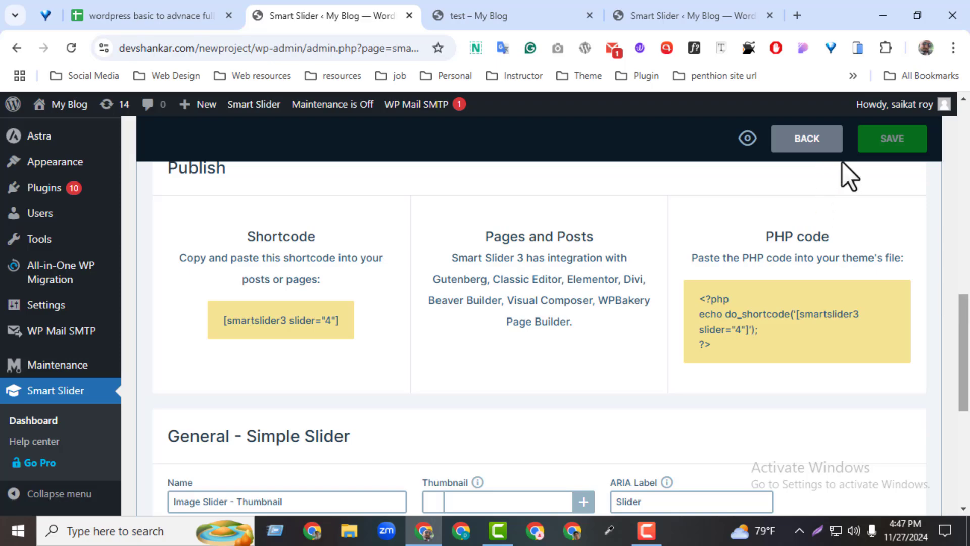
{"action": "left_click_drag", "start_coordinate": [969, 308], "coordinate": [950, 122]}
{"action": "left_click_drag", "start_coordinate": [969, 190], "coordinate": [968, 279]}
{"action": "left_click", "coordinate": [879, 228]}
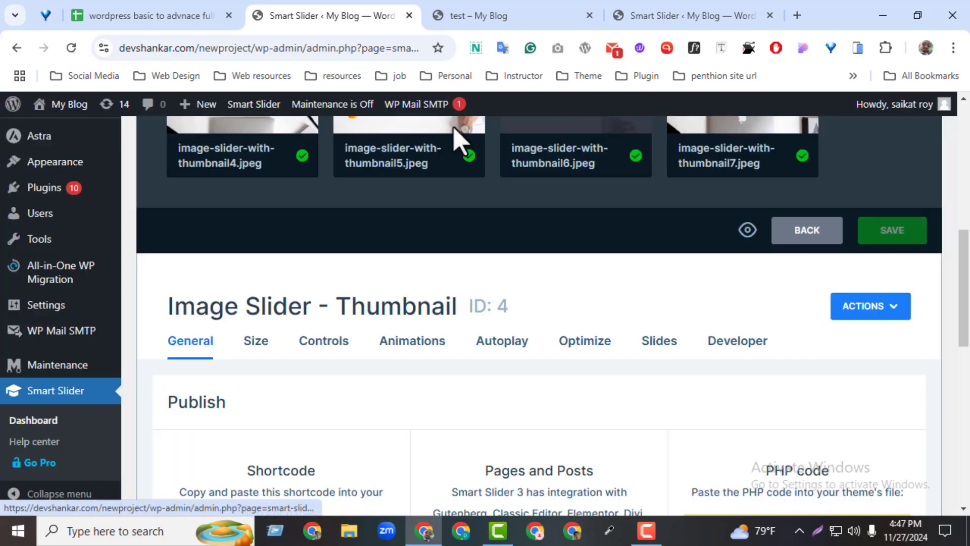
Edit the test page with Elementor and replace its slider with Image Slider - Thumbnail
{"action": "left_click", "coordinate": [500, 18]}
{"action": "left_click", "coordinate": [444, 113]}
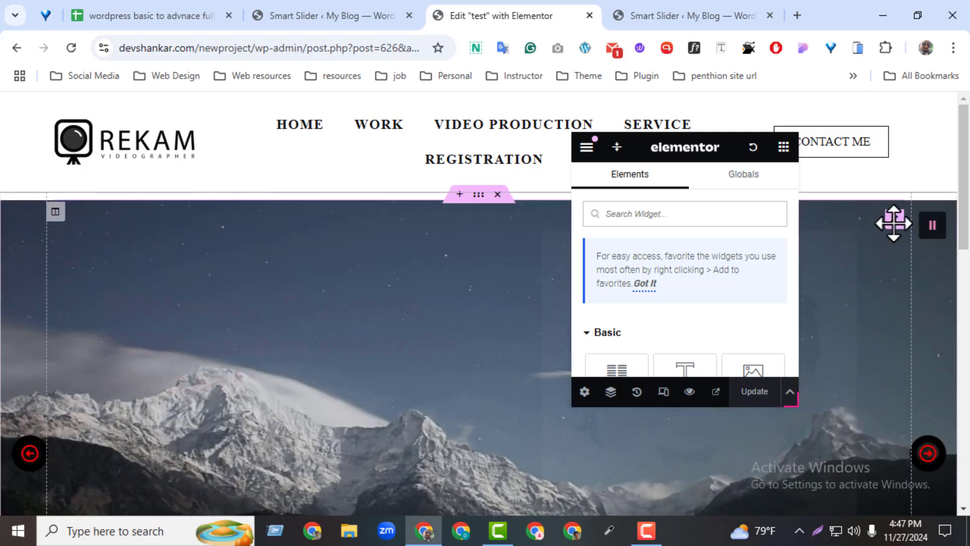
{"action": "left_click", "coordinate": [894, 223]}
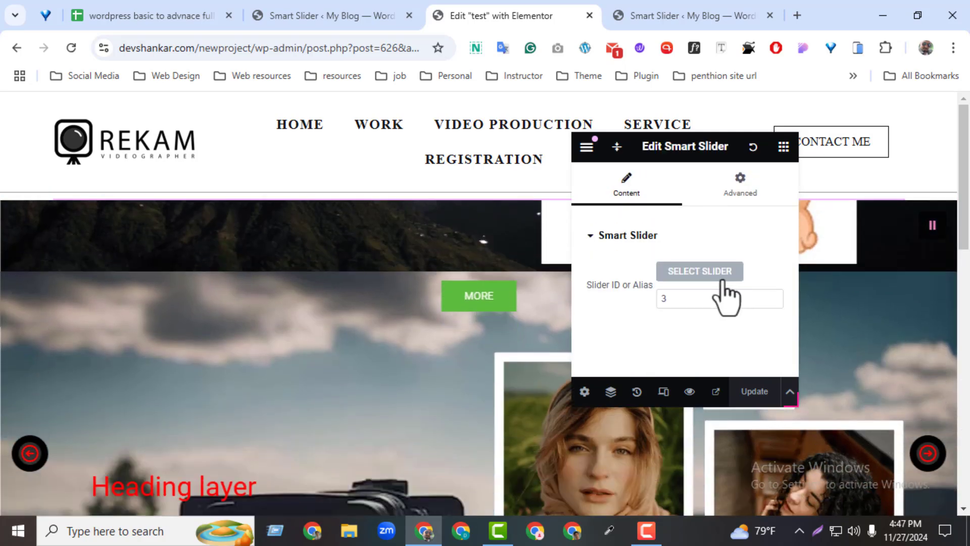
{"action": "left_click", "coordinate": [725, 276]}
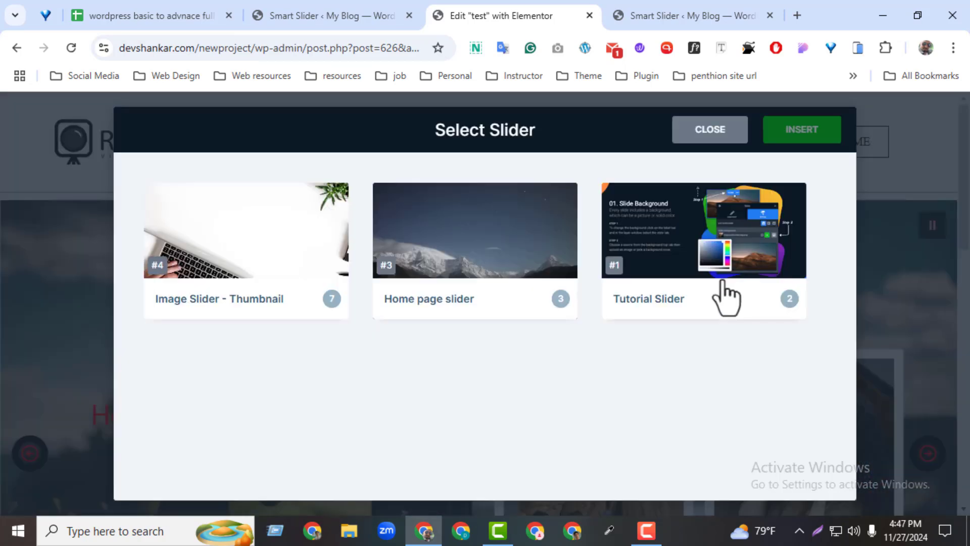
{"action": "left_click", "coordinate": [245, 265]}
{"action": "left_click", "coordinate": [820, 136]}
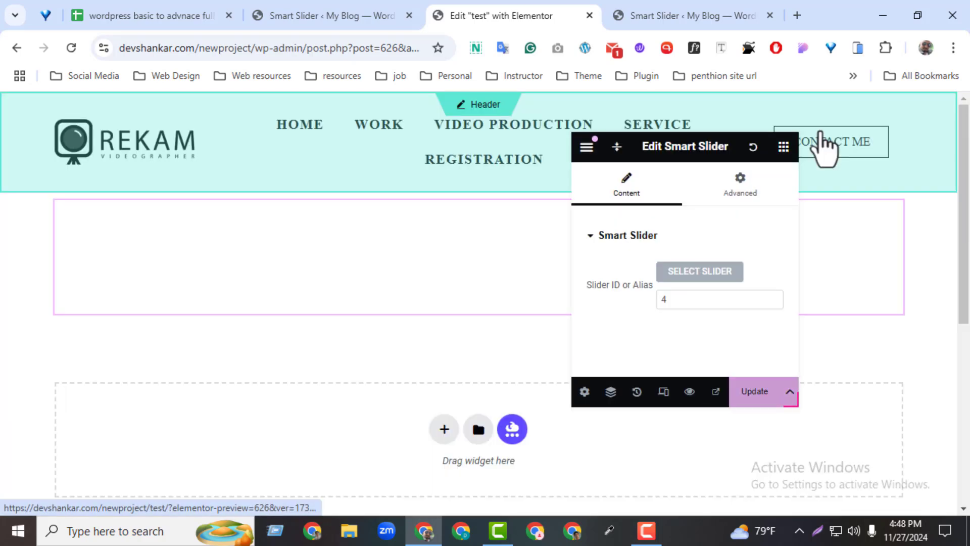
Update the test page in Elementor and preview it with the thumbnail slider in view
{"action": "scroll", "coordinate": [966, 225], "scroll_direction": "down", "scroll_amount": 3}
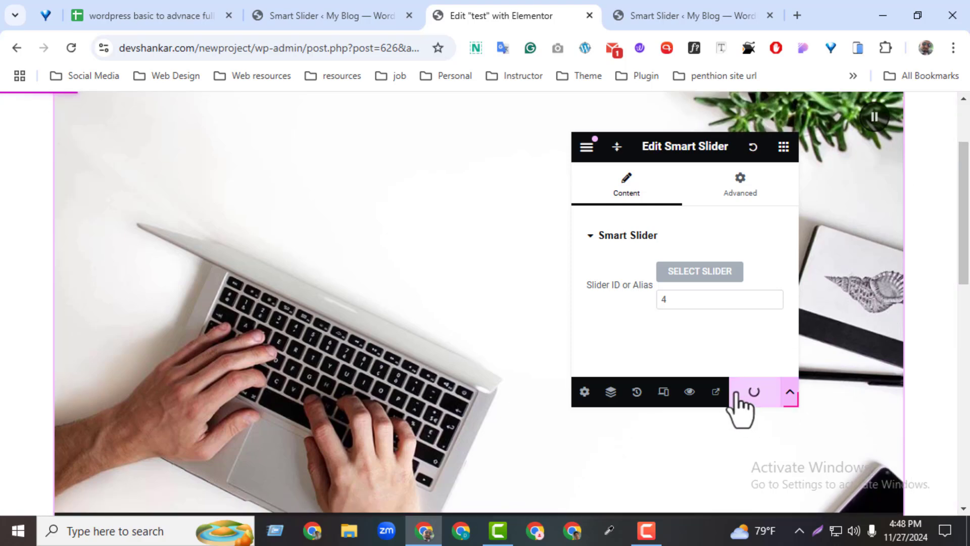
{"action": "left_click", "coordinate": [690, 392]}
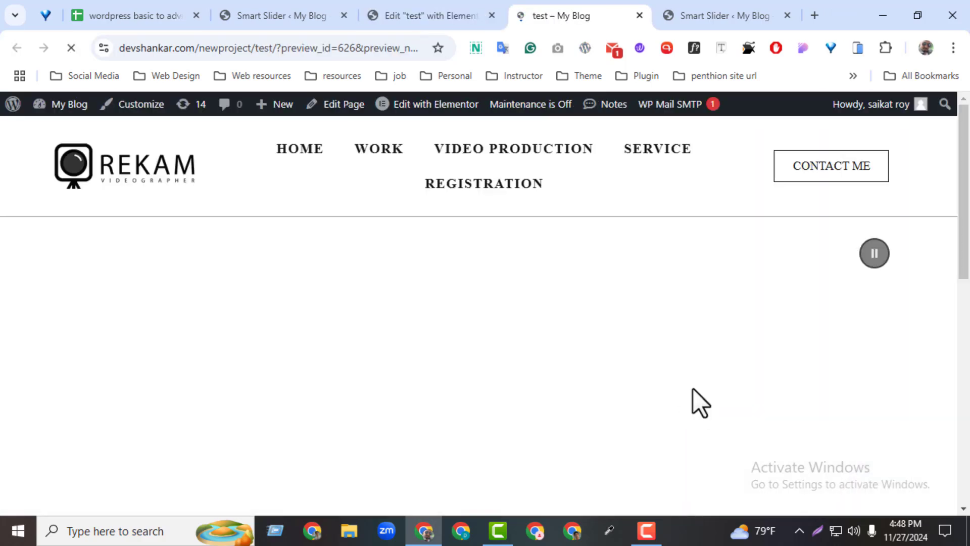
{"action": "left_click_drag", "start_coordinate": [966, 235], "coordinate": [953, 354]}
{"action": "scroll", "coordinate": [948, 394], "scroll_direction": "up", "scroll_amount": 2}
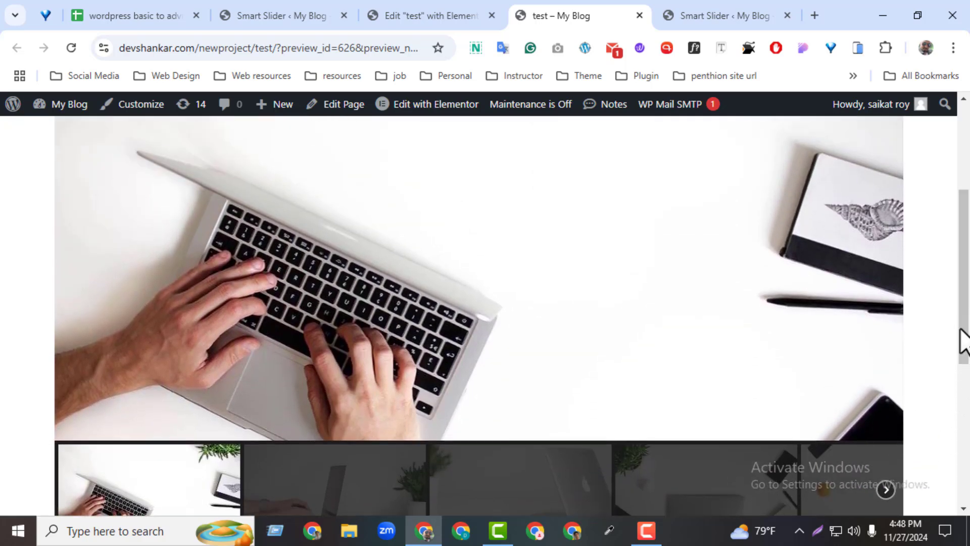
{"action": "scroll", "coordinate": [945, 374], "scroll_direction": "down", "scroll_amount": 1}
Try the thumbnail slider's navigation on the preview page by advancing the thumbnail strip and switching between several slides
{"action": "left_click", "coordinate": [885, 435]}
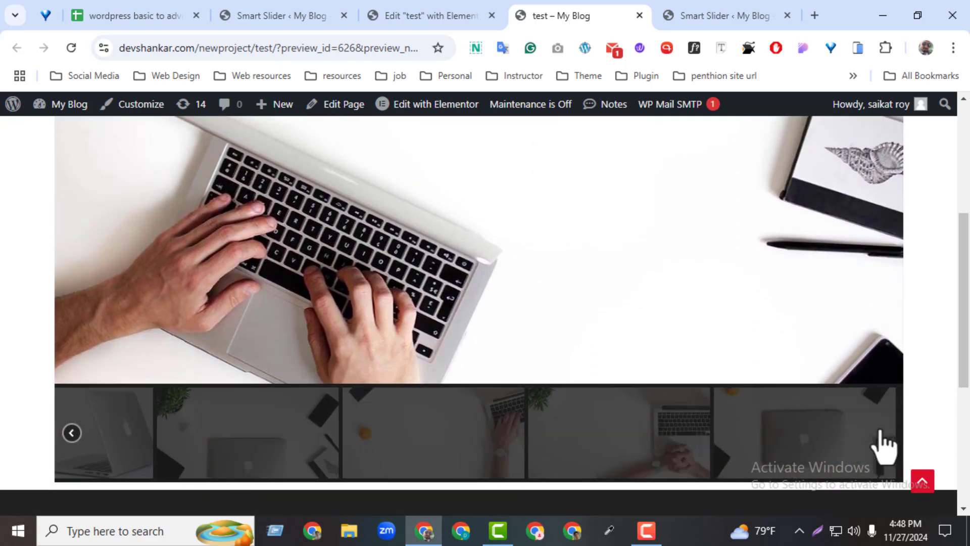
{"action": "left_click", "coordinate": [169, 438]}
{"action": "scroll", "coordinate": [169, 438], "scroll_direction": "up", "scroll_amount": 1}
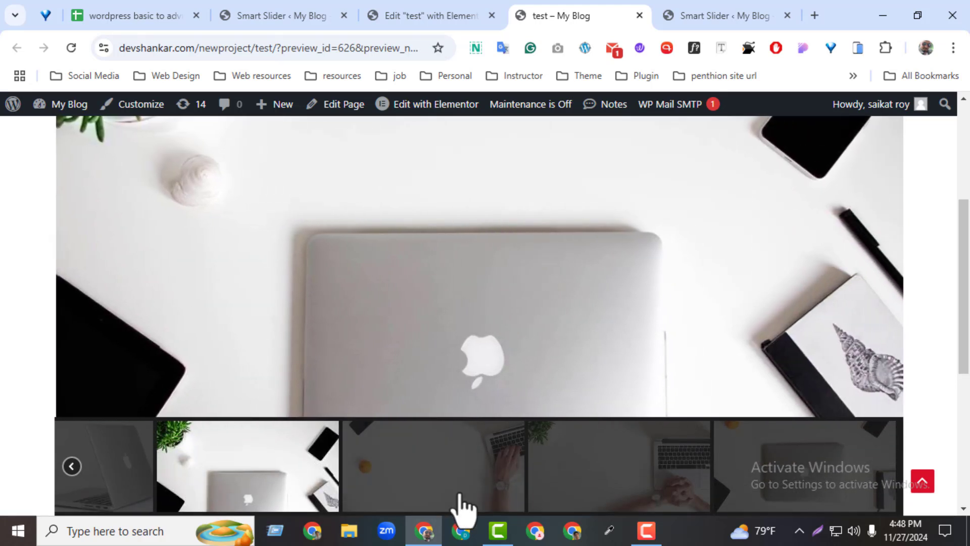
{"action": "left_click", "coordinate": [469, 485]}
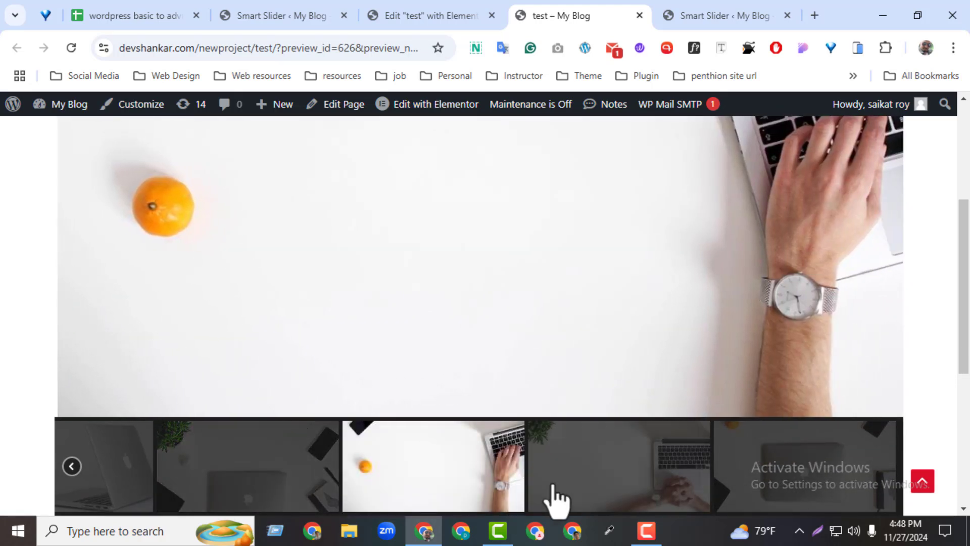
{"action": "left_click", "coordinate": [610, 487]}
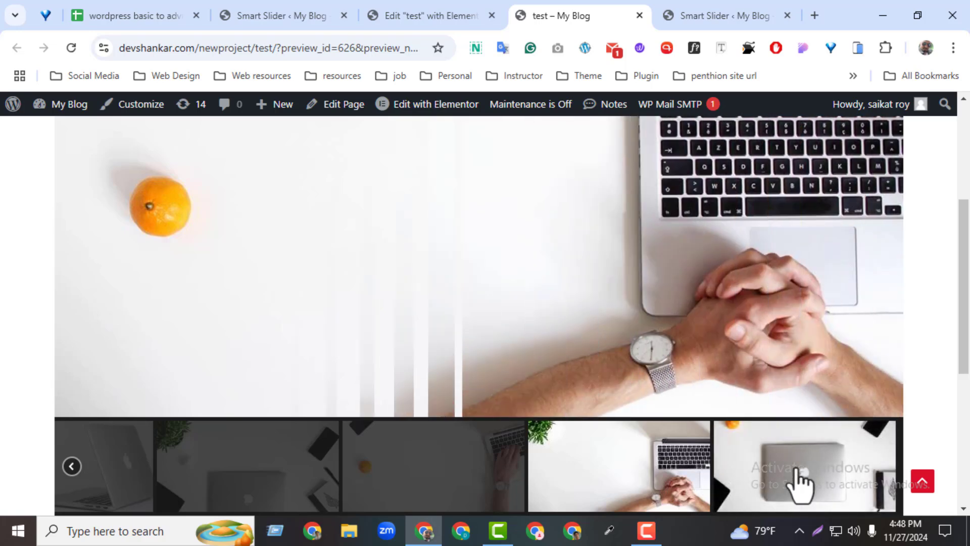
{"action": "left_click", "coordinate": [801, 485]}
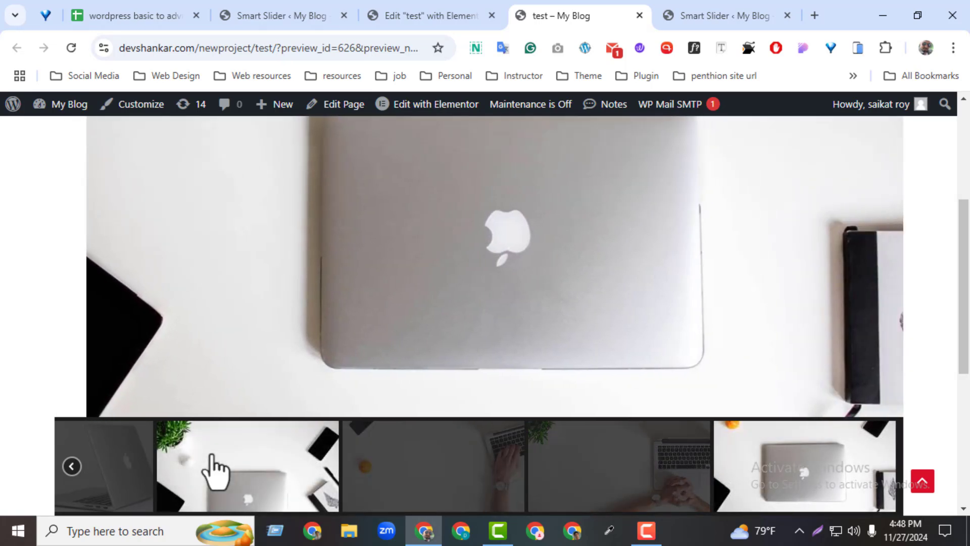
{"action": "left_click", "coordinate": [210, 469]}
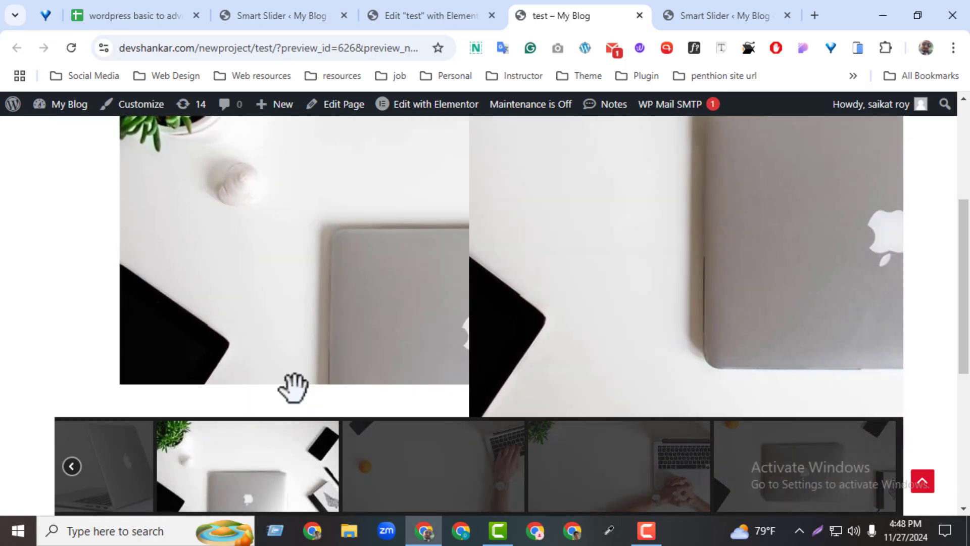
{"action": "left_click", "coordinate": [134, 466]}
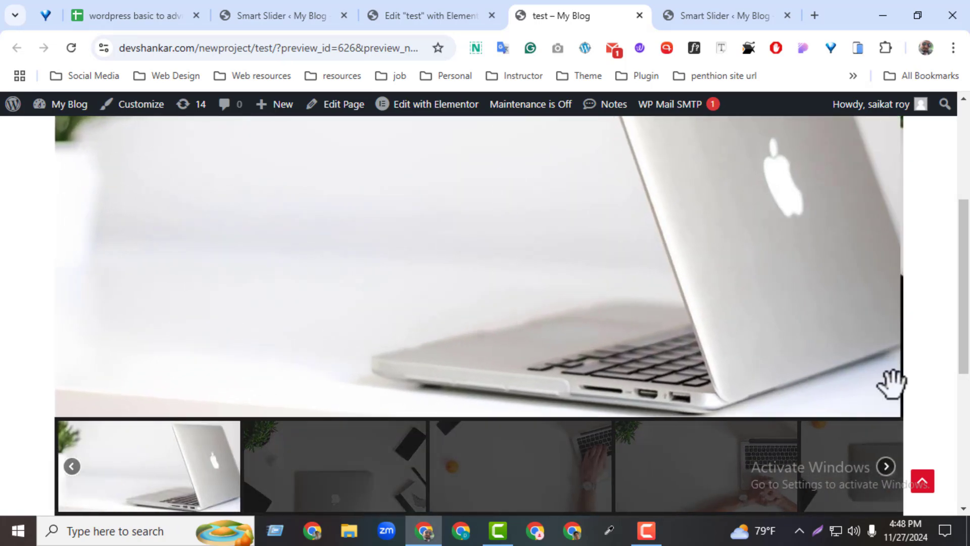
Resume the thumbnail slider's autoplay on the test page preview
{"action": "left_click_drag", "start_coordinate": [968, 387], "coordinate": [968, 323]}
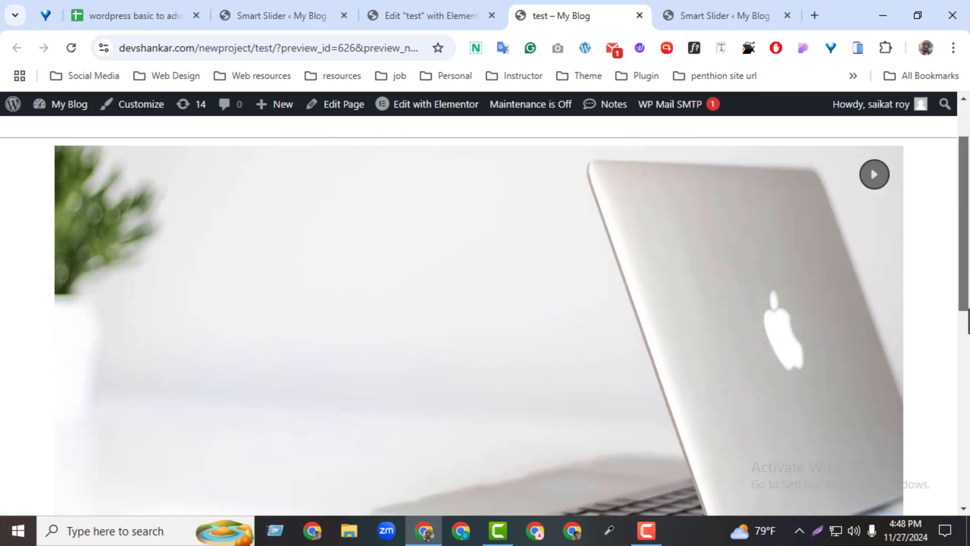
{"action": "left_click", "coordinate": [874, 175]}
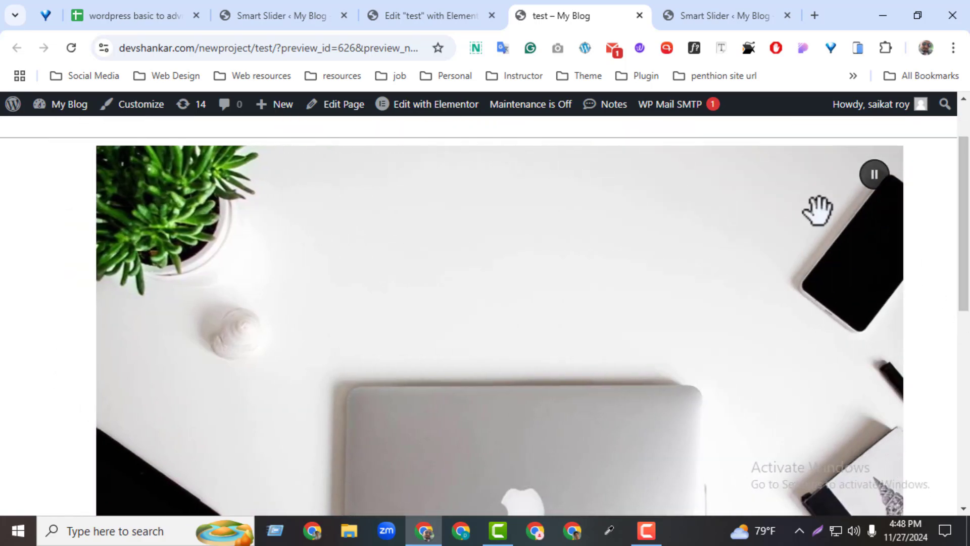
Examine the fourth slide of Image Slider - Thumbnail in the Smart Slider slide editor
{"action": "left_click", "coordinate": [432, 16]}
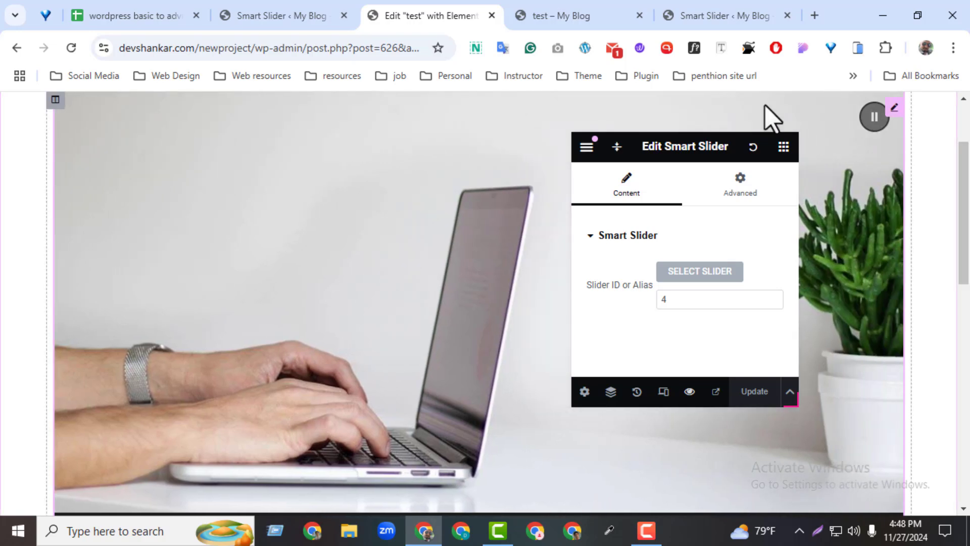
{"action": "left_click", "coordinate": [695, 13]}
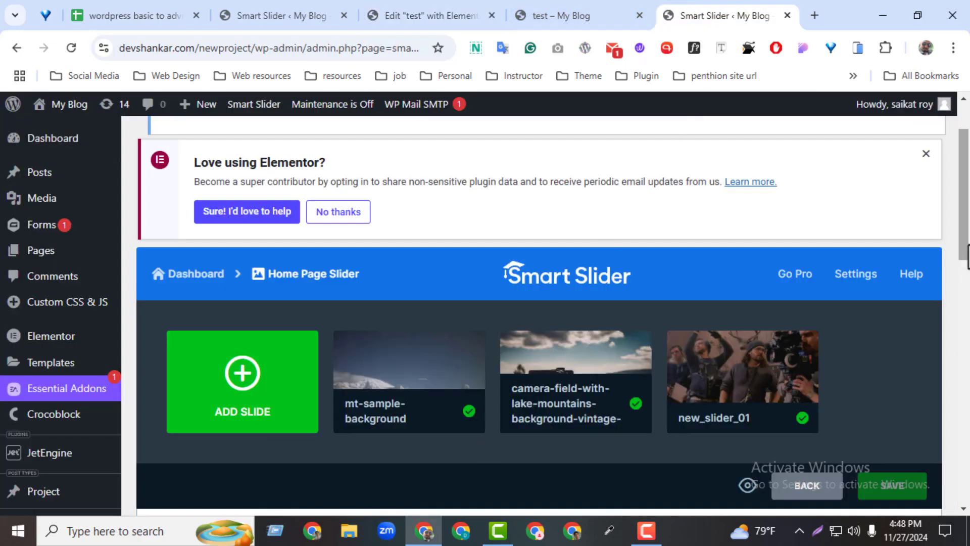
{"action": "mouse_move", "coordinate": [966, 255]}
{"action": "left_mouse_down"}
{"action": "mouse_move", "coordinate": [960, 304]}
{"action": "mouse_move", "coordinate": [960, 256]}
{"action": "left_mouse_up"}
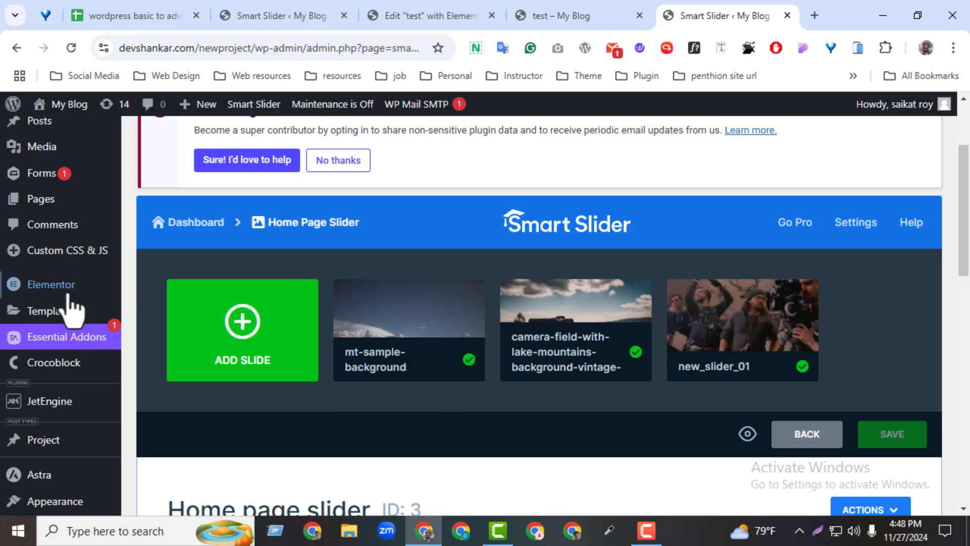
{"action": "left_click_drag", "start_coordinate": [296, 15], "coordinate": [539, 6]}
{"action": "scroll", "coordinate": [873, 241], "scroll_direction": "up", "scroll_amount": 3}
{"action": "mouse_move", "coordinate": [245, 262]}
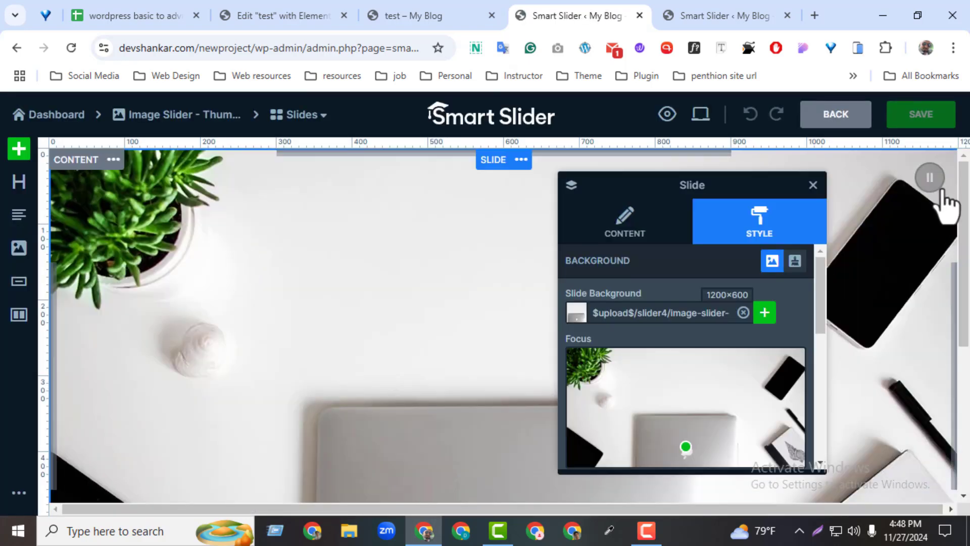
{"action": "left_click_drag", "start_coordinate": [962, 325], "coordinate": [963, 273]}
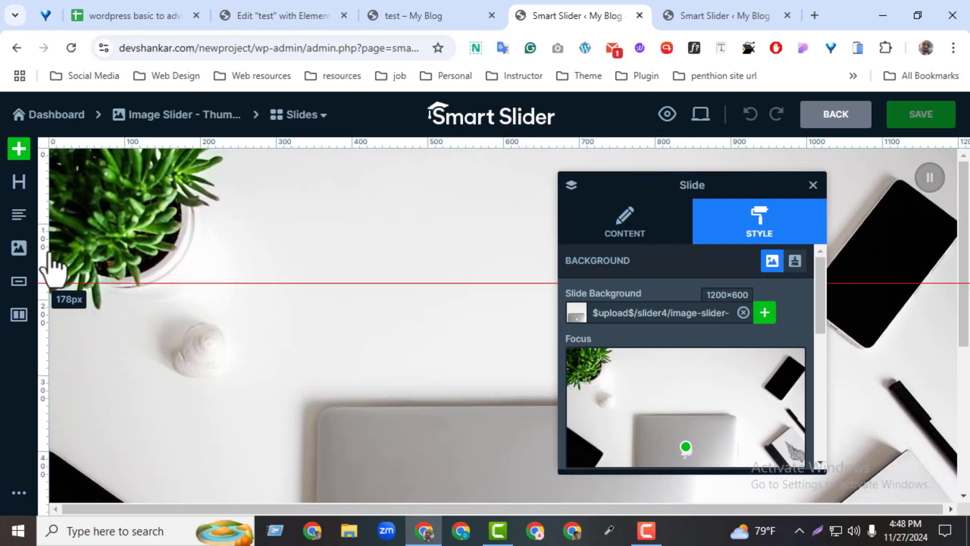
{"action": "left_click_drag", "start_coordinate": [964, 321], "coordinate": [965, 394]}
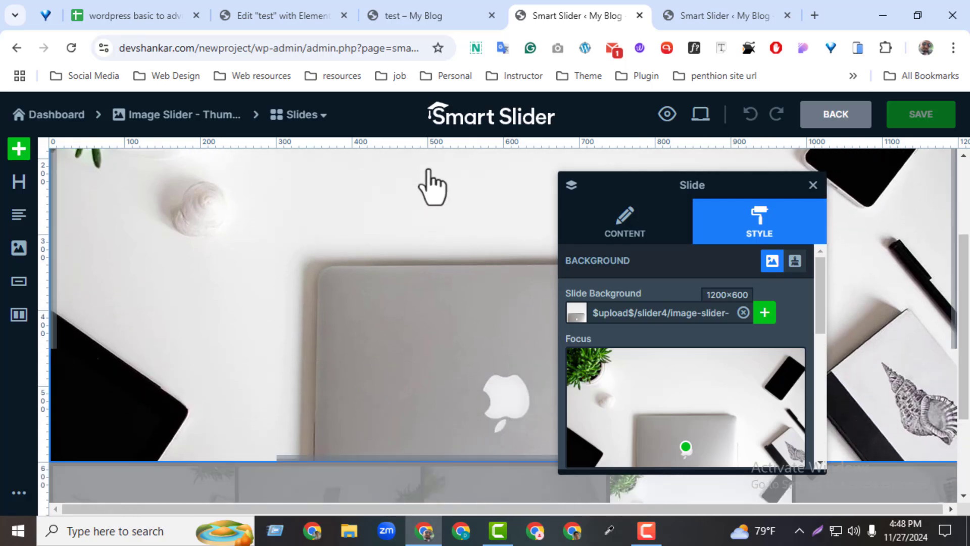
Return to the settings of Image Slider - Thumbnail and review its Size and Controls sections, including the Thumbnails options
{"action": "left_click", "coordinate": [12, 46]}
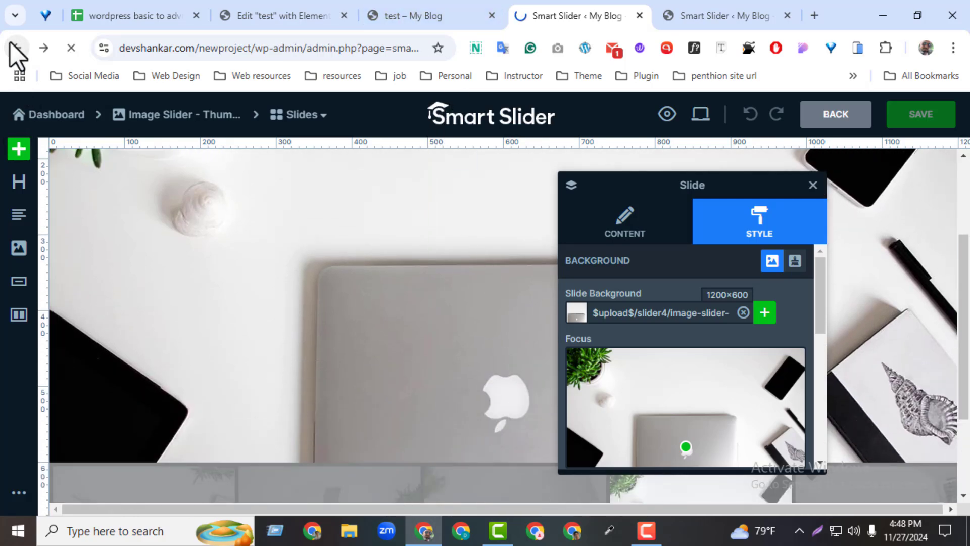
{"action": "mouse_move", "coordinate": [963, 260]}
{"action": "left_mouse_down"}
{"action": "mouse_move", "coordinate": [968, 419]}
{"action": "mouse_move", "coordinate": [965, 270]}
{"action": "left_mouse_up"}
{"action": "left_click", "coordinate": [258, 237]}
{"action": "left_click", "coordinate": [326, 267]}
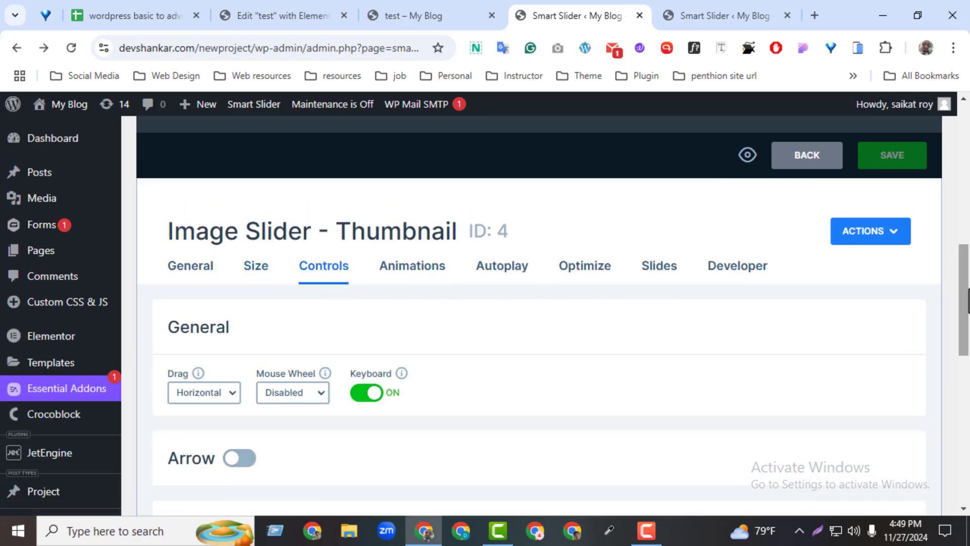
{"action": "left_click_drag", "start_coordinate": [963, 304], "coordinate": [919, 414]}
{"action": "scroll", "coordinate": [410, 462], "scroll_direction": "up", "scroll_amount": 5}
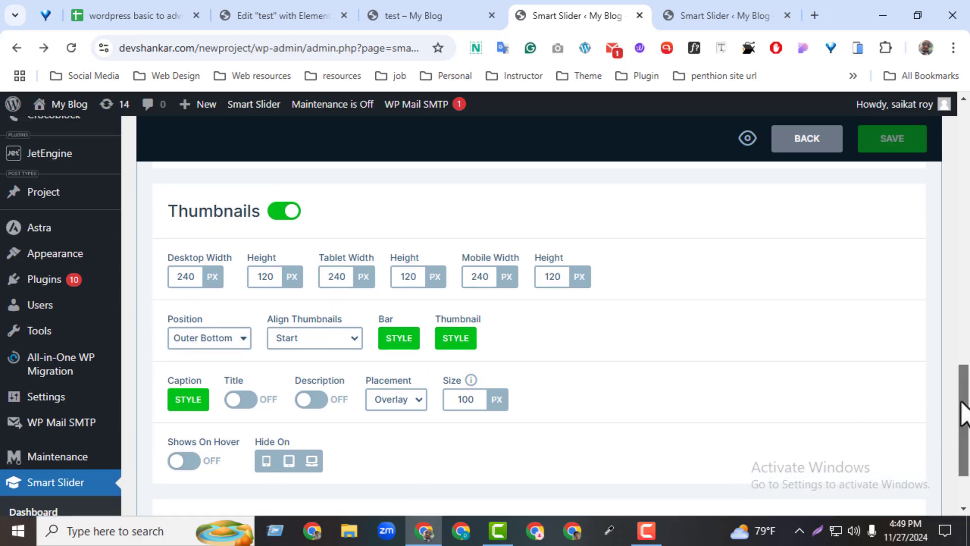
{"action": "scroll", "coordinate": [426, 299], "scroll_direction": "up", "scroll_amount": 3}
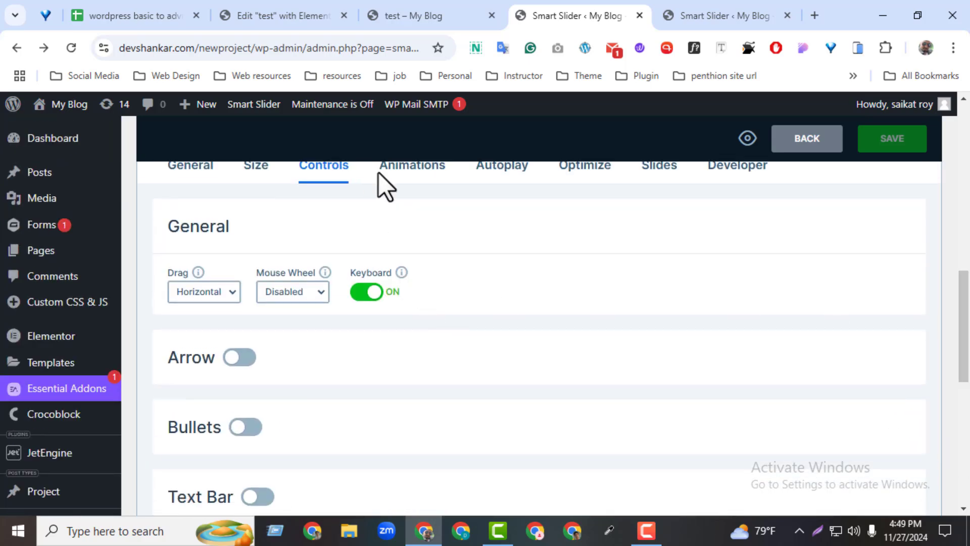
Review the Animations, Autoplay, Slides and Developer settings of Image Slider - Thumbnail
{"action": "left_click", "coordinate": [405, 174]}
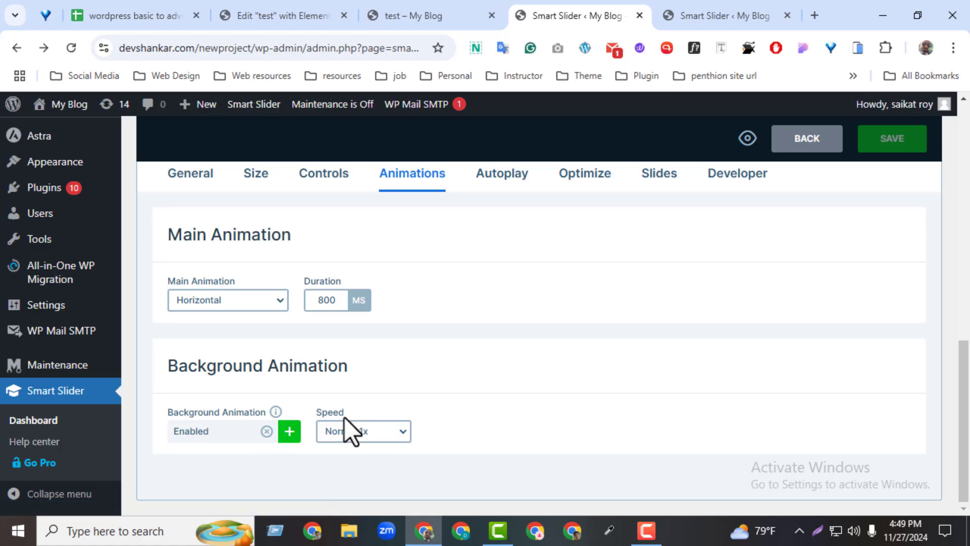
{"action": "left_click", "coordinate": [487, 174]}
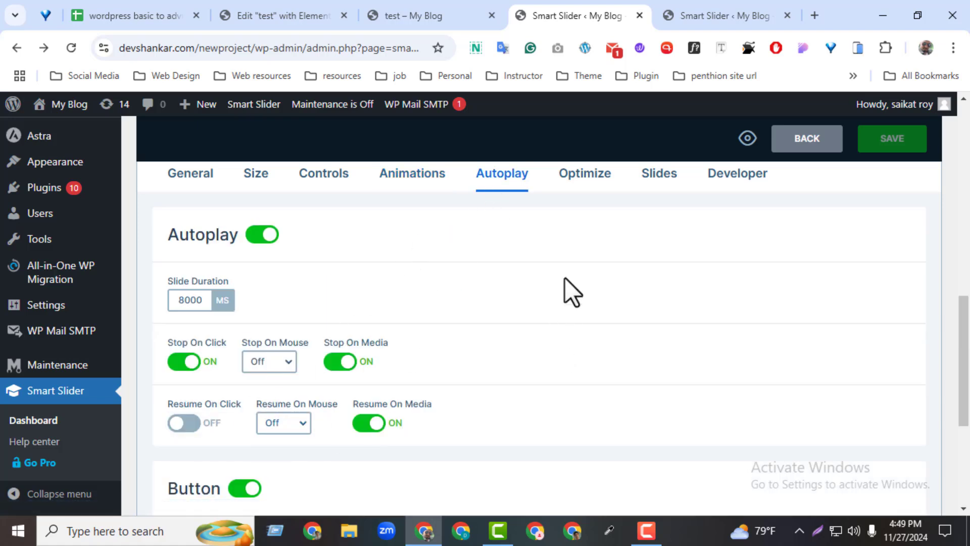
{"action": "left_click", "coordinate": [659, 173]}
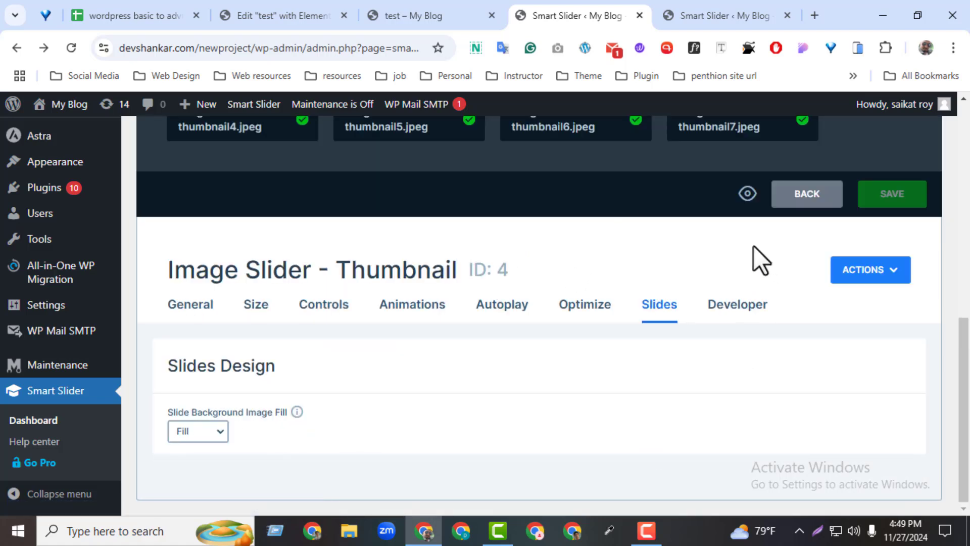
{"action": "left_click", "coordinate": [730, 304]}
{"action": "left_click_drag", "start_coordinate": [964, 303], "coordinate": [953, 206]}
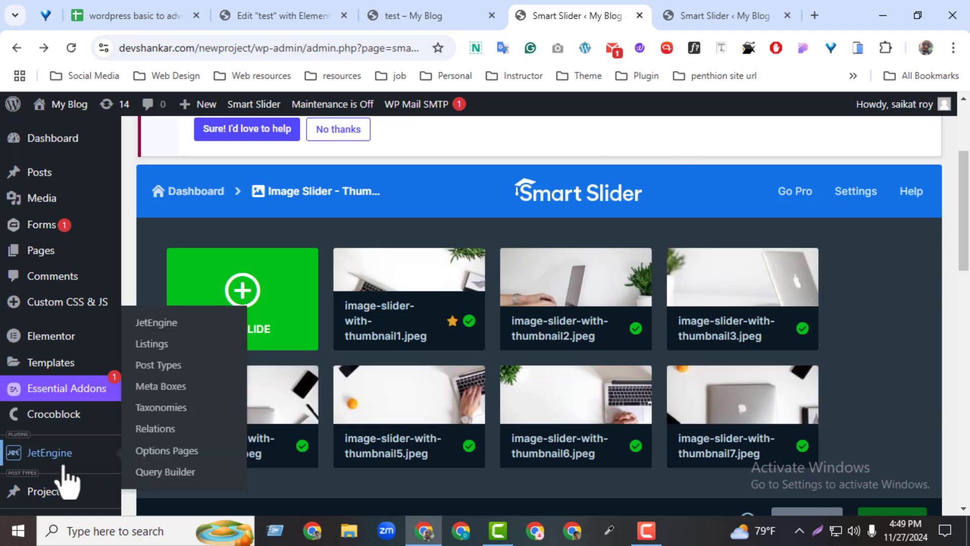
Create a new Smart Slider project by importing the Full Width Post Slider template, and save it
{"action": "left_click_drag", "start_coordinate": [967, 262], "coordinate": [953, 212]}
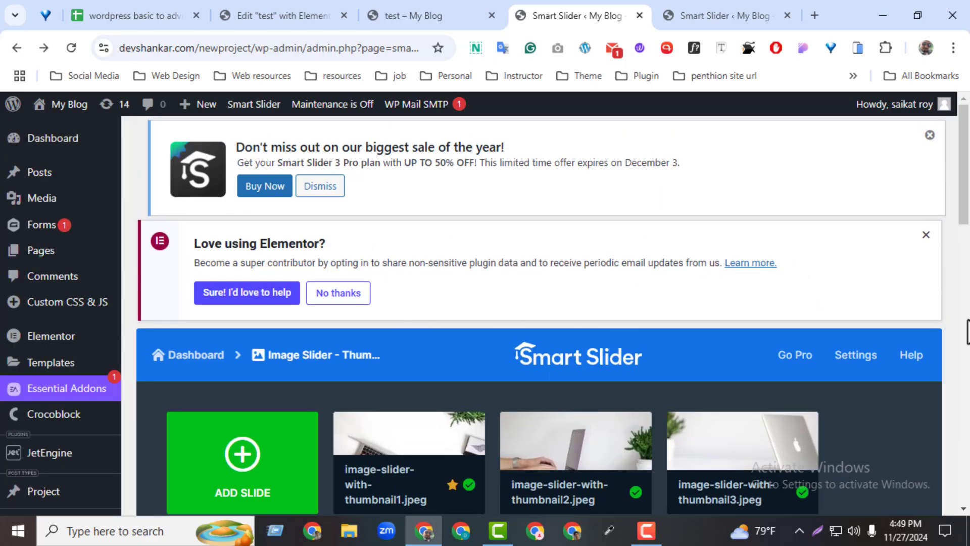
{"action": "scroll", "coordinate": [891, 360], "scroll_direction": "down", "scroll_amount": 5}
{"action": "left_click", "coordinate": [827, 438]}
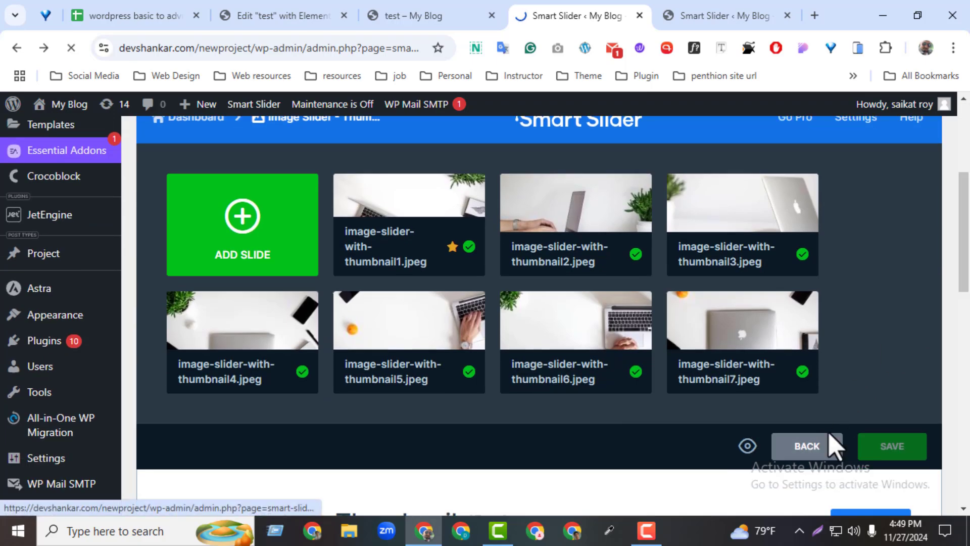
{"action": "scroll", "coordinate": [944, 234], "scroll_direction": "down", "scroll_amount": 3}
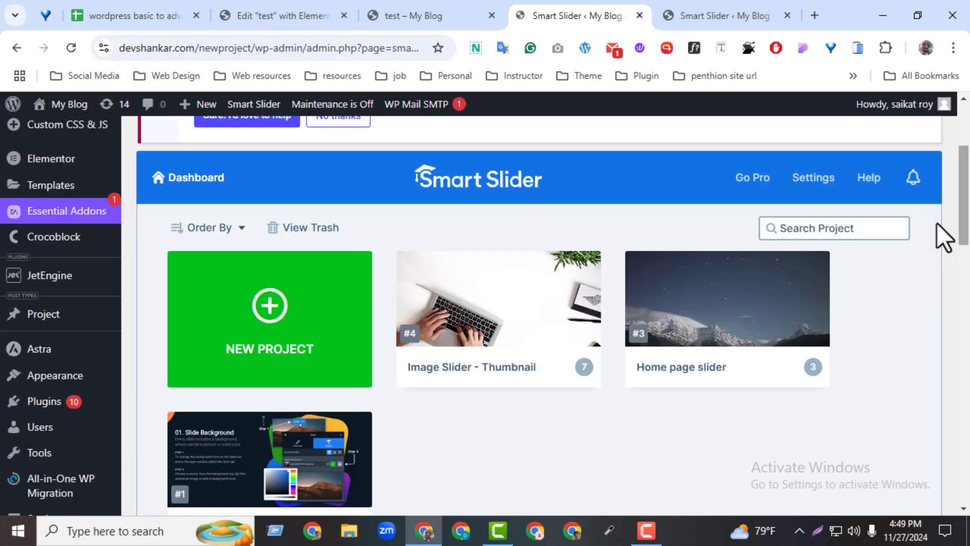
{"action": "left_click", "coordinate": [356, 307]}
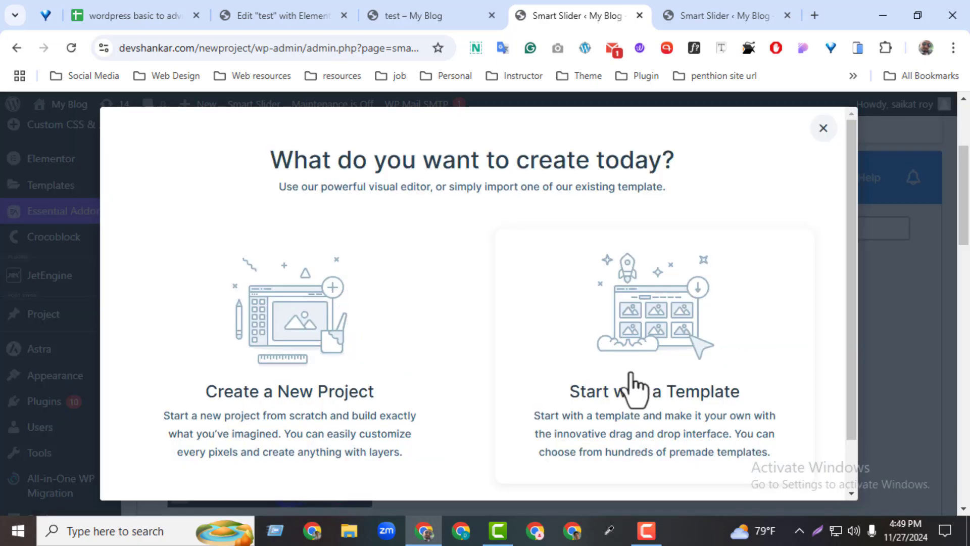
{"action": "left_click", "coordinate": [631, 390]}
{"action": "scroll", "coordinate": [793, 329], "scroll_direction": "down", "scroll_amount": 15}
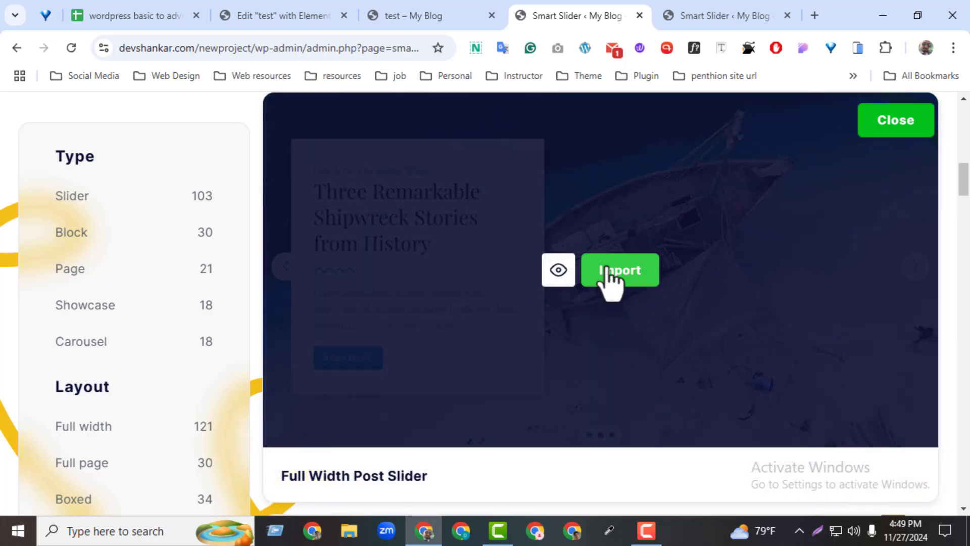
{"action": "left_click", "coordinate": [608, 271]}
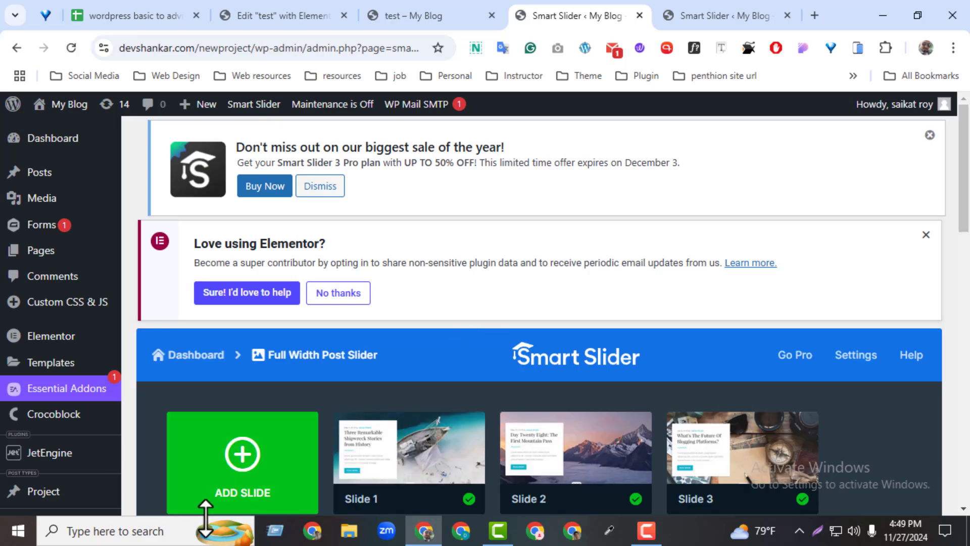
{"action": "left_click_drag", "start_coordinate": [967, 206], "coordinate": [966, 236]}
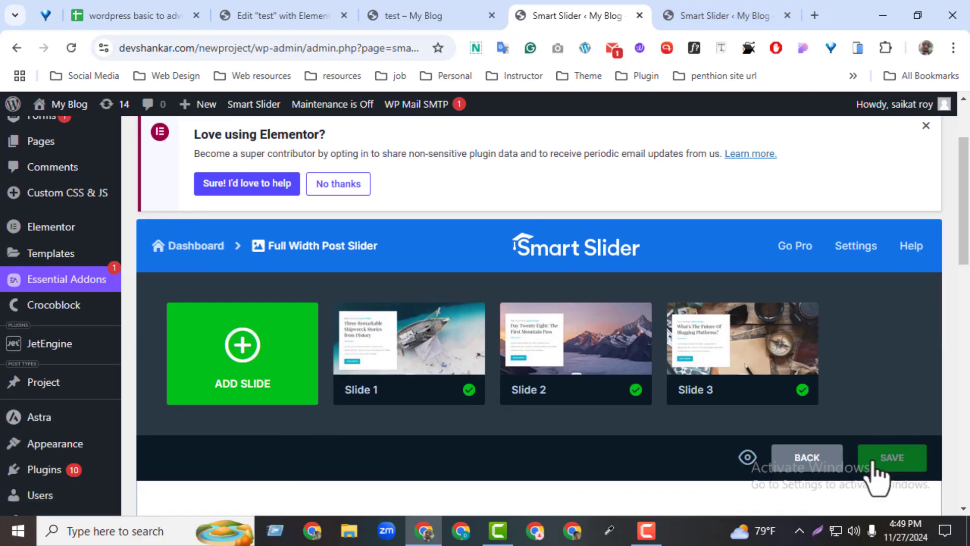
{"action": "left_click", "coordinate": [879, 460]}
Edit the test page with Elementor and replace its slider with Full Width Post Slider
{"action": "left_click", "coordinate": [415, 16]}
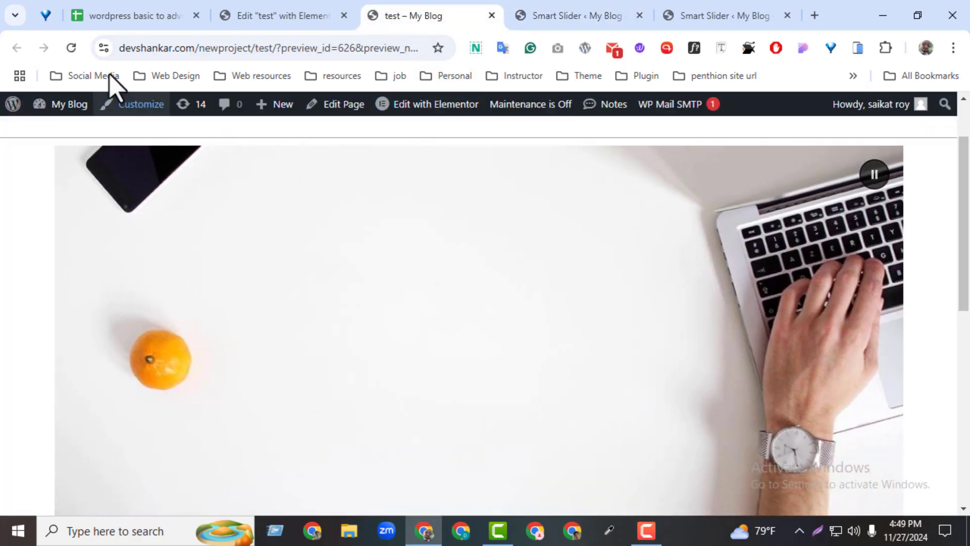
{"action": "left_click", "coordinate": [426, 105]}
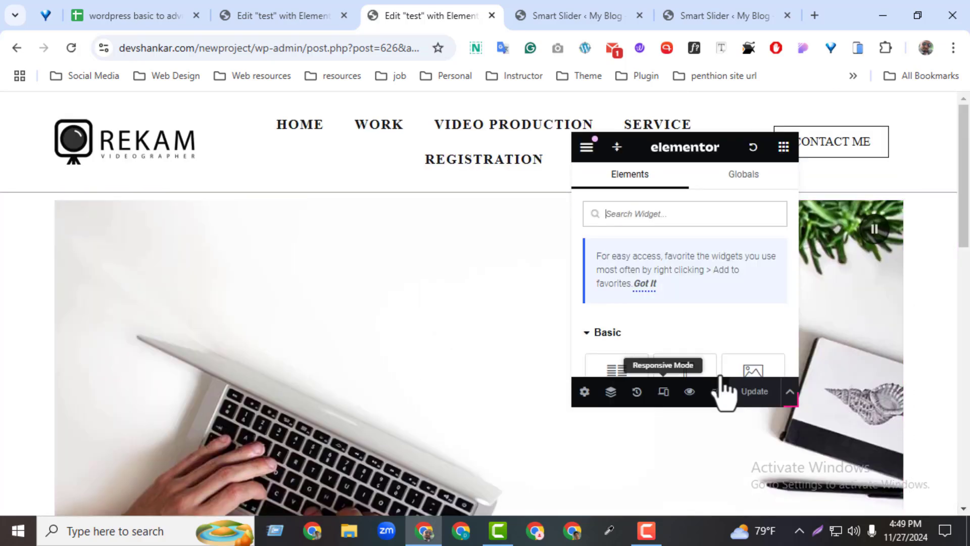
{"action": "left_click", "coordinate": [893, 221]}
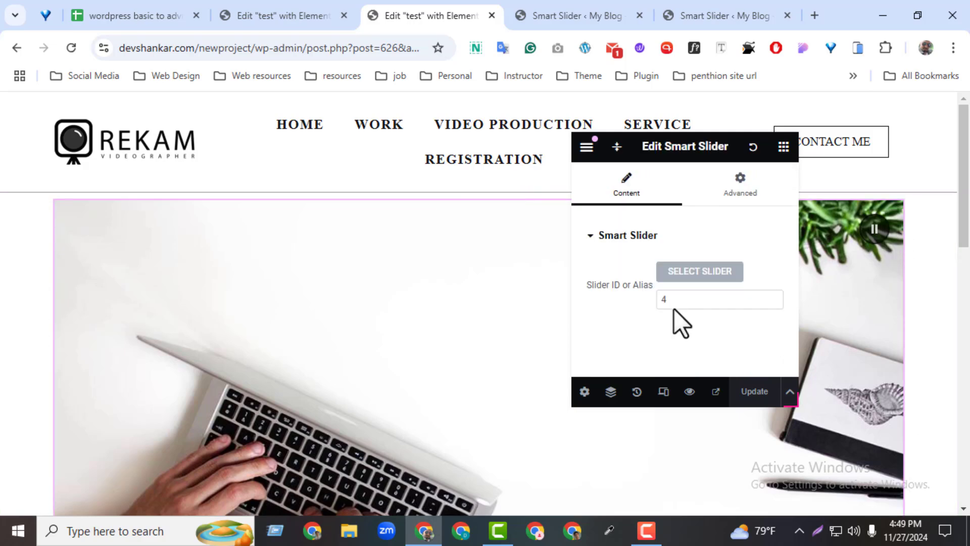
{"action": "left_click", "coordinate": [683, 272]}
{"action": "left_click", "coordinate": [259, 288]}
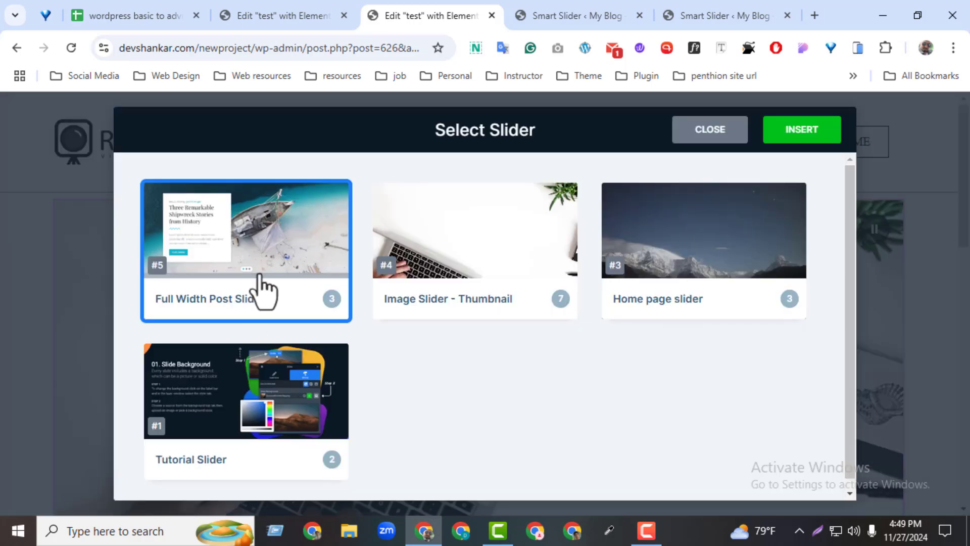
{"action": "left_click", "coordinate": [781, 132]}
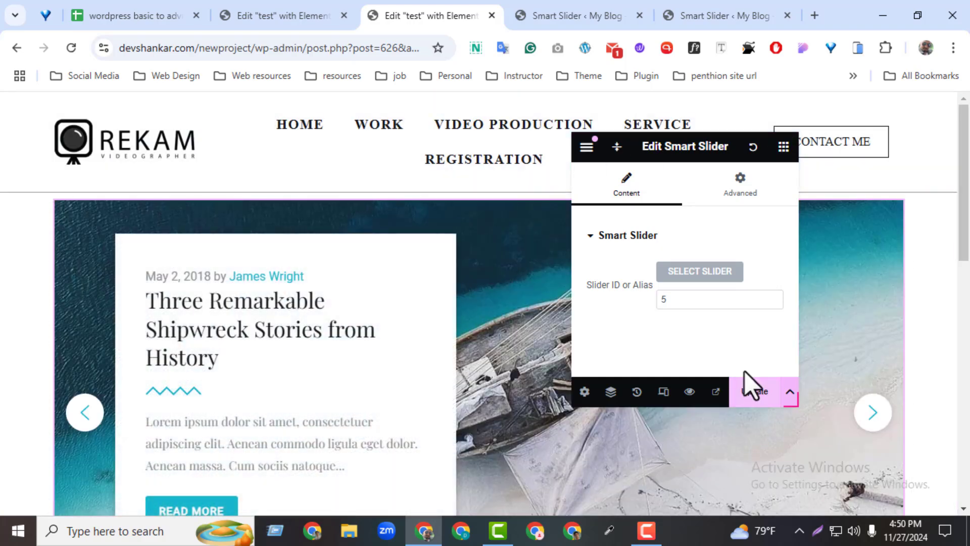
Update the test page and preview it with the post slider in view
{"action": "left_click", "coordinate": [748, 392]}
{"action": "left_click", "coordinate": [697, 399]}
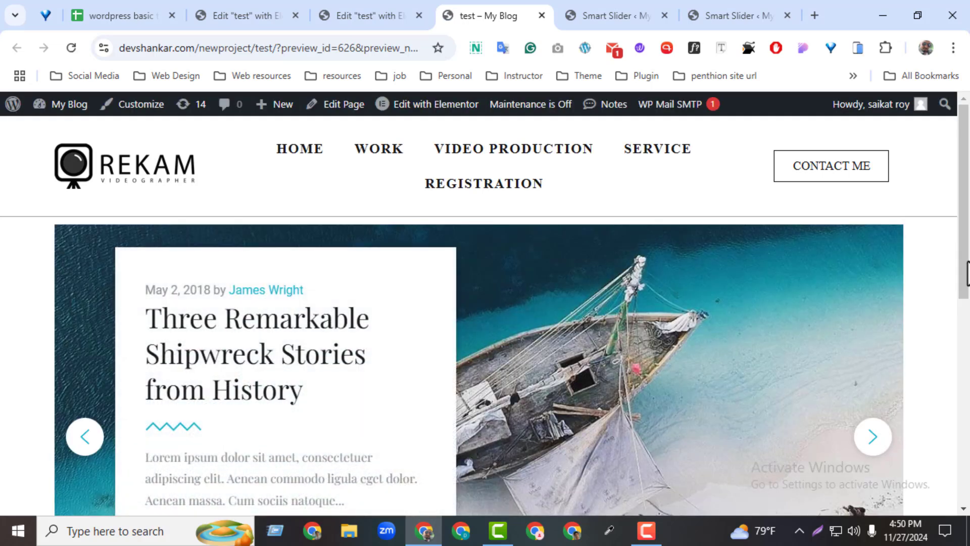
{"action": "scroll", "coordinate": [548, 418], "scroll_direction": "down", "scroll_amount": 2}
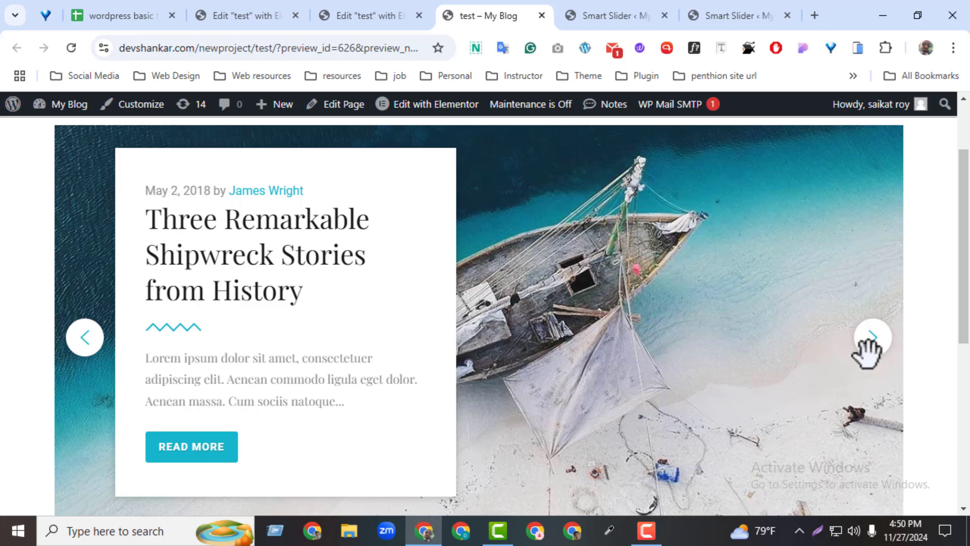
Advance through the post slider's slides in the preview and return to the Full Width Post Slider project
{"action": "left_click", "coordinate": [867, 338]}
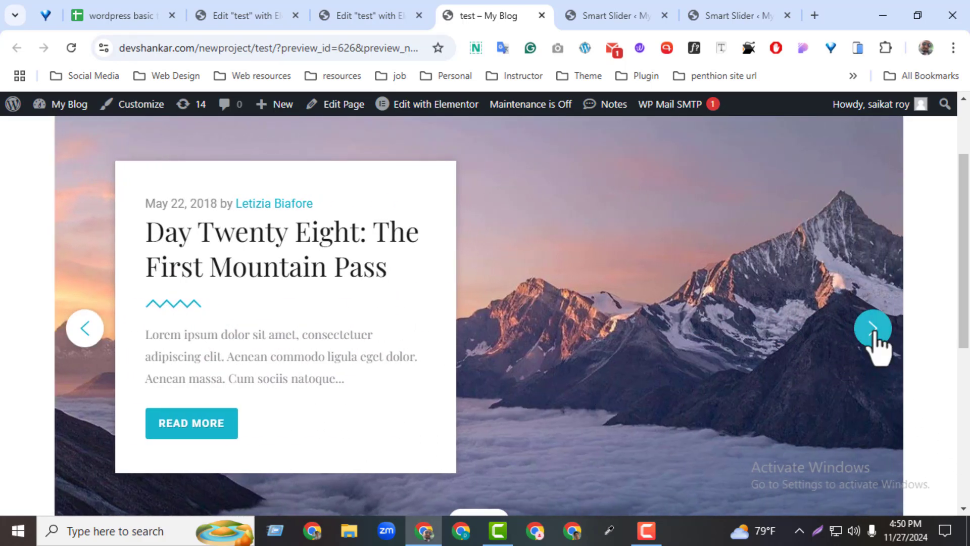
{"action": "left_click", "coordinate": [871, 334]}
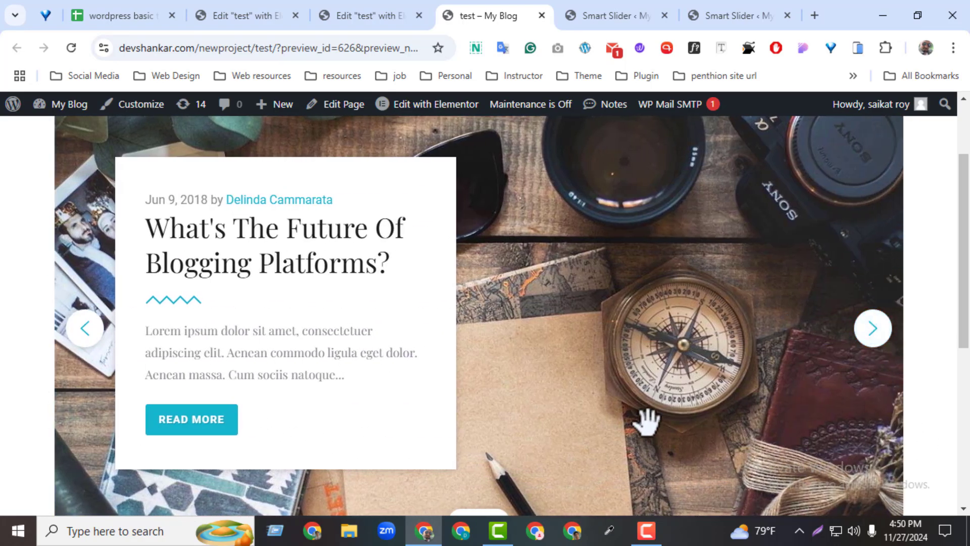
{"action": "left_click_drag", "start_coordinate": [966, 303], "coordinate": [968, 273]}
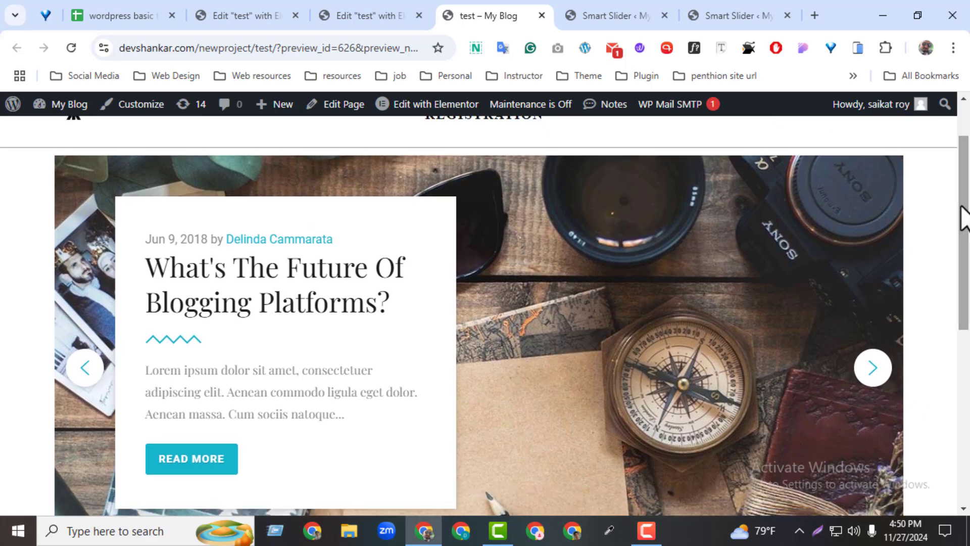
{"action": "left_click", "coordinate": [579, 26]}
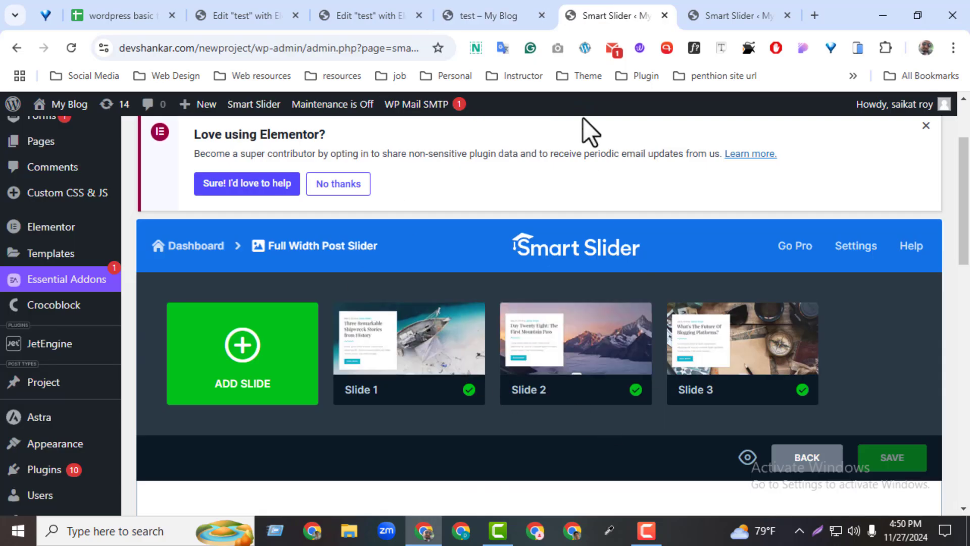
Return to the test page's Elementor editor and set the slider section's content width to Full Width
{"action": "left_click", "coordinate": [393, 4]}
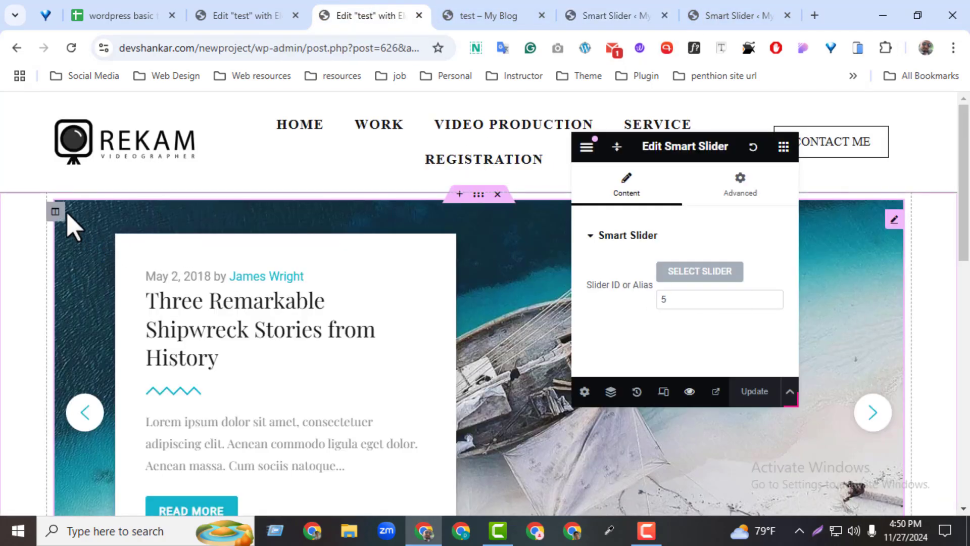
{"action": "left_click", "coordinate": [479, 195]}
{"action": "left_click", "coordinate": [712, 278]}
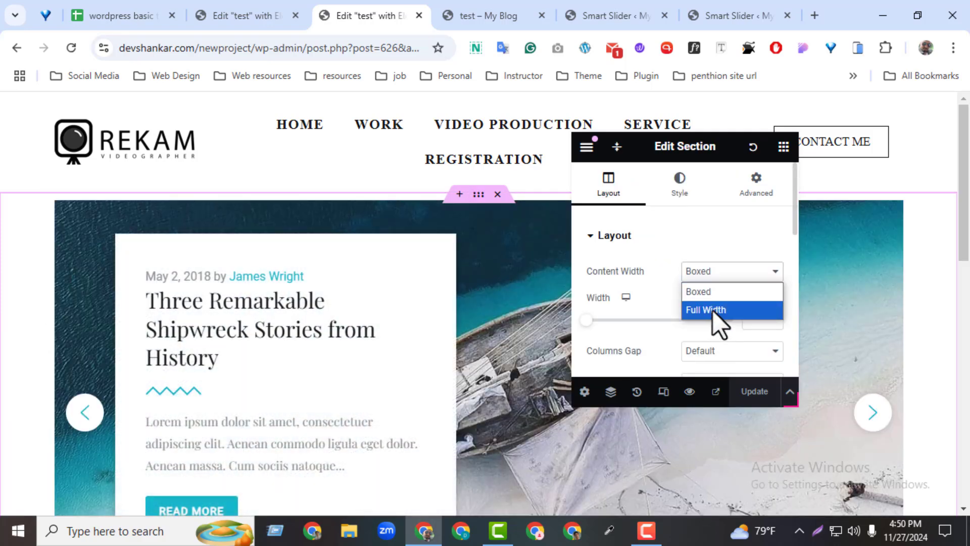
{"action": "left_click", "coordinate": [713, 311]}
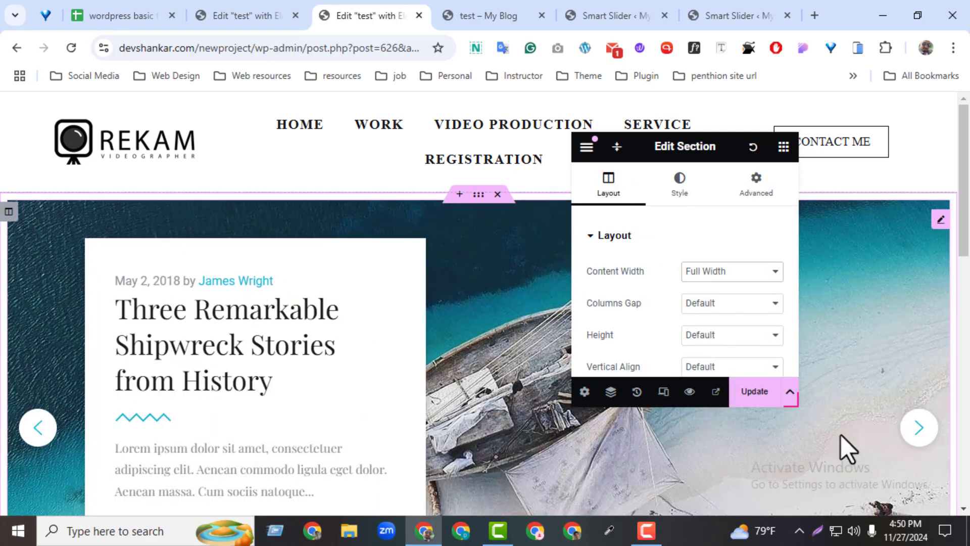
Set the padding of the slider's section and its column to 0 on all sides, and update the page
{"action": "left_click", "coordinate": [754, 197]}
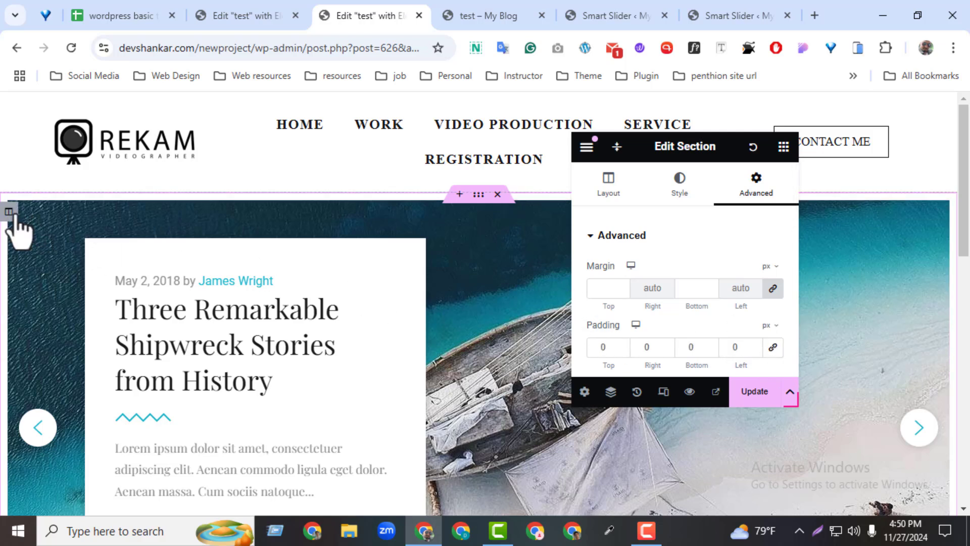
{"action": "left_click", "coordinate": [9, 212]}
{"action": "left_click", "coordinate": [755, 191]}
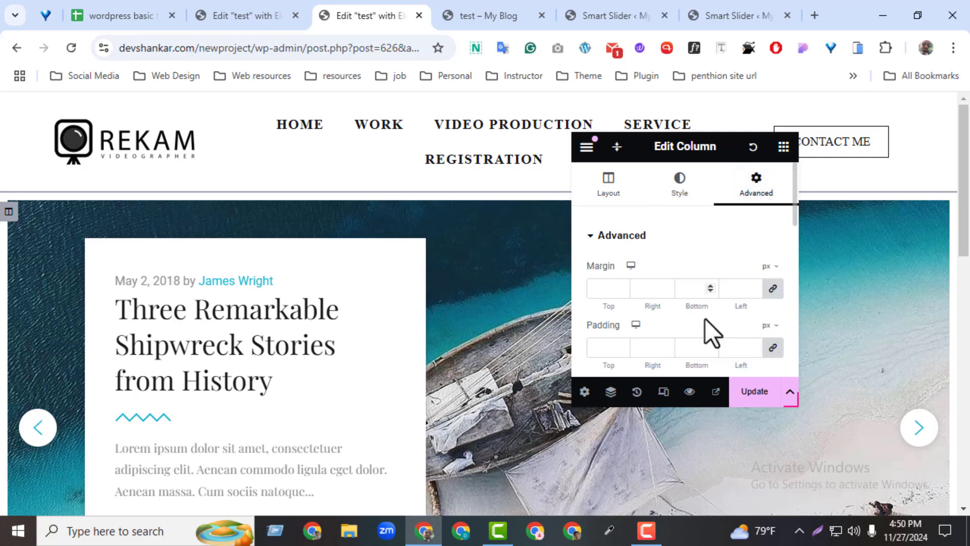
{"action": "left_click", "coordinate": [772, 348]}
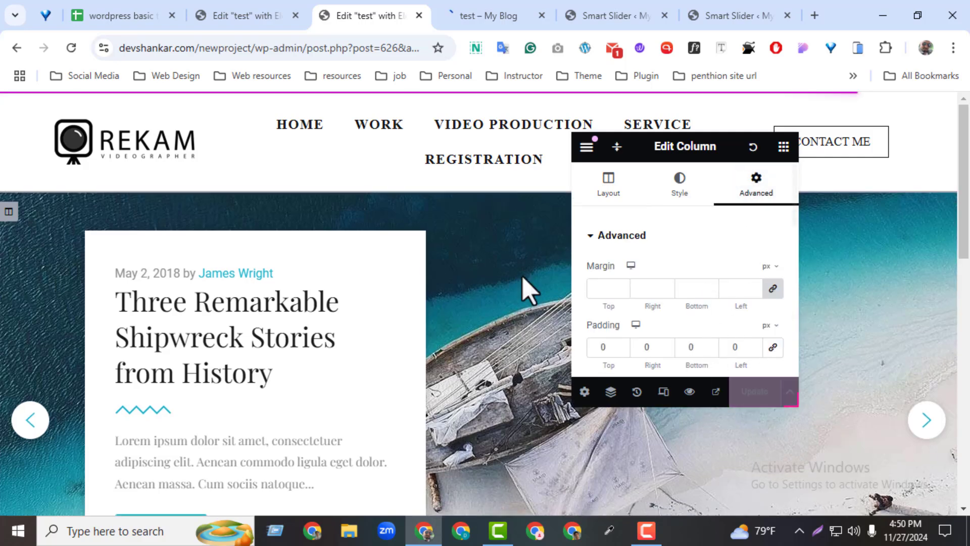
Check the edge-to-edge post slider in the test page preview, advancing through its slides and viewing the area below
{"action": "left_click", "coordinate": [459, 13]}
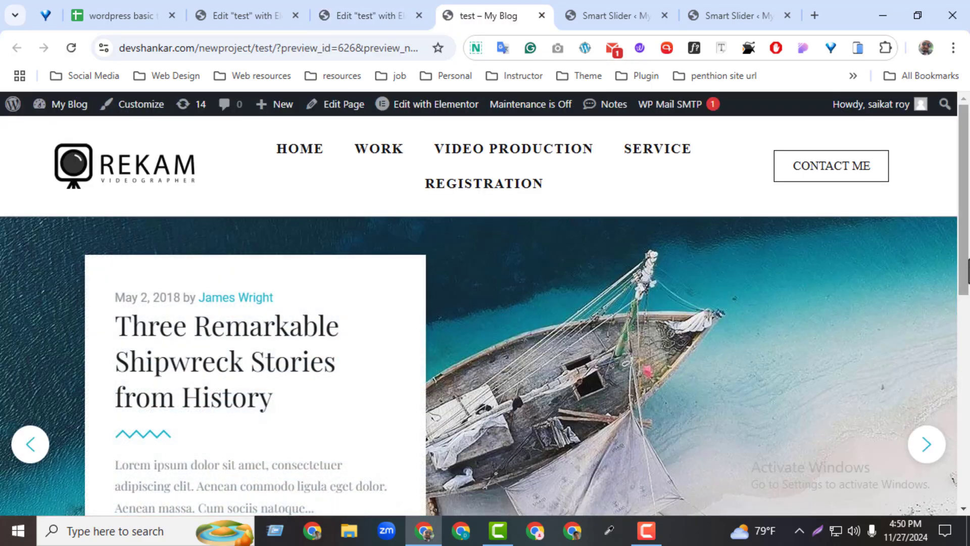
{"action": "scroll", "coordinate": [967, 353], "scroll_direction": "down", "scroll_amount": 2}
{"action": "left_click", "coordinate": [934, 292]}
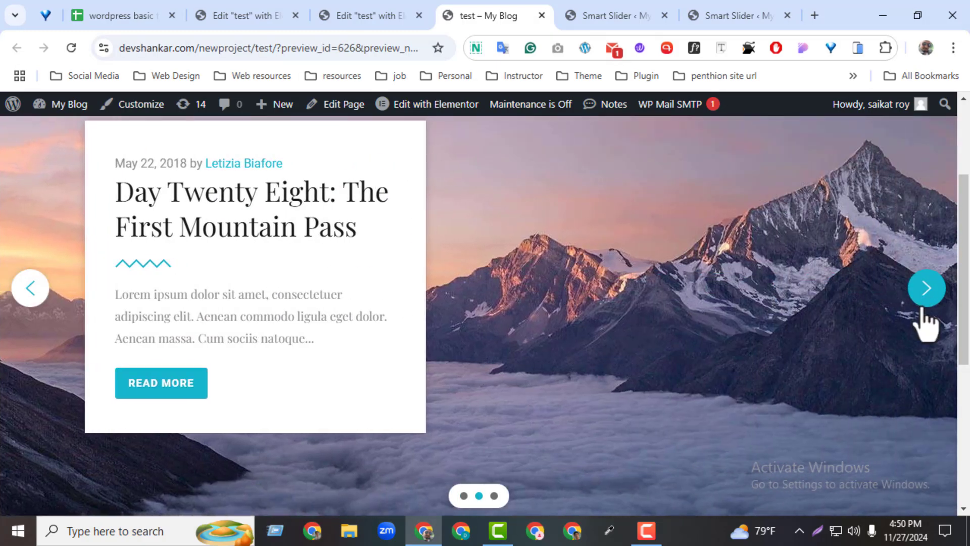
{"action": "left_click", "coordinate": [923, 298]}
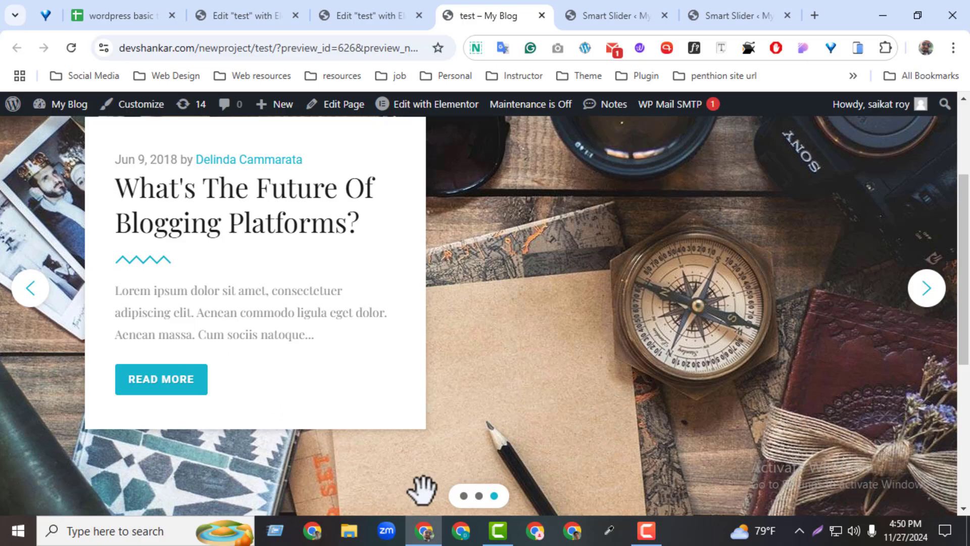
{"action": "left_click", "coordinate": [963, 391]}
{"action": "left_click_drag", "start_coordinate": [959, 385], "coordinate": [956, 205]}
{"action": "left_click_drag", "start_coordinate": [961, 267], "coordinate": [960, 352]}
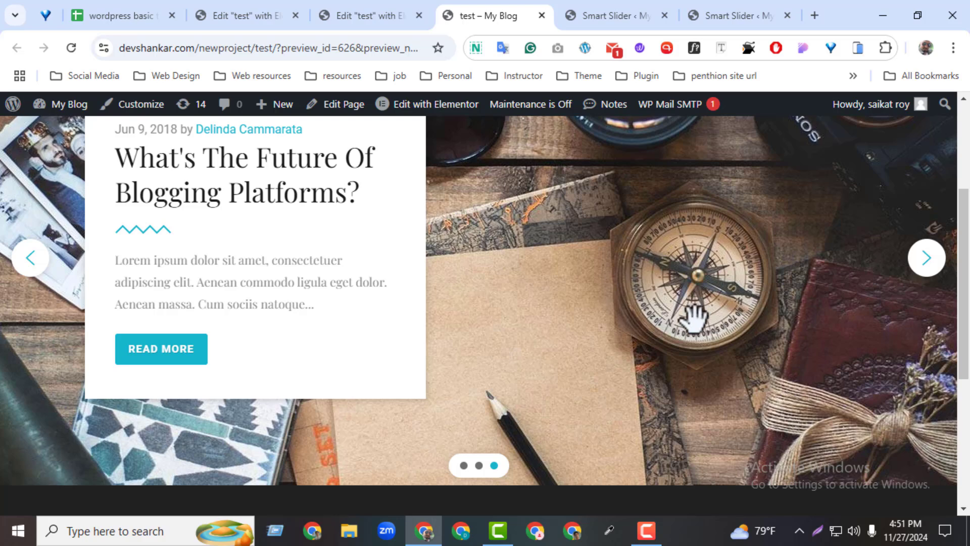